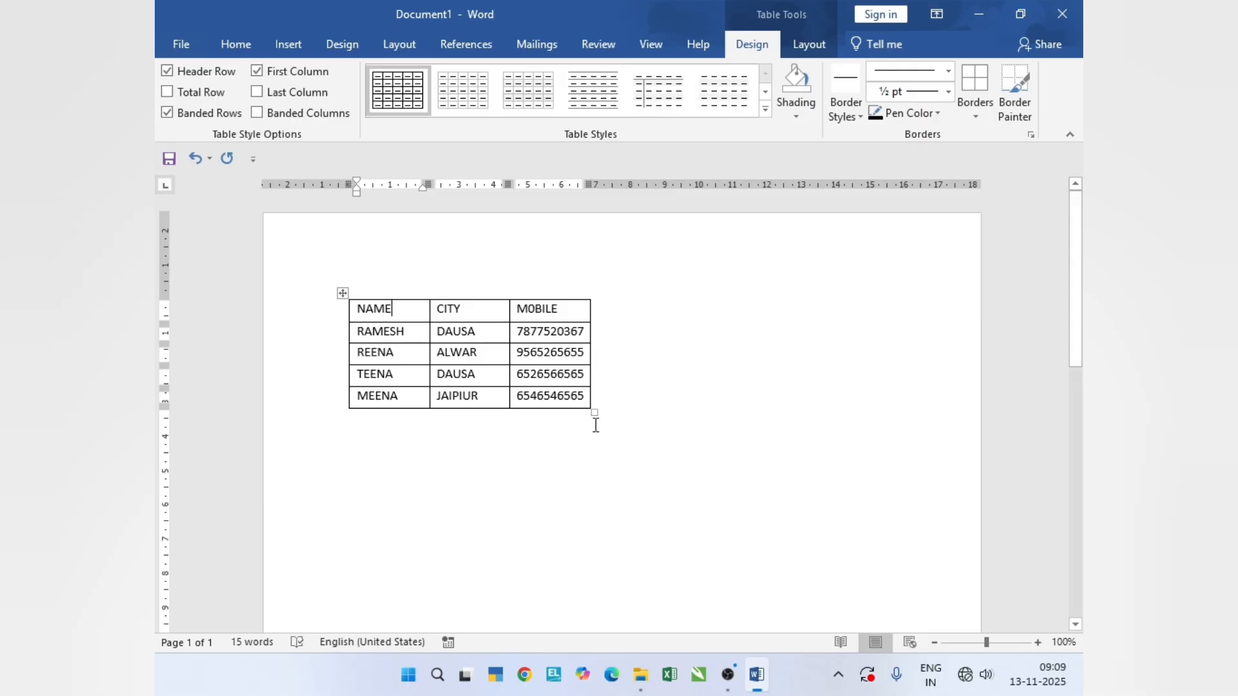
- Select the CITY cell in the first data row of the table with the Select Cell command
left_click(813, 48)
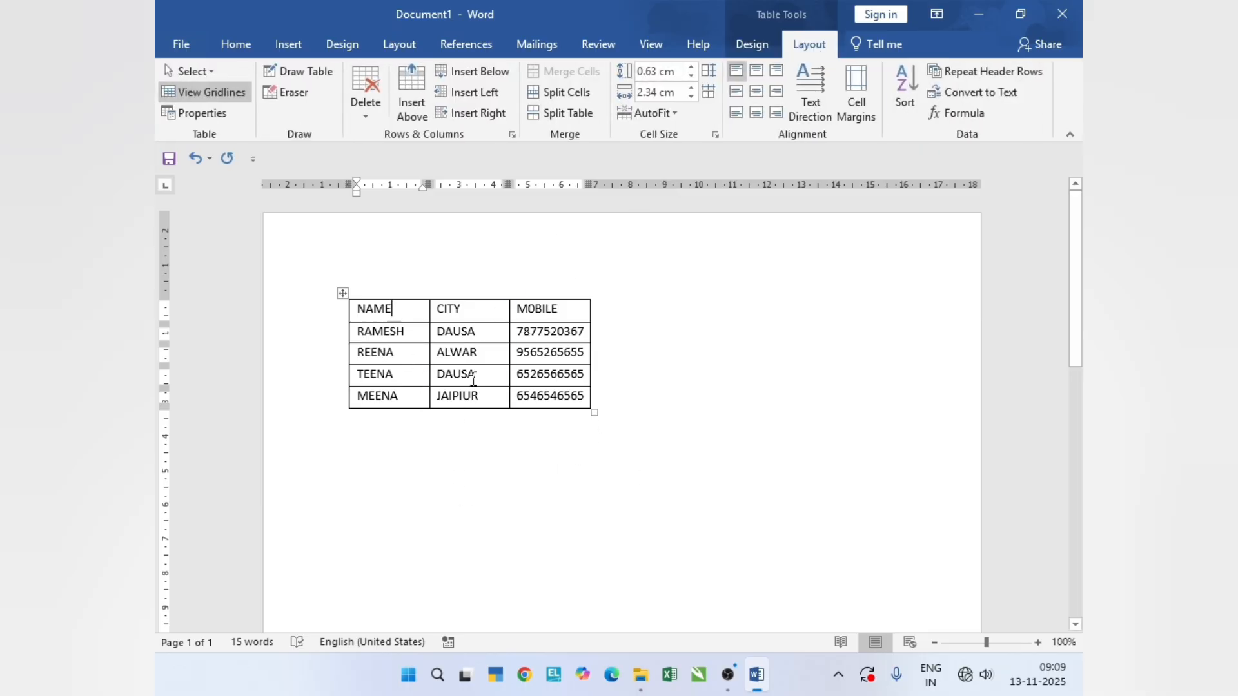
left_click(481, 335)
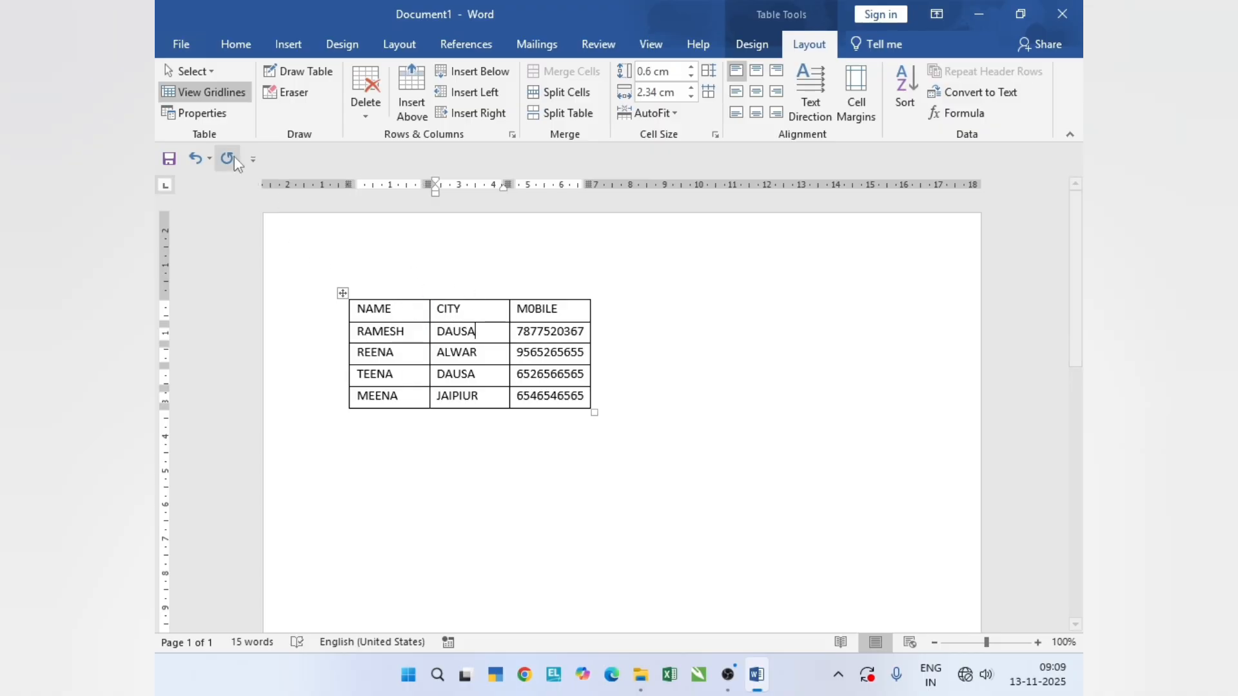
left_click(205, 72)
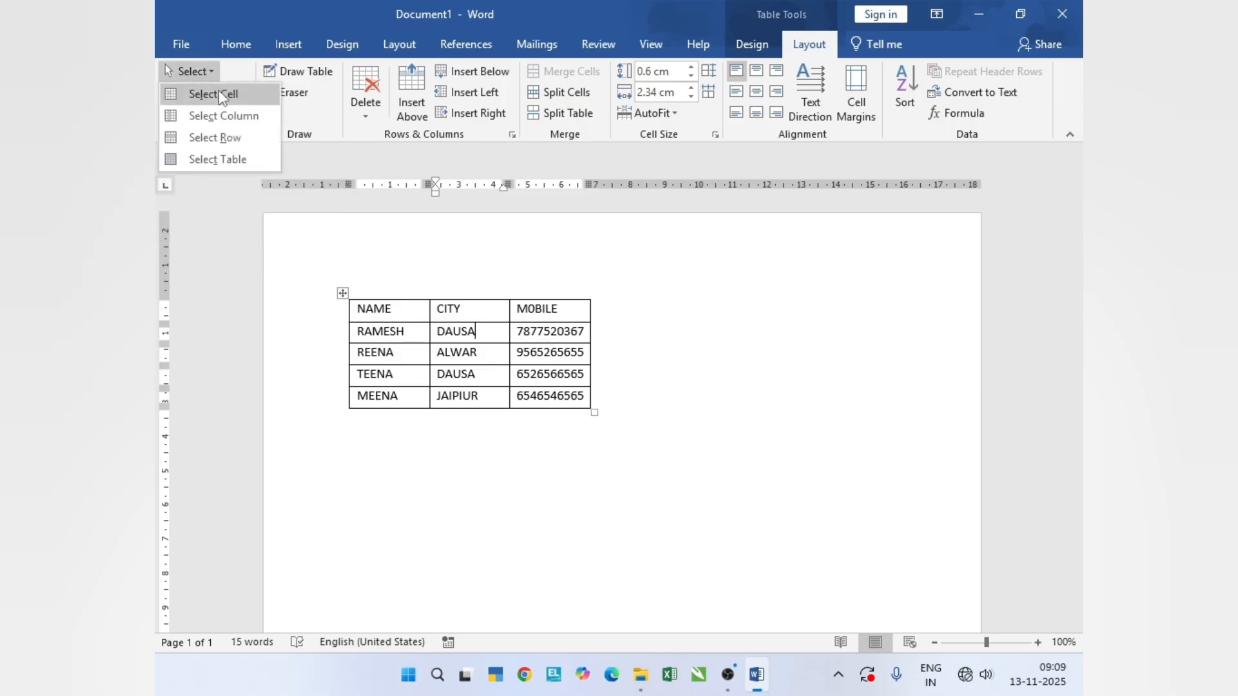
left_click(218, 94)
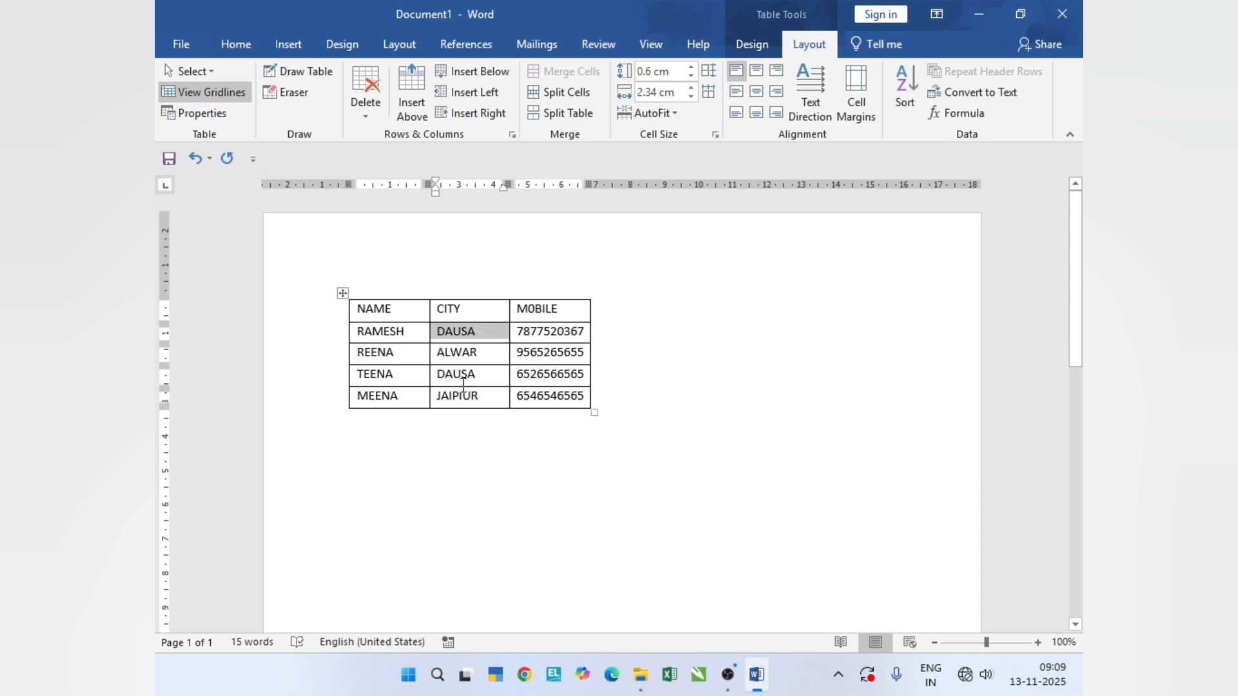
left_click(410, 357)
left_click(489, 349)
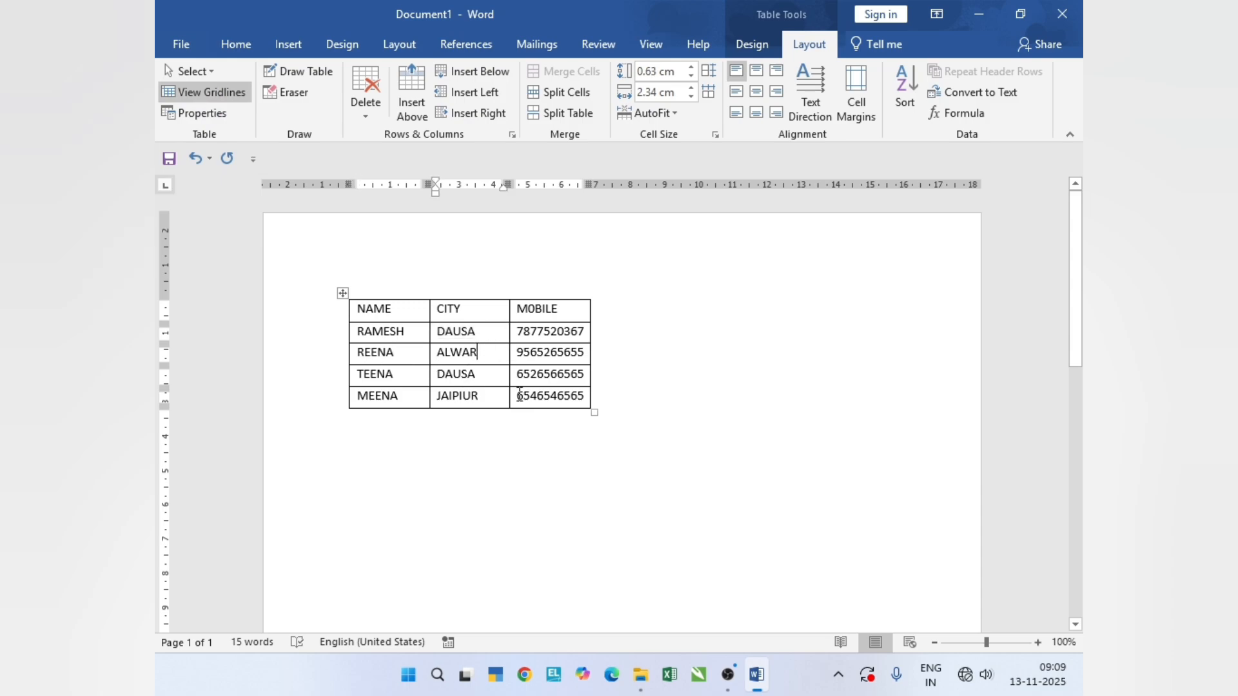
- Select the entire MOBILE column of the table with the Select Column command
left_click(587, 334)
left_click(210, 72)
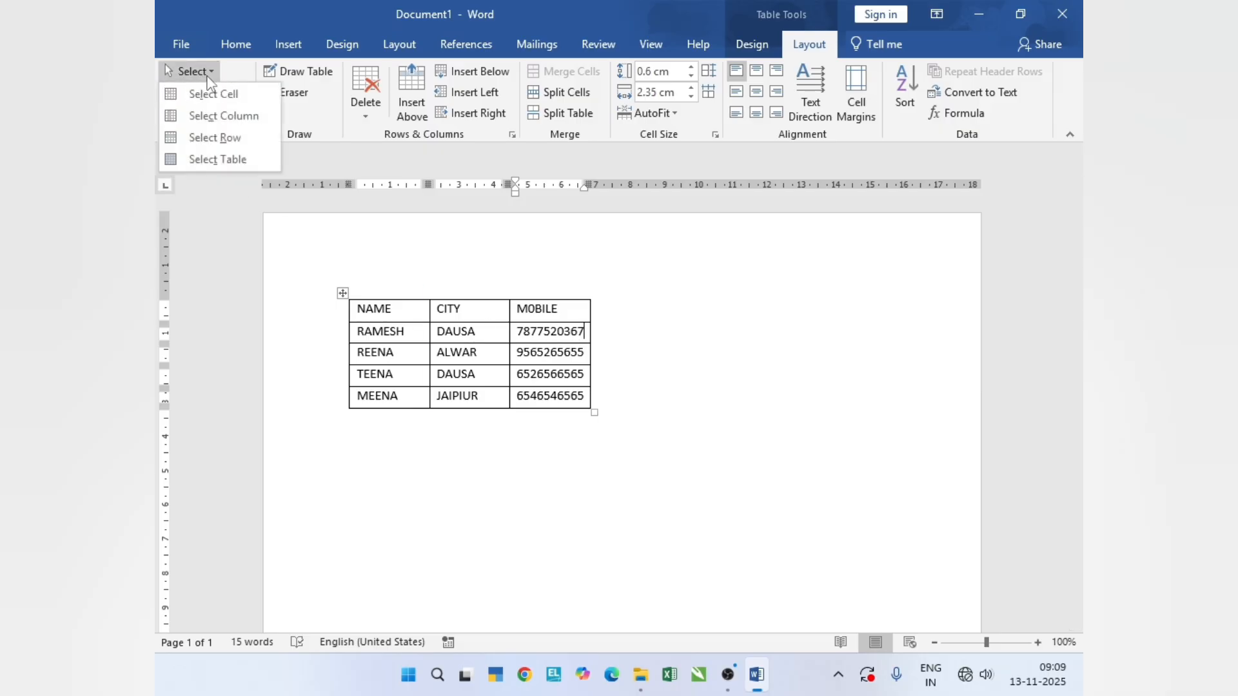
left_click(219, 118)
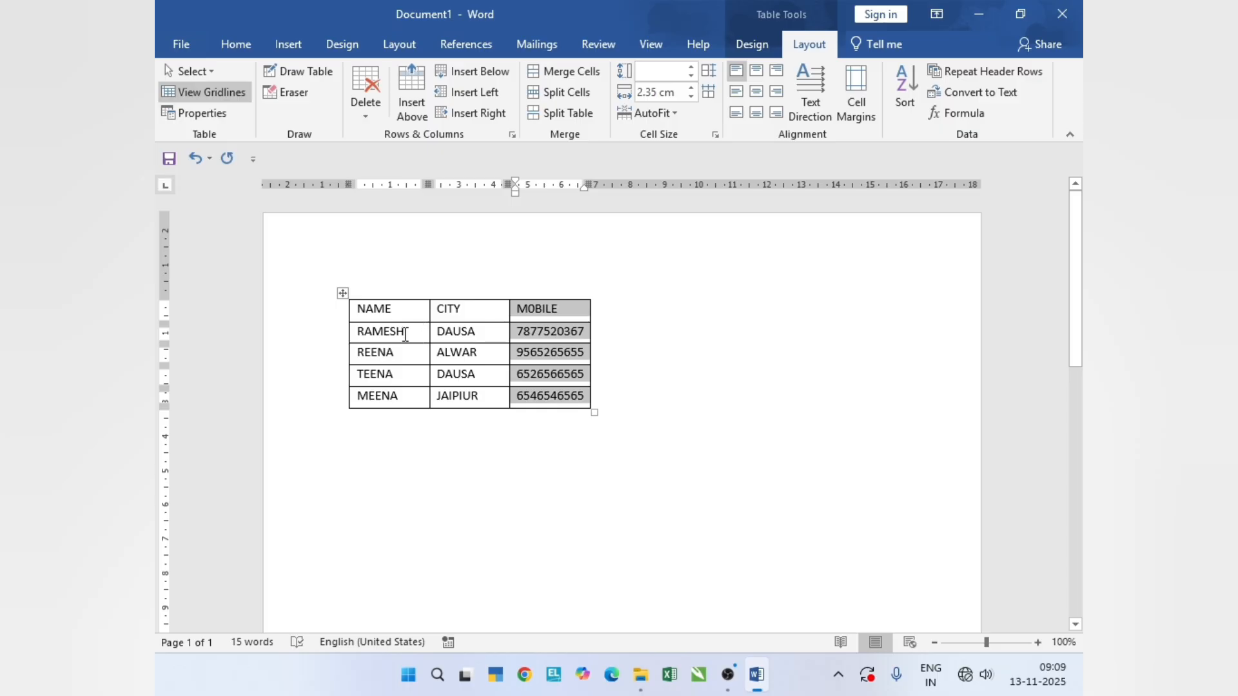
- Select the entire second data row, the one with city ALWAR, using the Select Row command
left_click(416, 354)
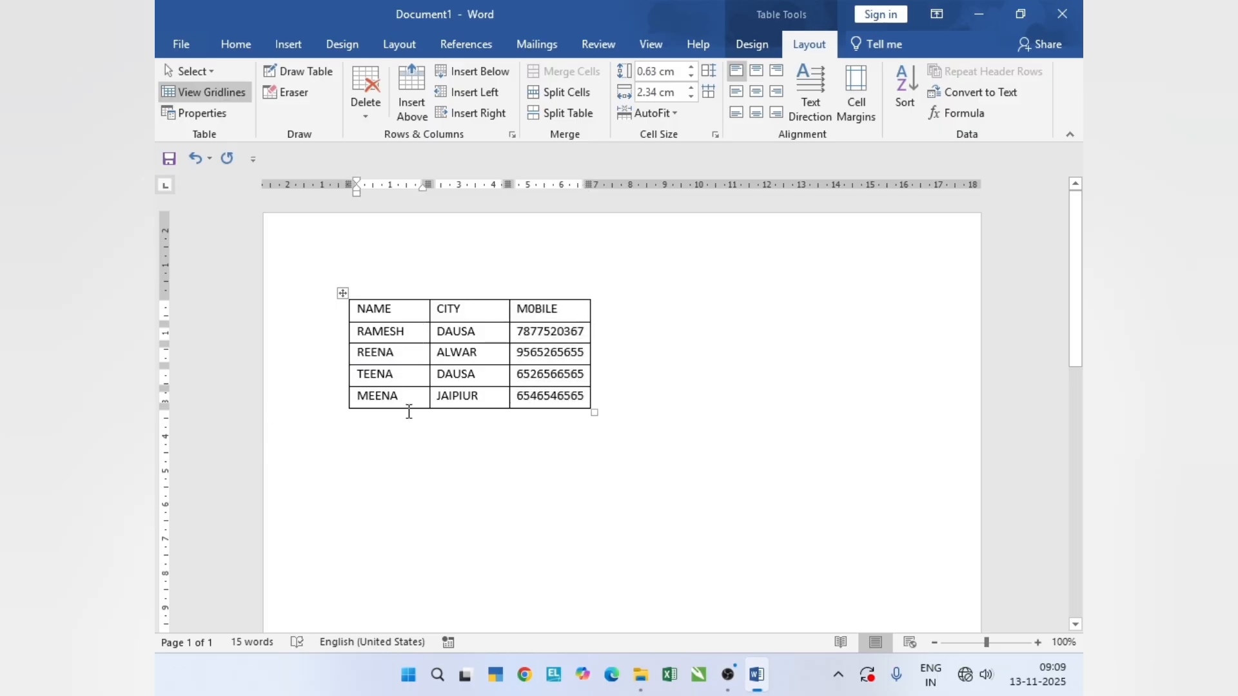
left_click(210, 71)
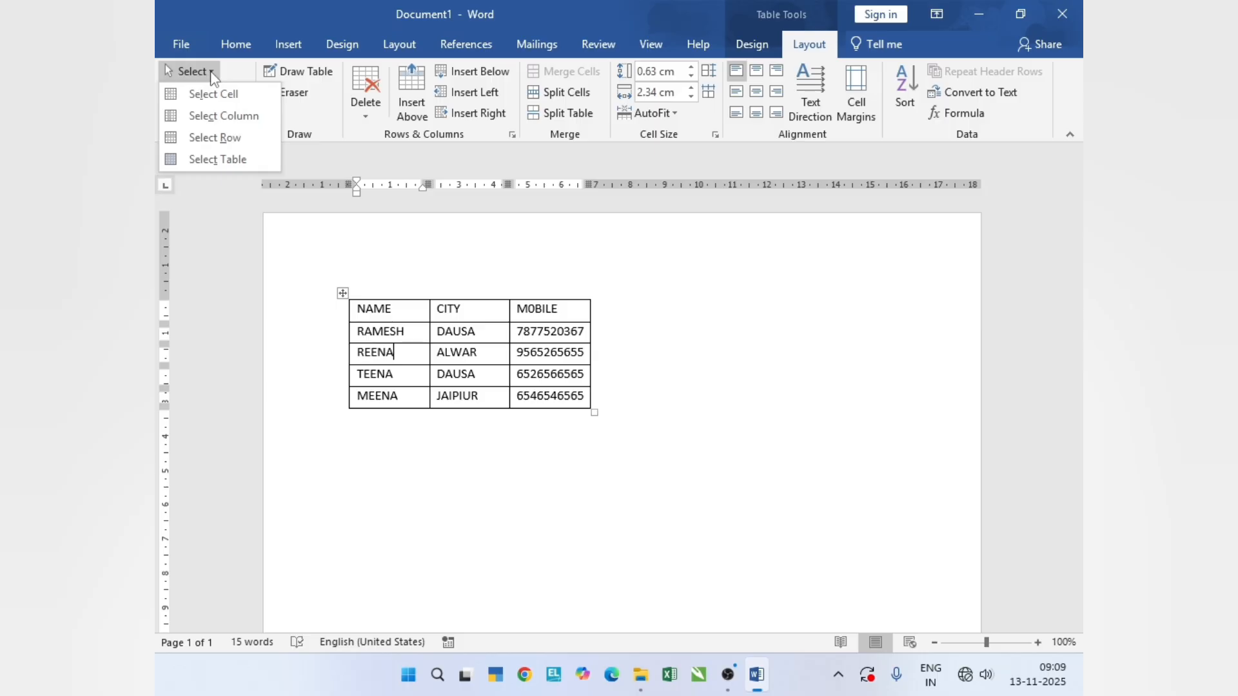
left_click(234, 147)
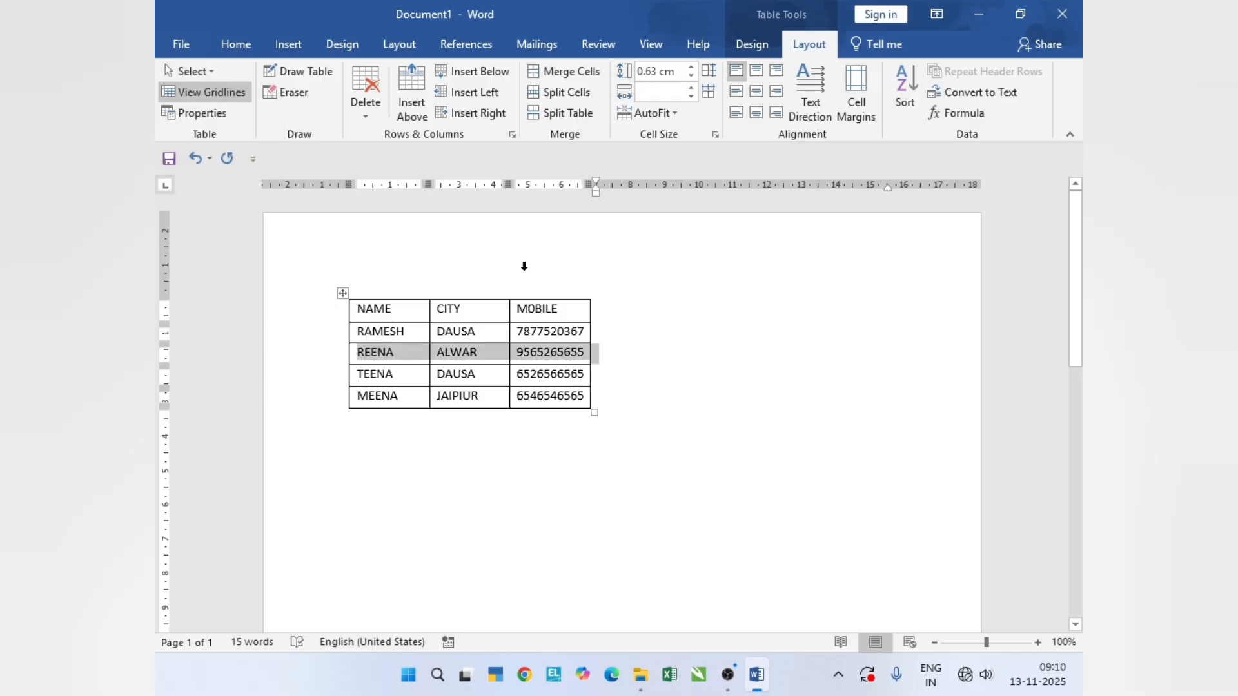
left_click(413, 376)
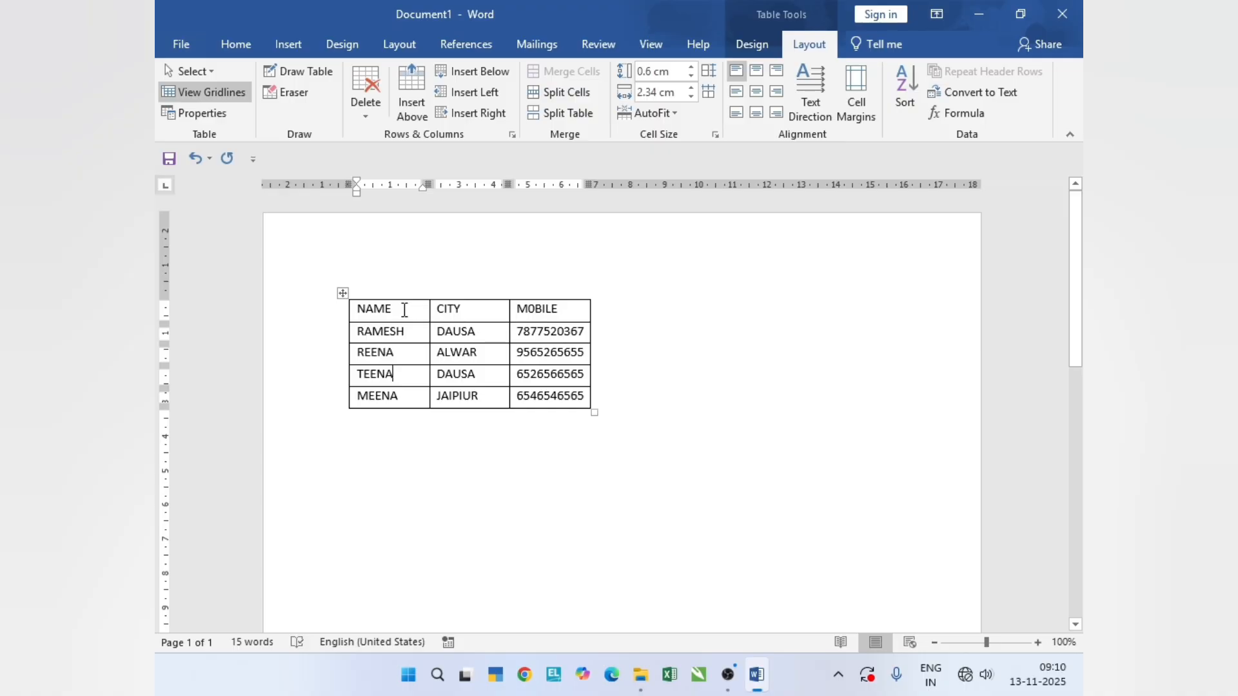
- Remove all borders from the whole table by applying No Border
left_click_drag(404, 311, 576, 403)
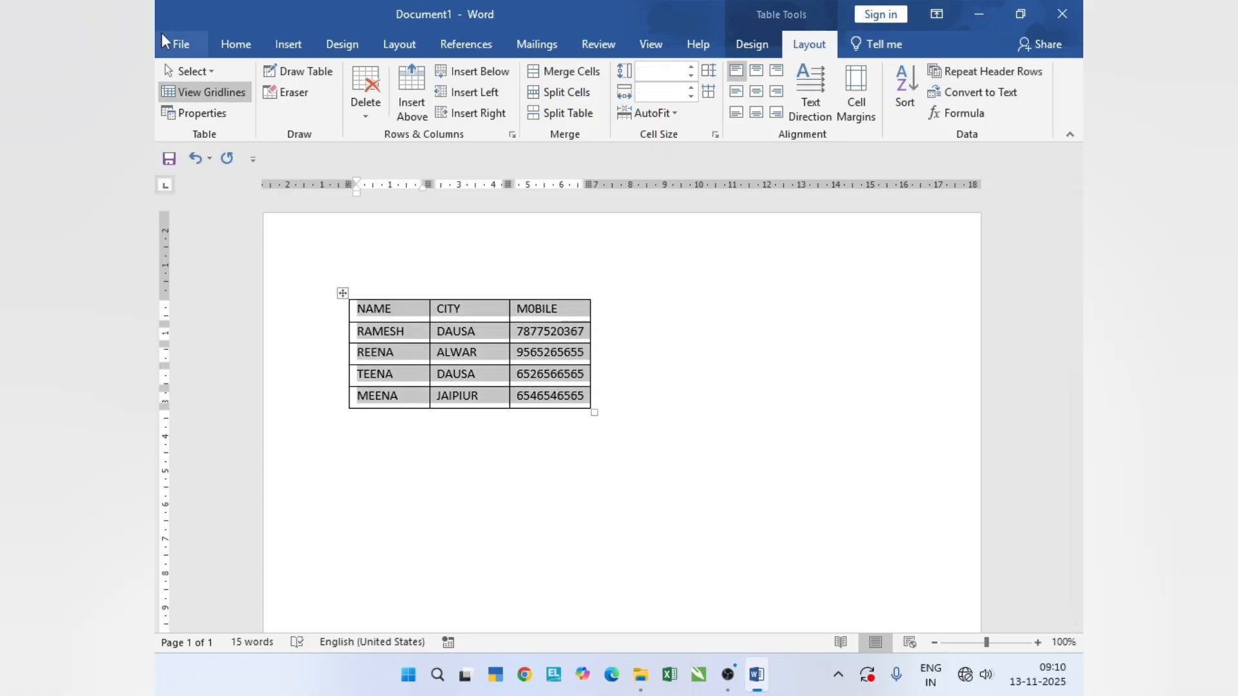
left_click(756, 46)
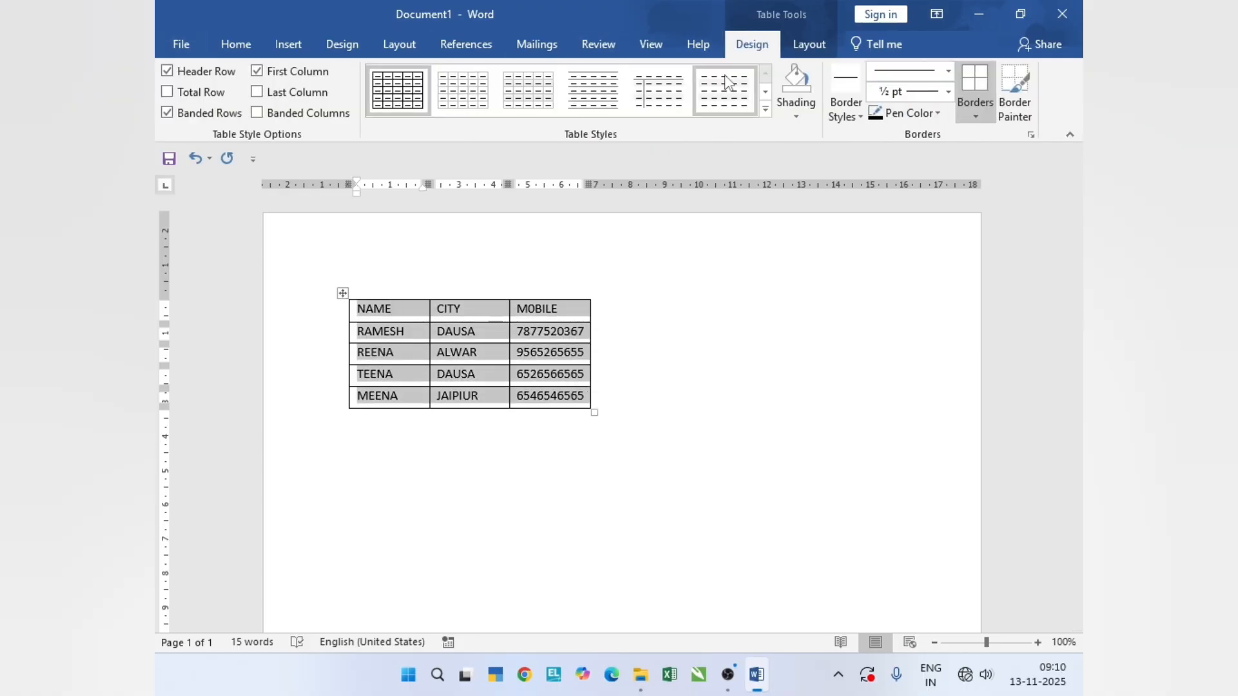
left_click(977, 118)
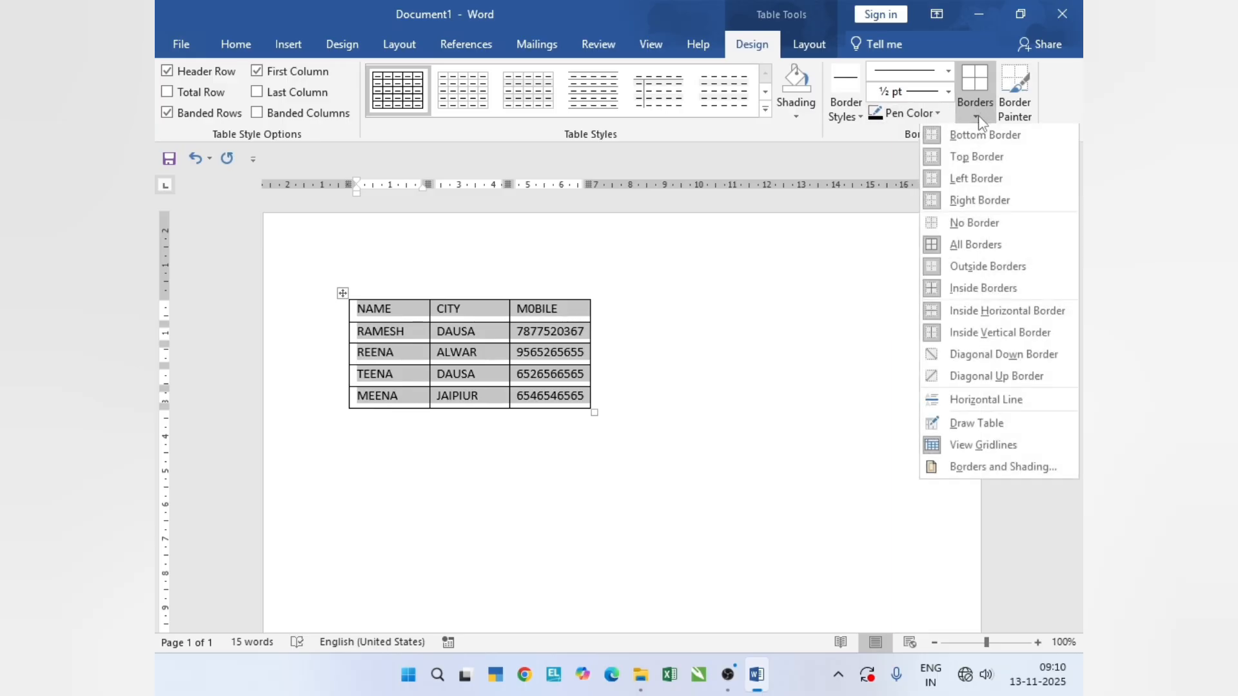
left_click(959, 225)
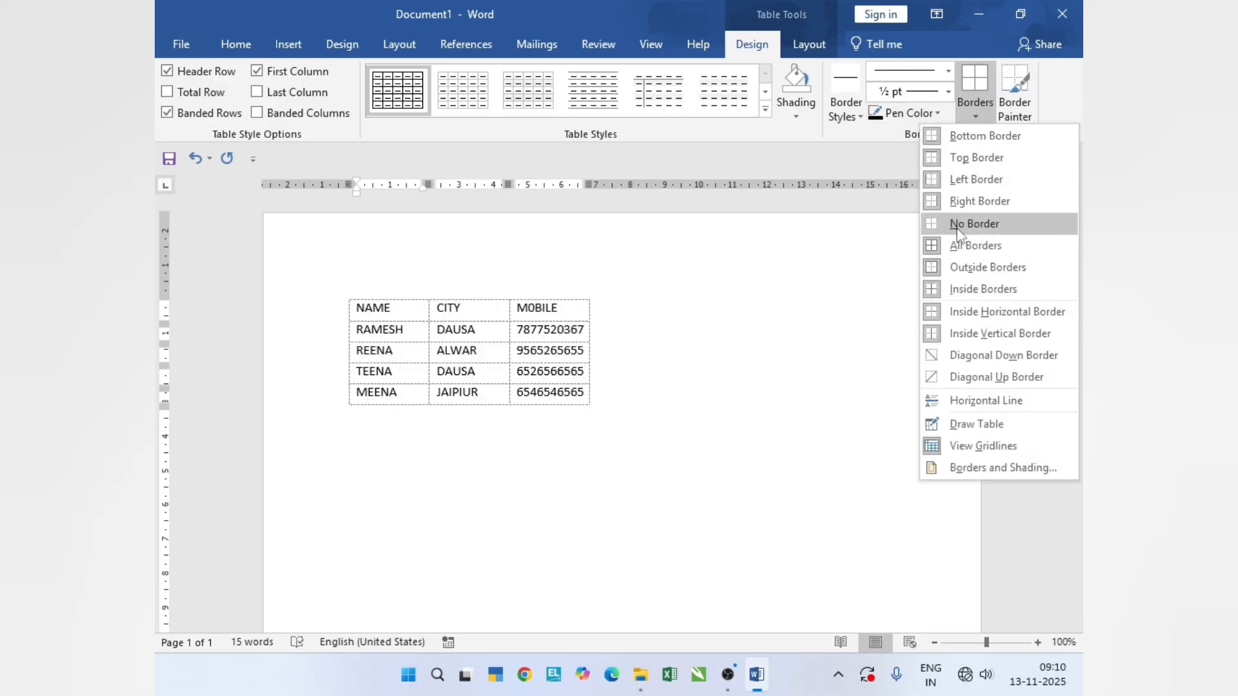
left_click(404, 316)
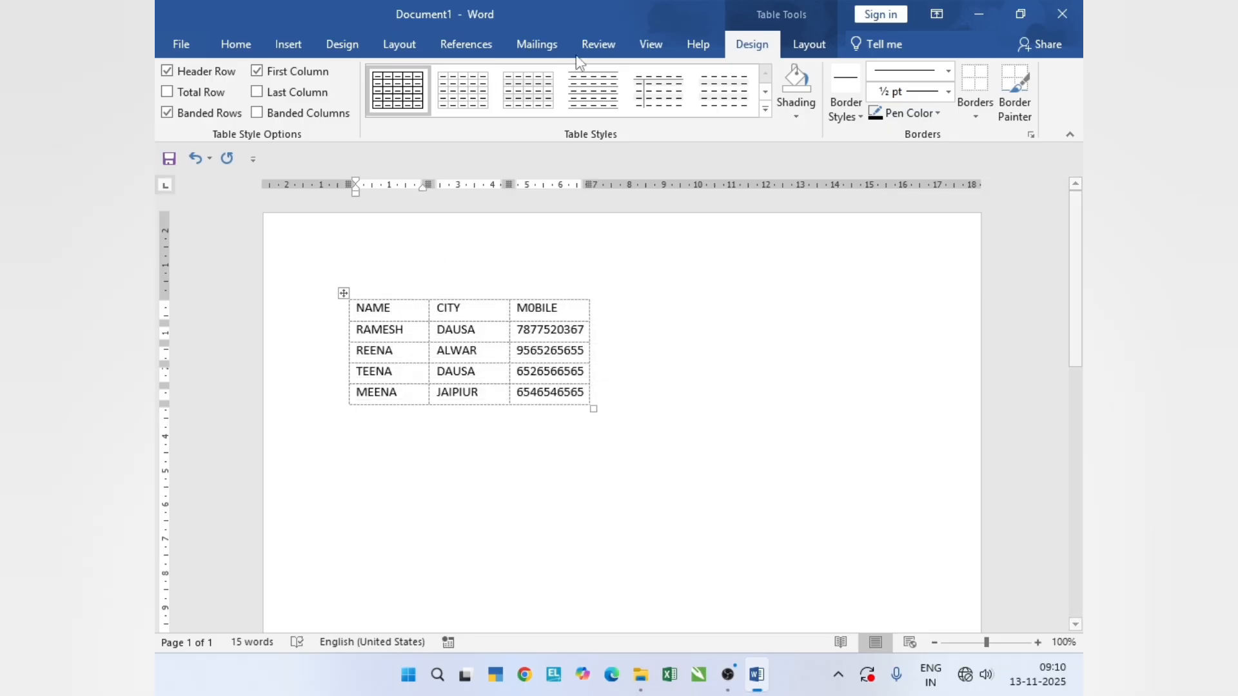
- Turn the table gridlines off and on again, and check the borderless table in the print preview
left_click(806, 45)
left_click(236, 94)
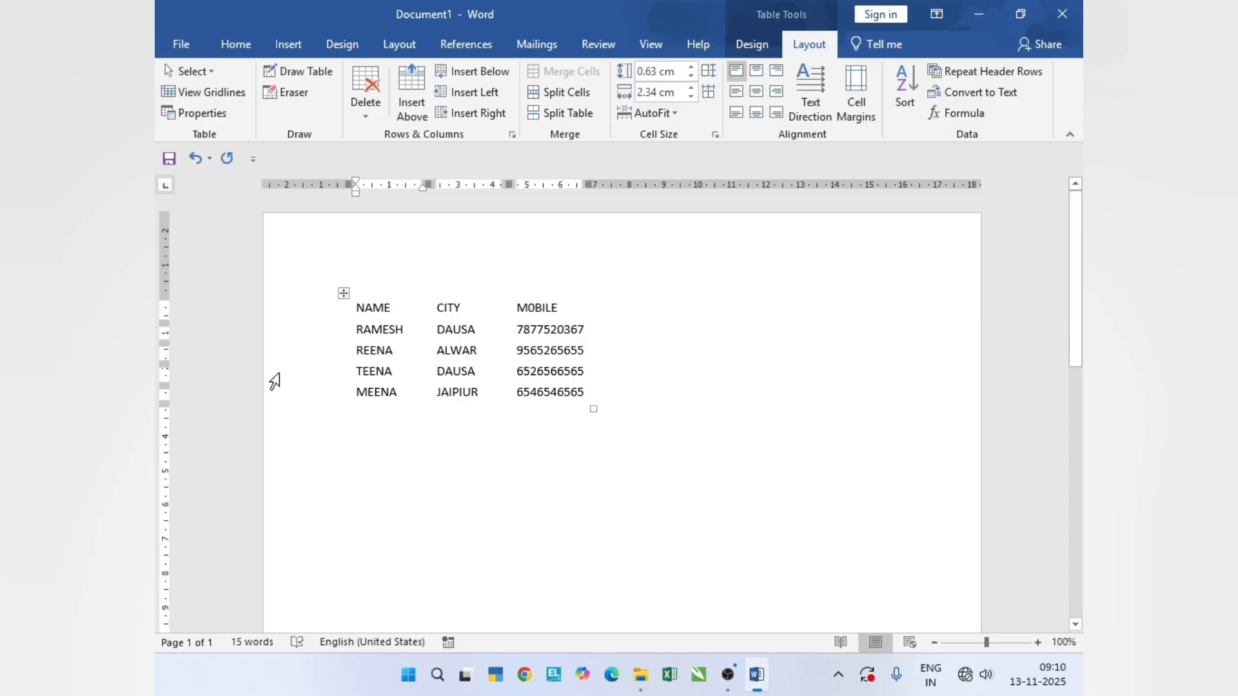
left_click(202, 99)
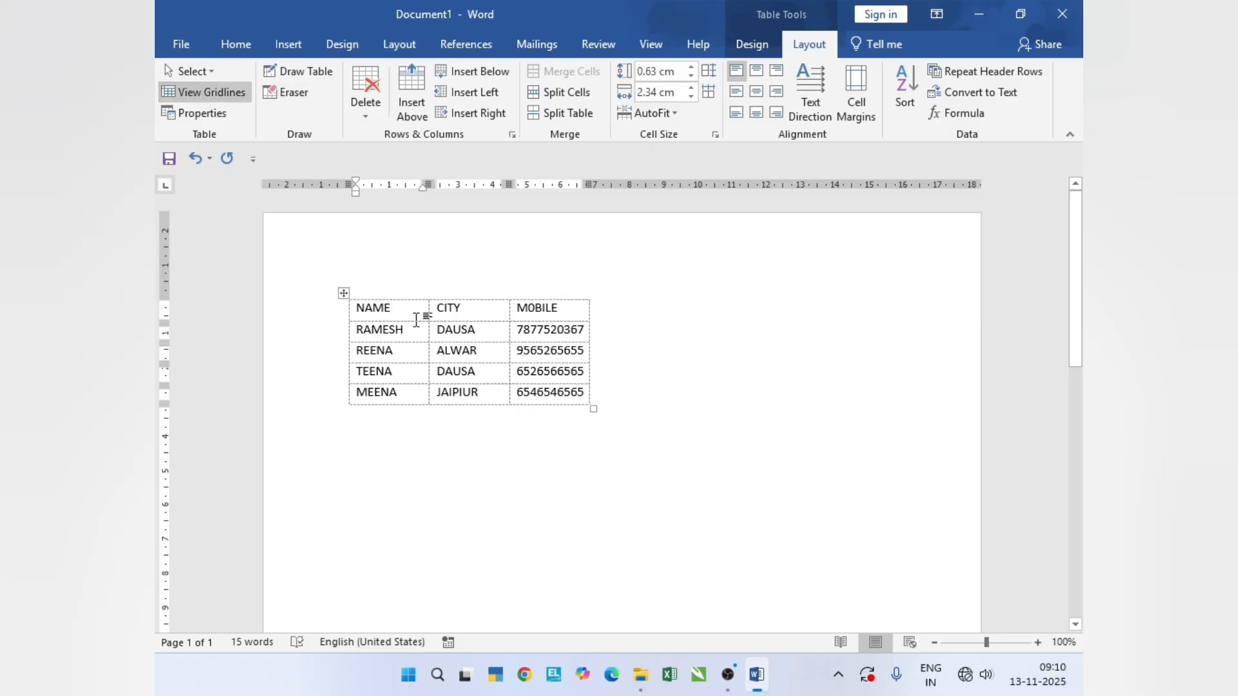
key("ctrl+p")
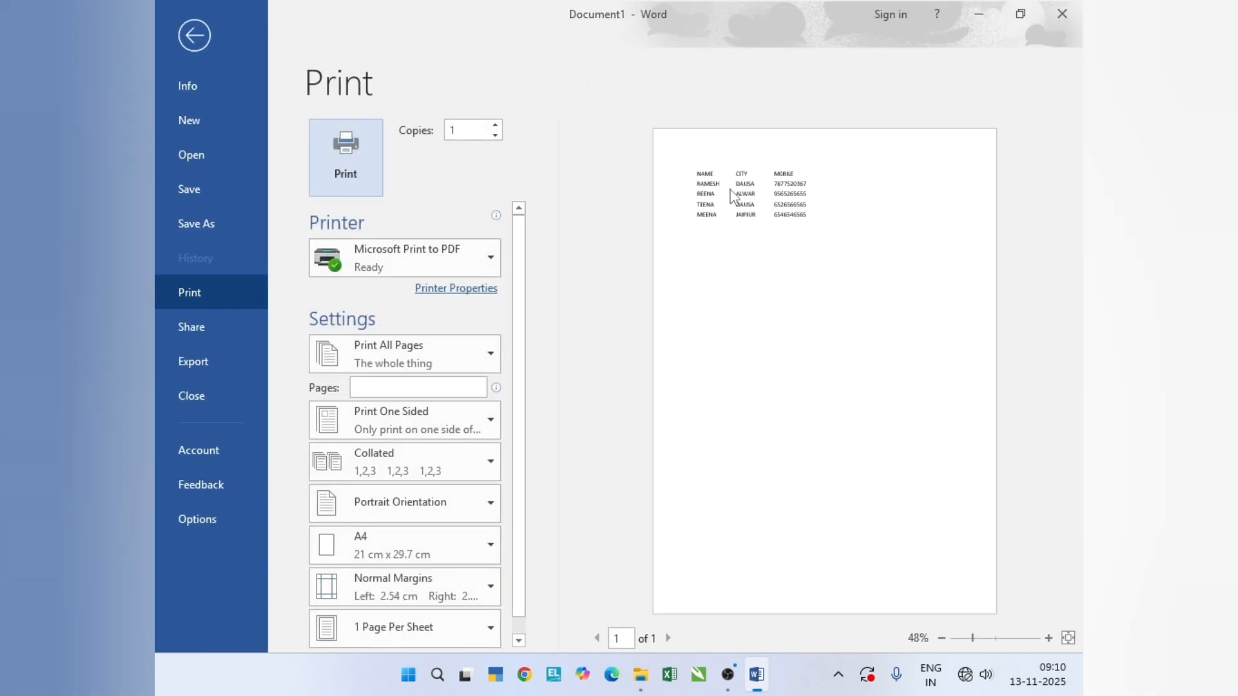
left_click(191, 37)
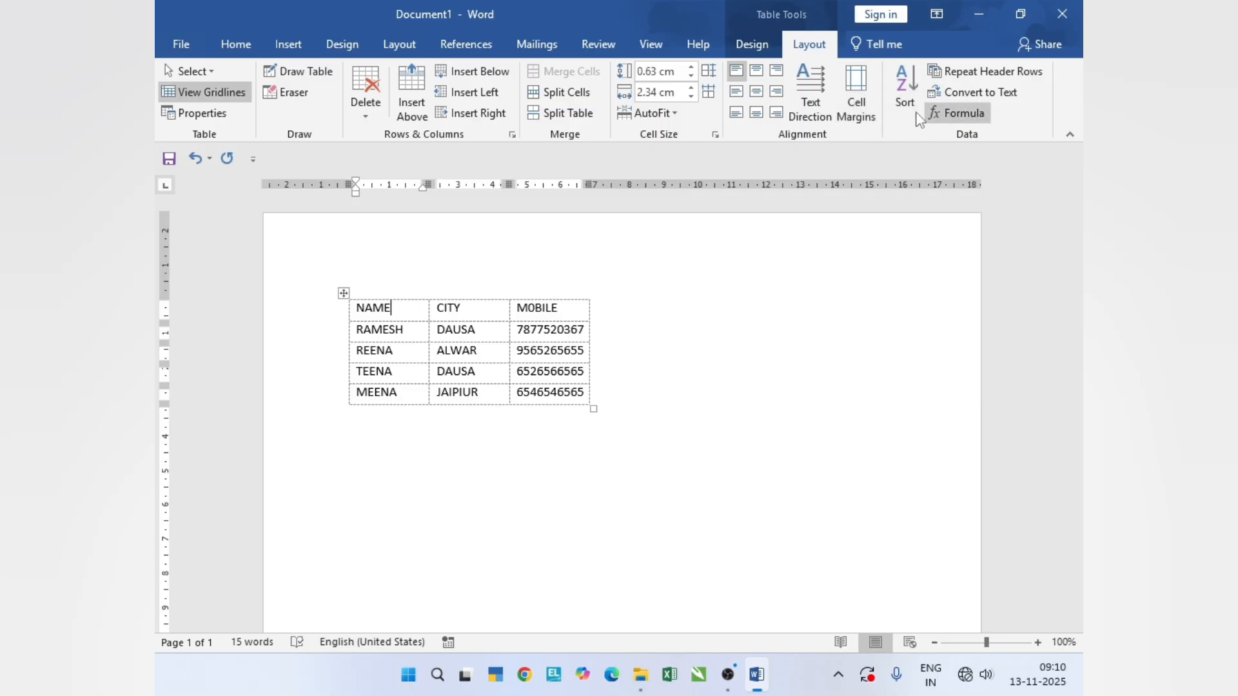
- Apply All Borders to the whole table and check the result in the print preview
left_click_drag(354, 314, 574, 393)
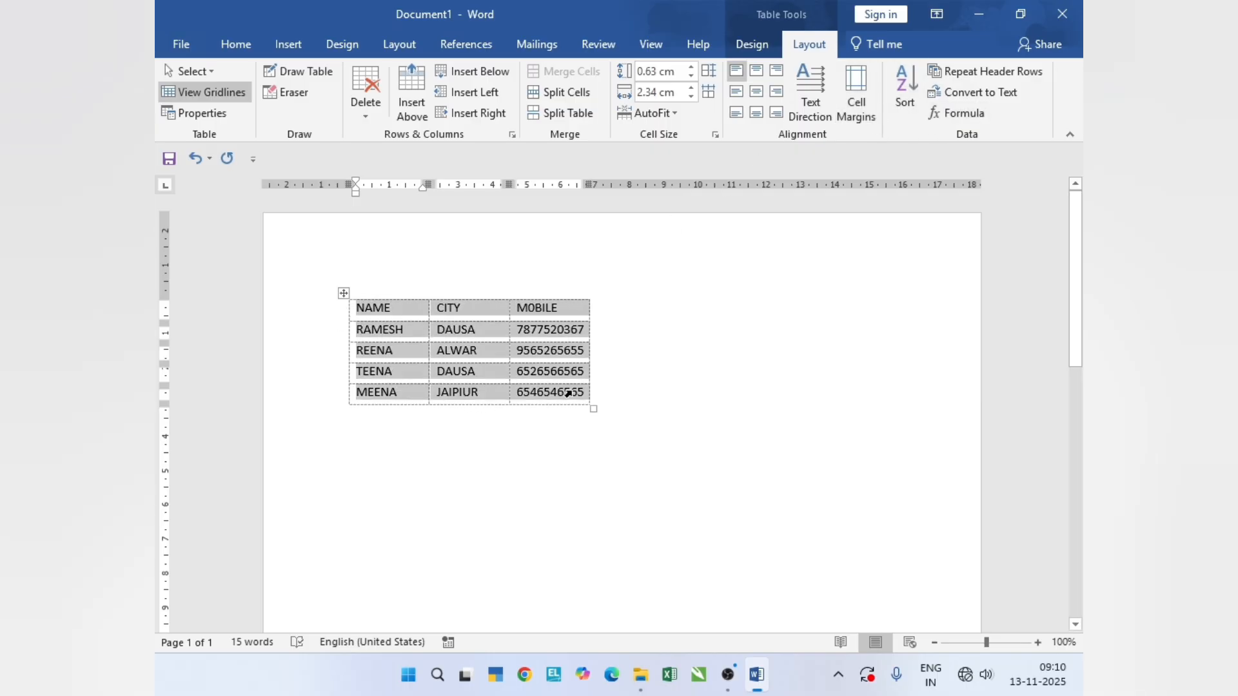
left_click(756, 51)
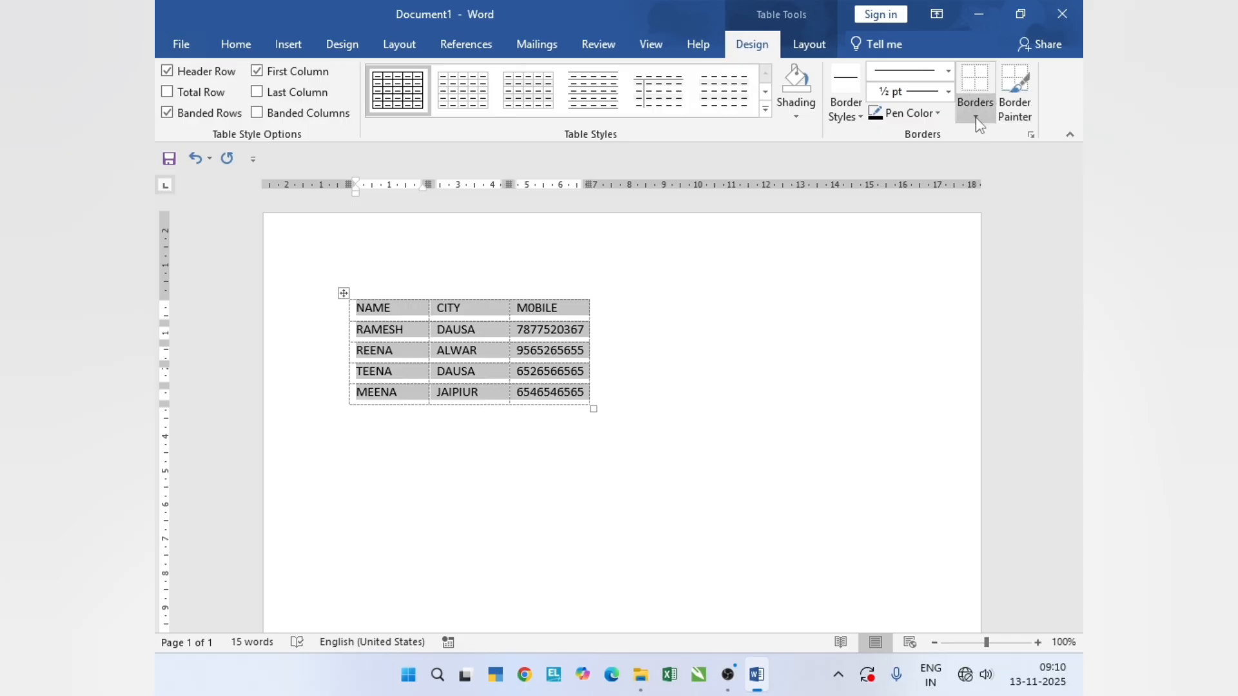
left_click(963, 113)
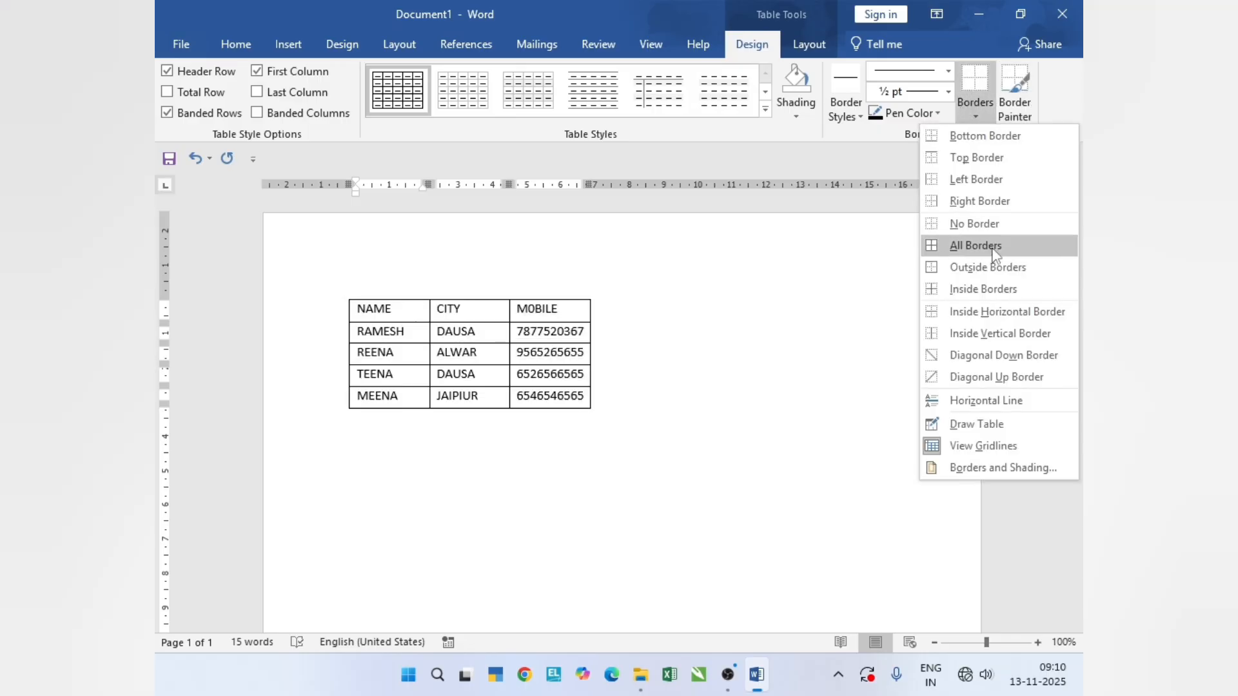
left_click(975, 245)
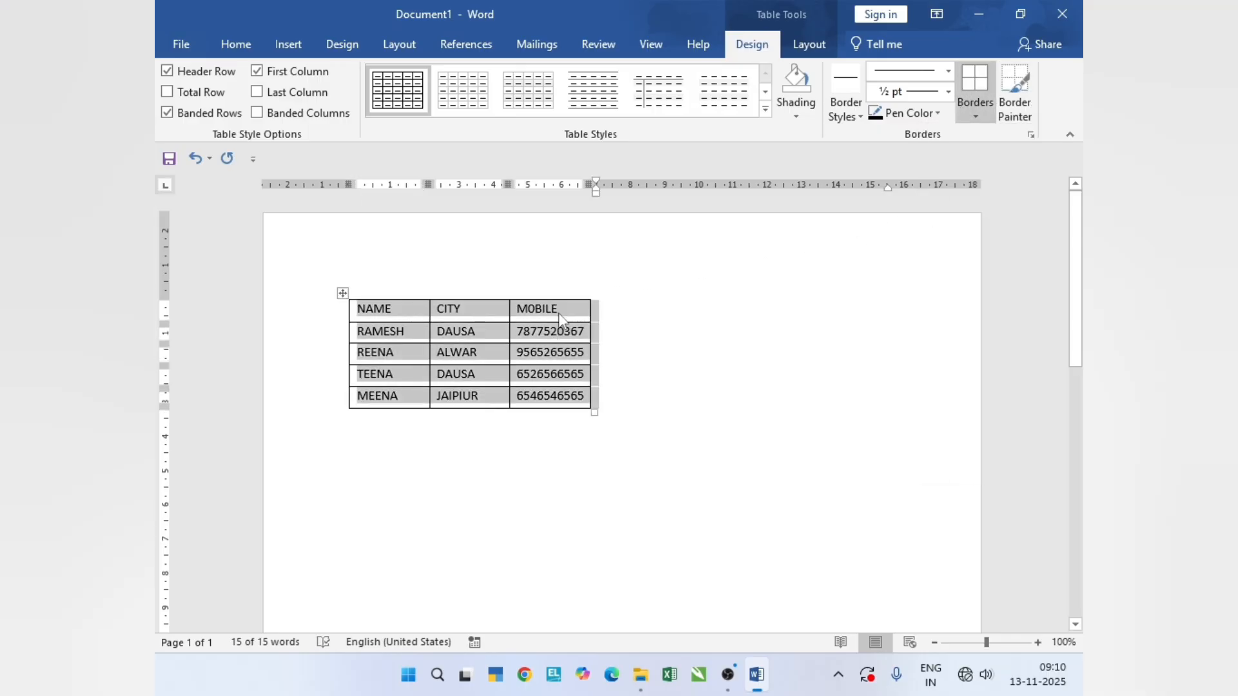
left_click(578, 316)
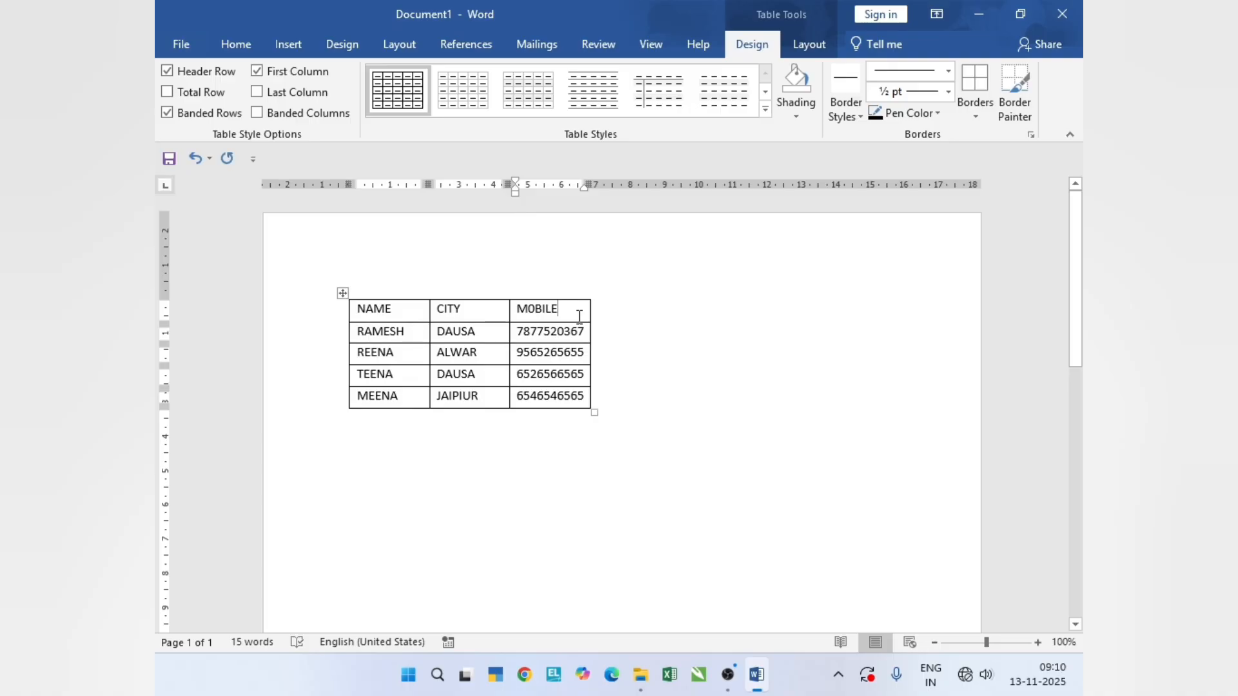
key("ctrl+p")
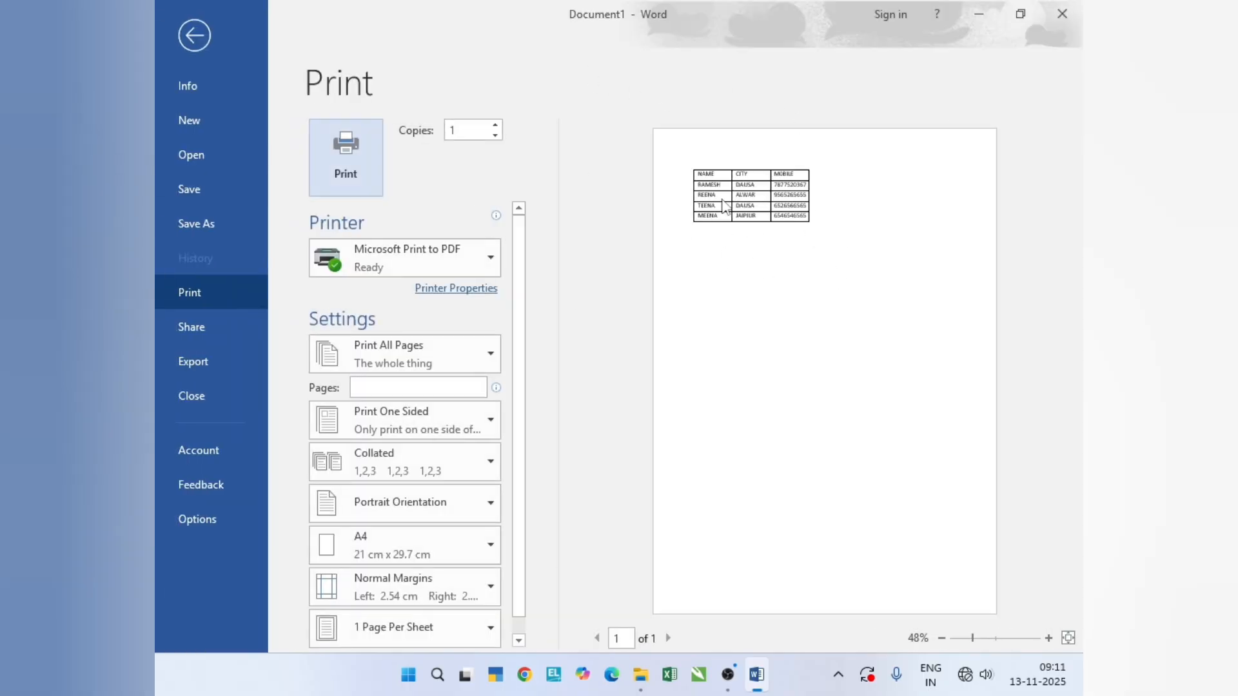
key("Escape")
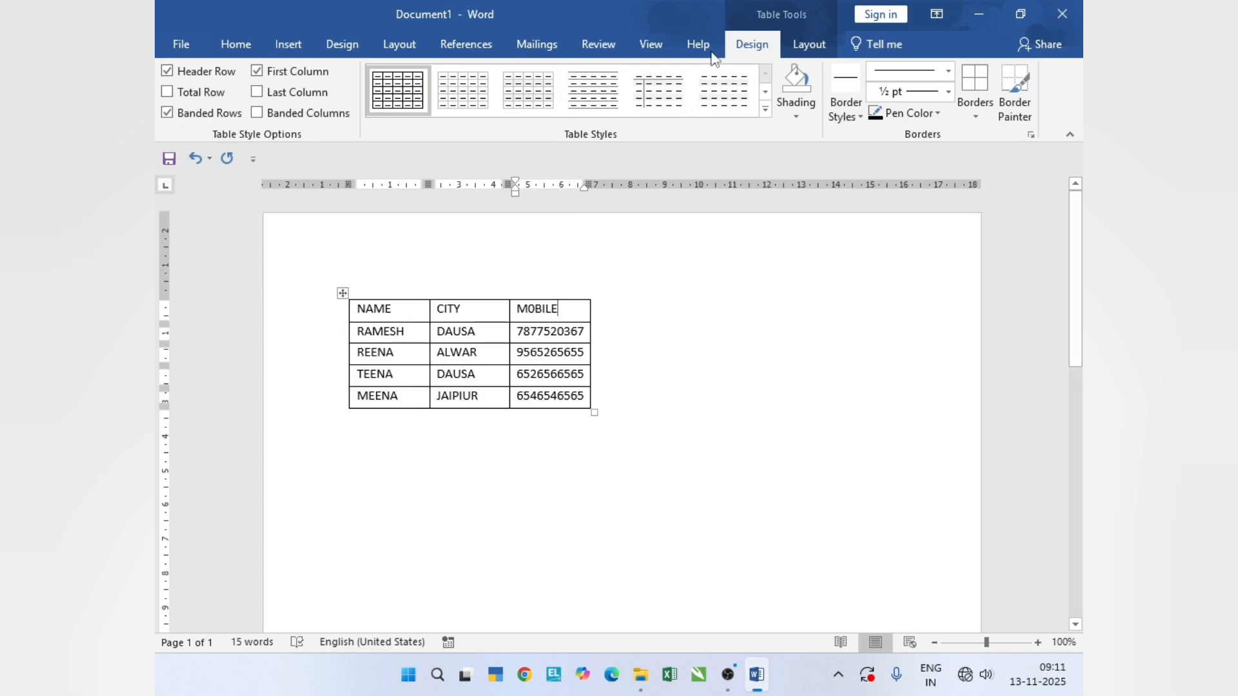
- Set the table's alignment on the page to Center in Table Properties
left_click(810, 45)
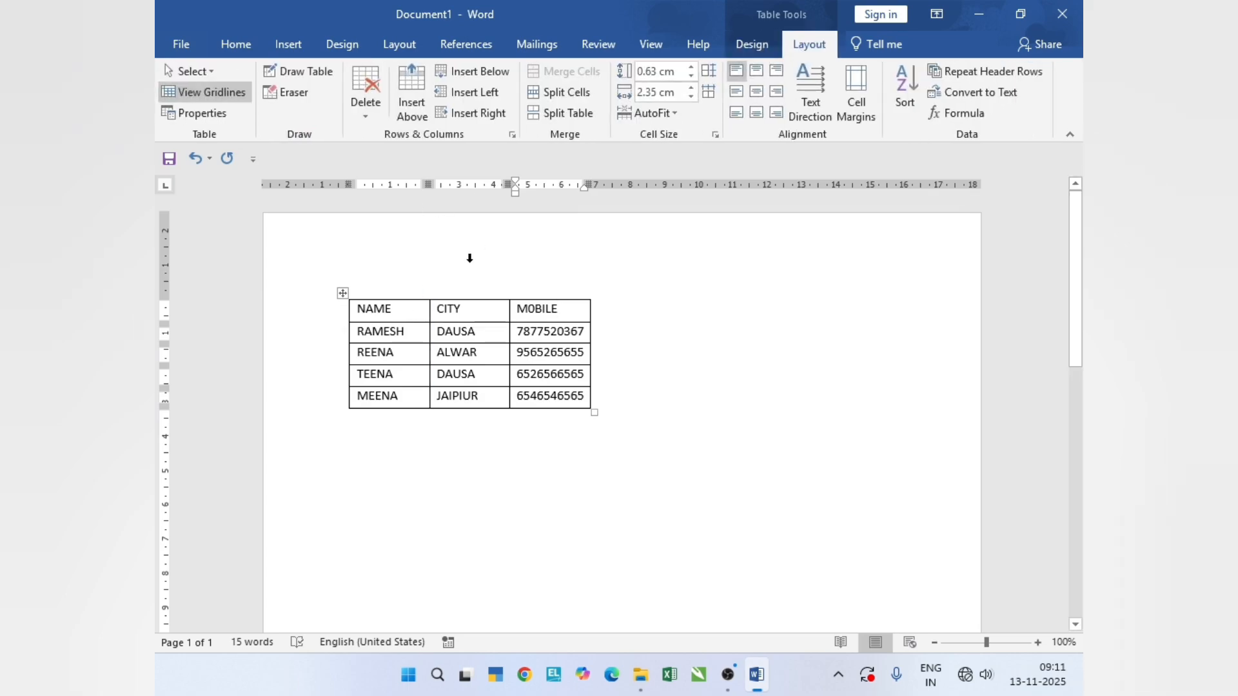
left_click(412, 317)
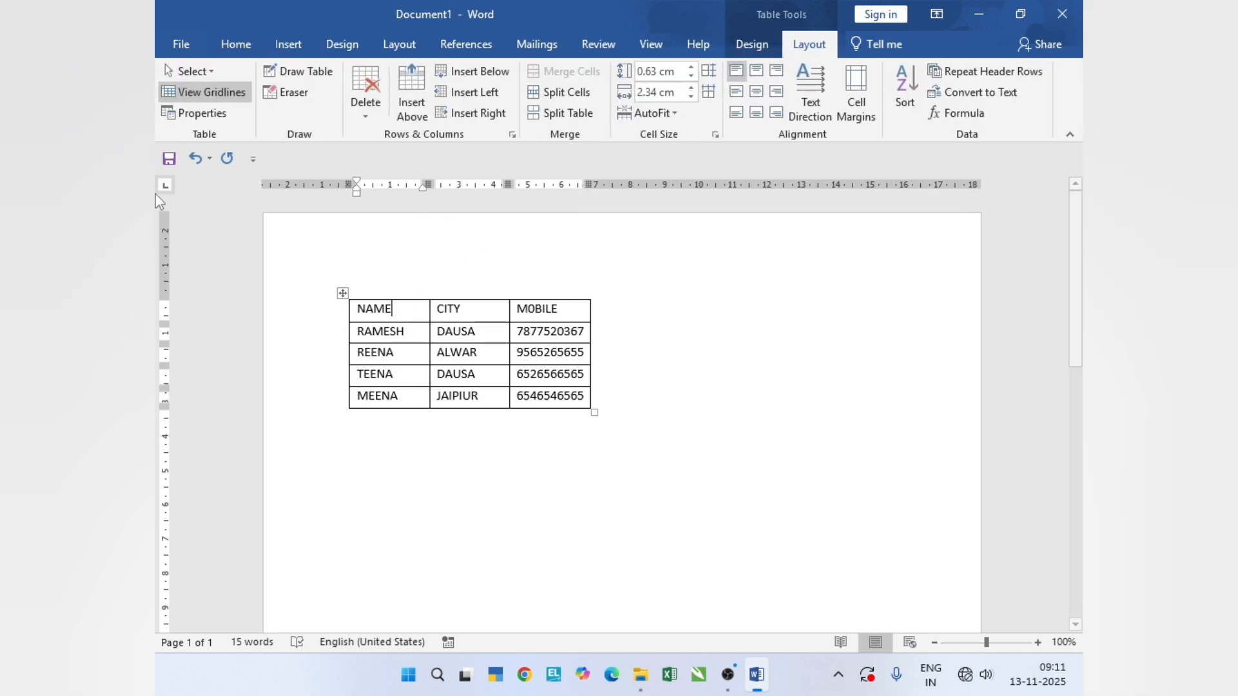
left_click(202, 113)
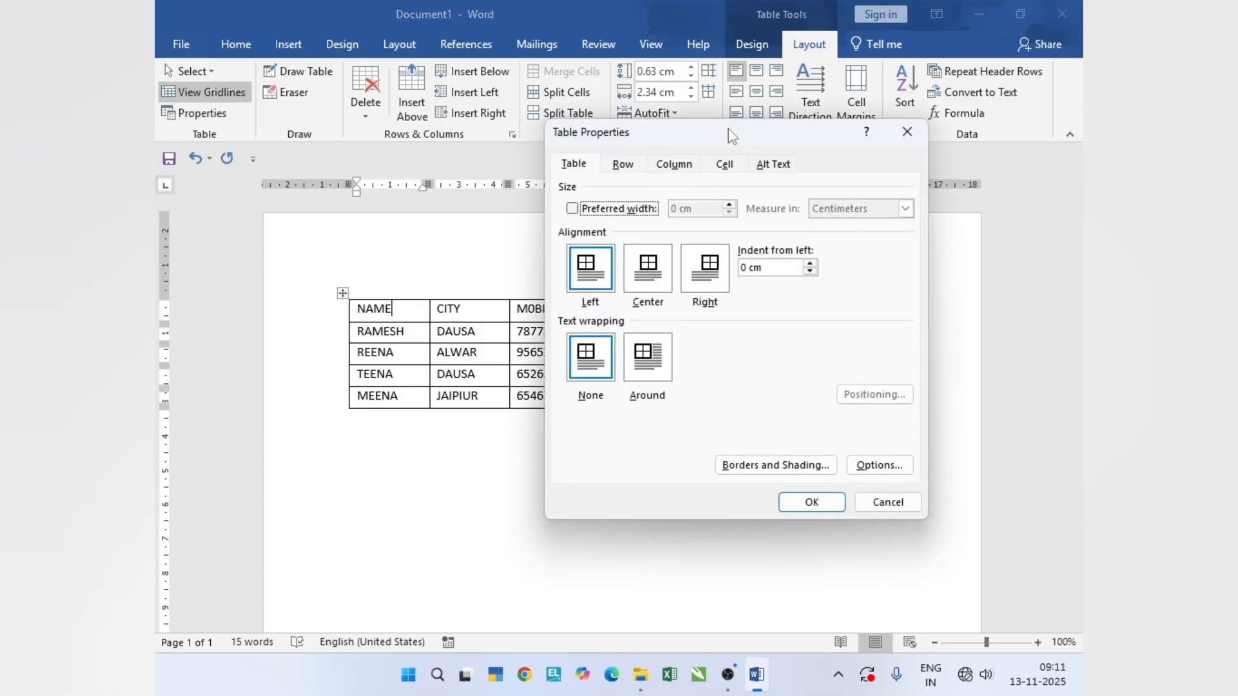
left_click_drag(746, 133, 797, 84)
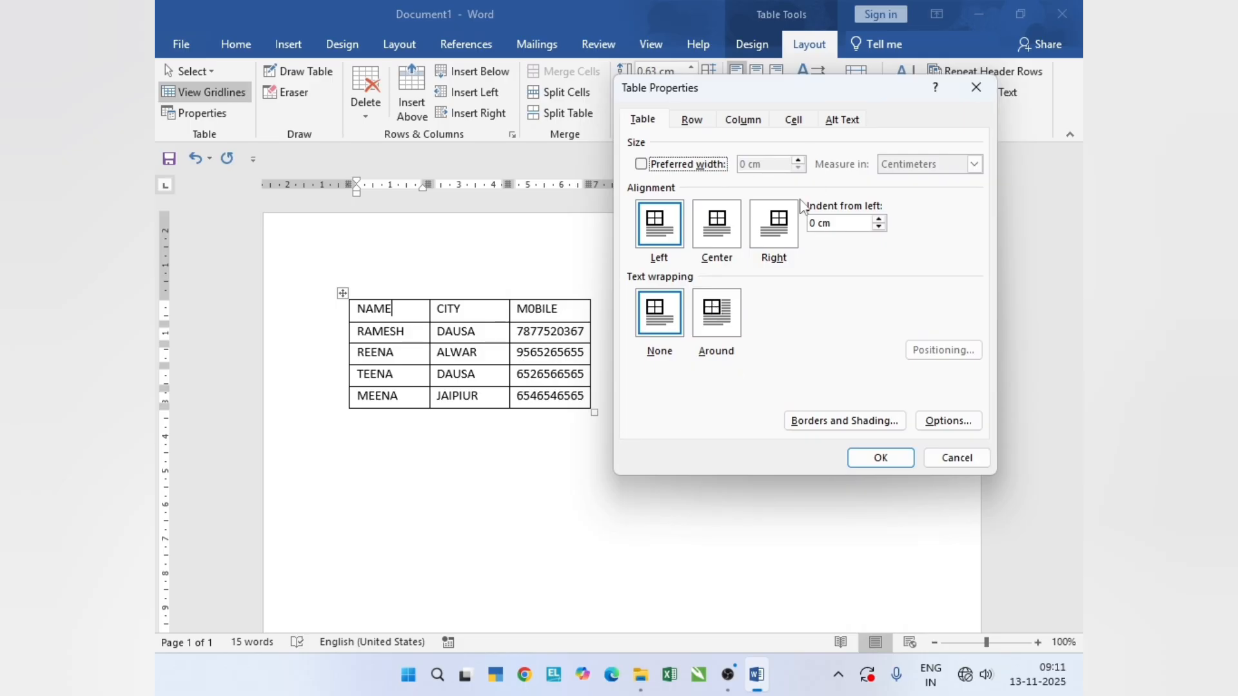
left_click(717, 234)
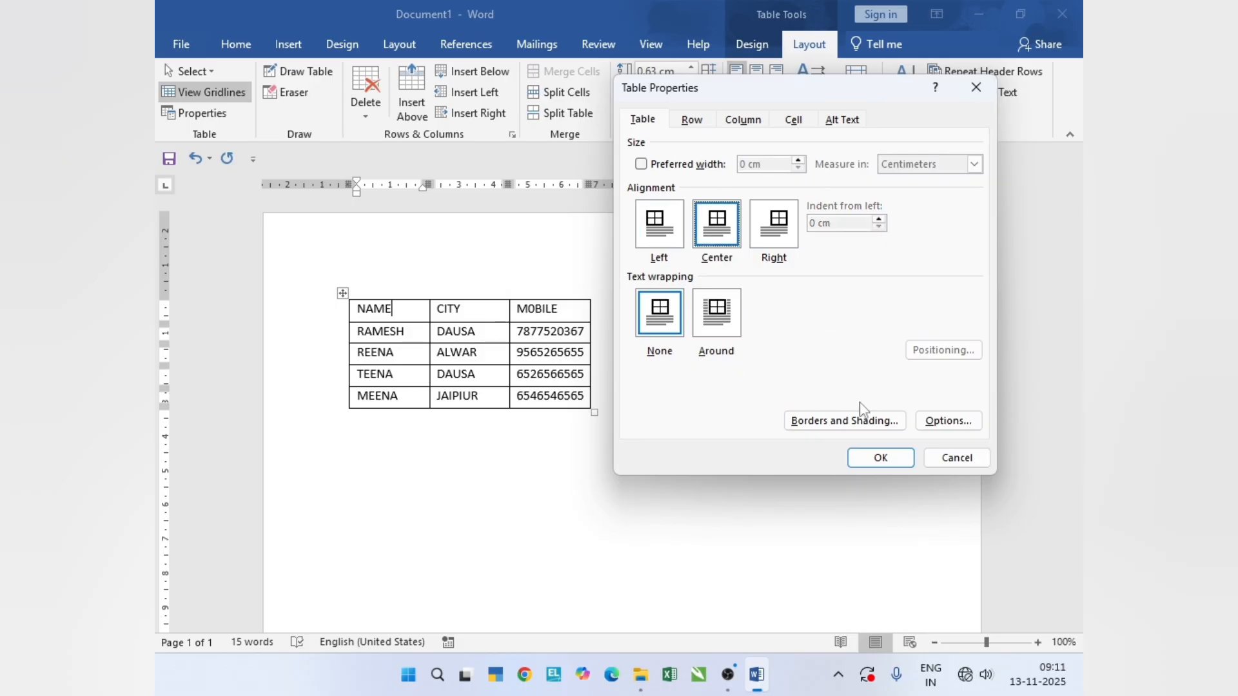
left_click(882, 458)
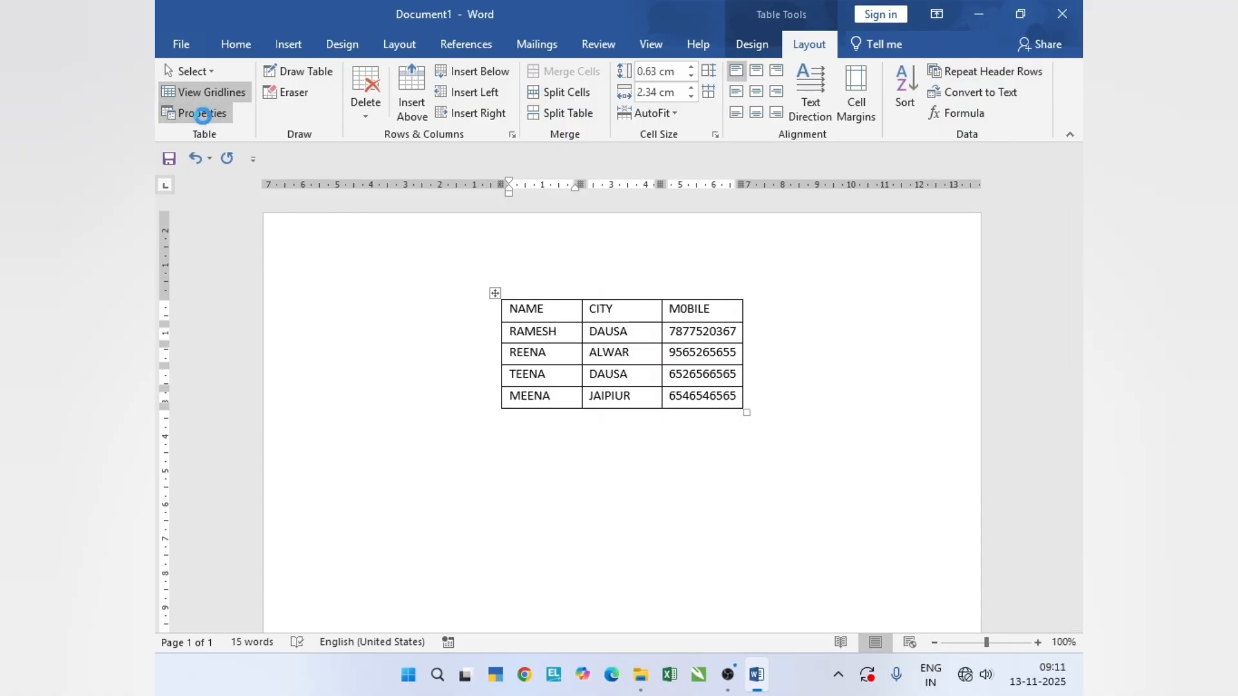
- Set the table's alignment on the page to Left in Table Properties
left_click(205, 114)
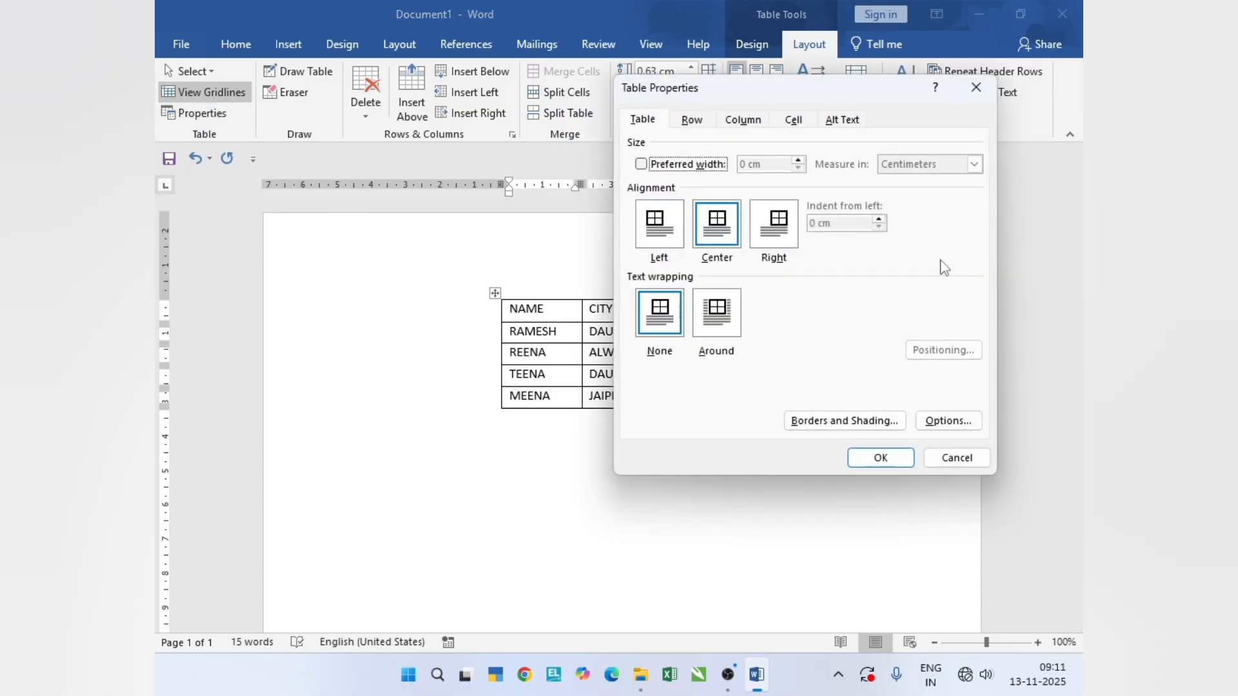
left_click(670, 242)
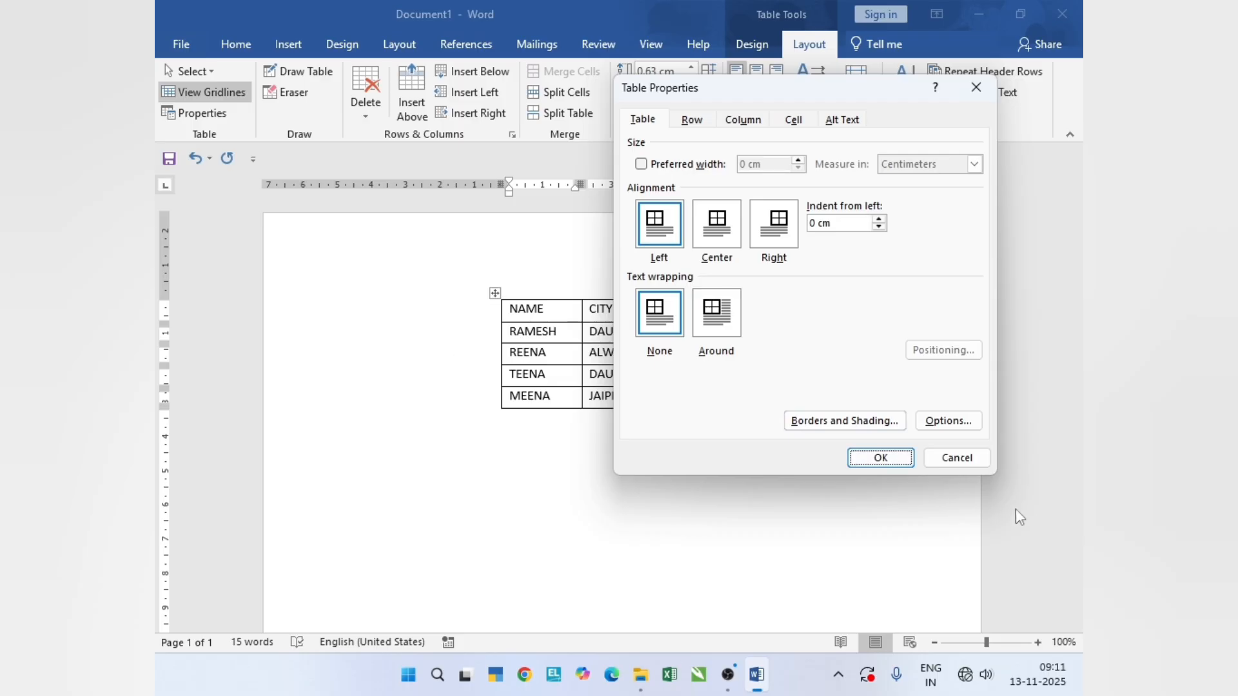
left_click(903, 466)
- Set the table's alignment on the page to Right in Table Properties
left_click(193, 113)
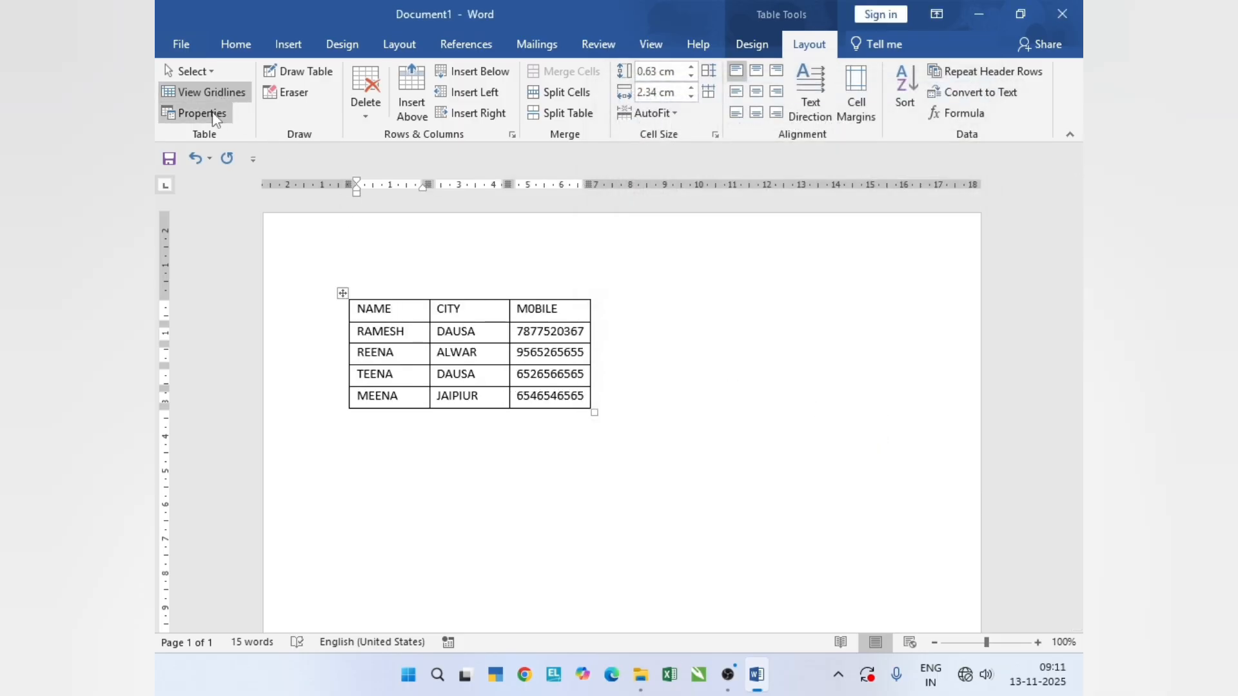
left_click(783, 232)
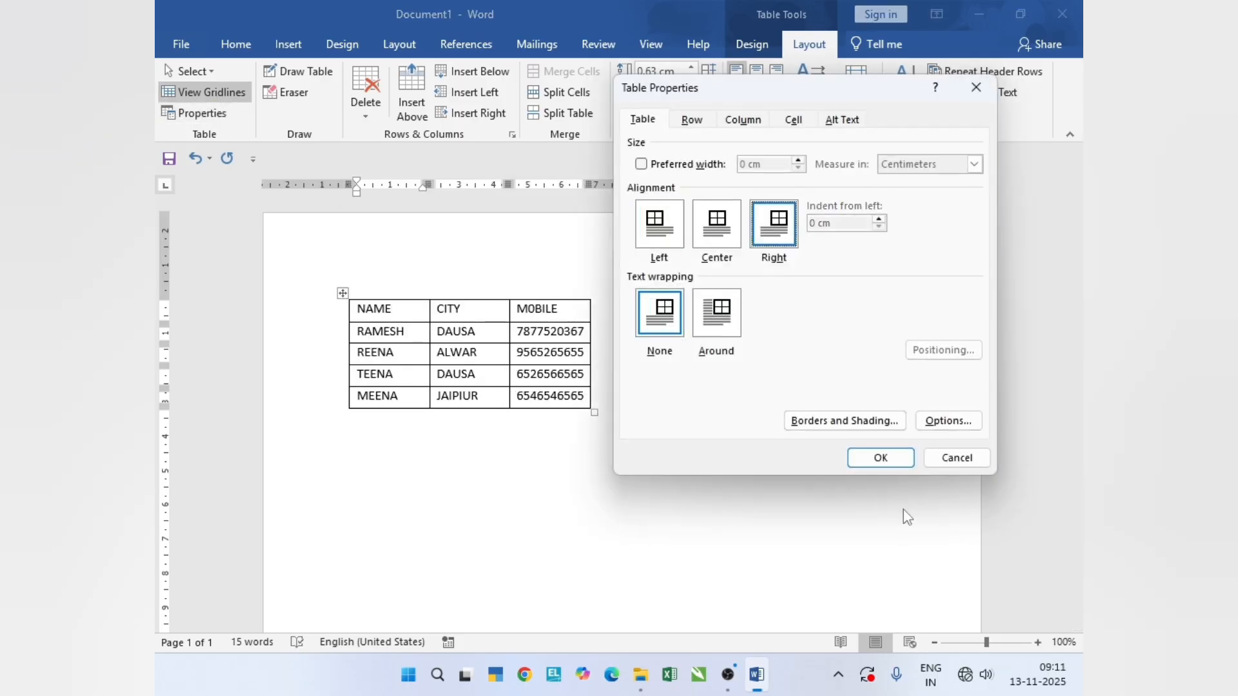
left_click(879, 458)
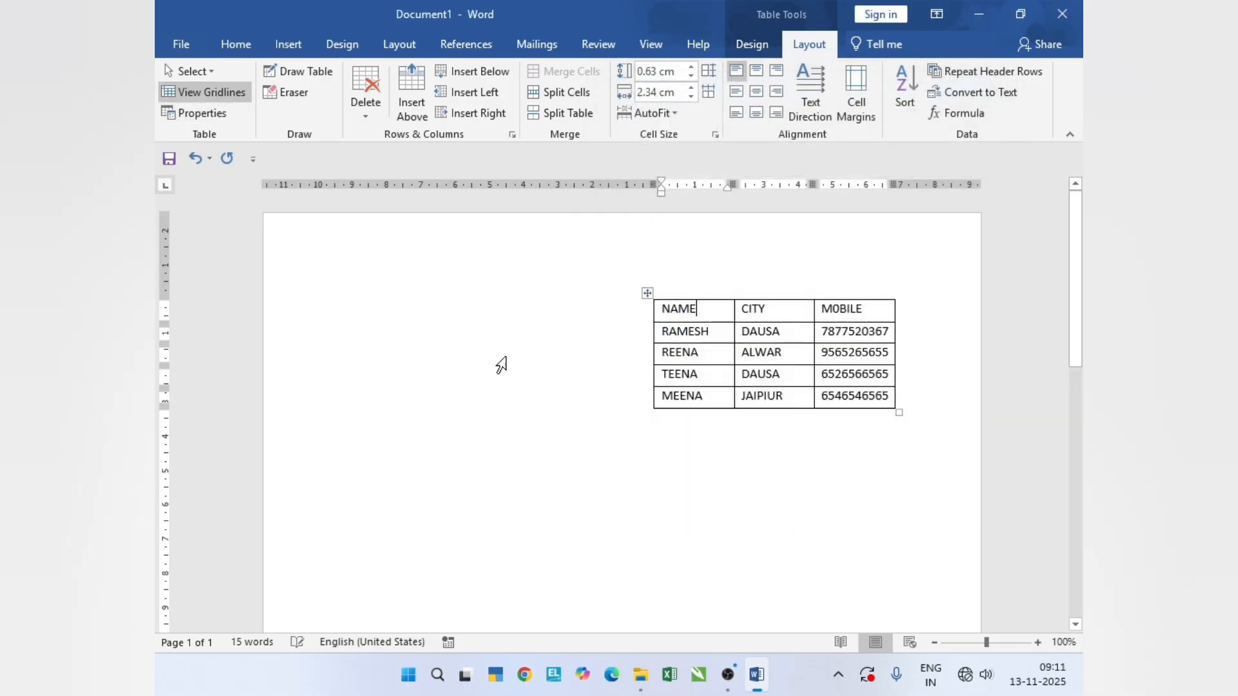
- Align the table Left with an indent from left of 6 cm in Table Properties
left_click(212, 119)
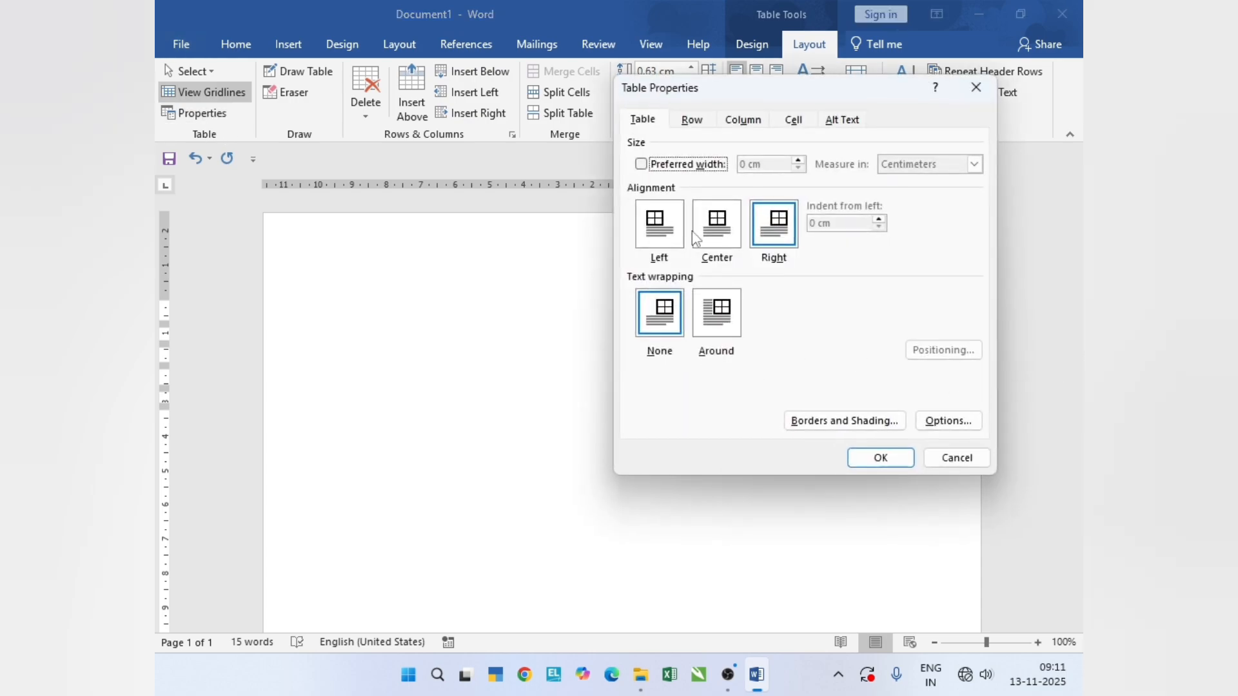
left_click(659, 226)
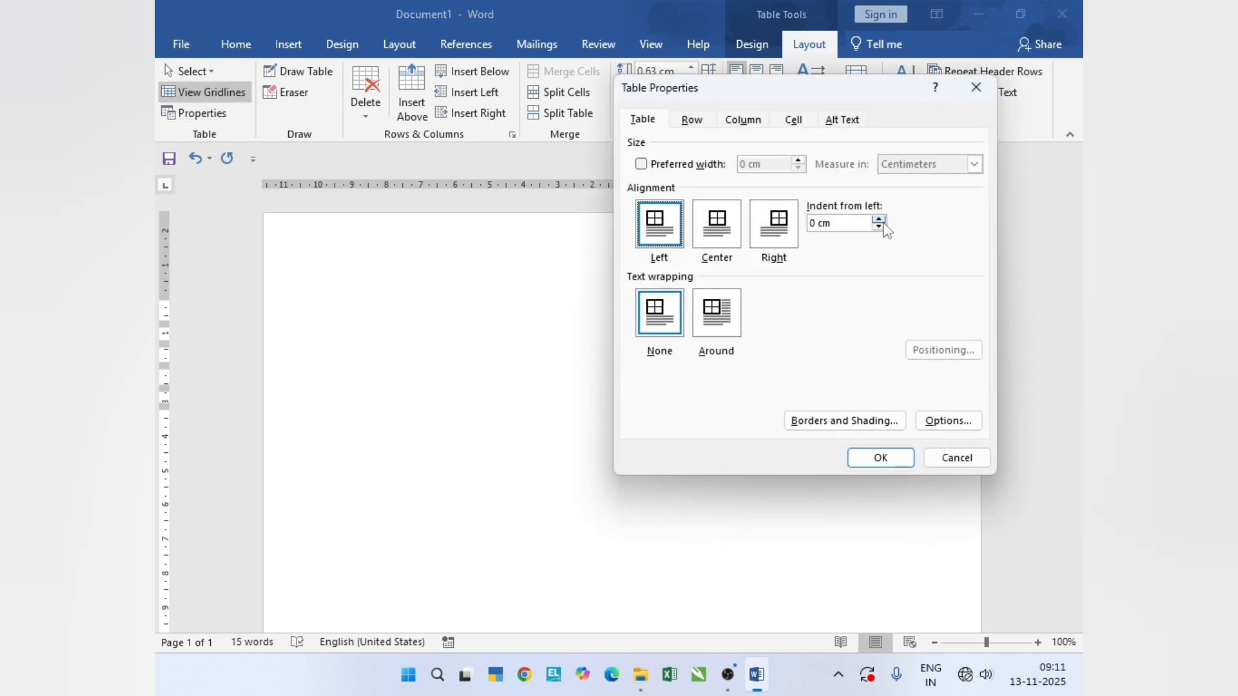
left_click_drag(839, 223, 764, 223)
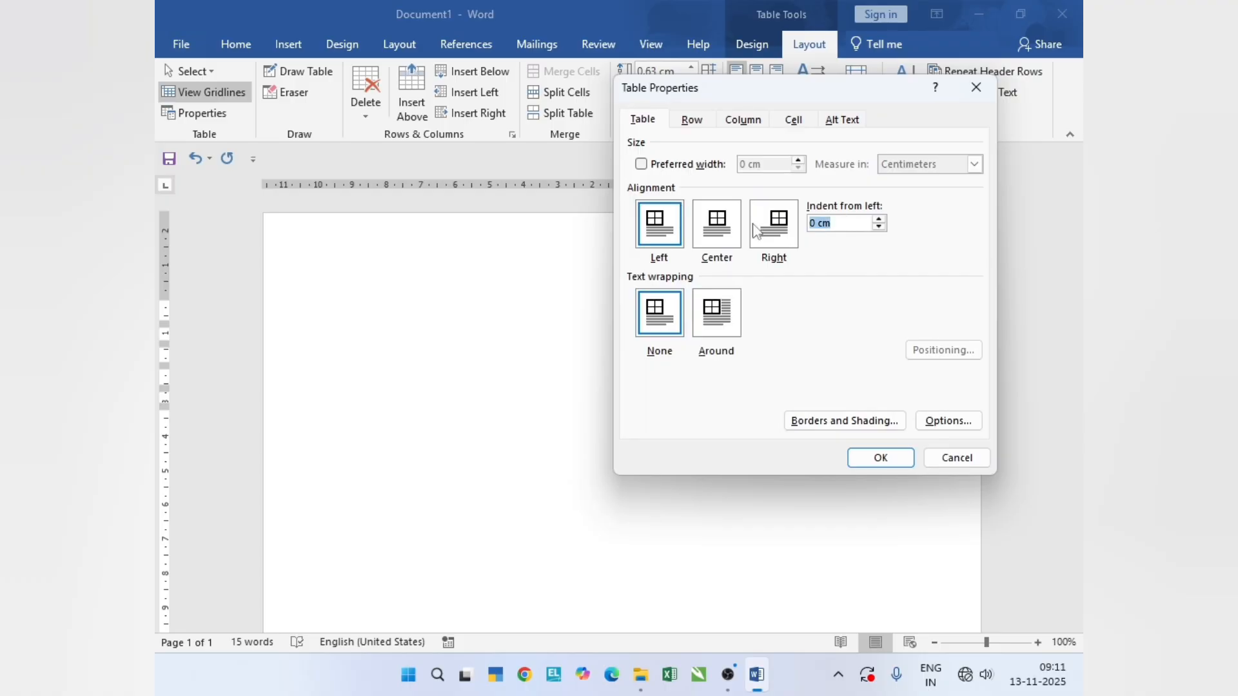
type("0")
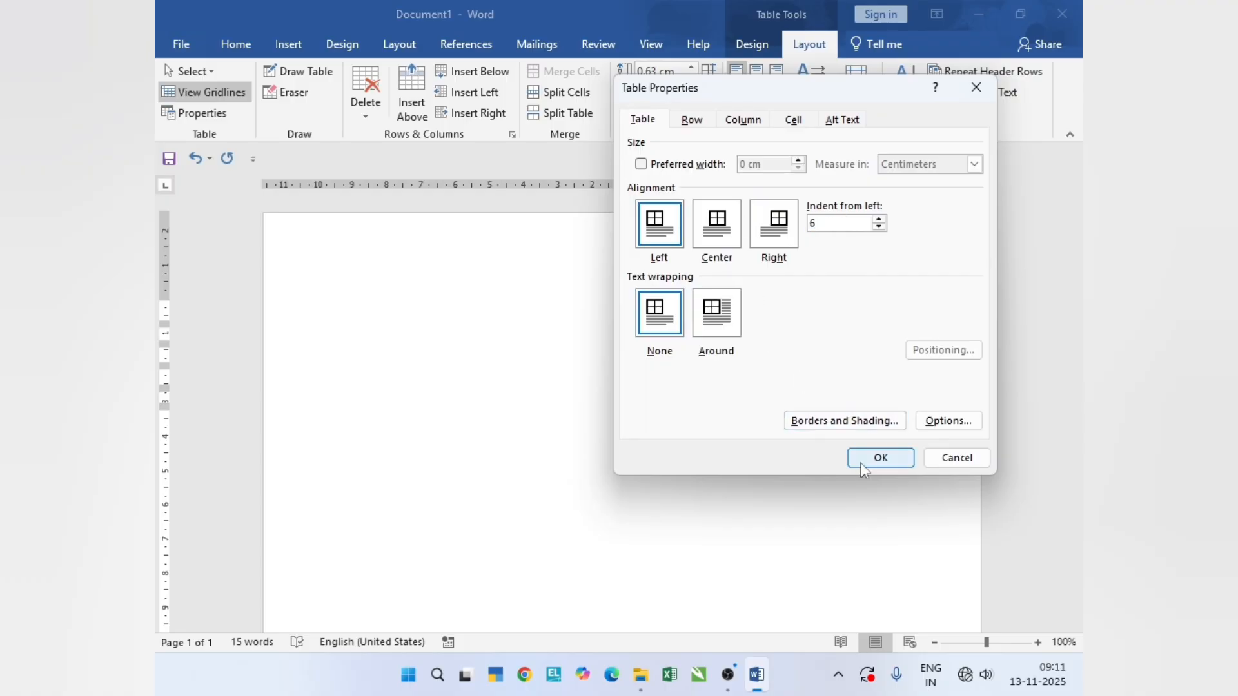
left_click(880, 458)
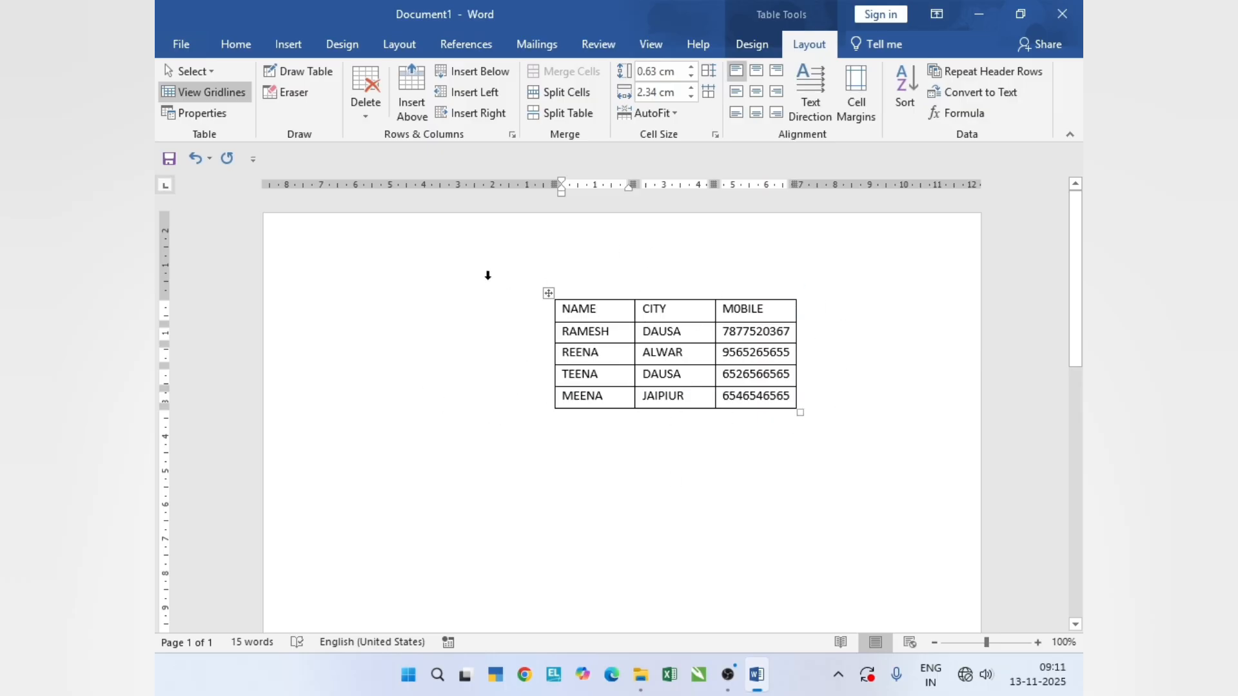
- Undo the last two table alignment changes, the left indent and the Right alignment
key("ctrl+z")
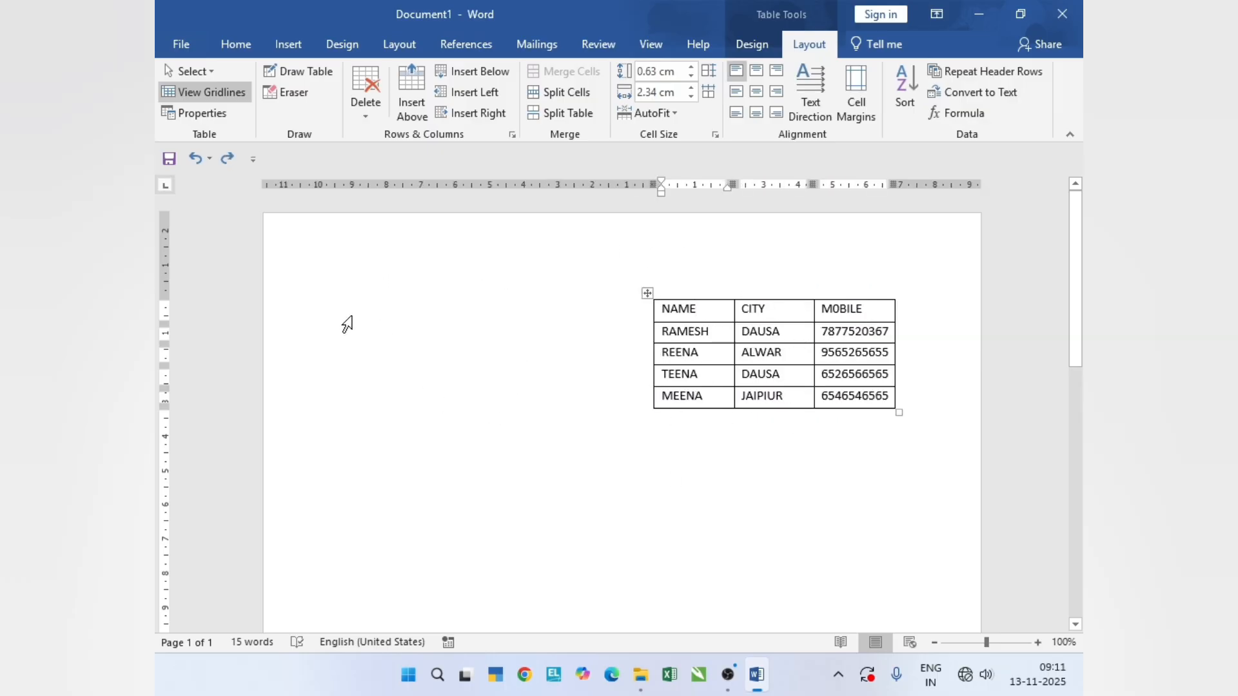
key("ctrl+y")
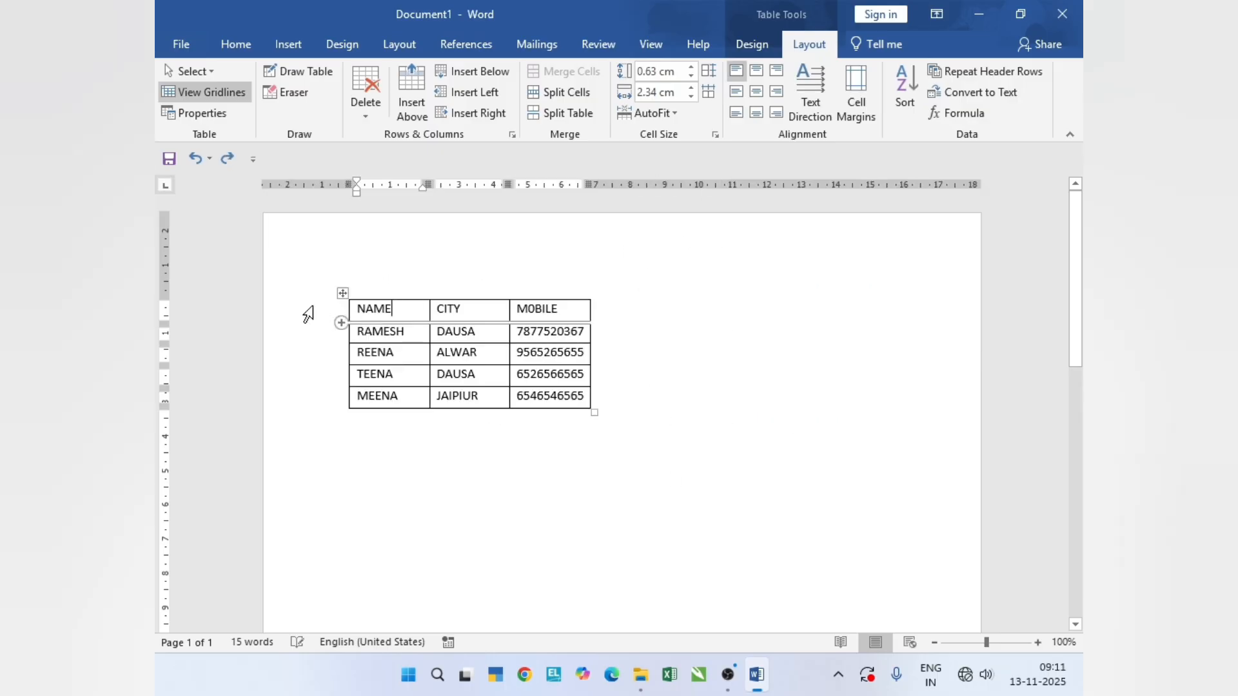
left_click(201, 114)
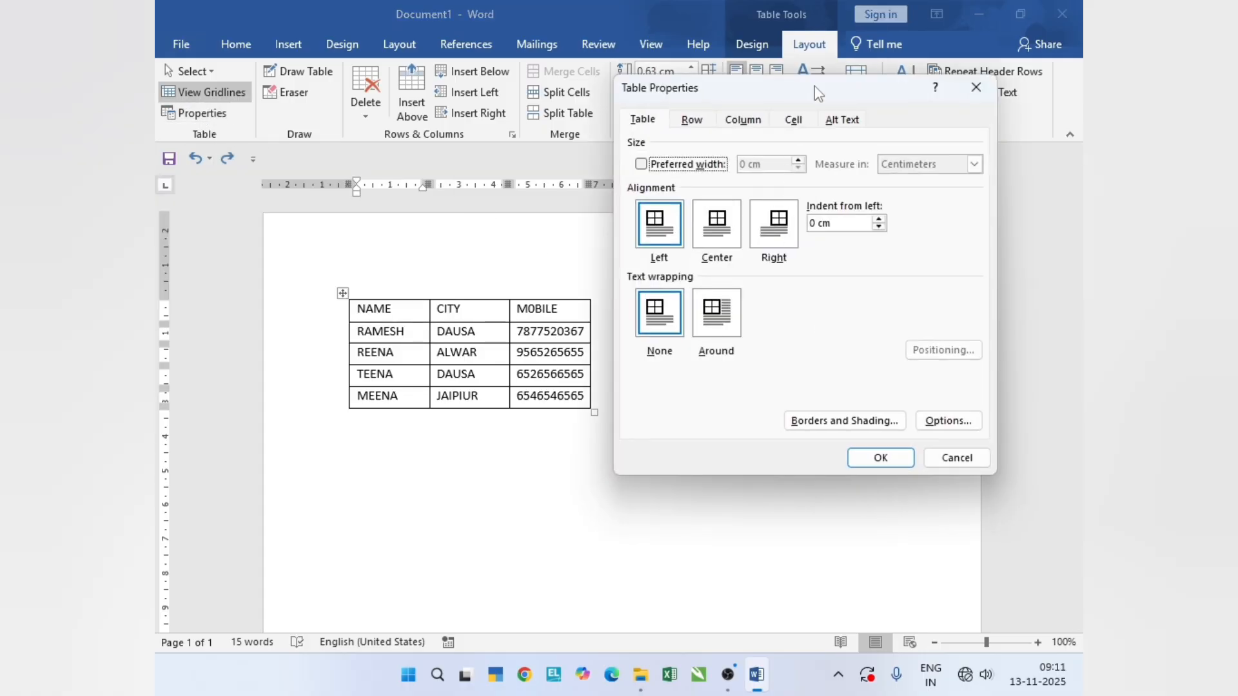
left_click_drag(817, 92, 760, 124)
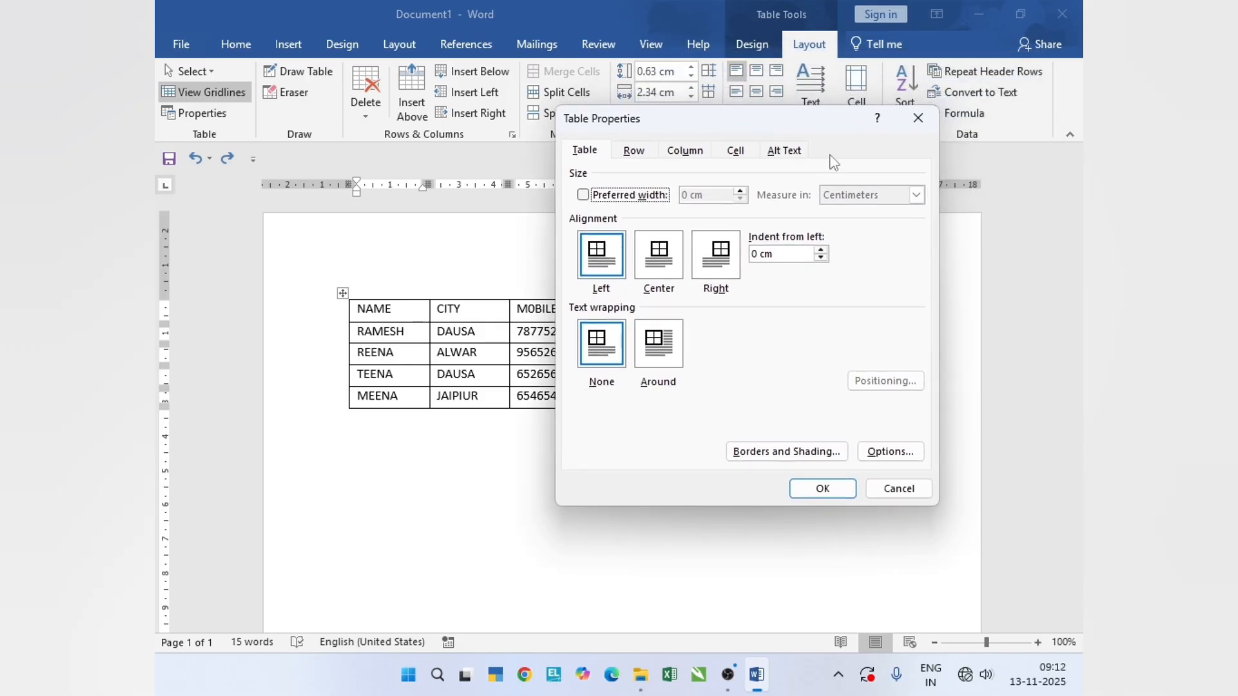
left_click(918, 118)
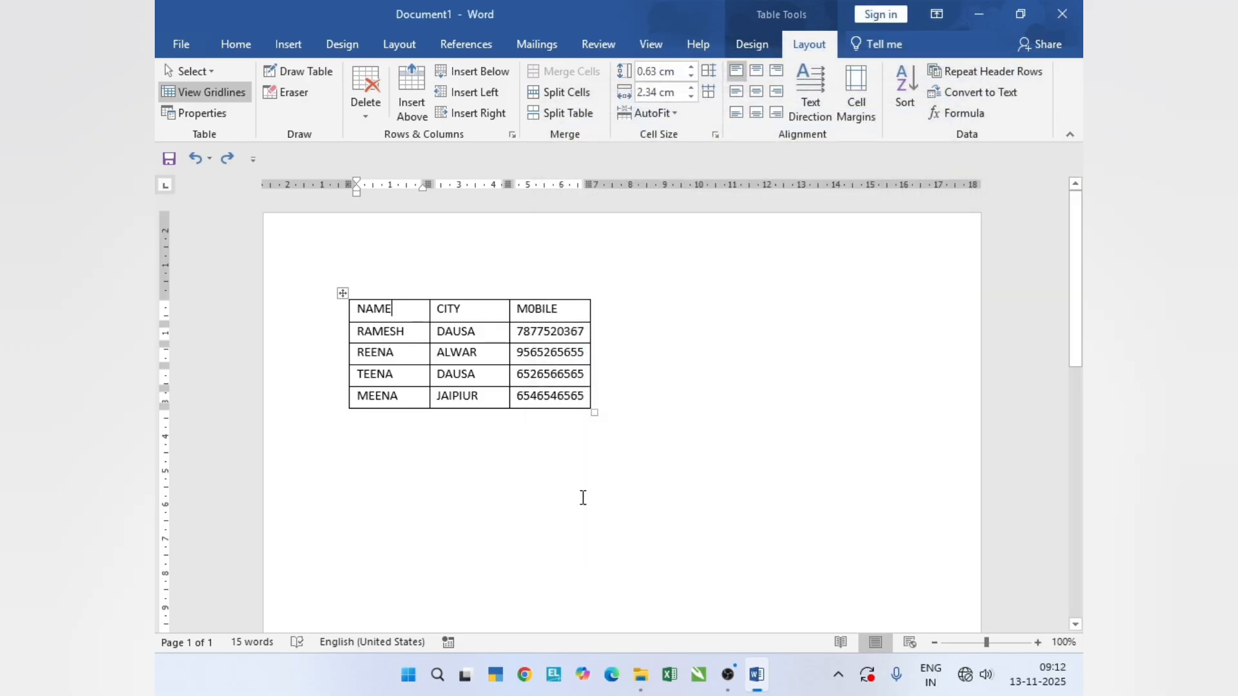
- Generate sample paragraphs below the table with the text function =RAND(10)
left_click(530, 452)
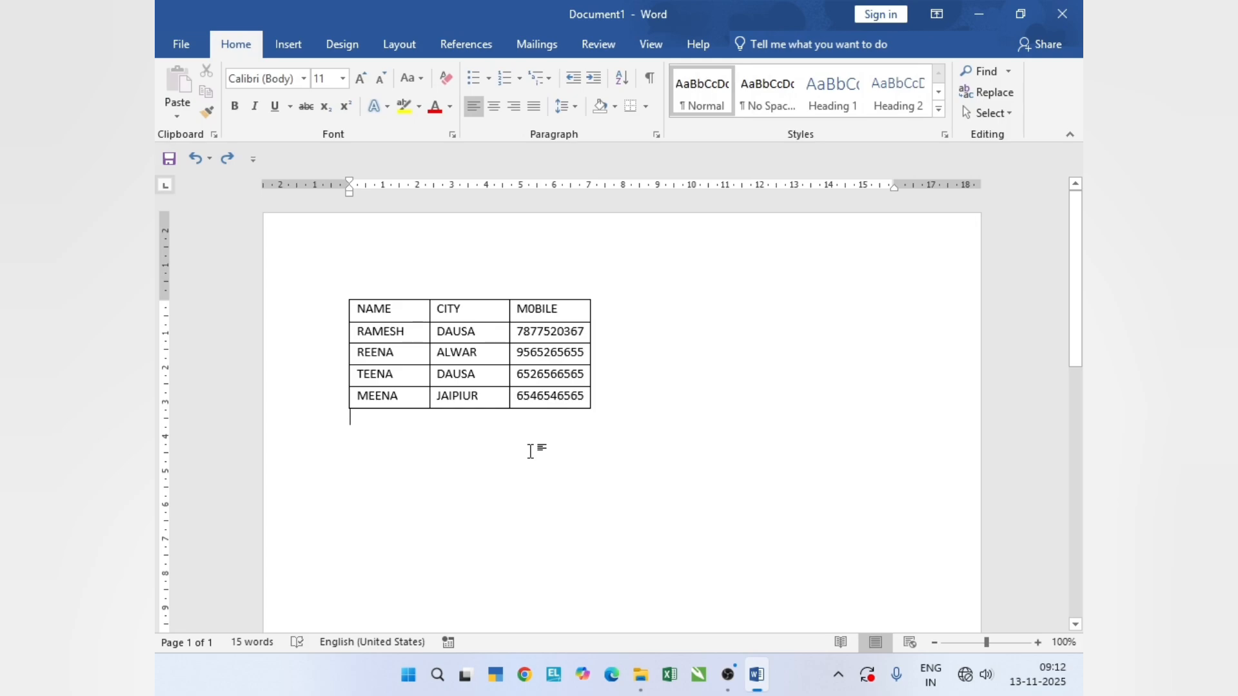
type("=RAND")
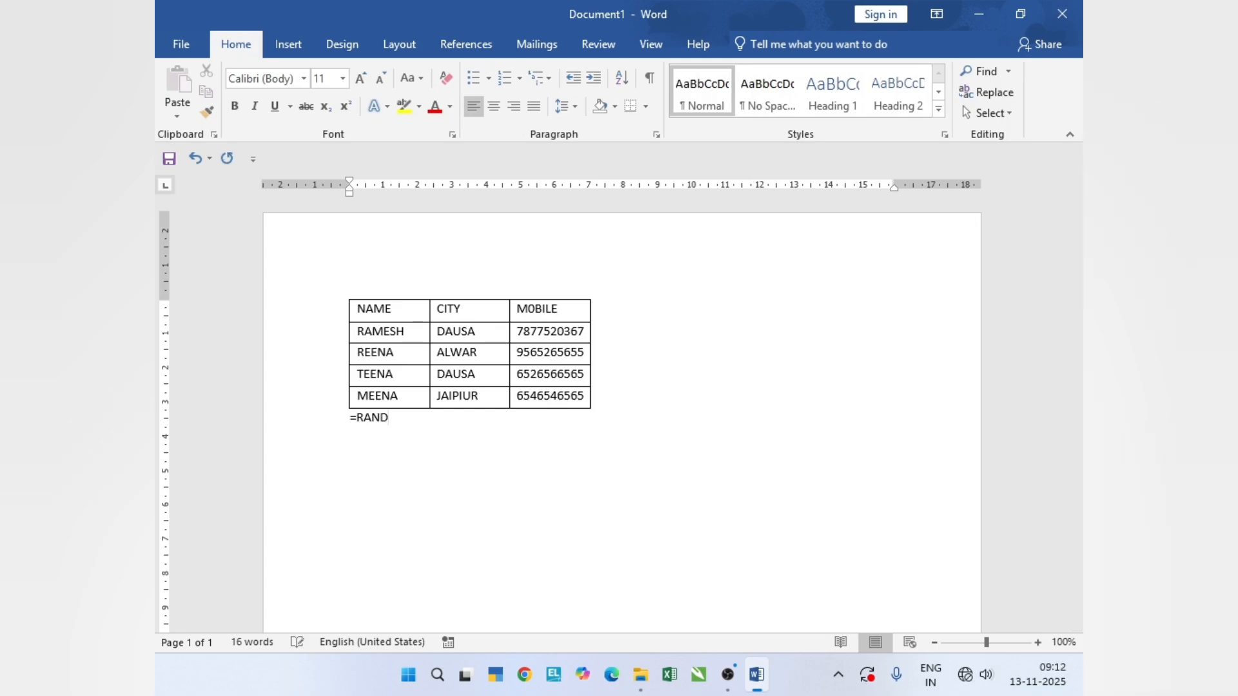
type("(10)")
key("Return")
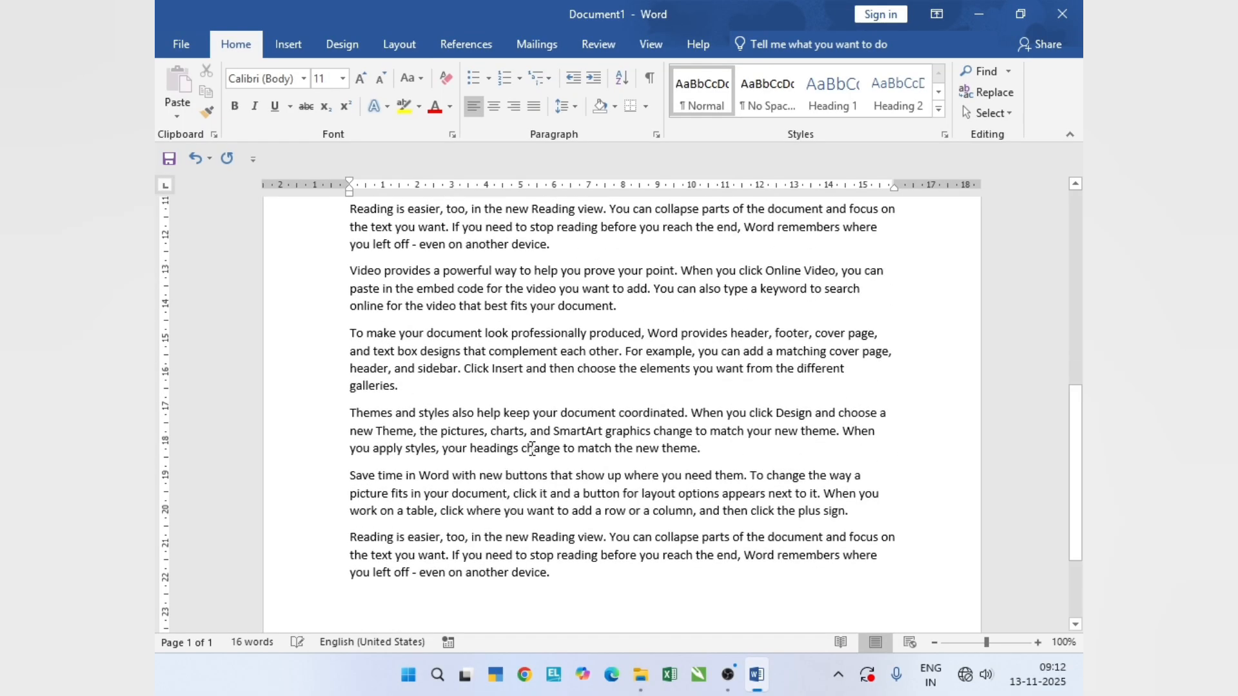
- Set the table's text wrapping to Around in Table Properties
scroll(559, 432, "up", 10)
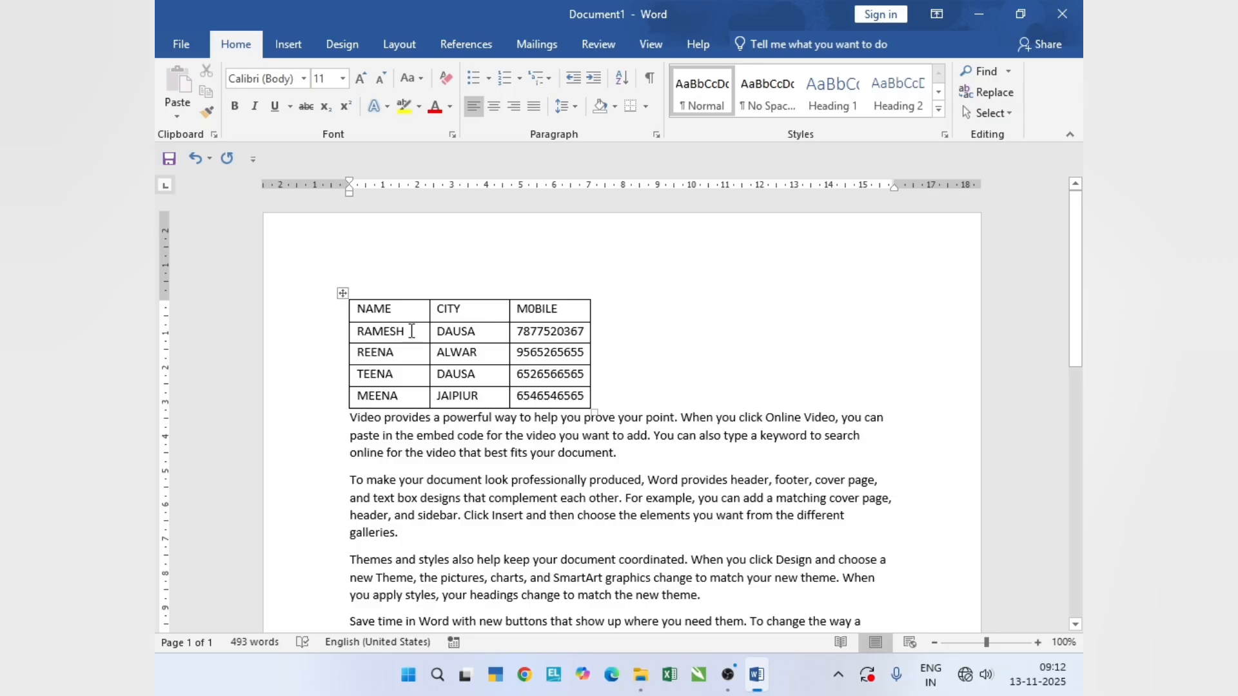
left_click(406, 310)
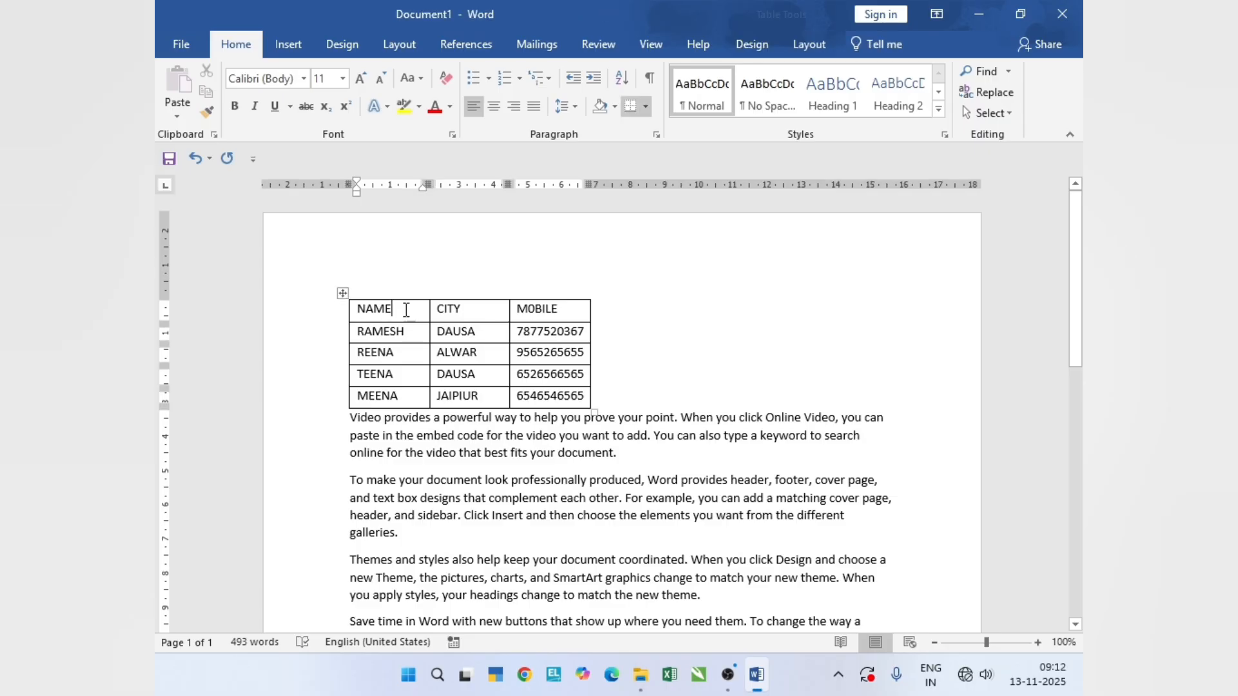
left_click(808, 46)
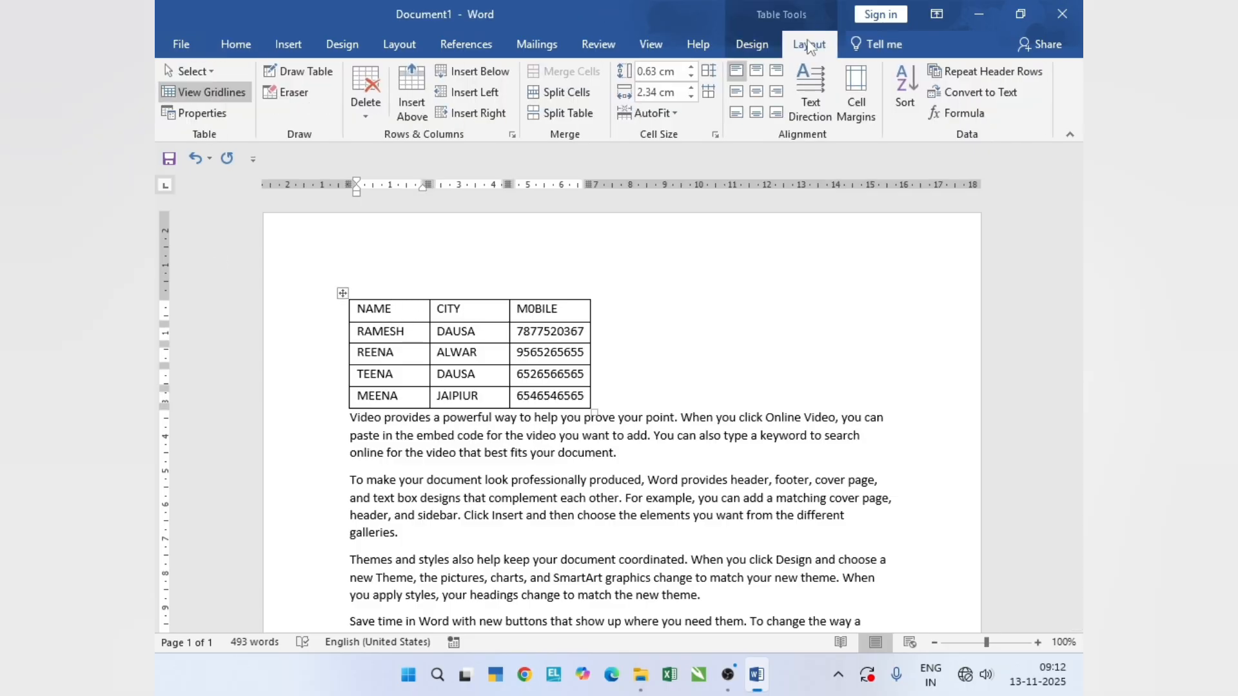
left_click(208, 118)
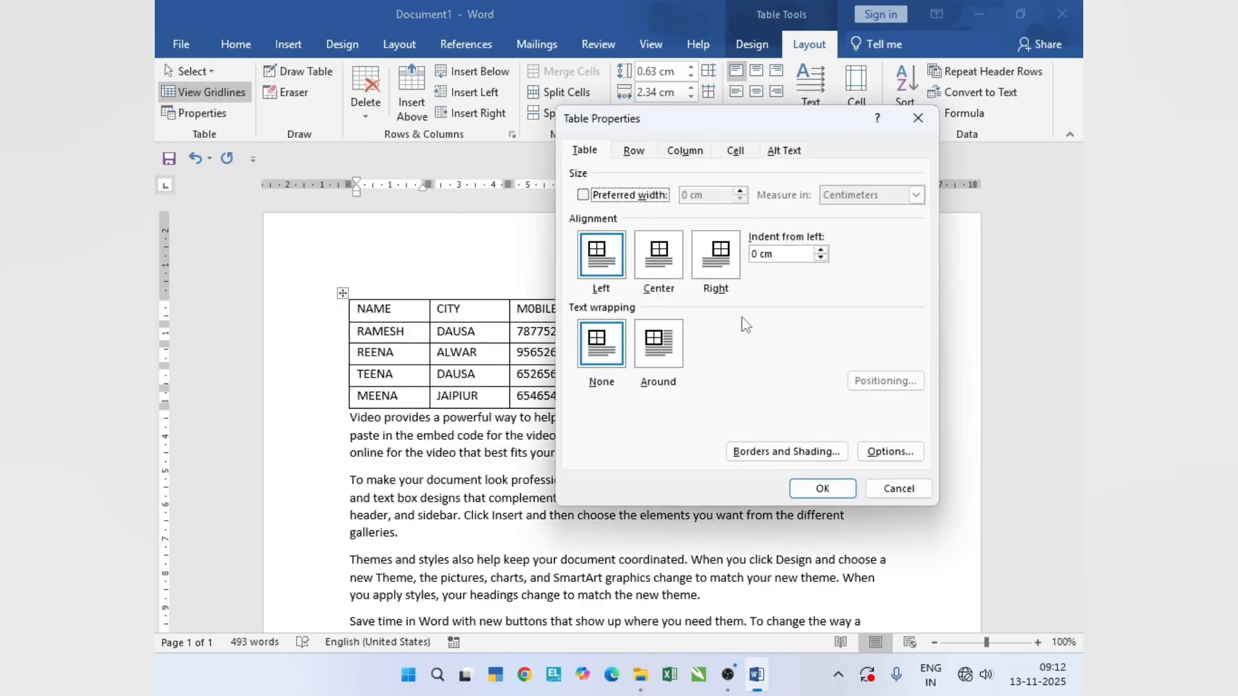
left_click(664, 370)
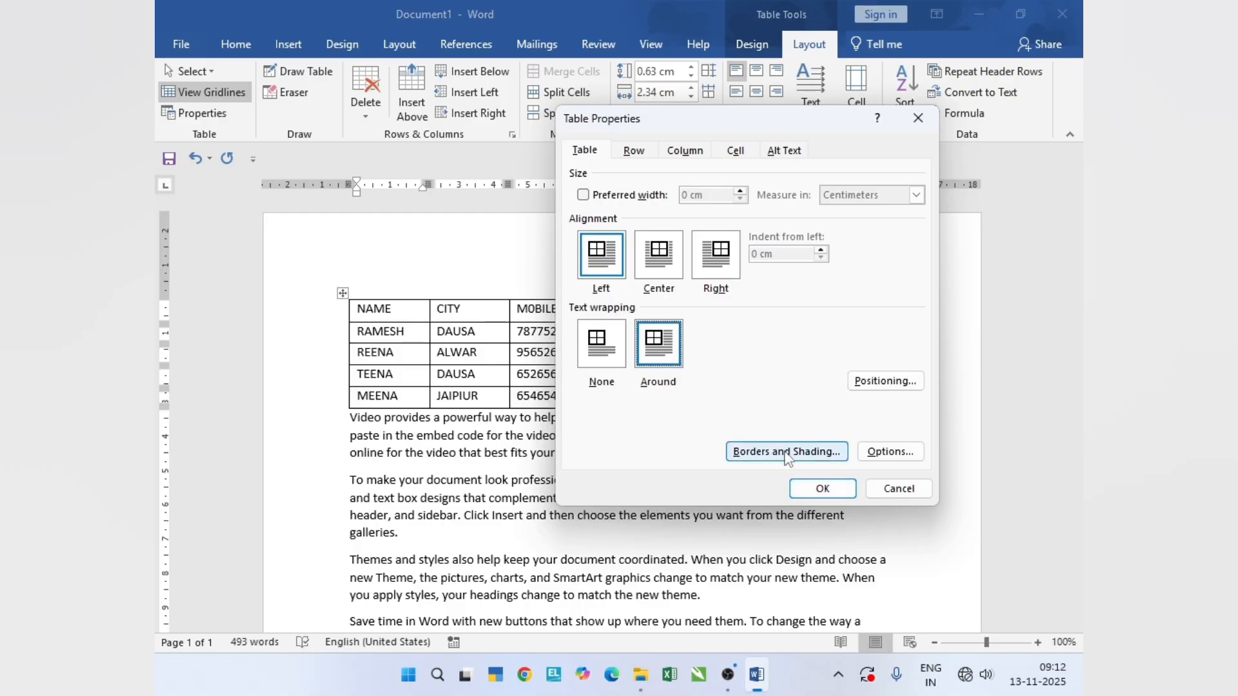
left_click(821, 490)
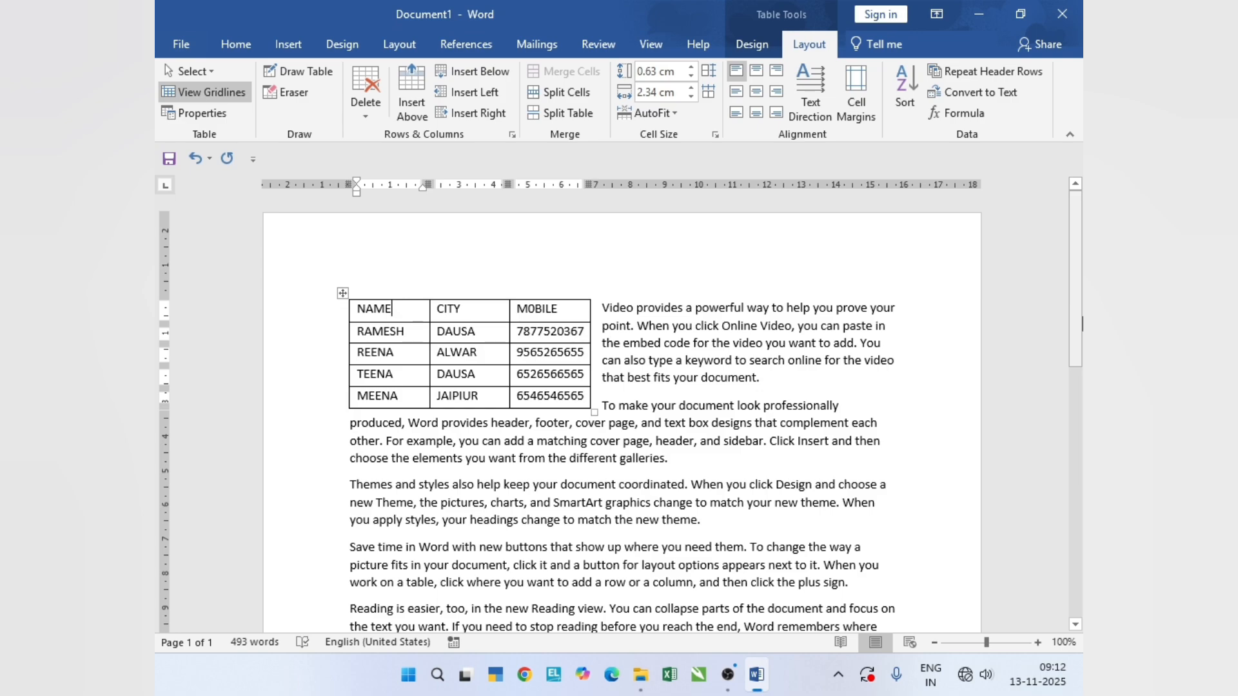
- Set the alignment of the text-wrapped table to Center in Table Properties
left_click_drag(1075, 334, 1074, 405)
scroll(1077, 258, "up", 1)
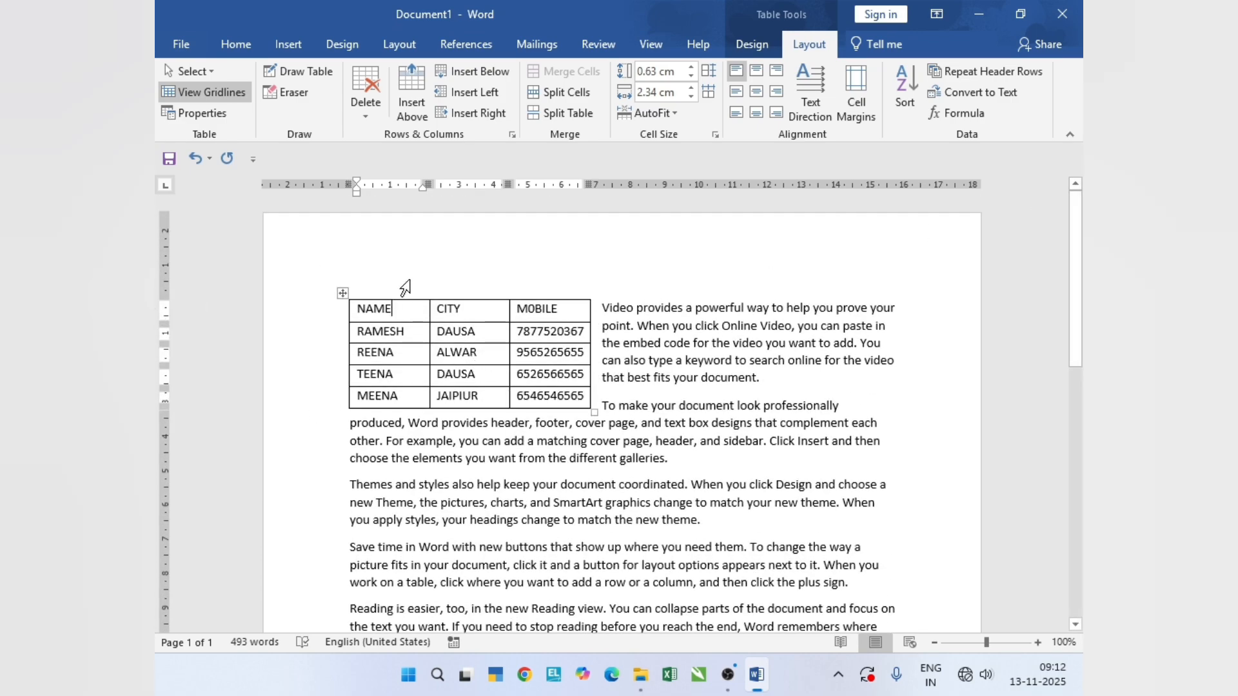
left_click(201, 113)
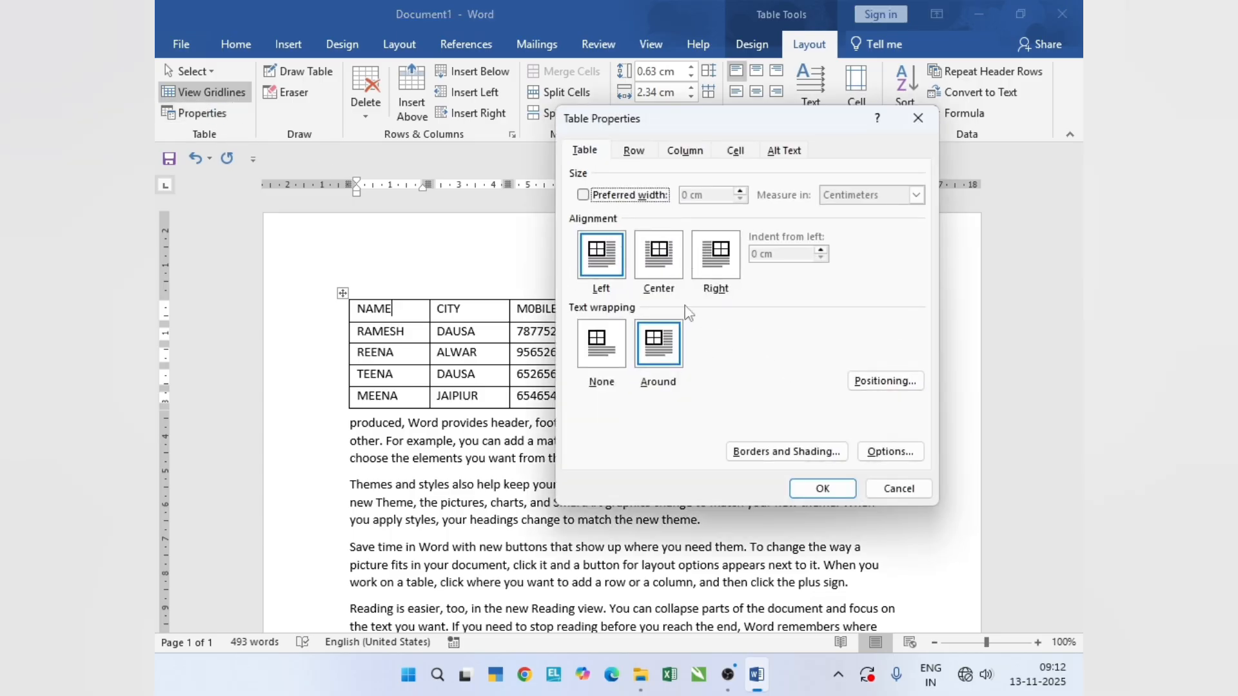
left_click(675, 271)
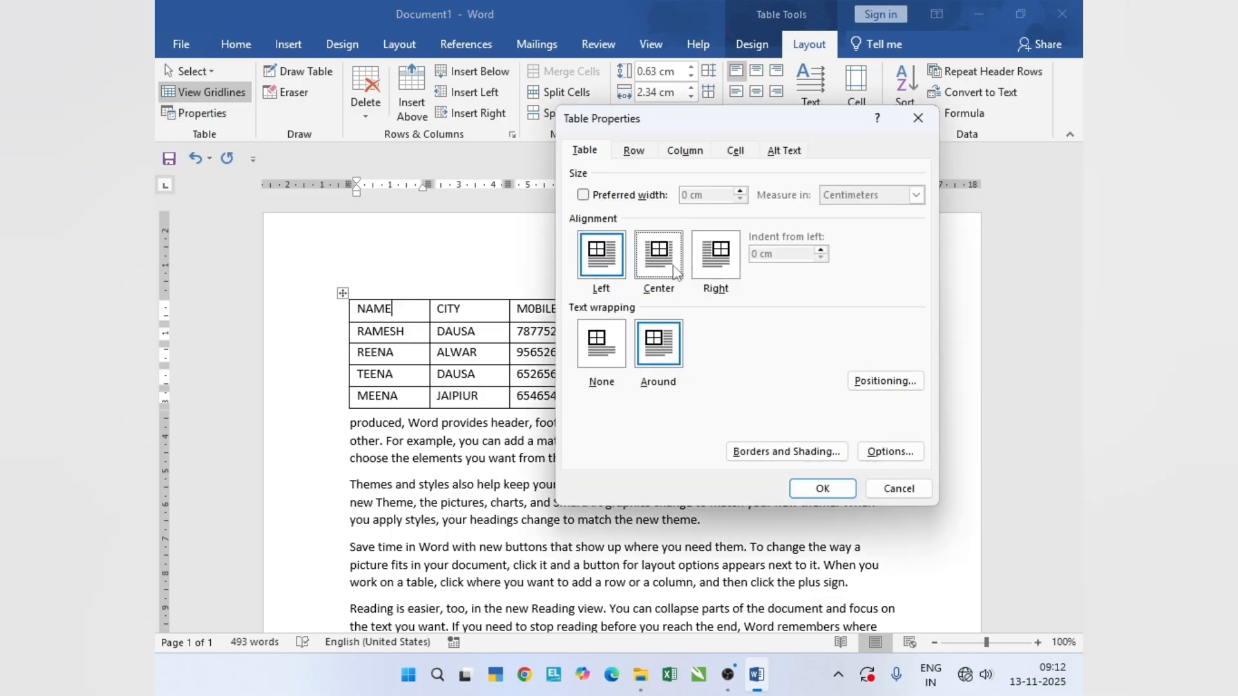
left_click(825, 490)
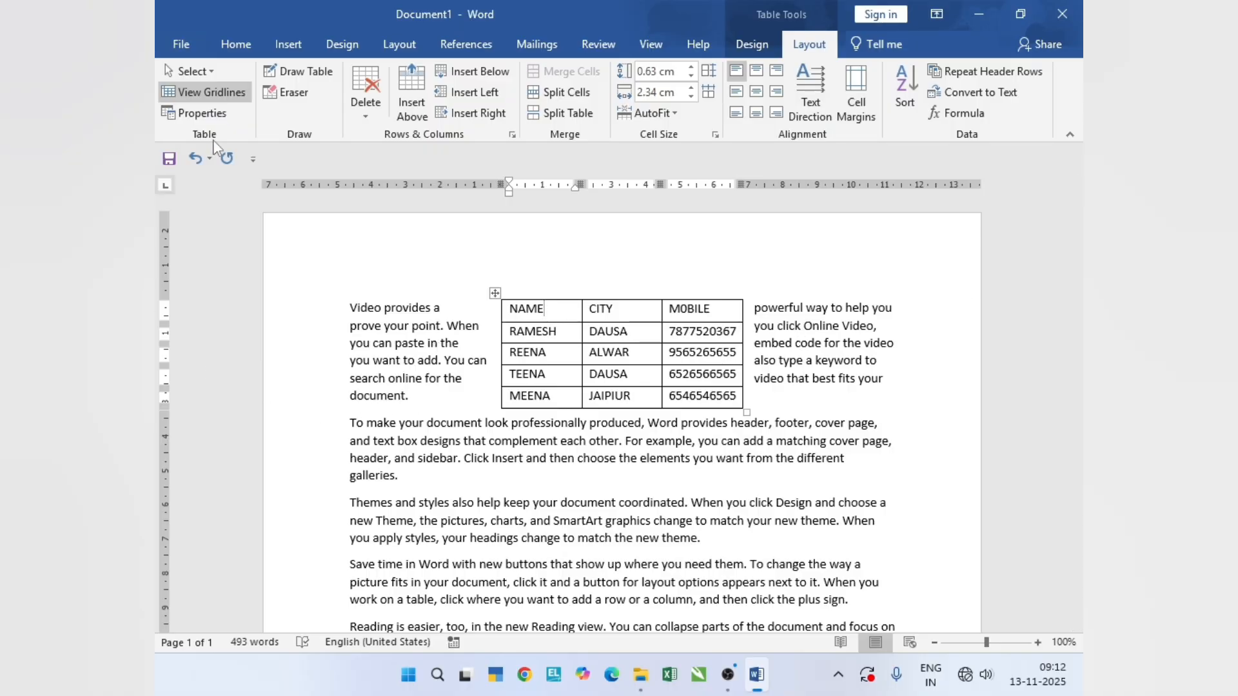
- Set the alignment of the text-wrapped table to Right in Table Properties
left_click(207, 116)
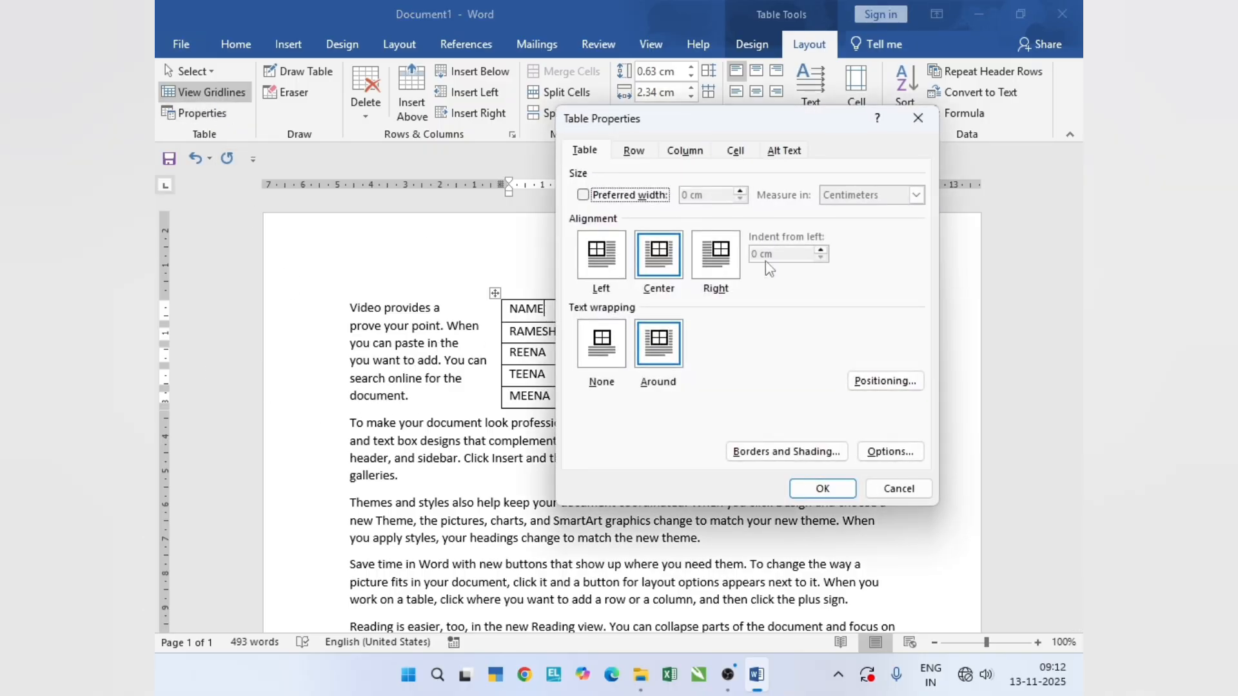
left_click(725, 271)
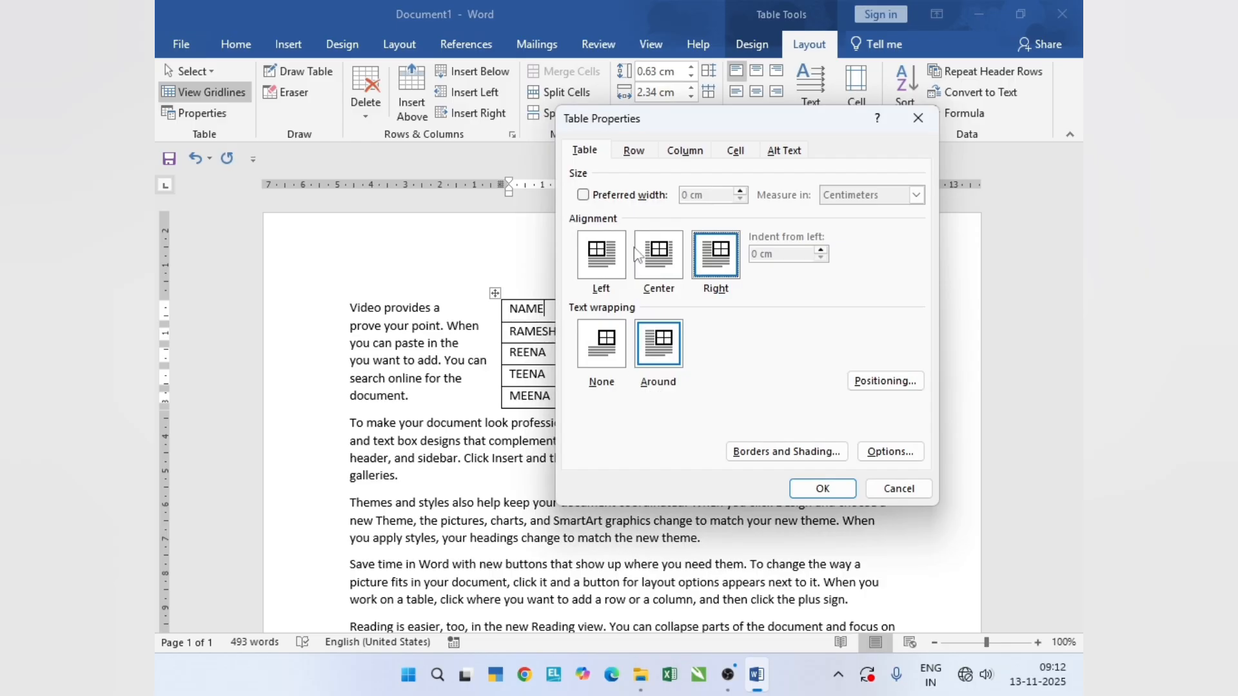
left_click(820, 489)
- Set the alignment of the text-wrapped table back to Left in Table Properties
left_click(195, 115)
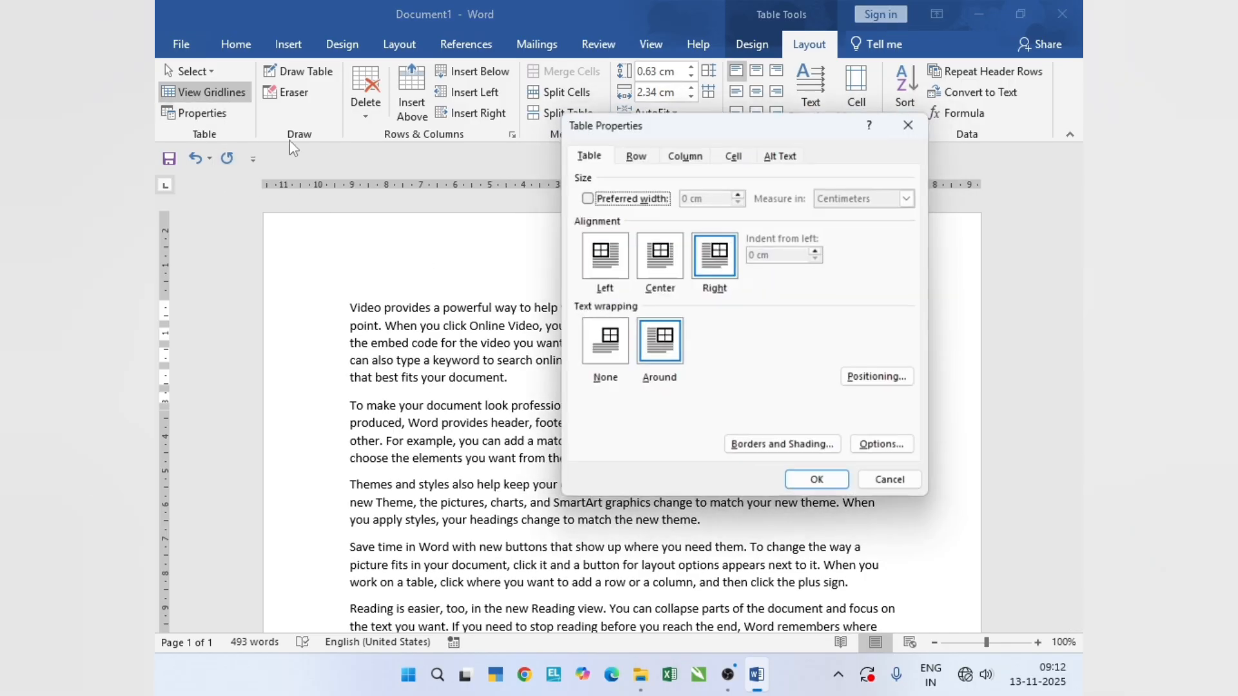
left_click(598, 261)
left_click(827, 496)
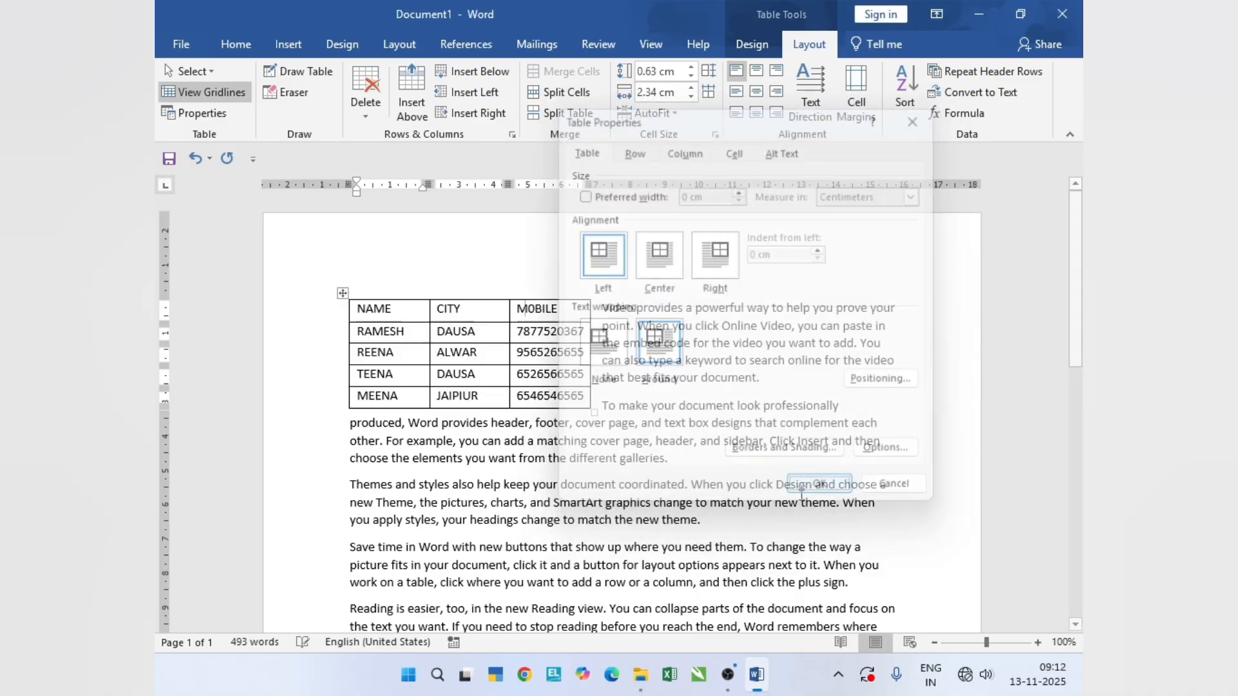
- Select the whole table and set its preferred width to 5 cm in Table Properties
left_click(200, 114)
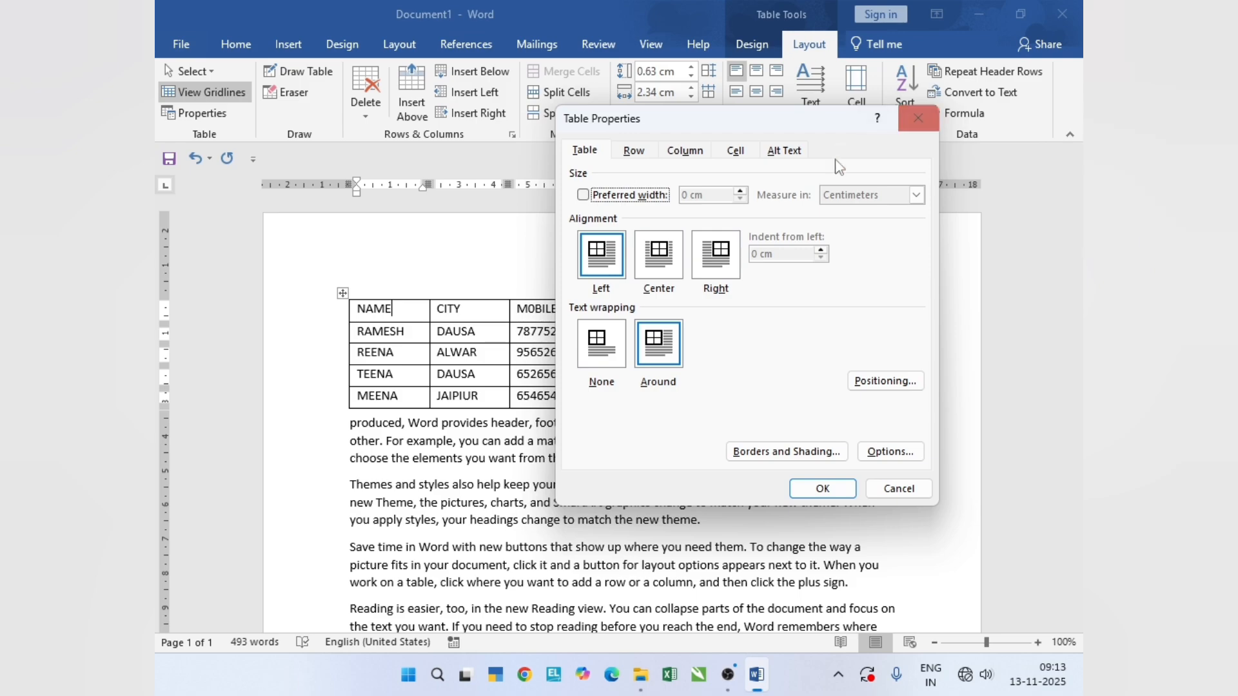
left_click(896, 490)
left_click_drag(368, 314, 557, 395)
left_click(216, 122)
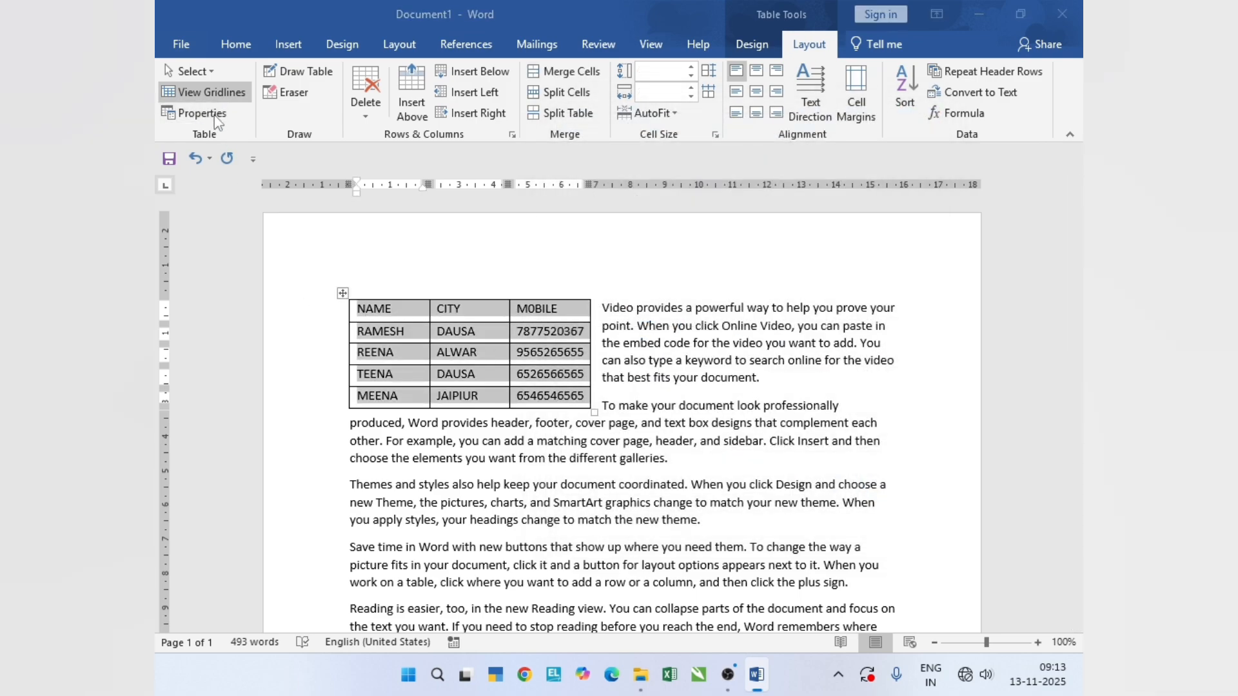
left_click(631, 195)
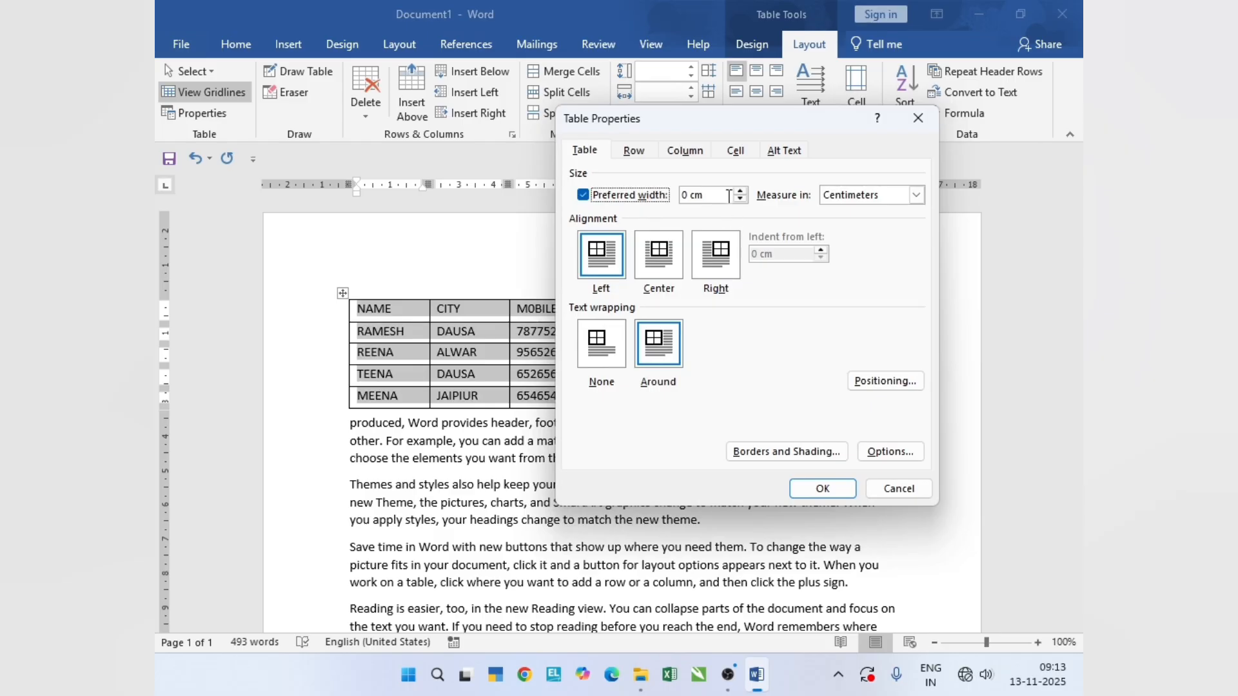
key("Tab")
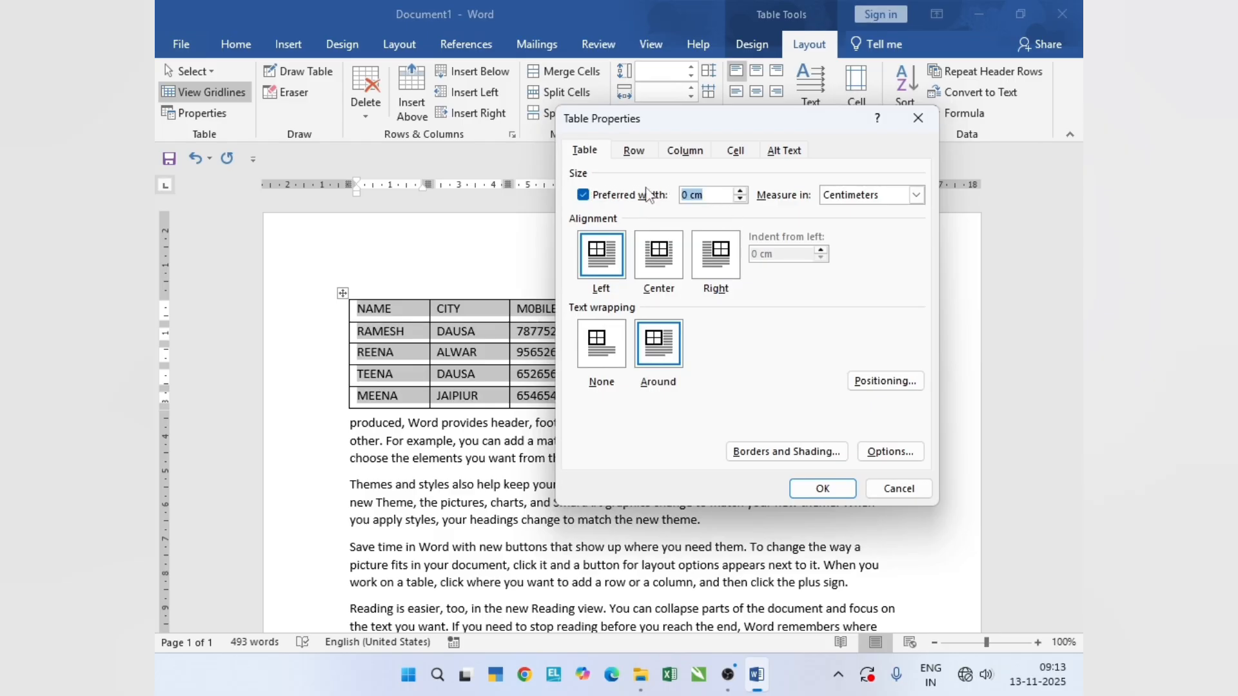
type("5")
left_click(824, 490)
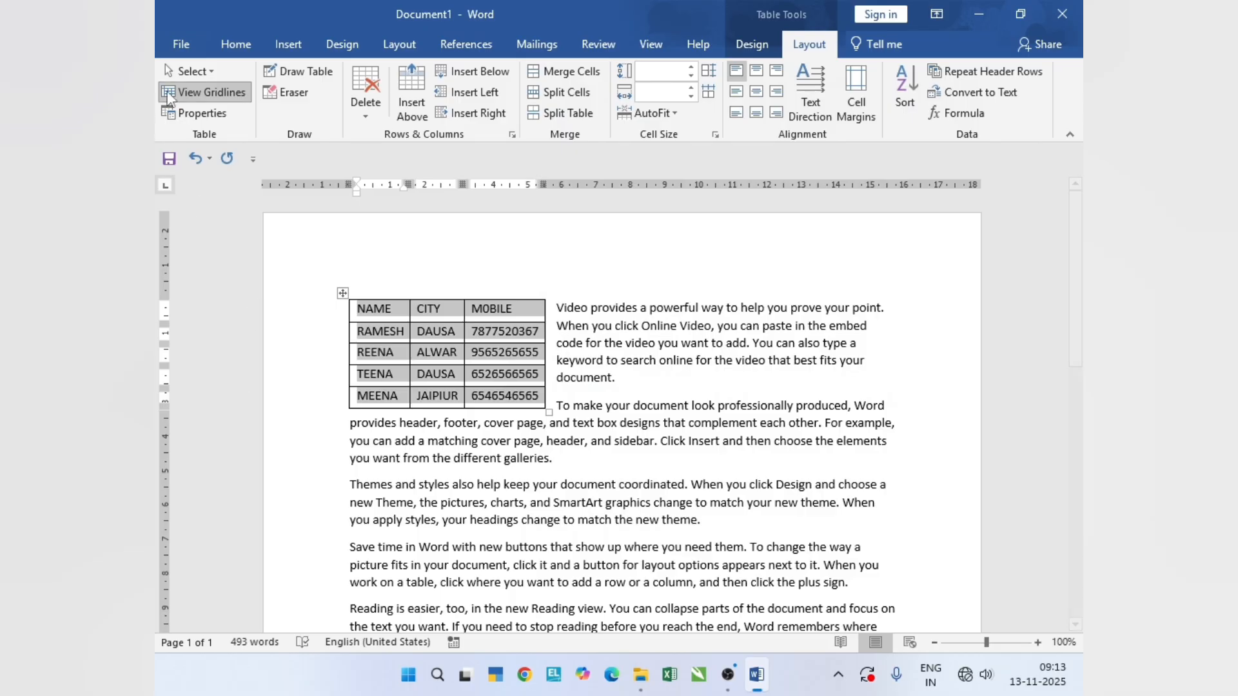
- Set the table's preferred width to 9 cm in Table Properties, measured in centimeters
left_click(199, 114)
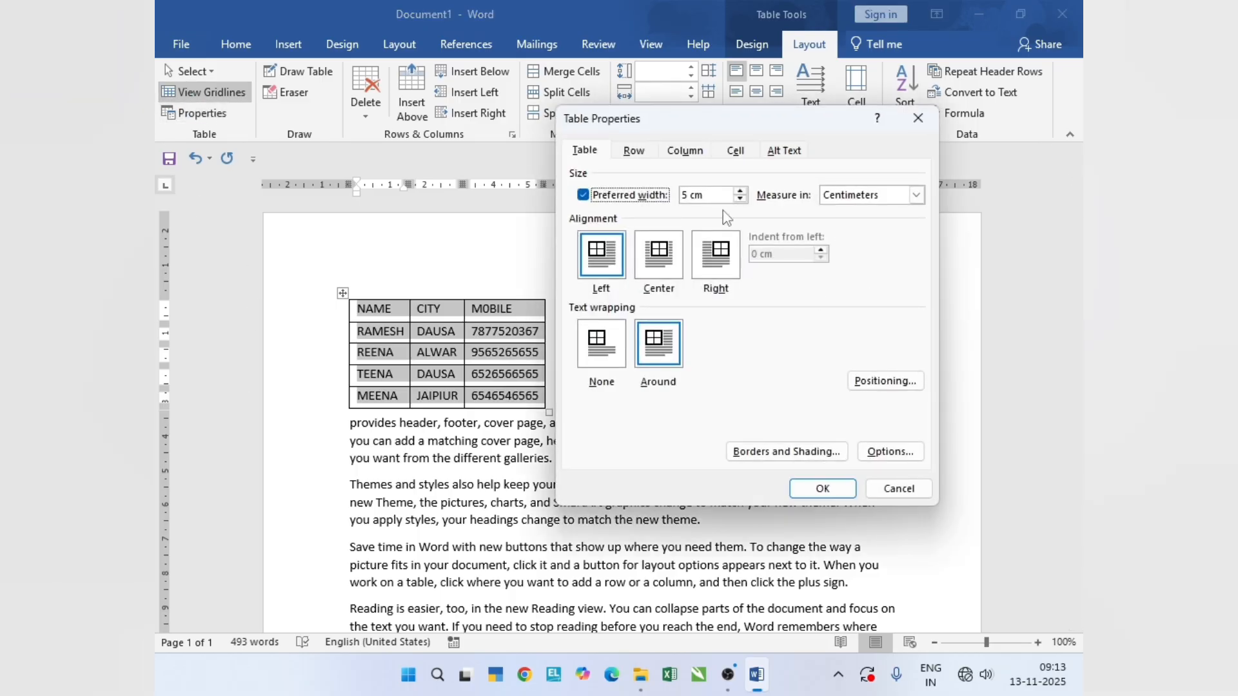
key("Tab")
key("BackSpace")
left_click(900, 195)
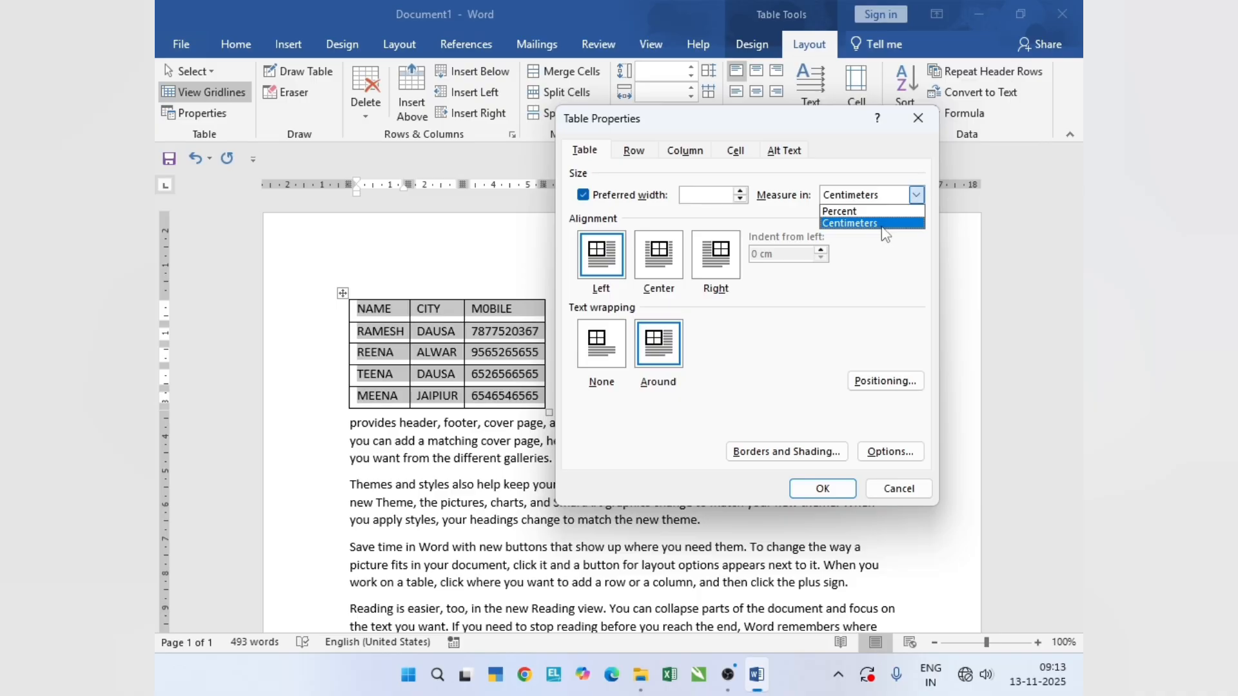
left_click(854, 223)
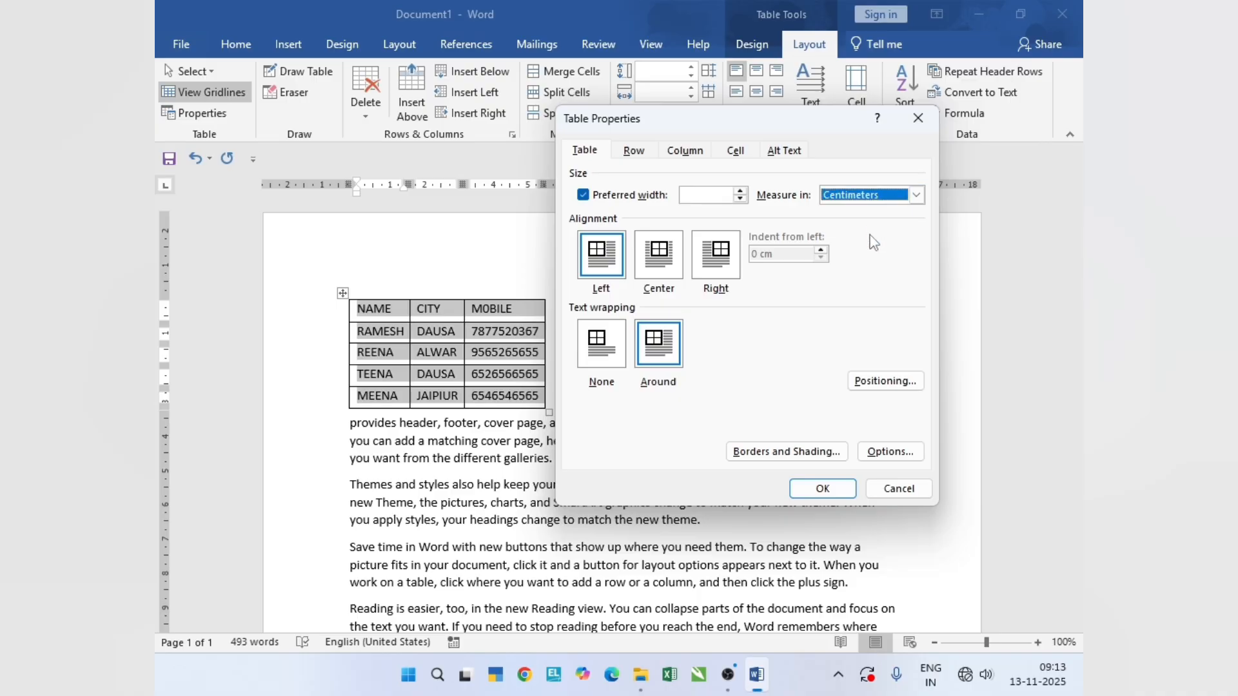
left_click(717, 197)
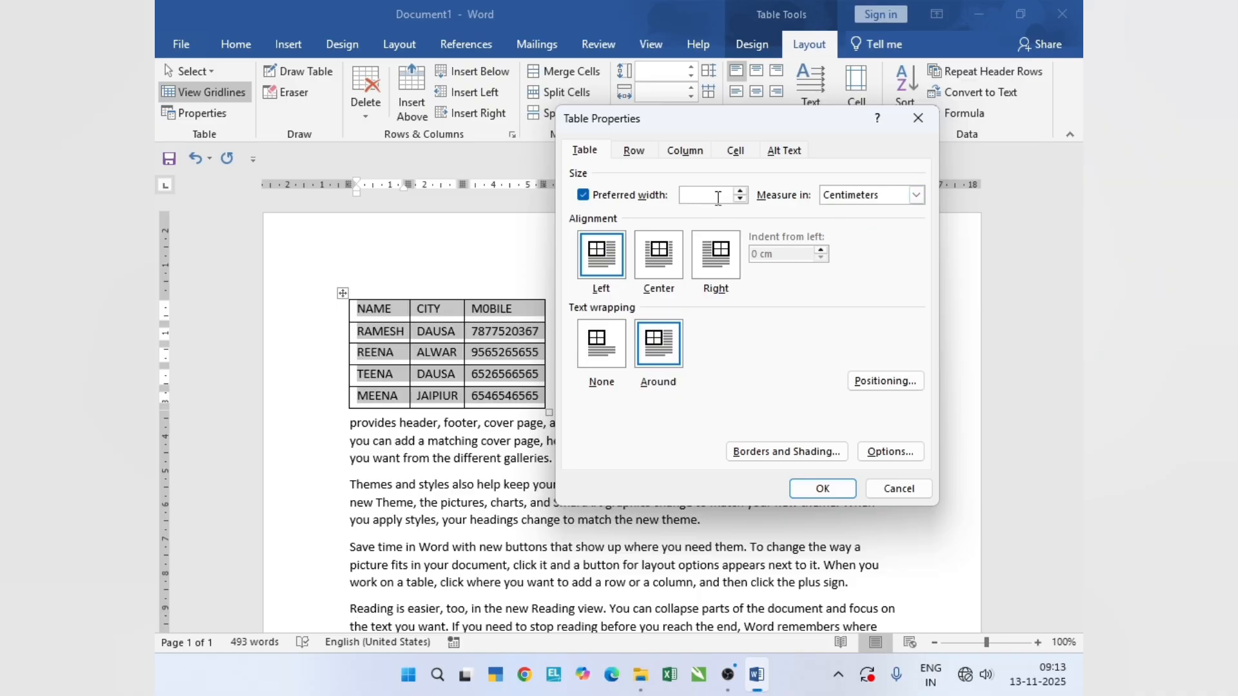
left_click(806, 488)
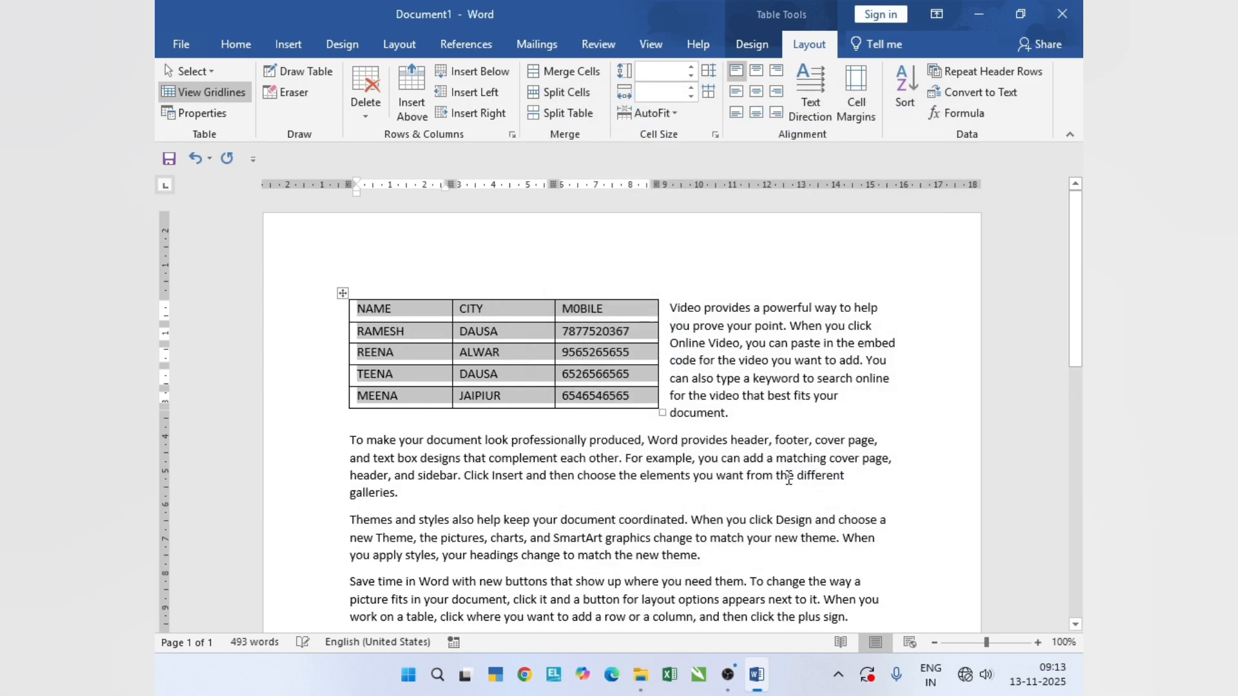
- Select the whole table and set its horizontal position to Center relative to Page in Table Positioning
left_click(430, 317)
left_click(343, 294)
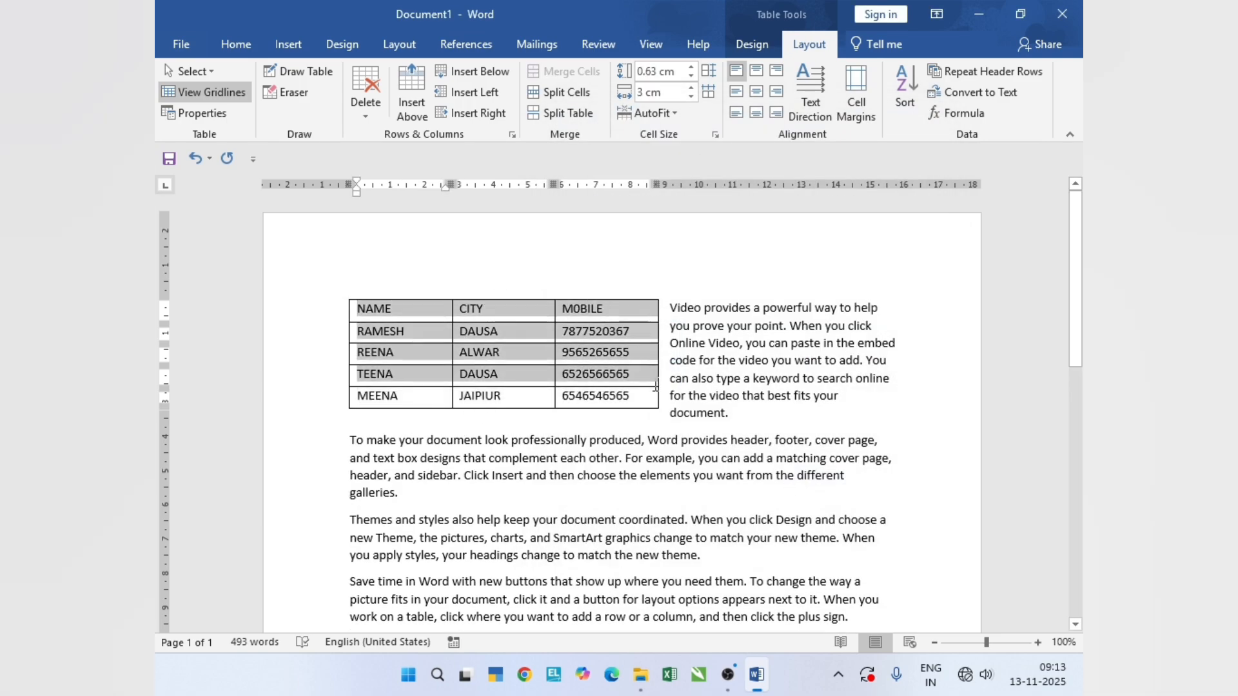
left_click(196, 116)
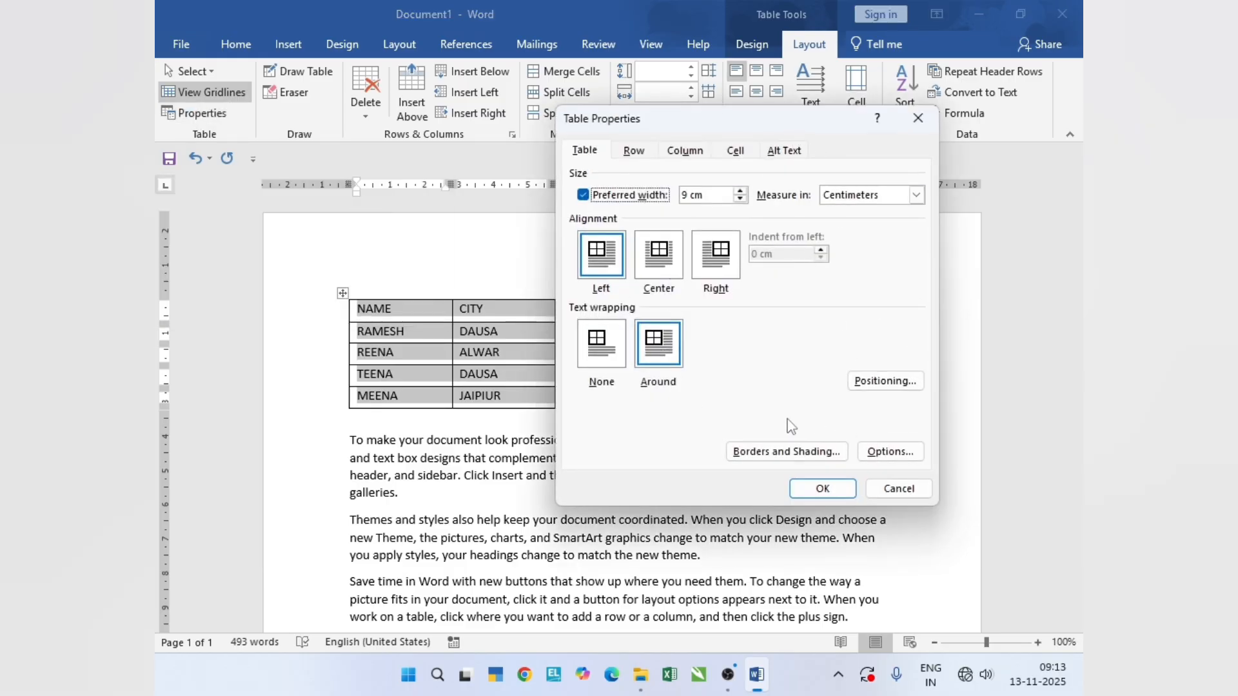
left_click(886, 381)
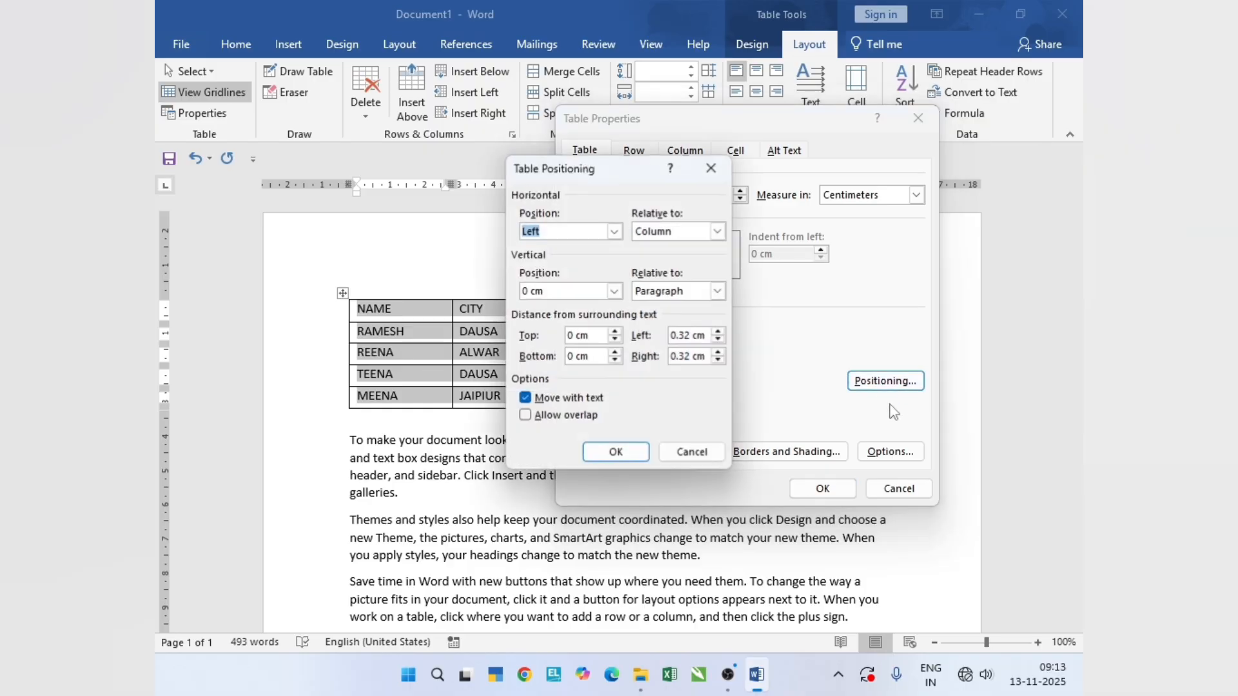
left_click(614, 235)
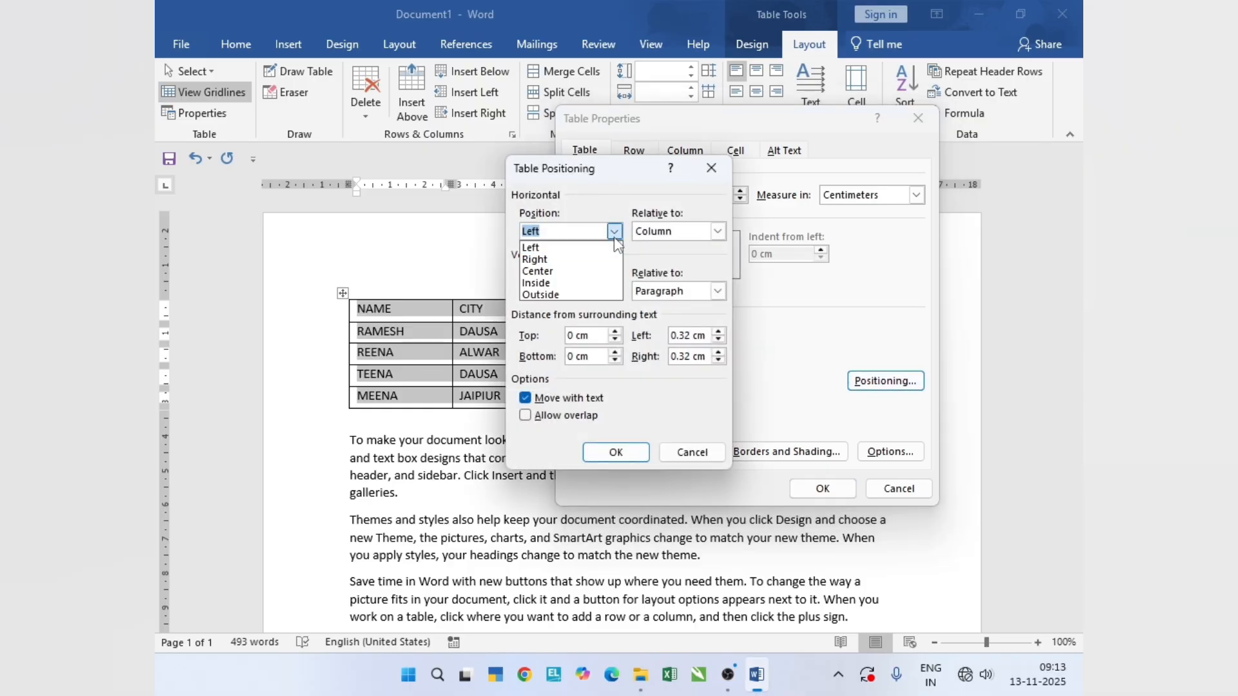
left_click(606, 272)
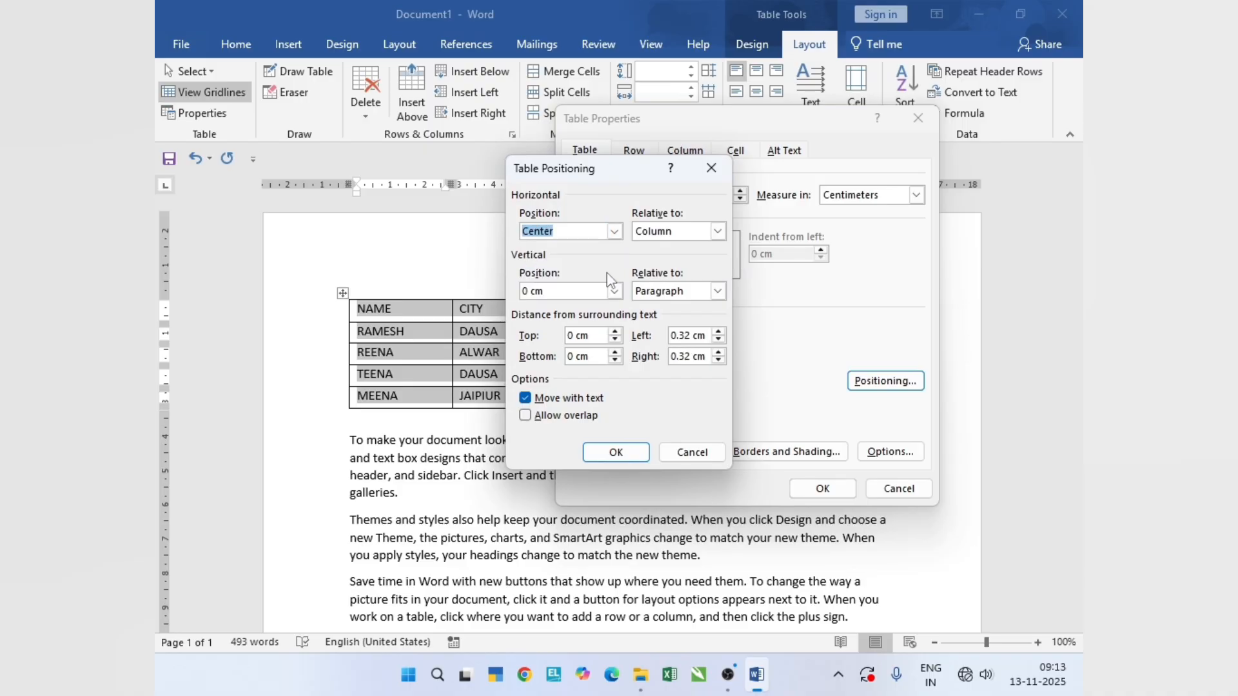
left_click(719, 232)
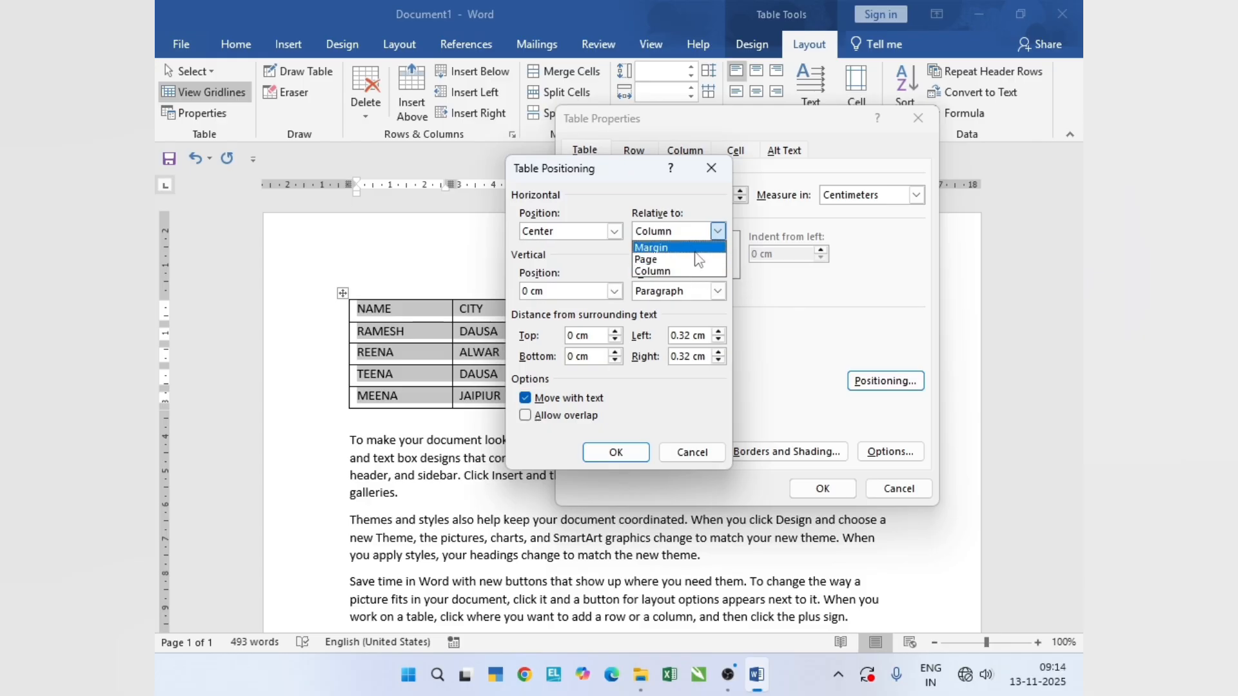
left_click(698, 260)
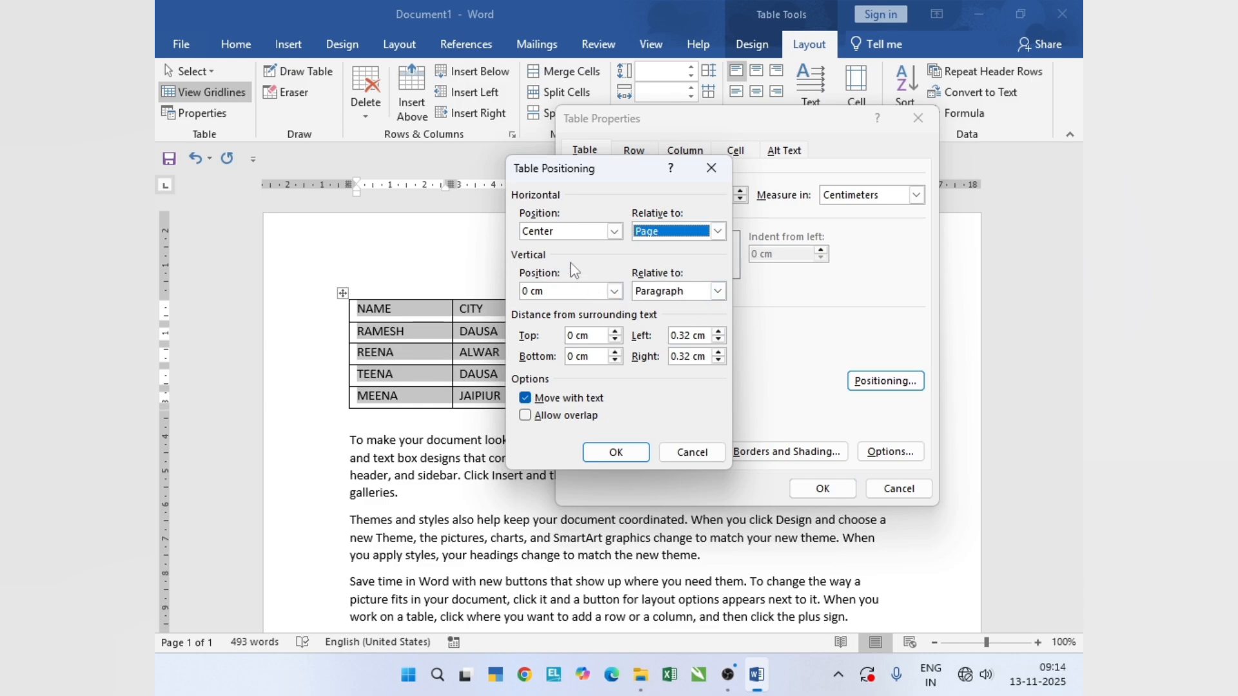
- Set the table's vertical position to Inside relative to Page
left_click(614, 291)
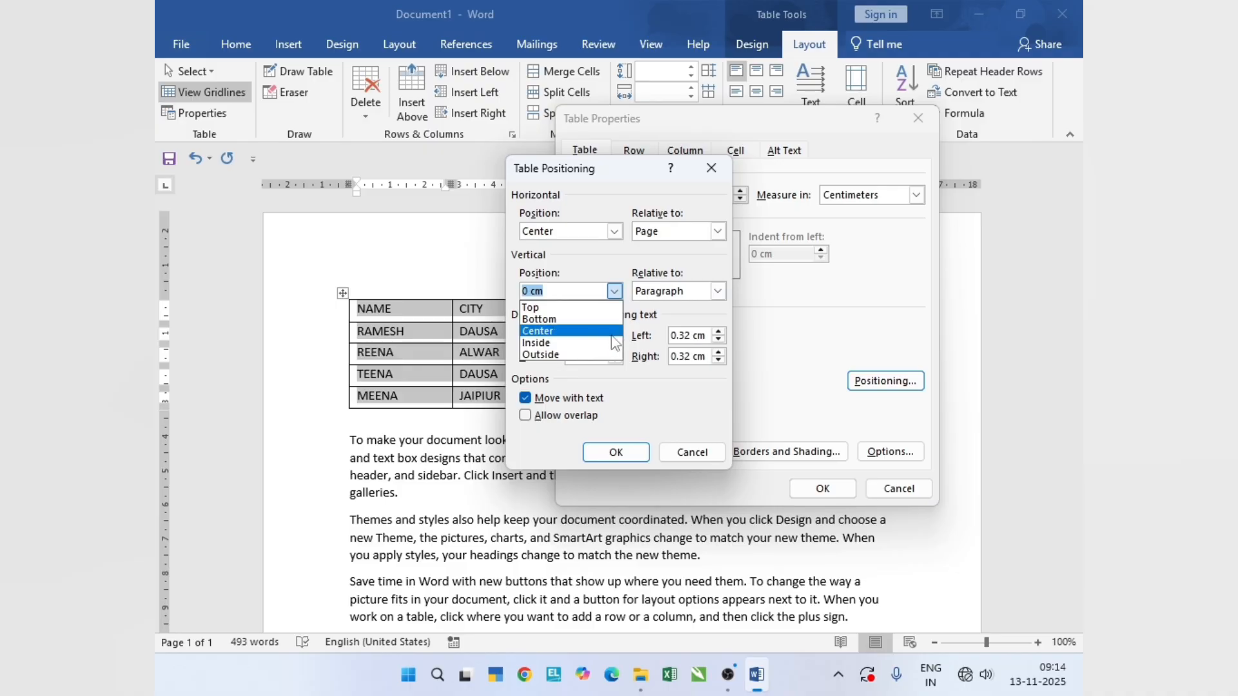
left_click(576, 343)
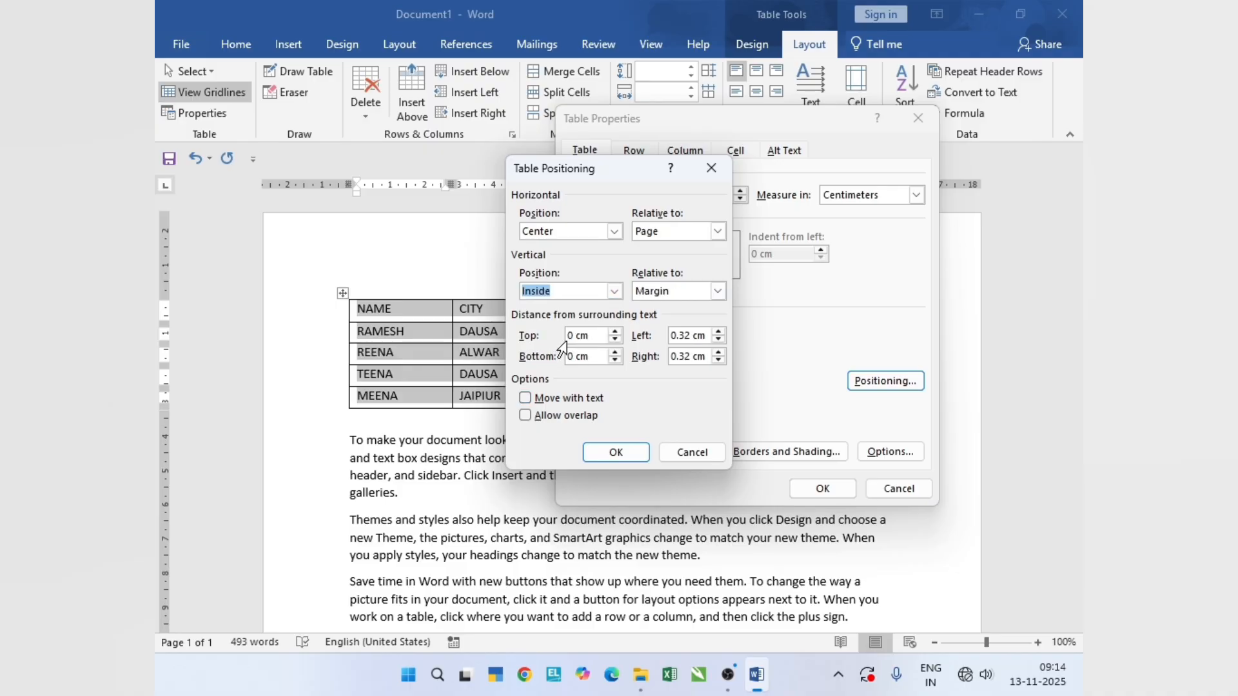
left_click(718, 291)
left_click(698, 322)
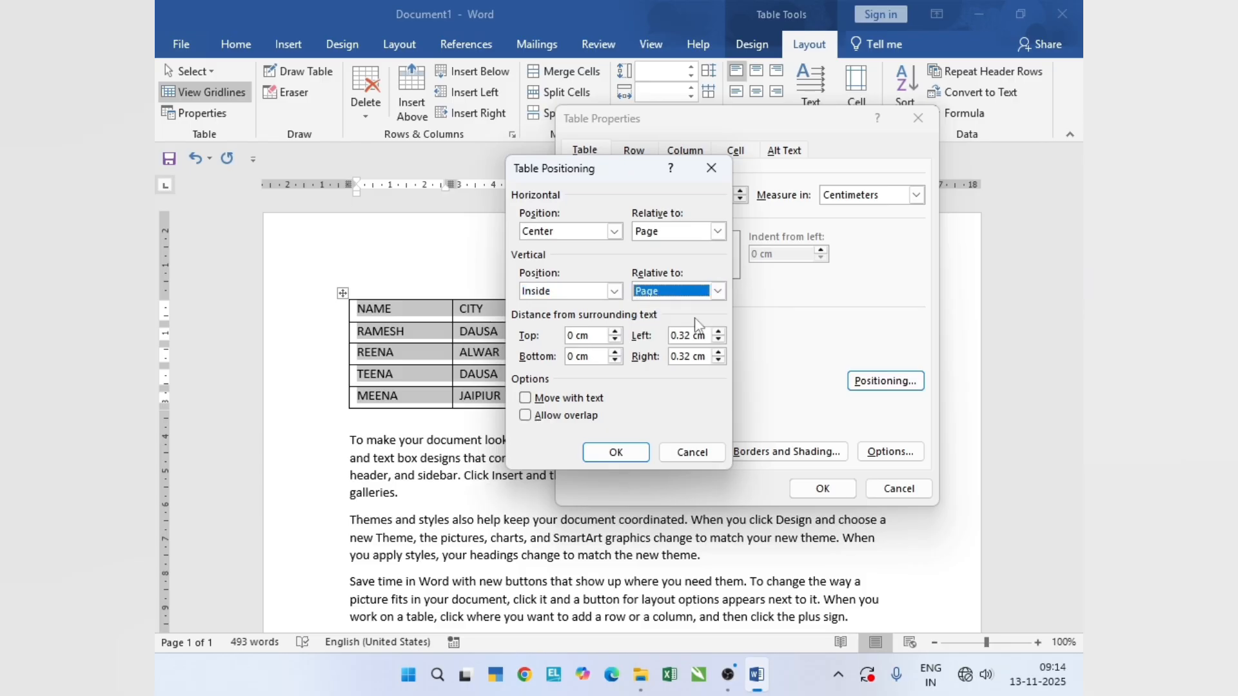
left_click(717, 292)
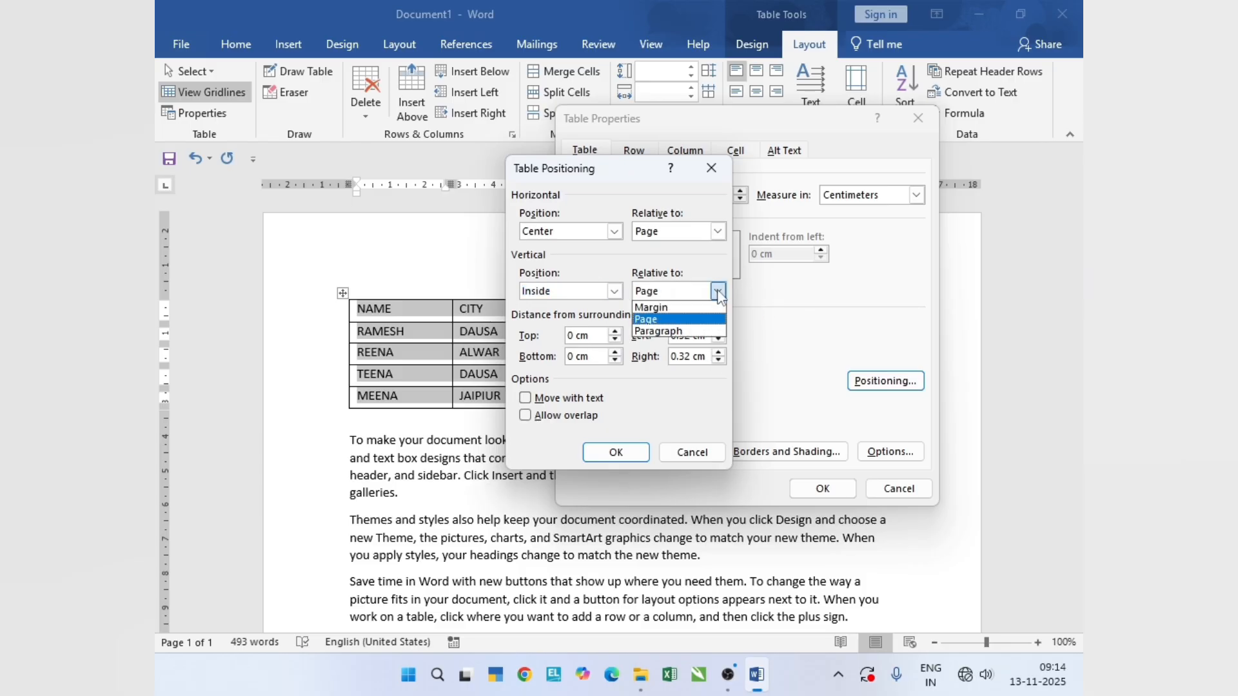
left_click(704, 320)
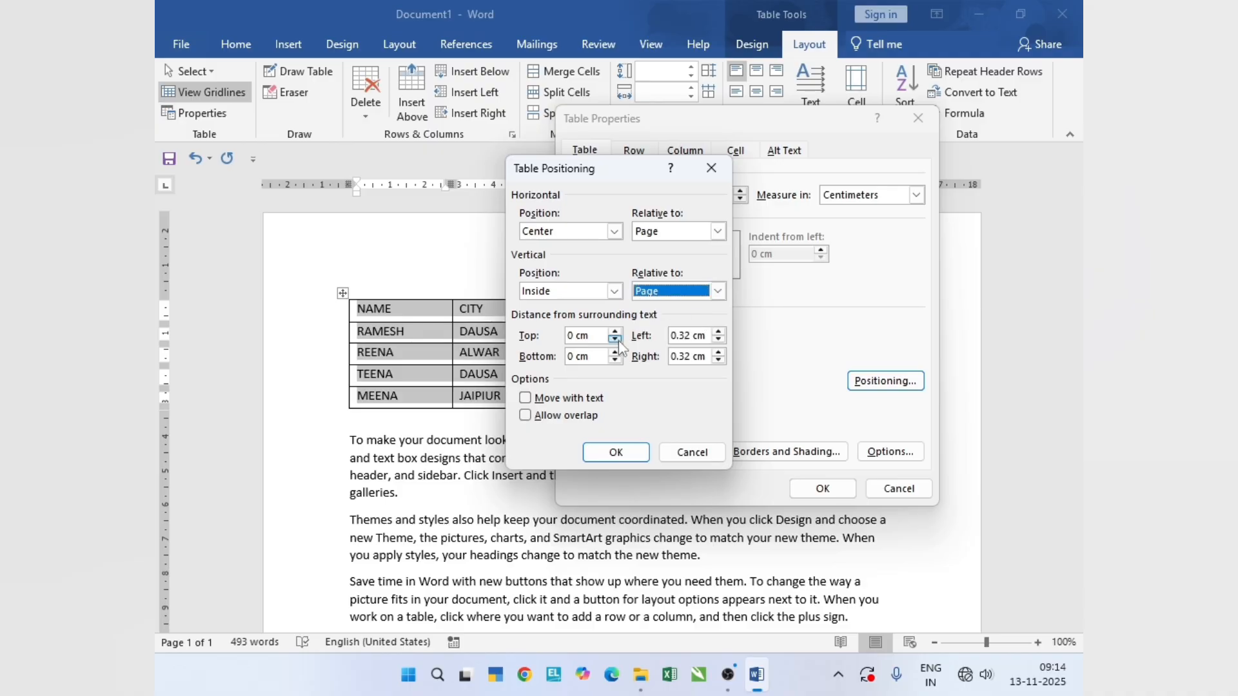
- Set the table's distance from surrounding text to 3 cm top and bottom and 2 cm left and right, and apply the positioning
left_click_drag(600, 336, 522, 336)
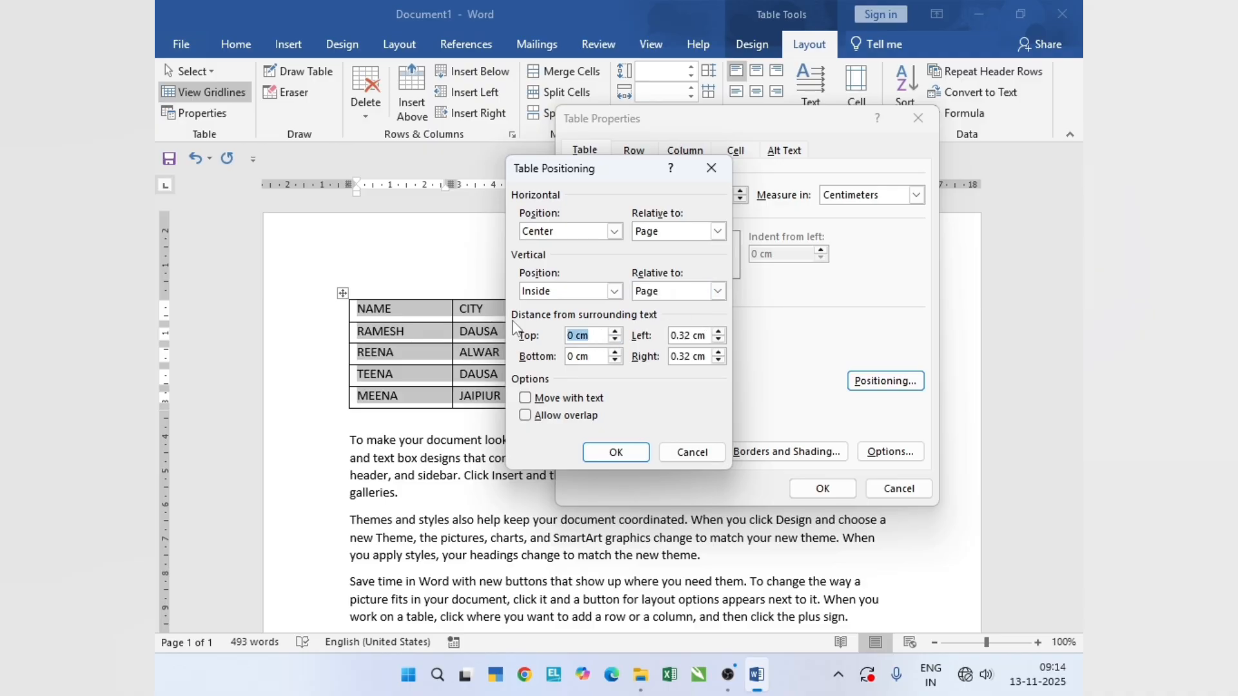
type("3")
left_click_drag(594, 357, 515, 356)
type("3")
key("Tab")
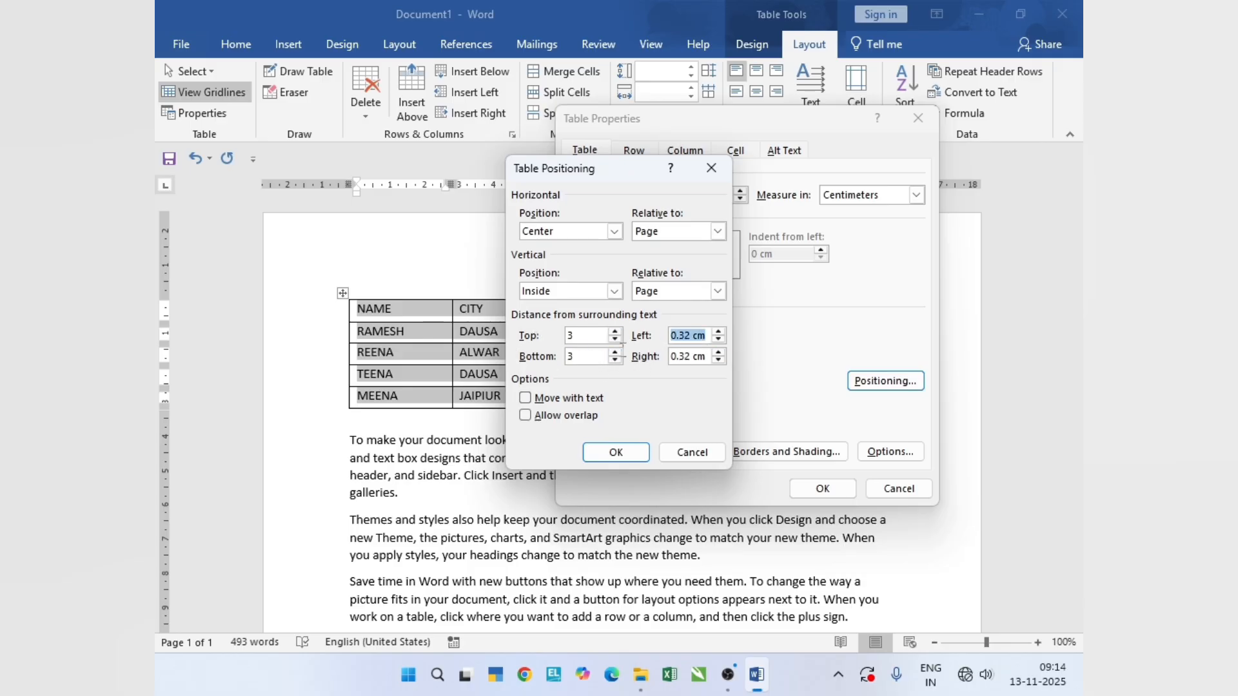
type("2")
left_click_drag(709, 354, 641, 379)
type("2")
left_click(616, 453)
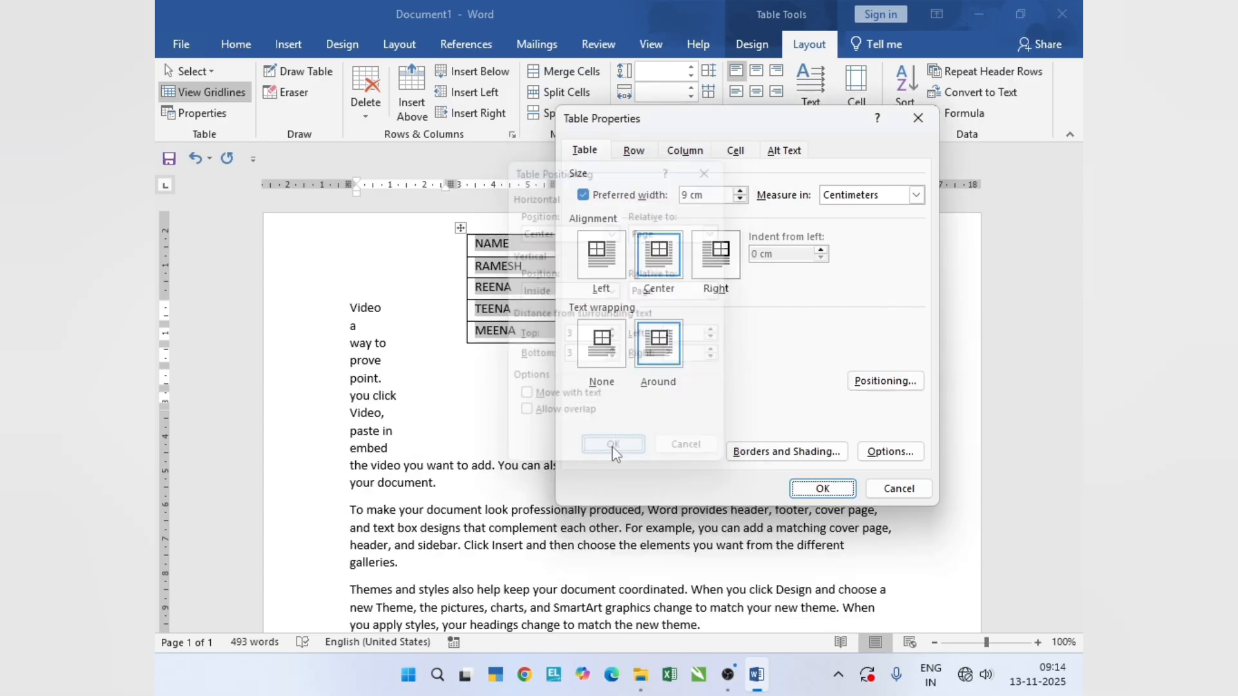
left_click(815, 490)
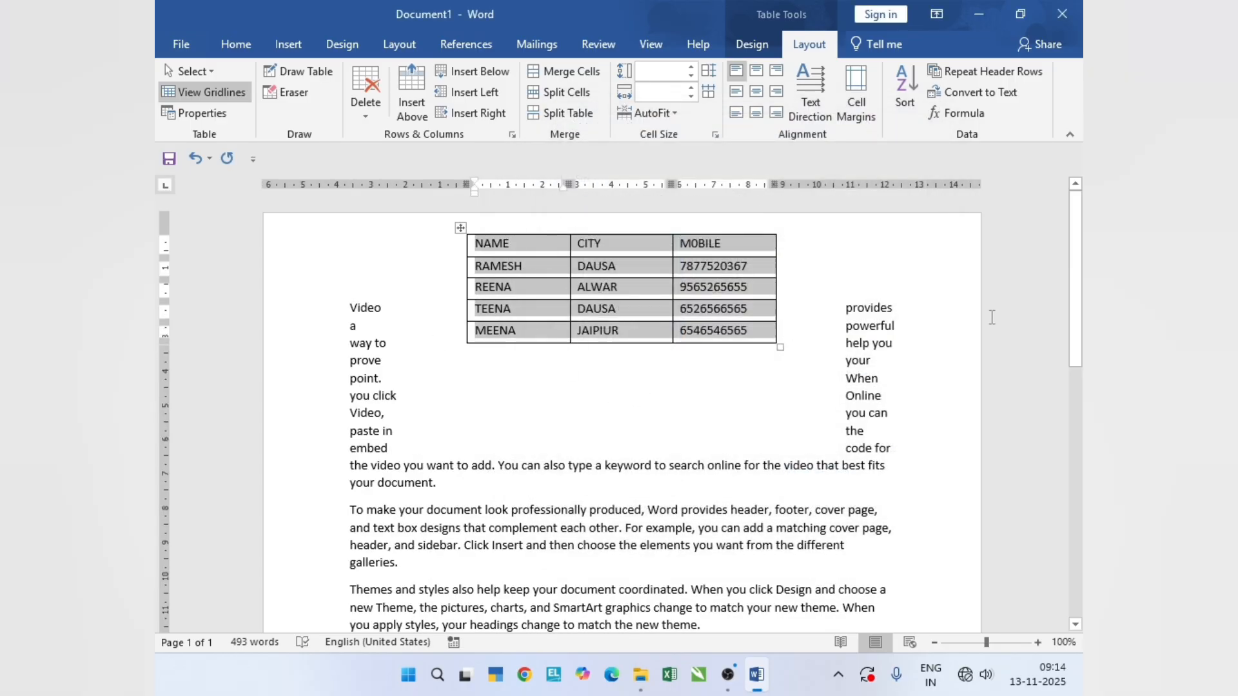
- Review the repositioned table against the surrounding text and undo the positioning change
scroll(1080, 290, "down", 1)
scroll(1079, 290, "up", 1)
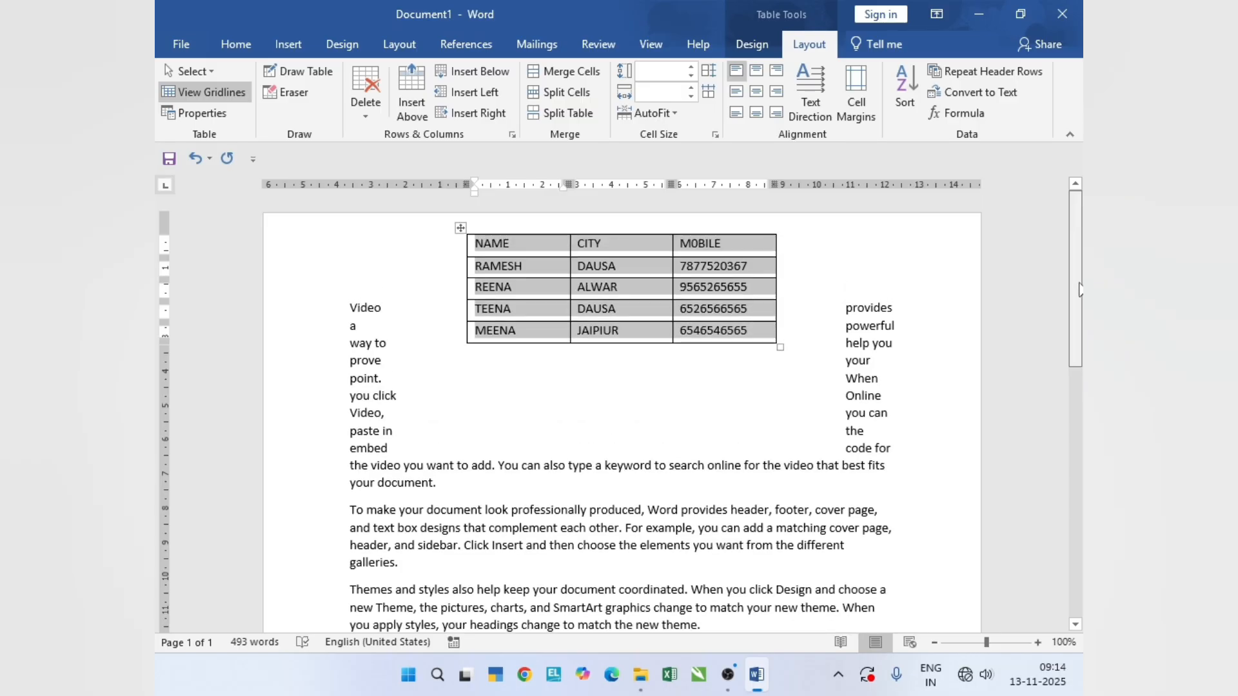
scroll(593, 329, "down", 3)
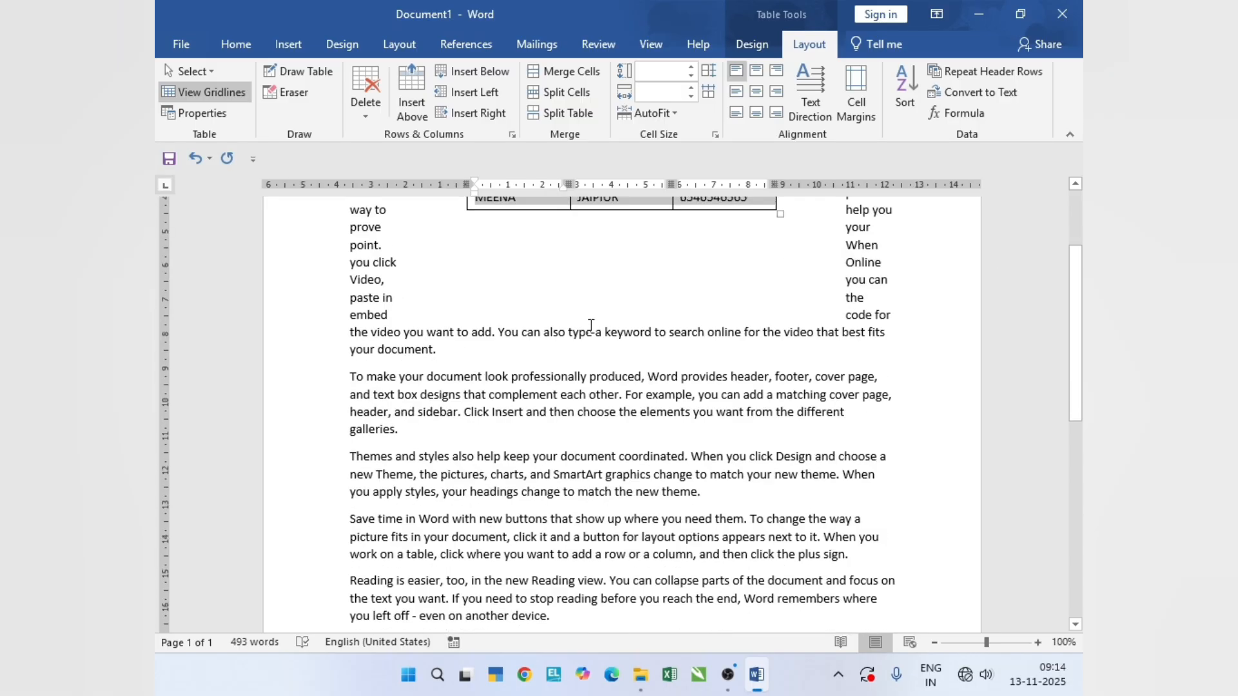
scroll(609, 335, "up", 3)
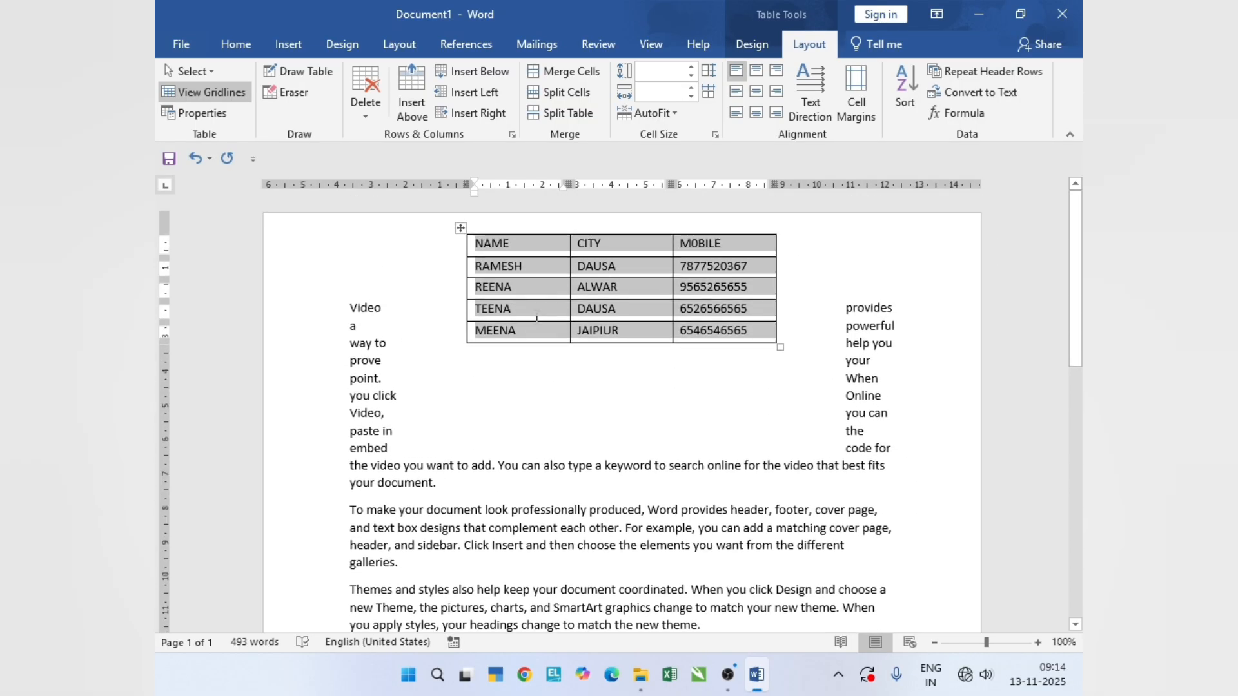
key("ctrl+z")
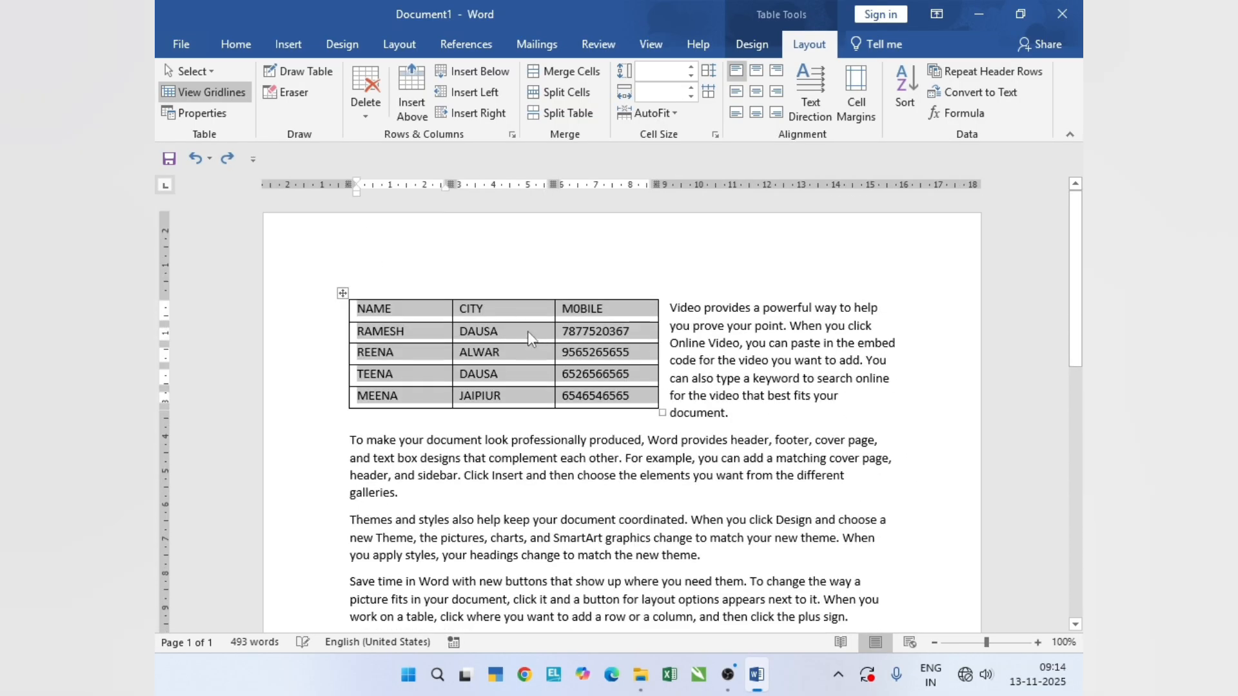
- Examine the vertical and horizontal Relative to choices in Table Positioning and close it without changing anything
left_click(213, 119)
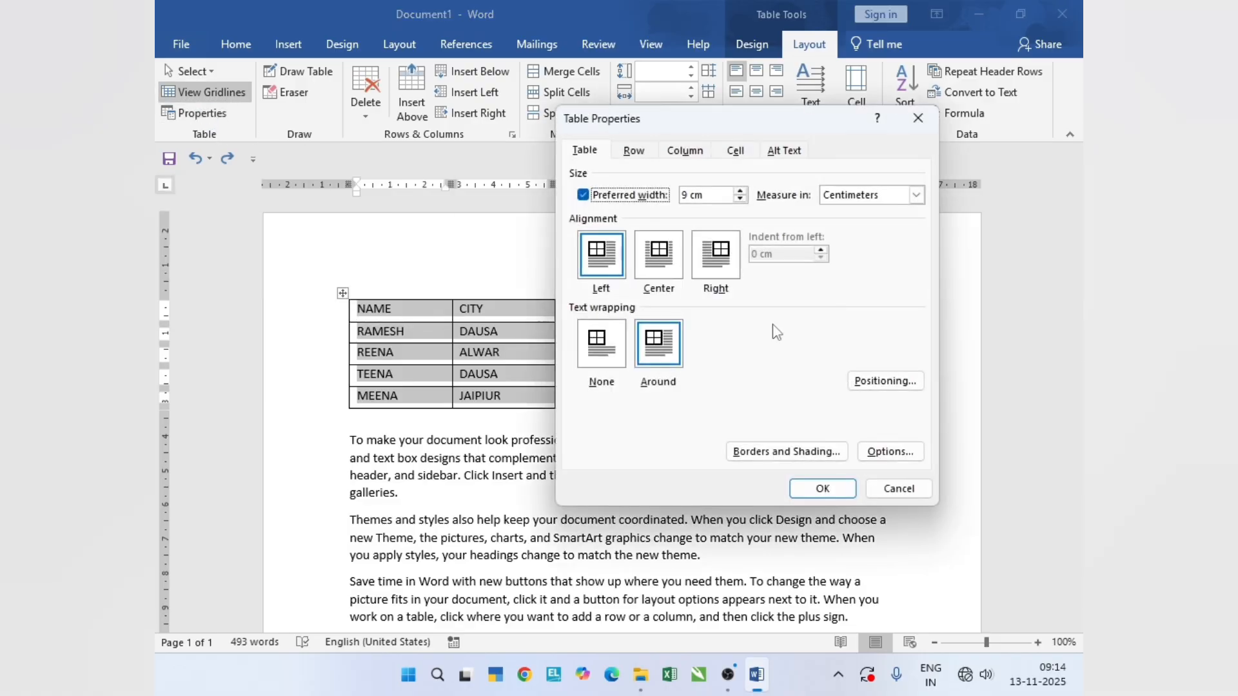
left_click(885, 381)
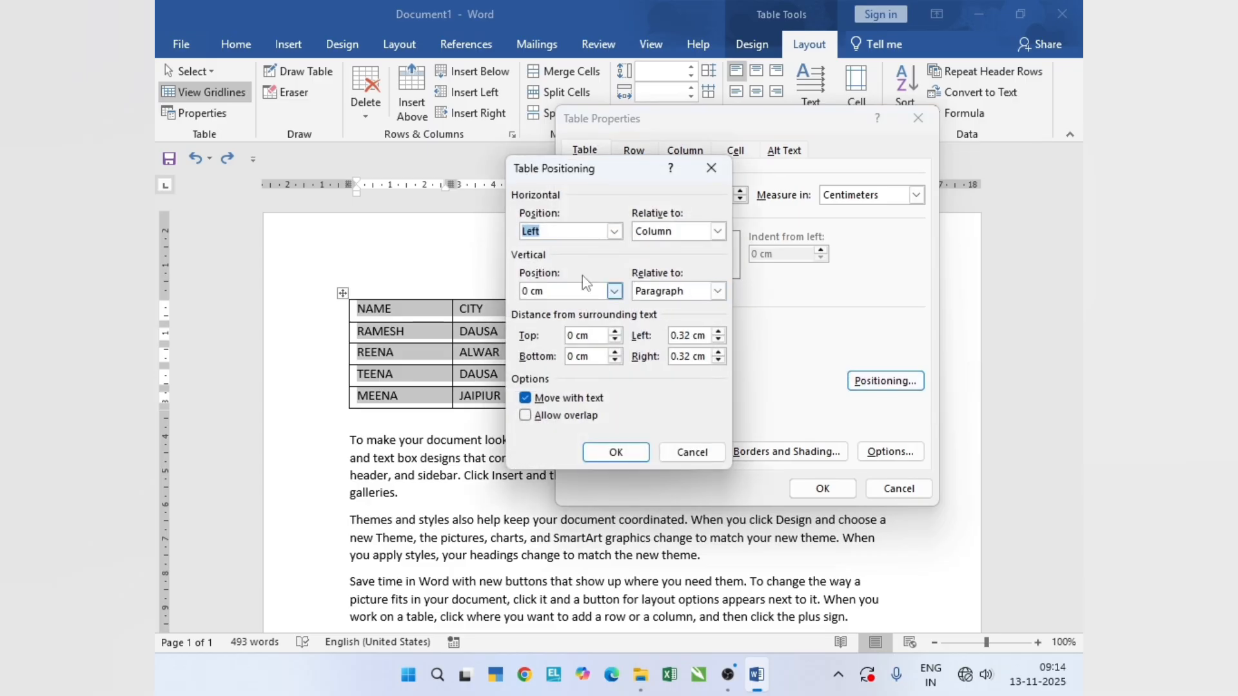
left_click_drag(651, 187, 647, 168)
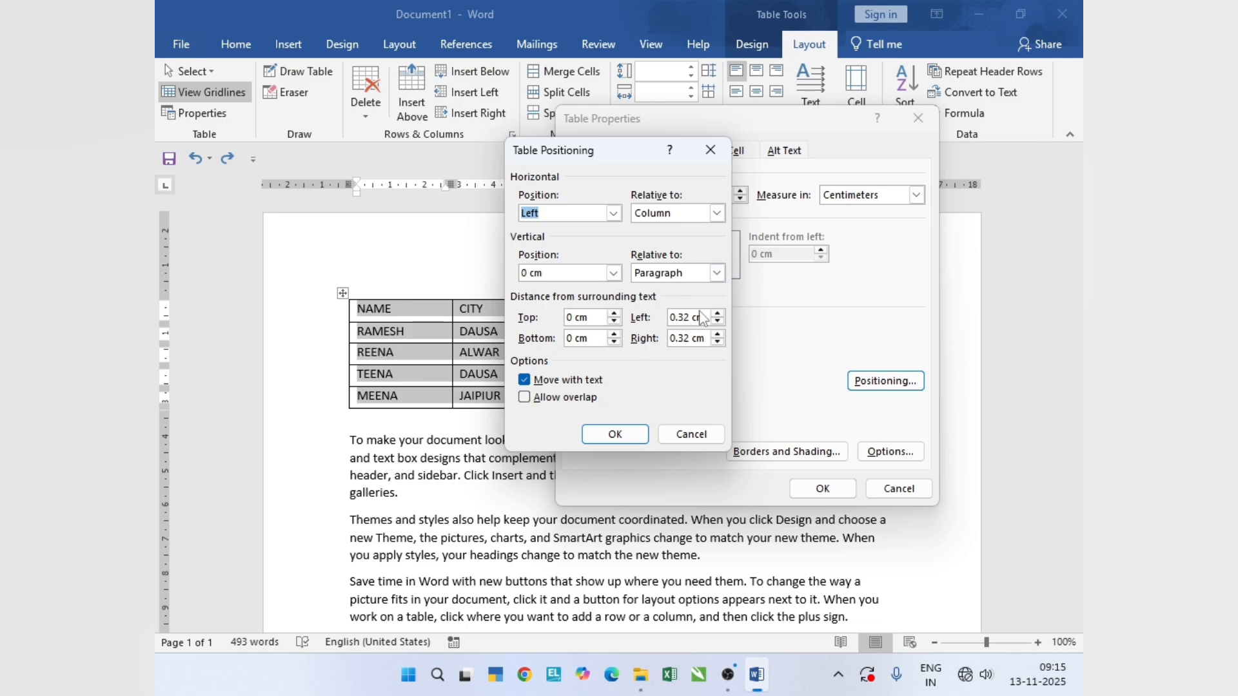
left_click(717, 273)
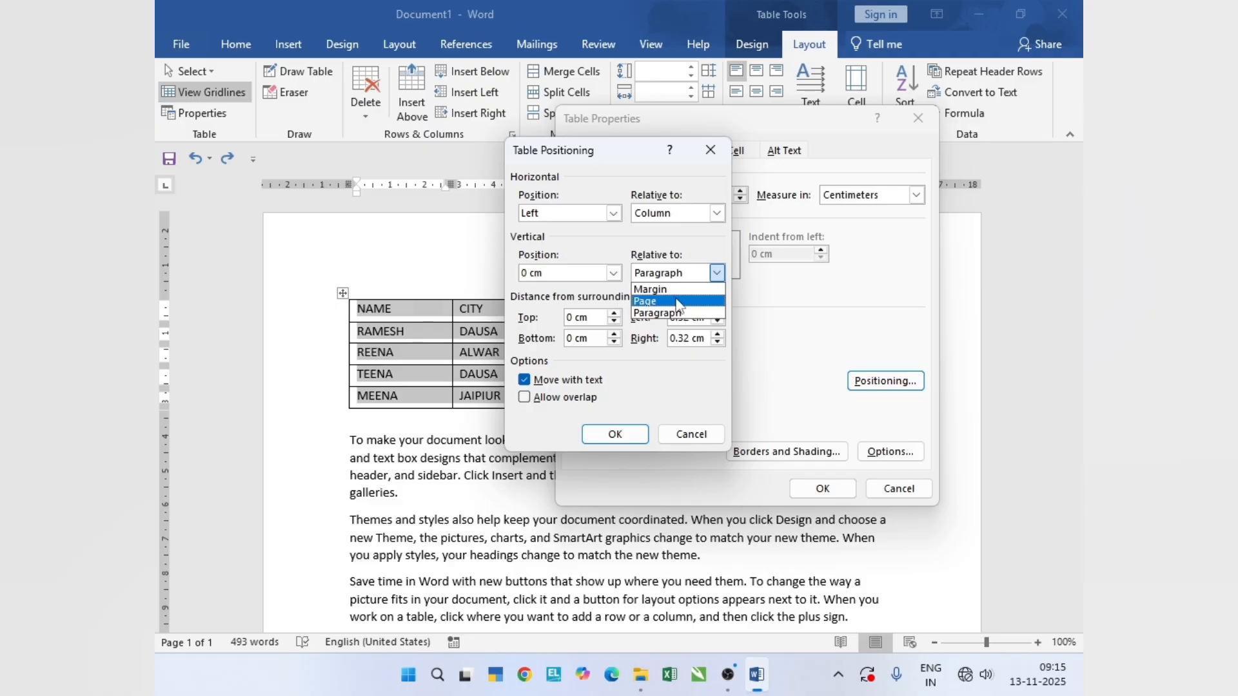
left_click(717, 215)
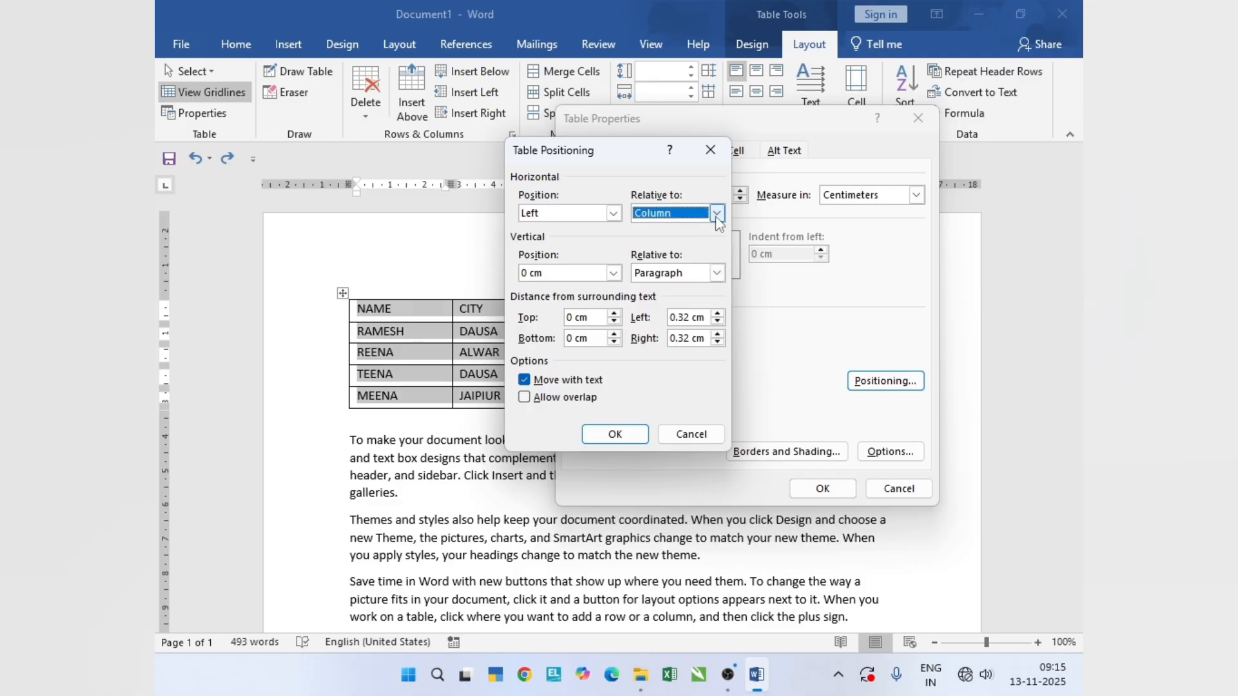
left_click(718, 214)
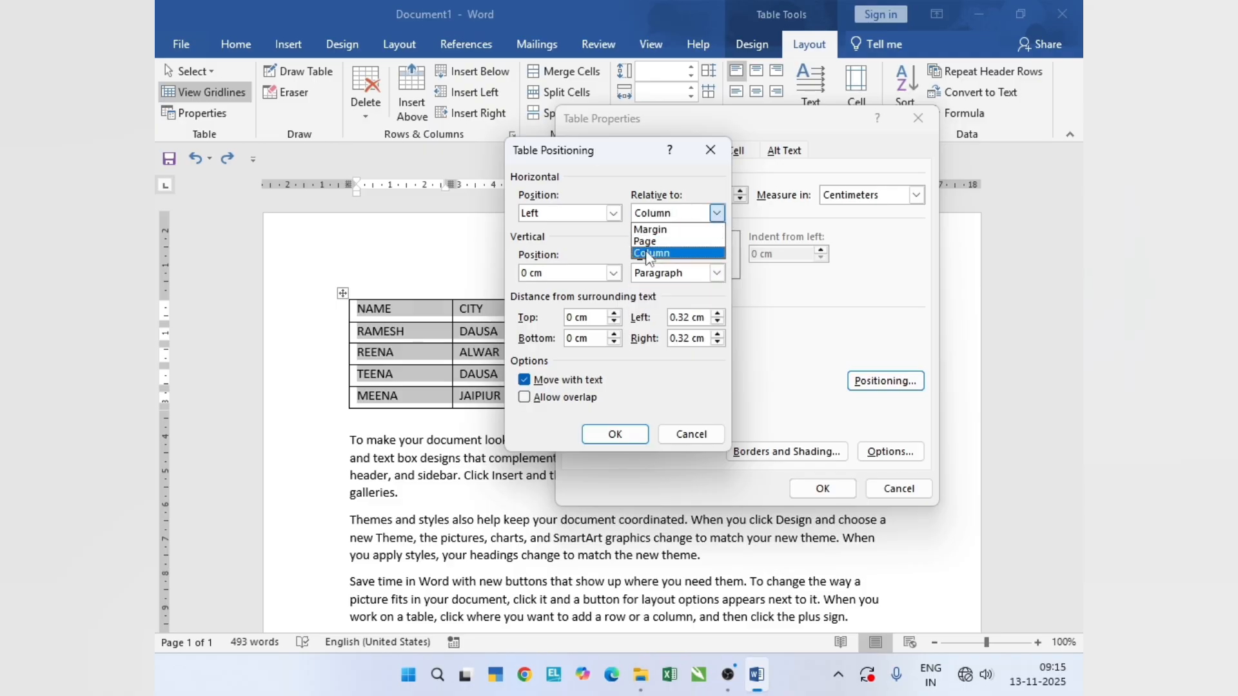
left_click(610, 245)
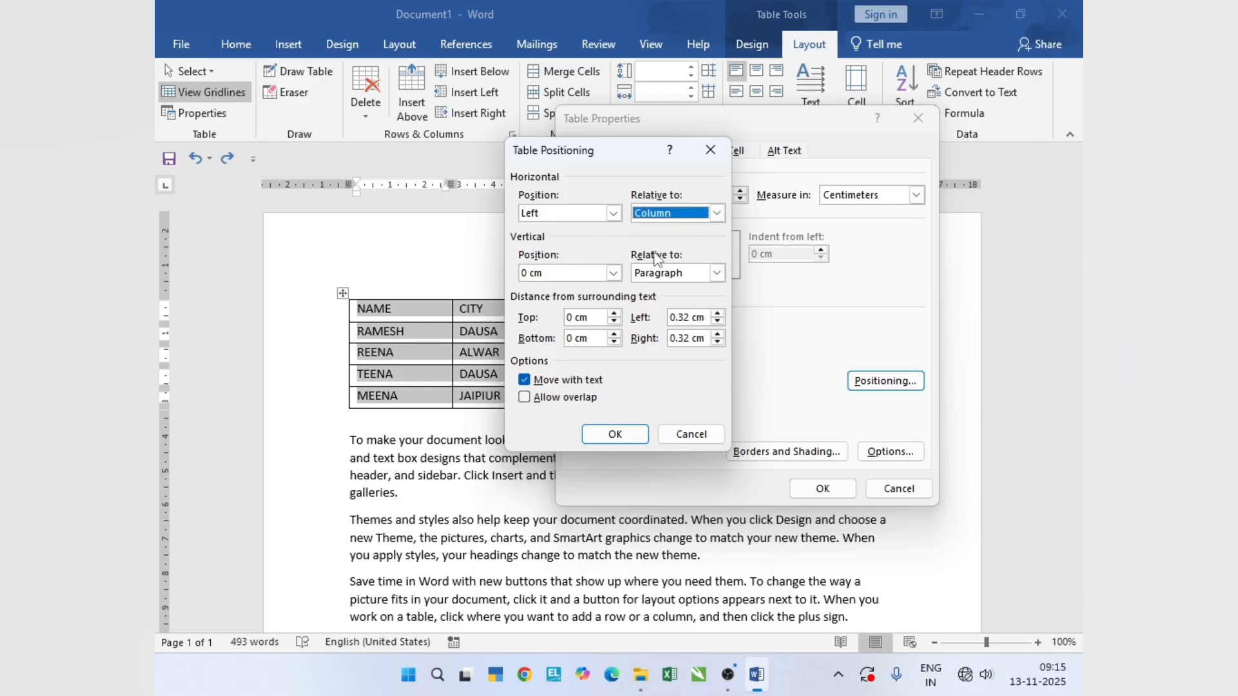
left_click(712, 152)
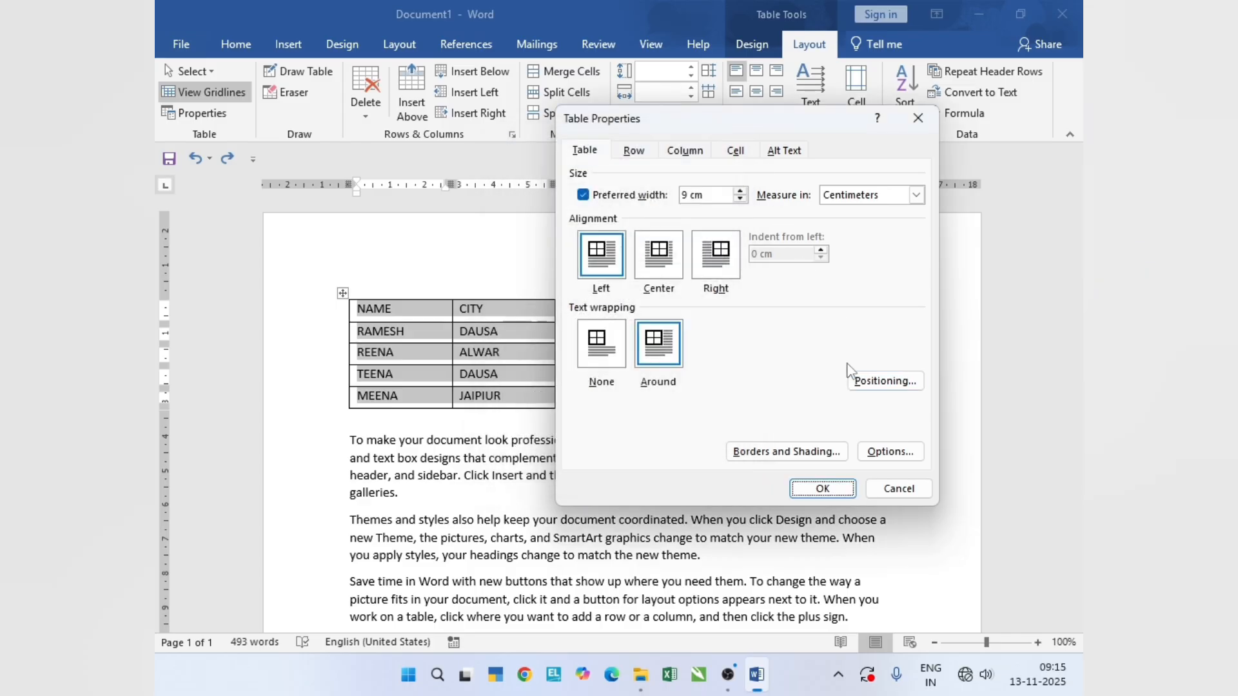
- Open the table's Borders and Shading settings and choose the Box setting with red as the border color
left_click(769, 455)
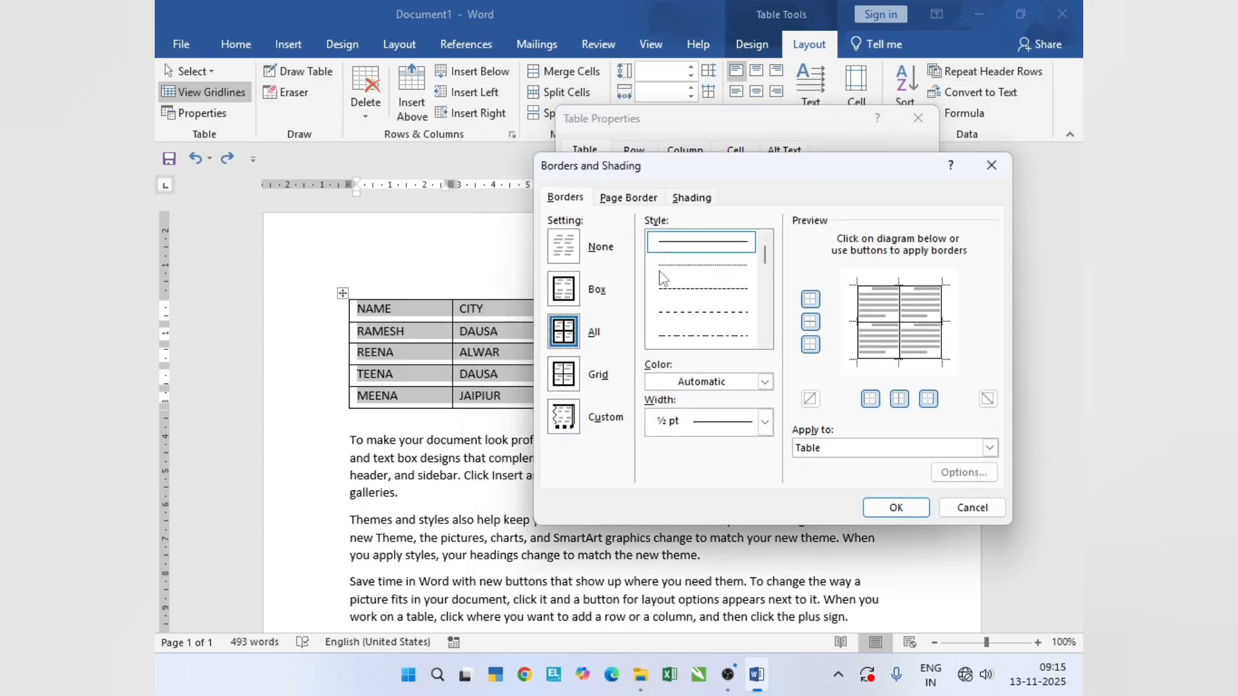
left_click(565, 294)
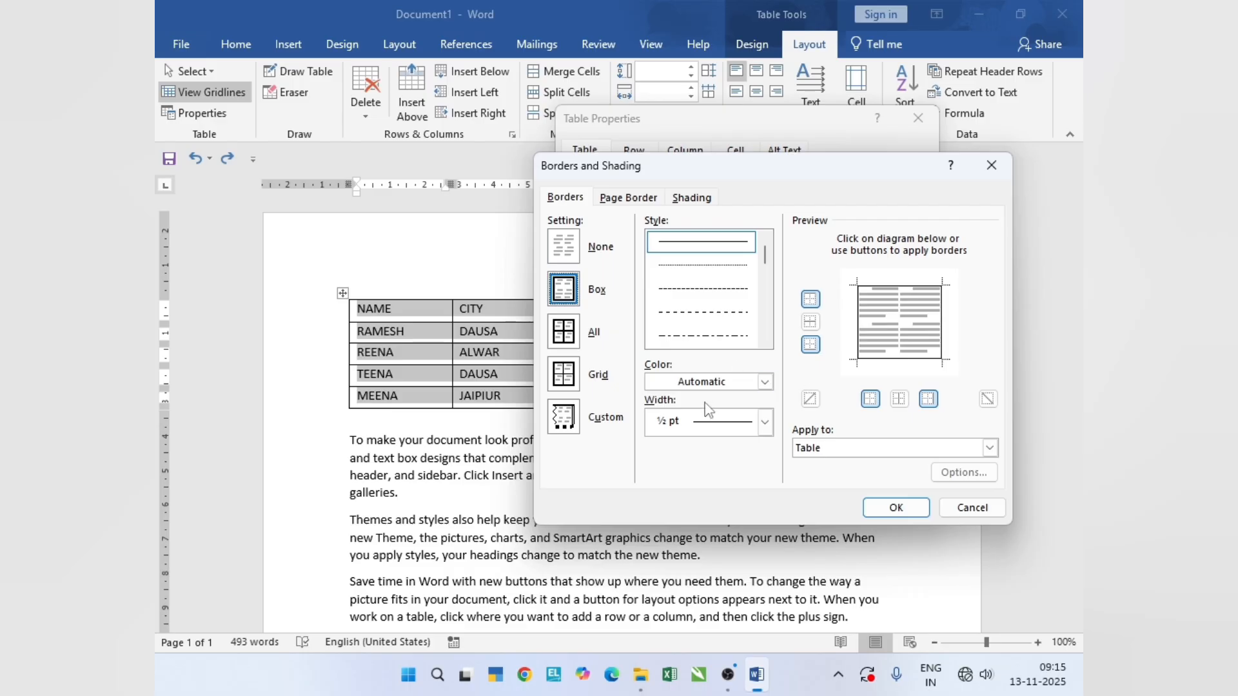
left_click(766, 383)
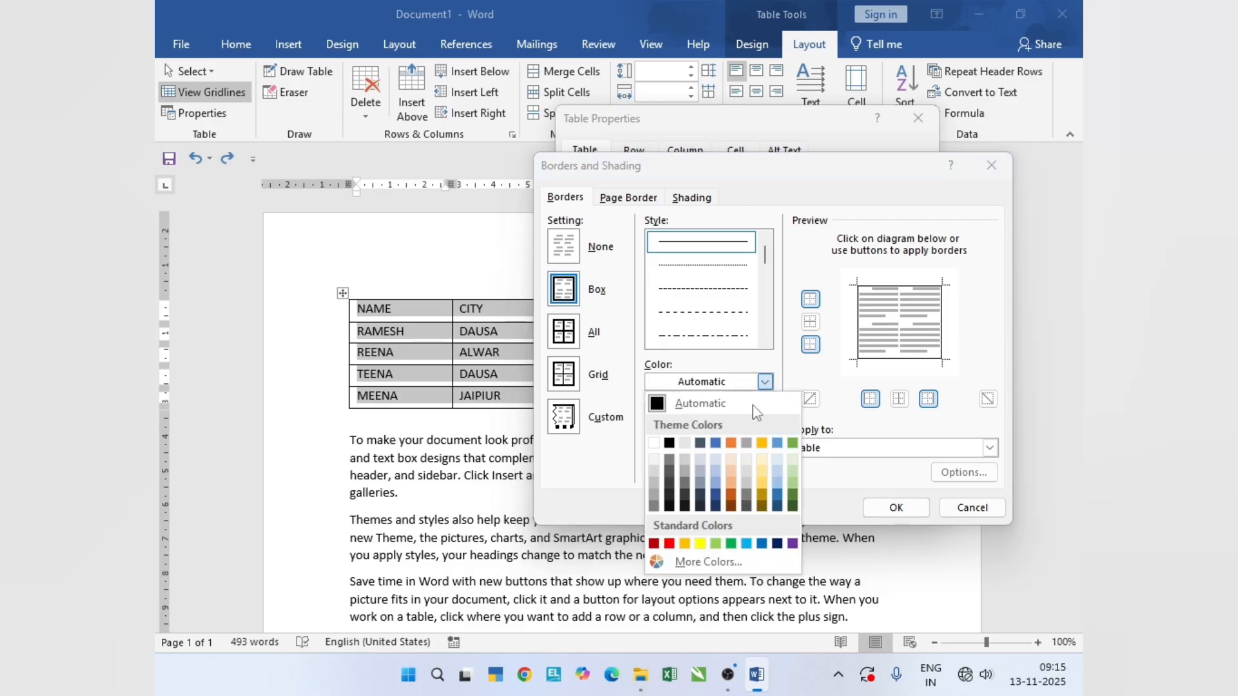
left_click(670, 545)
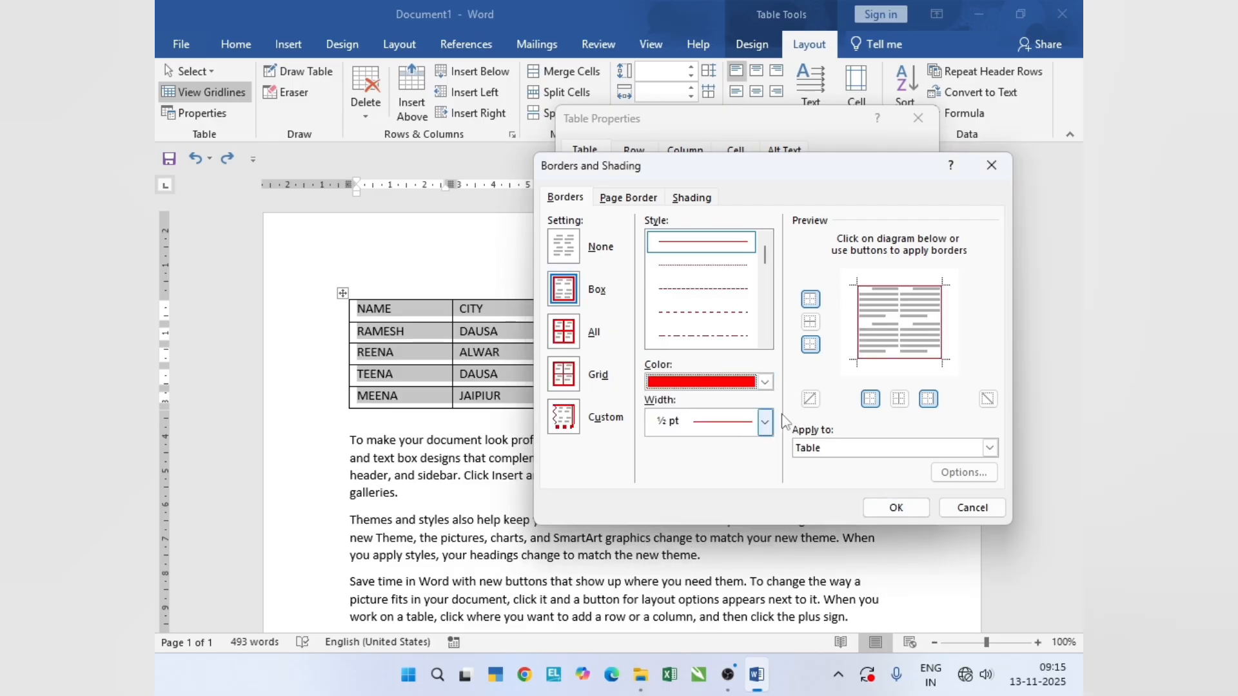
- Add red inner horizontal and vertical borders in the border preview, keeping the top edge on
left_click(902, 309)
left_click(900, 319)
left_click(901, 303)
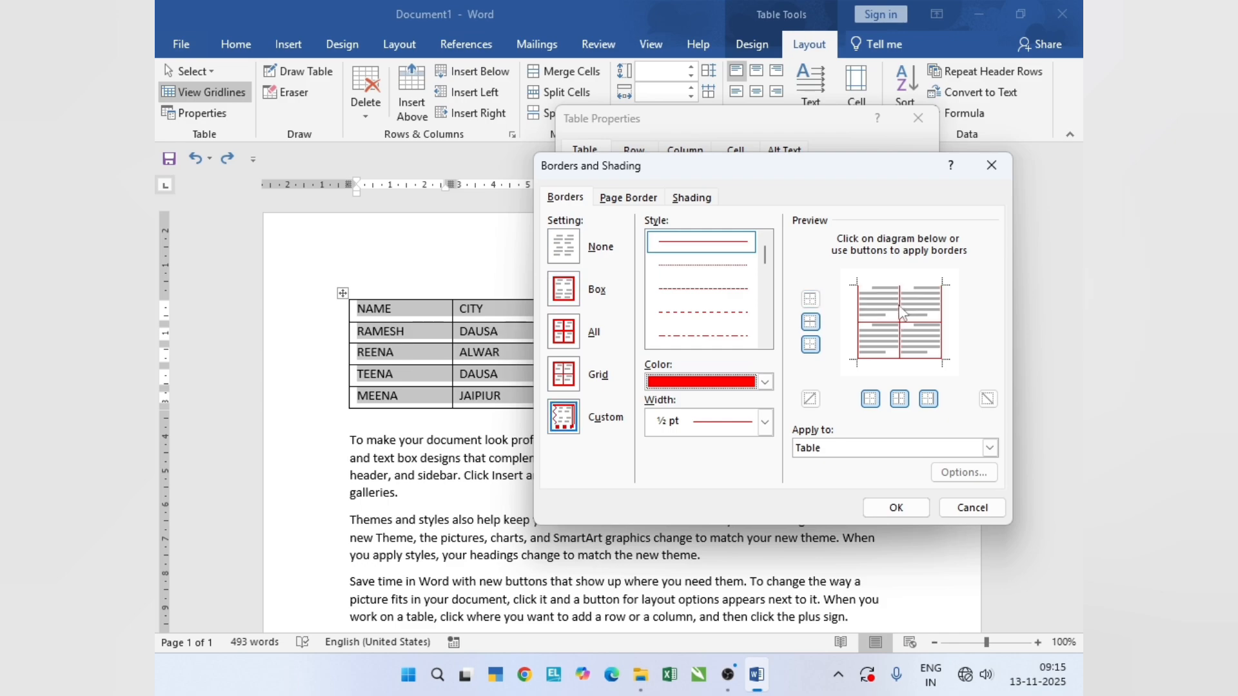
left_click(900, 287)
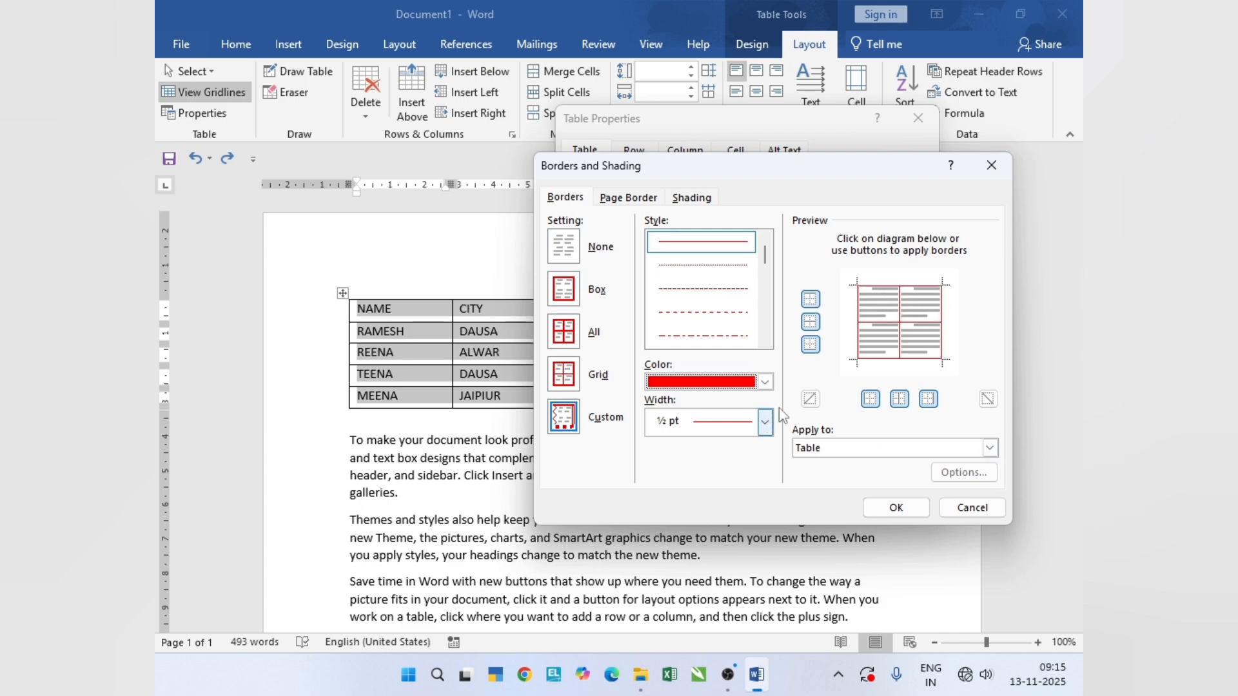
- Apply the red ½ pt borders to Table, confirm the table properties, and undo the border change
left_click(989, 448)
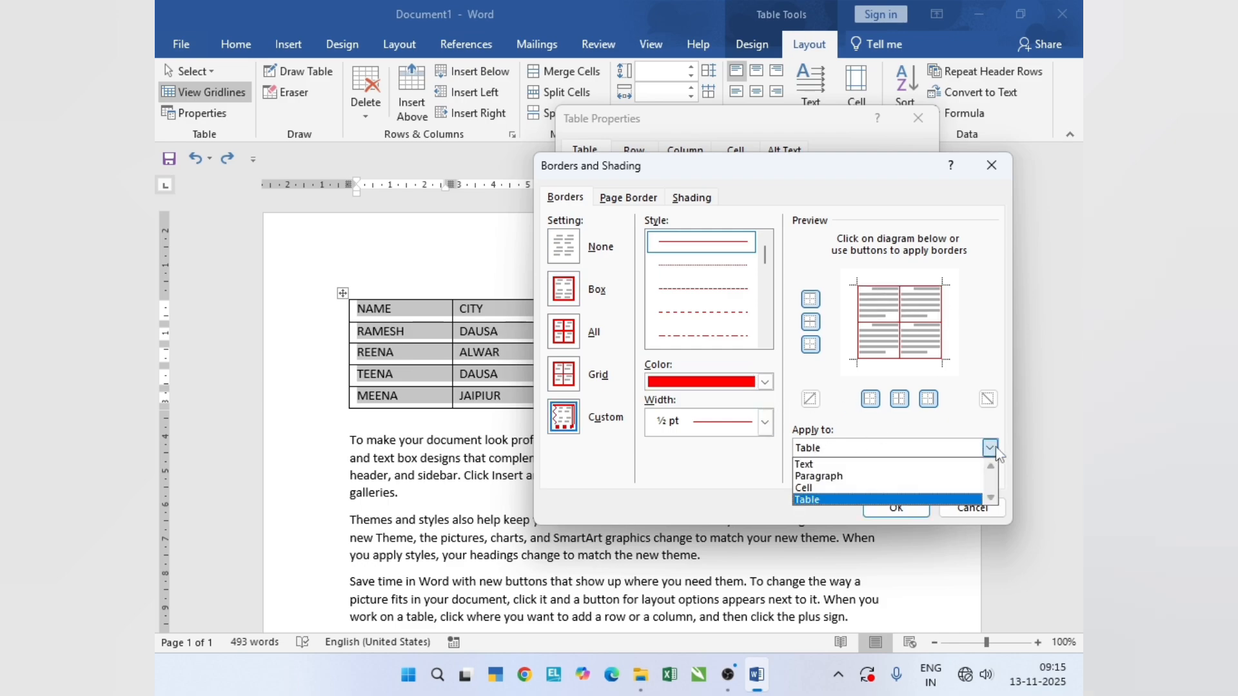
left_click(838, 500)
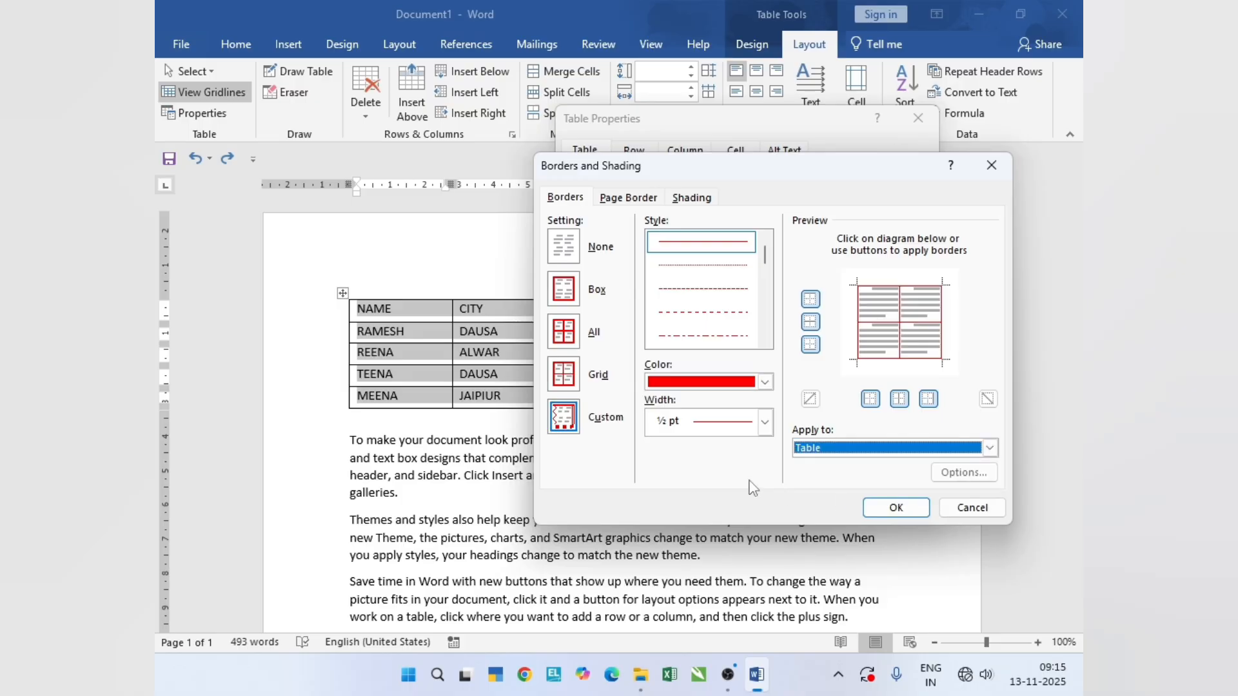
left_click(892, 503)
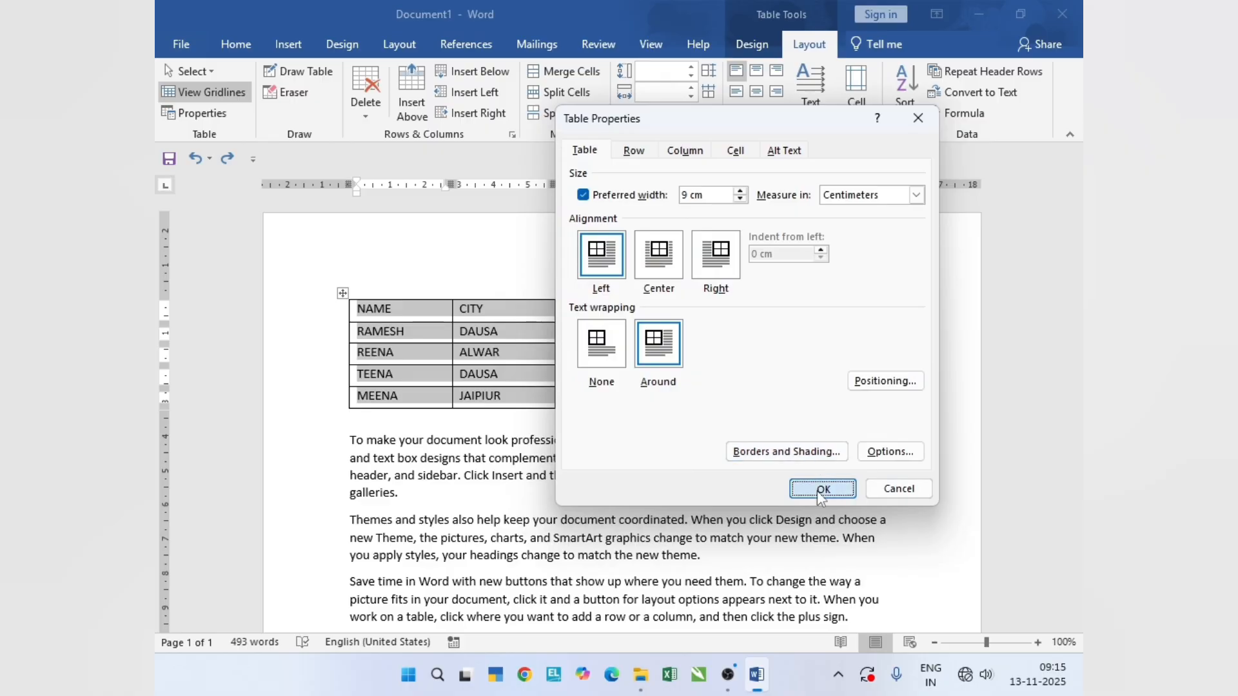
left_click(821, 492)
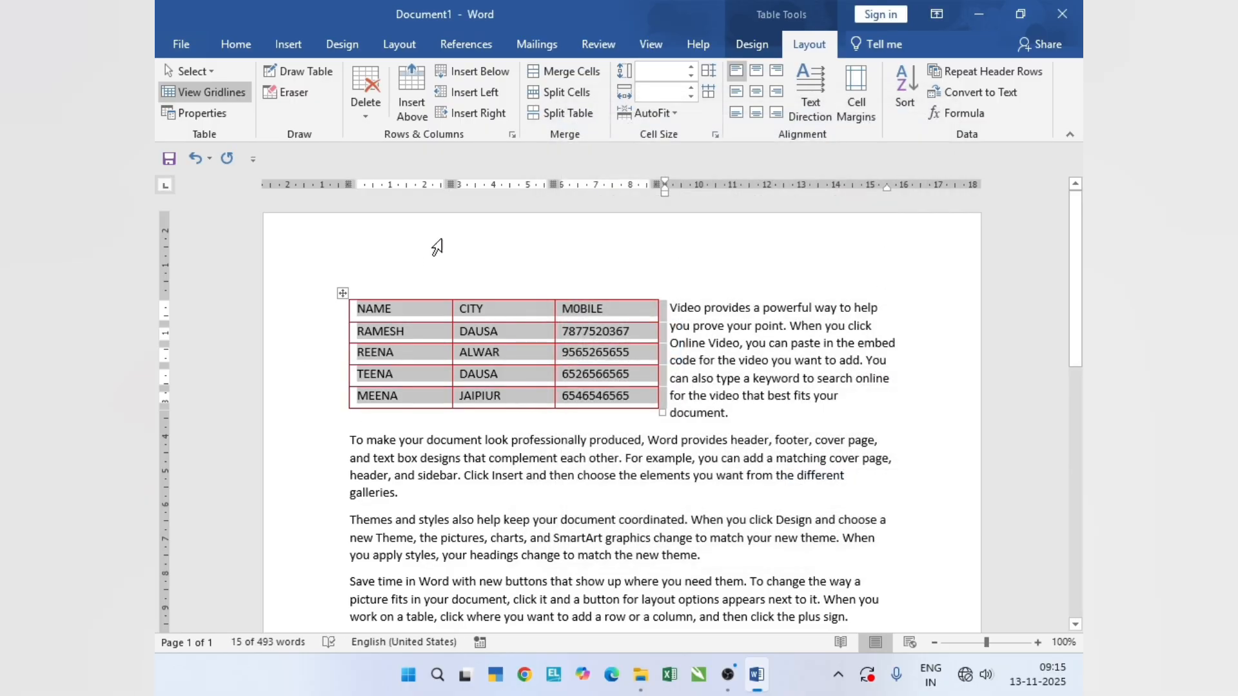
key("ctrl+z")
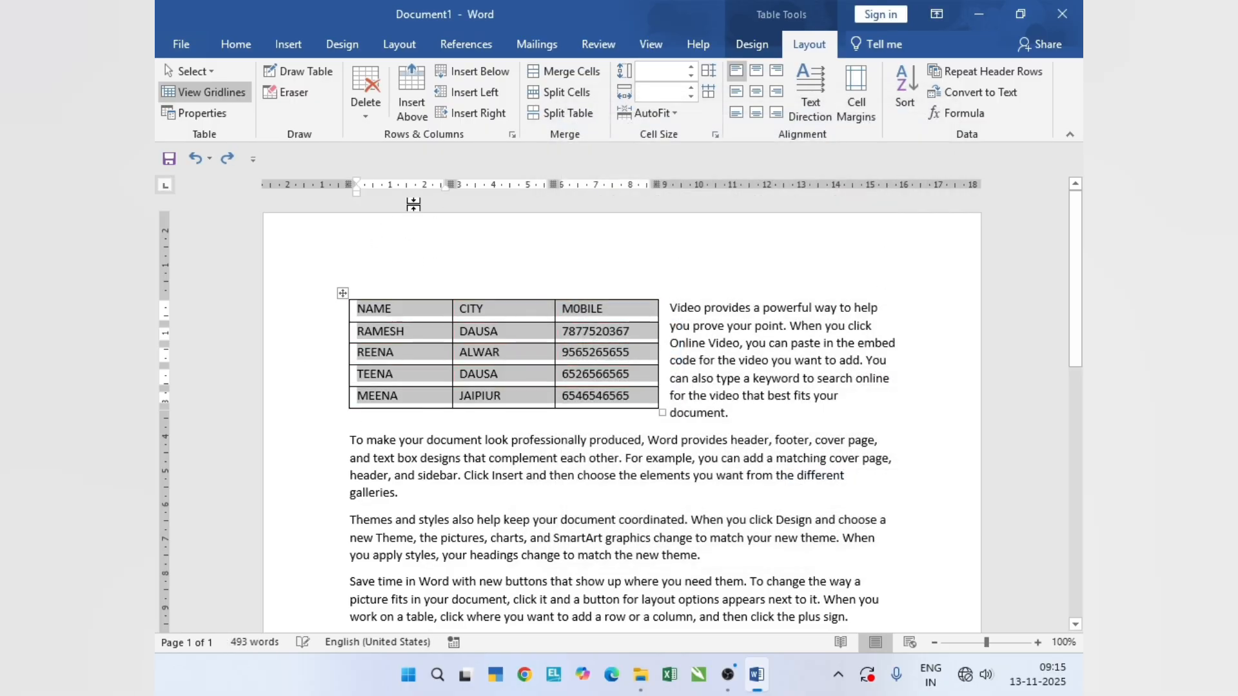
- Apply the automatic-color ½ pt borders to Paragraph instead of Table, and undo the paragraph borders
left_click(212, 119)
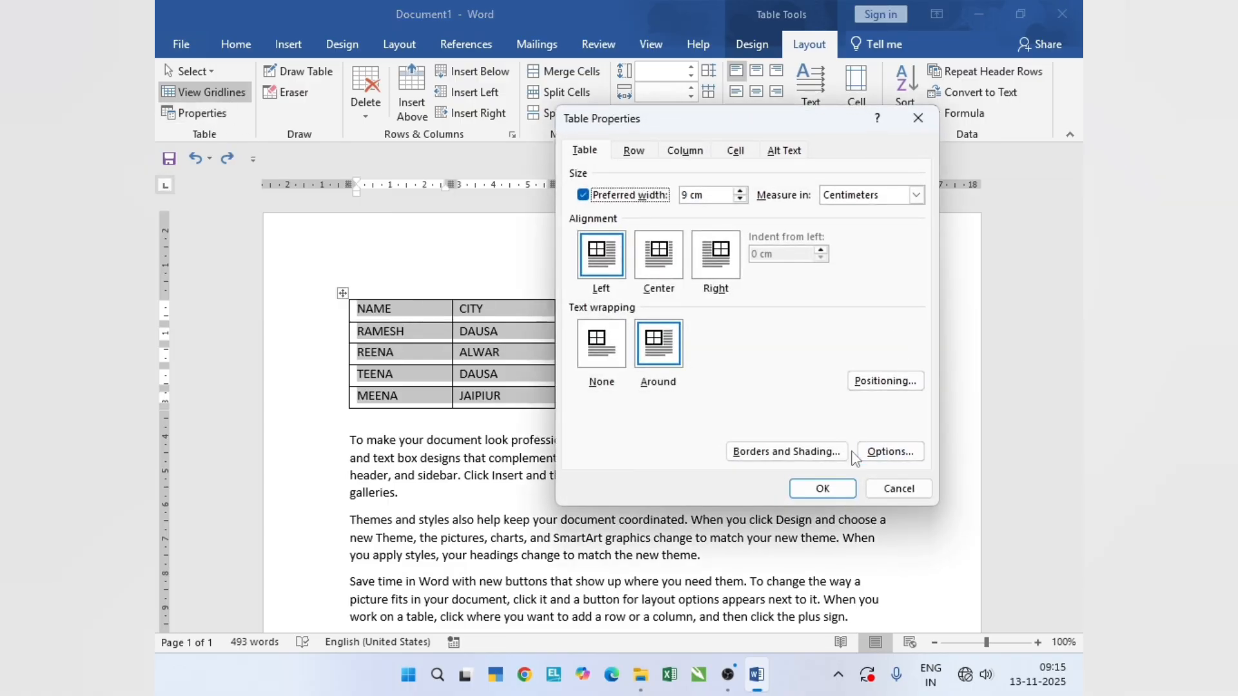
left_click(790, 454)
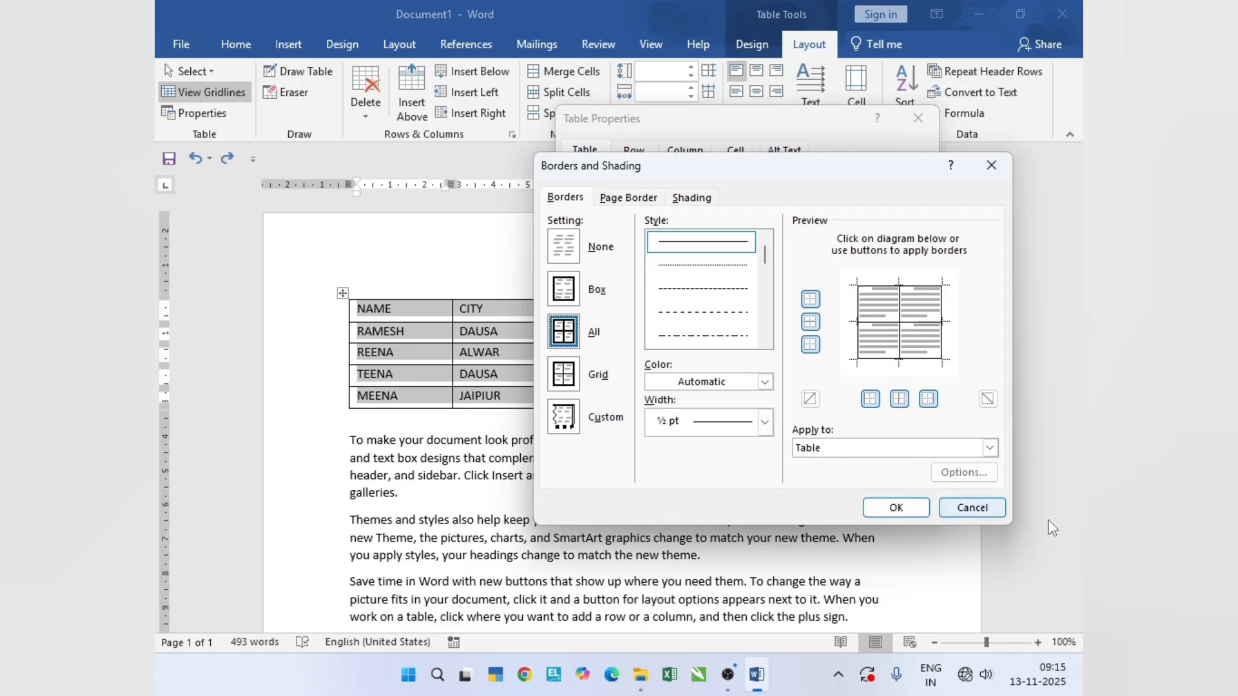
left_click(984, 449)
left_click(883, 477)
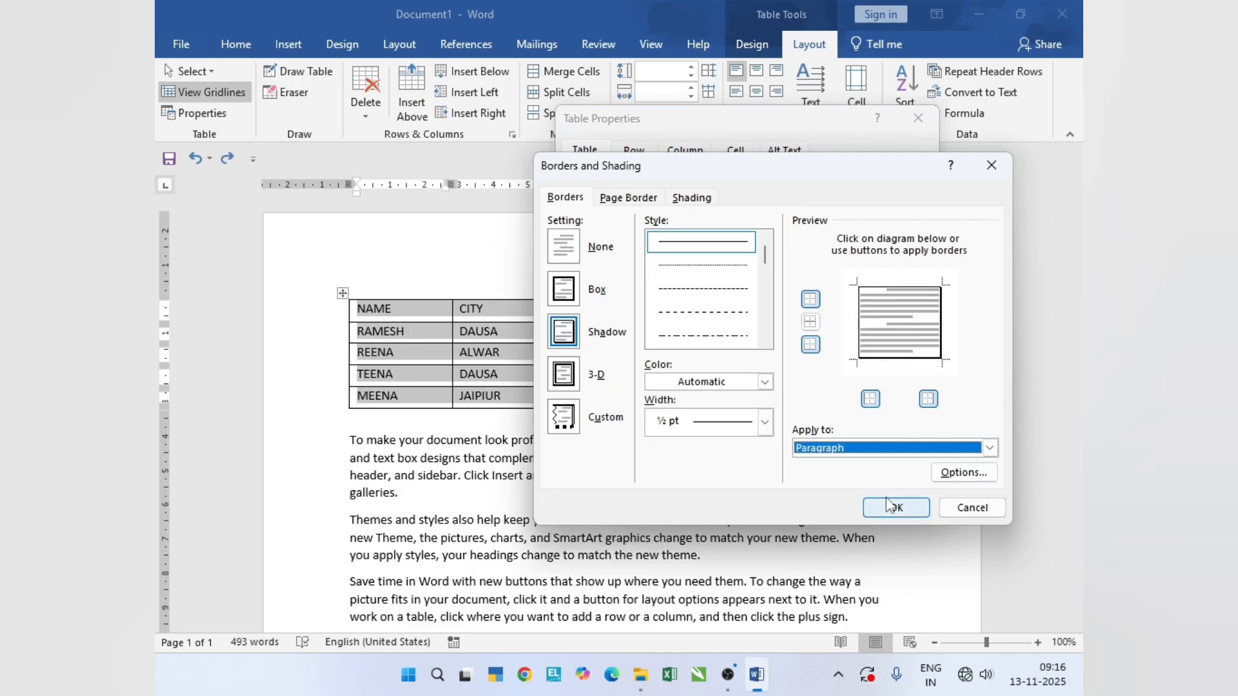
left_click(897, 508)
left_click(828, 492)
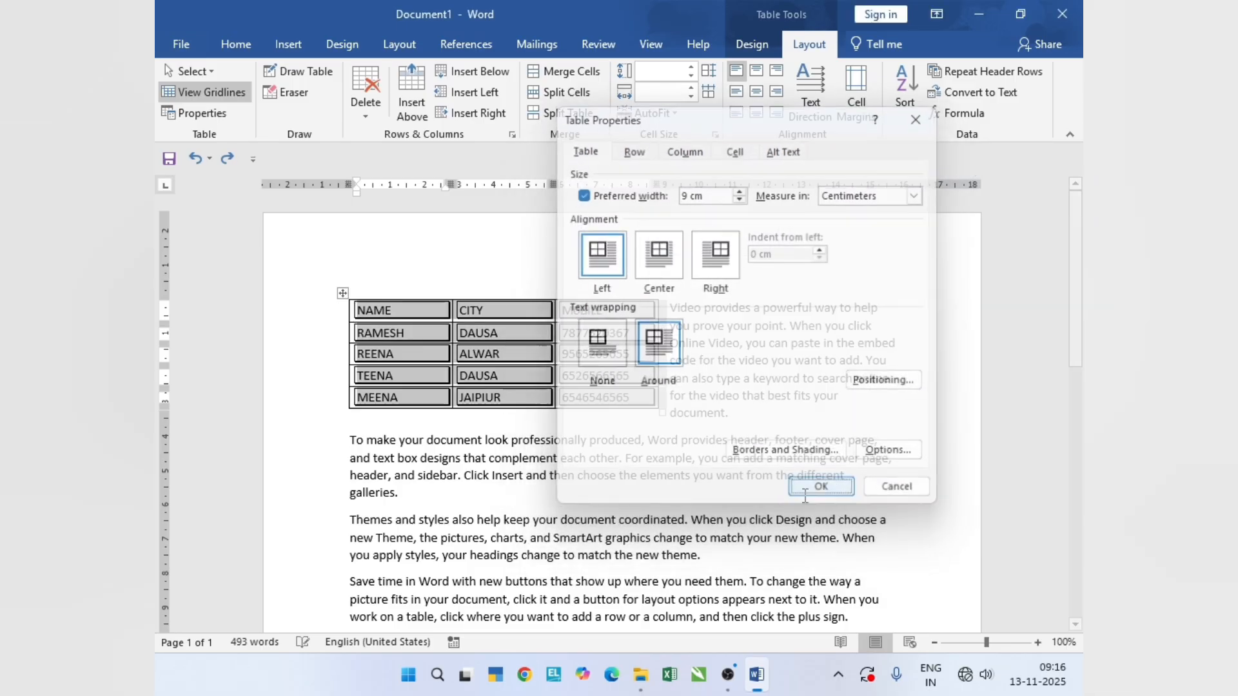
left_click(537, 421)
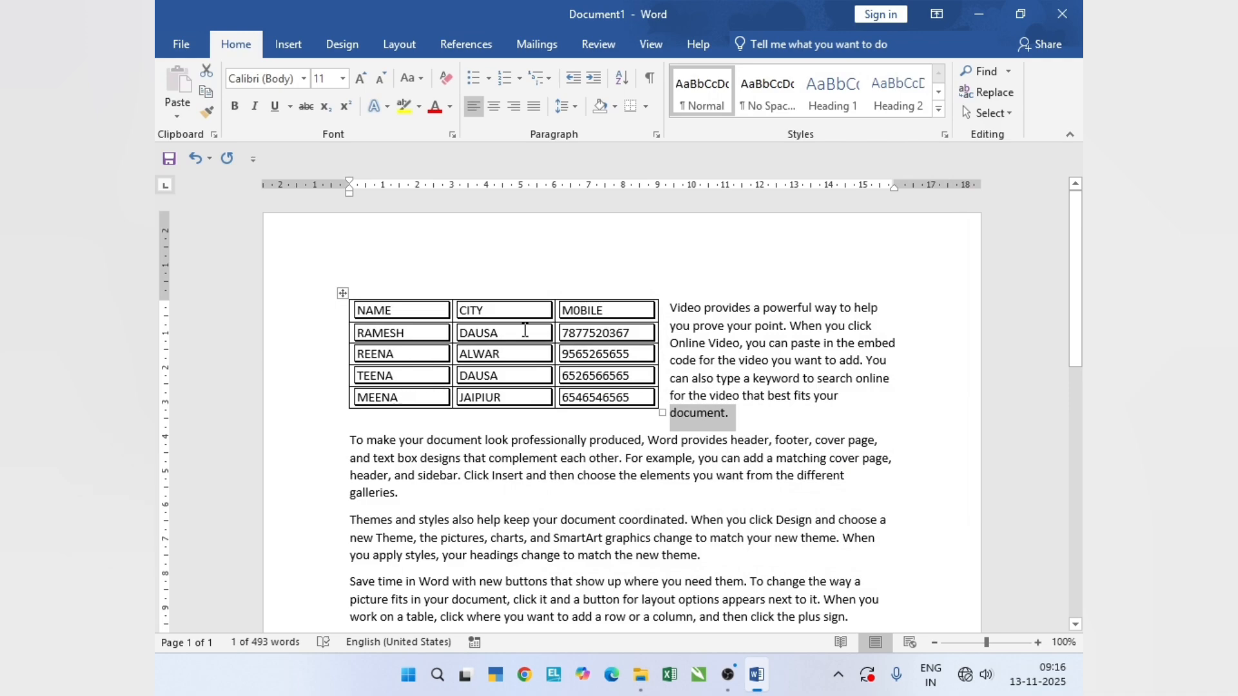
key("ctrl+z")
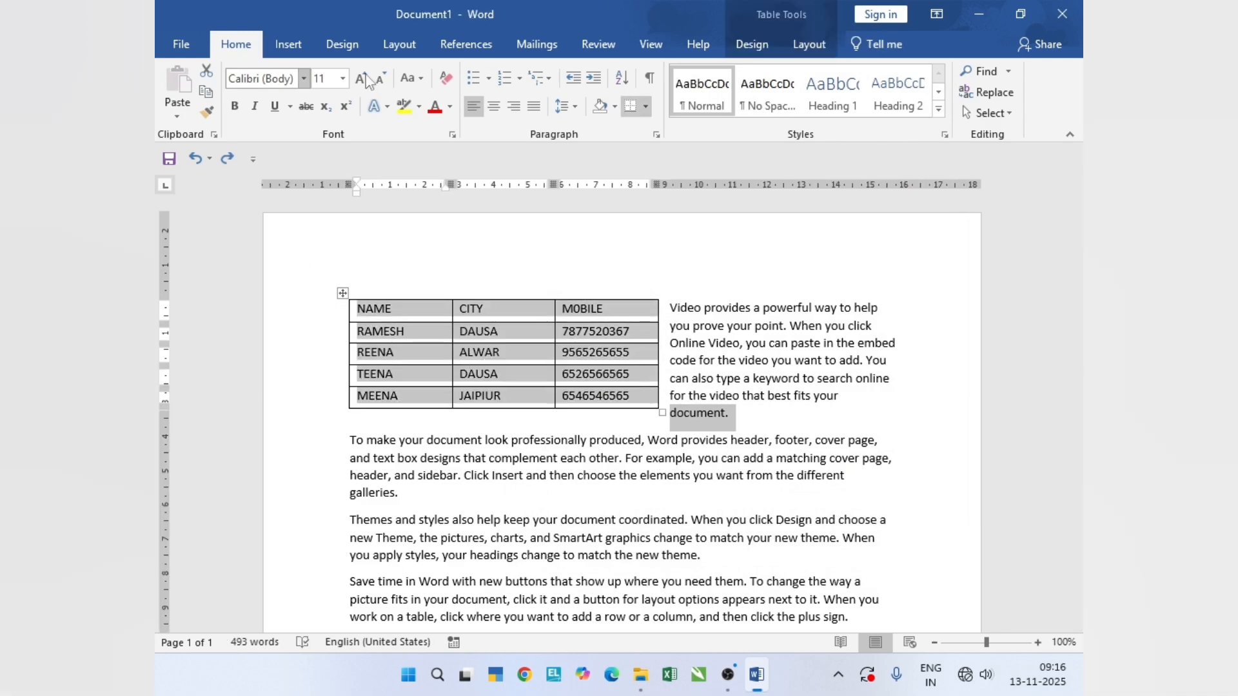
- Reopen Borders and Shading from the table's properties and set the borders to apply to Cell
left_click(807, 43)
left_click(192, 113)
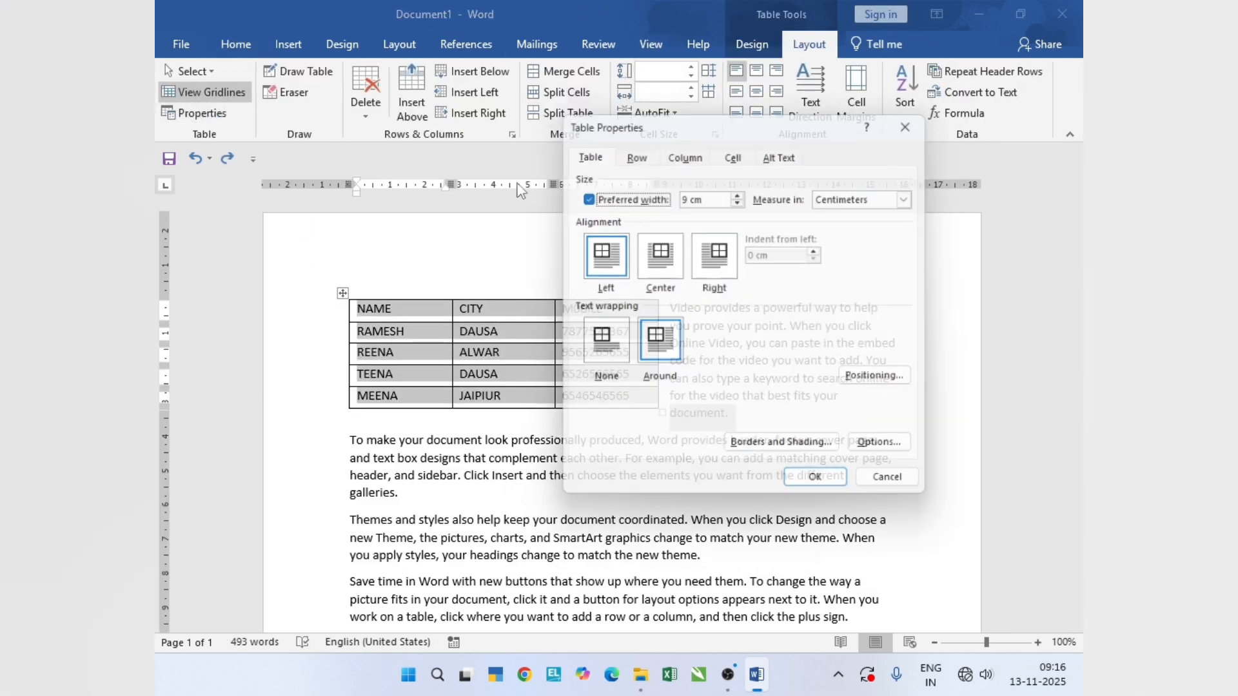
left_click(802, 451)
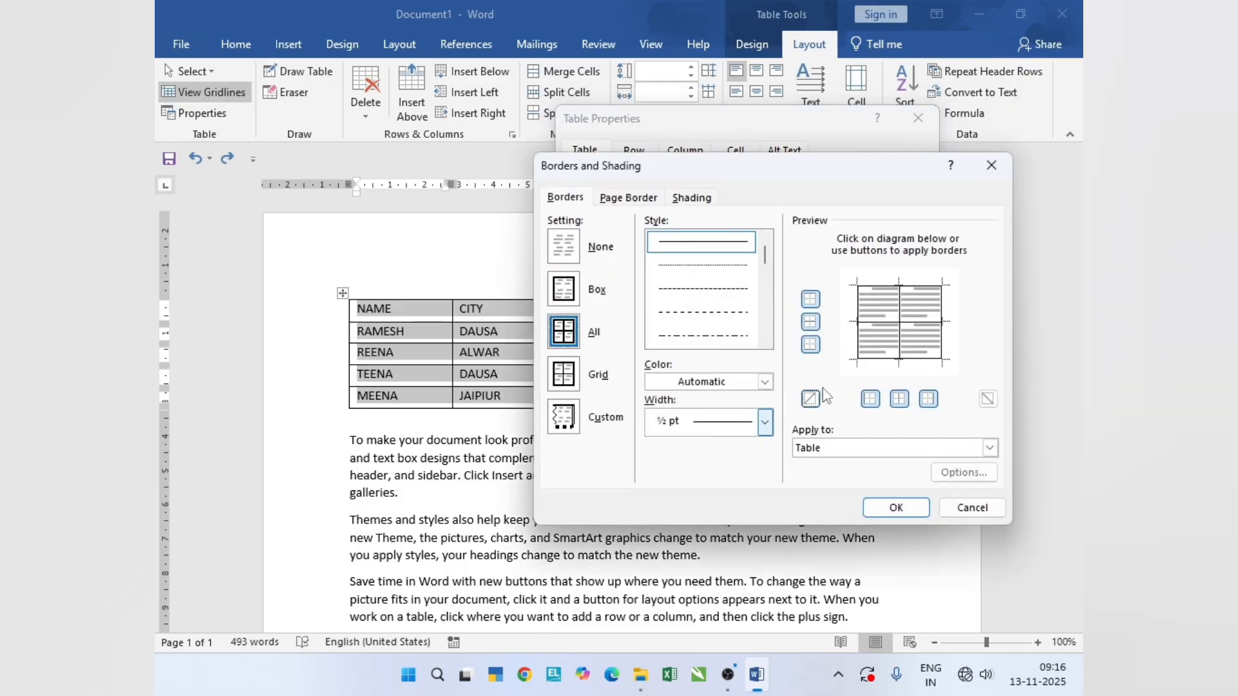
left_click(945, 451)
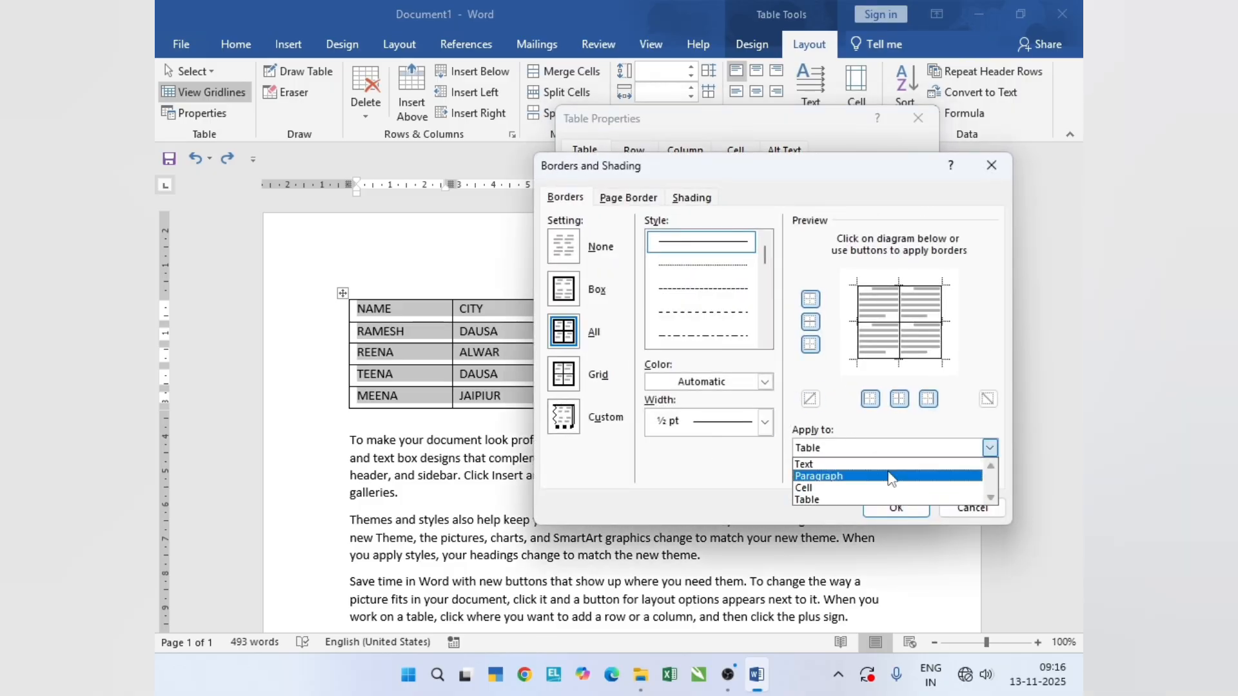
left_click(900, 488)
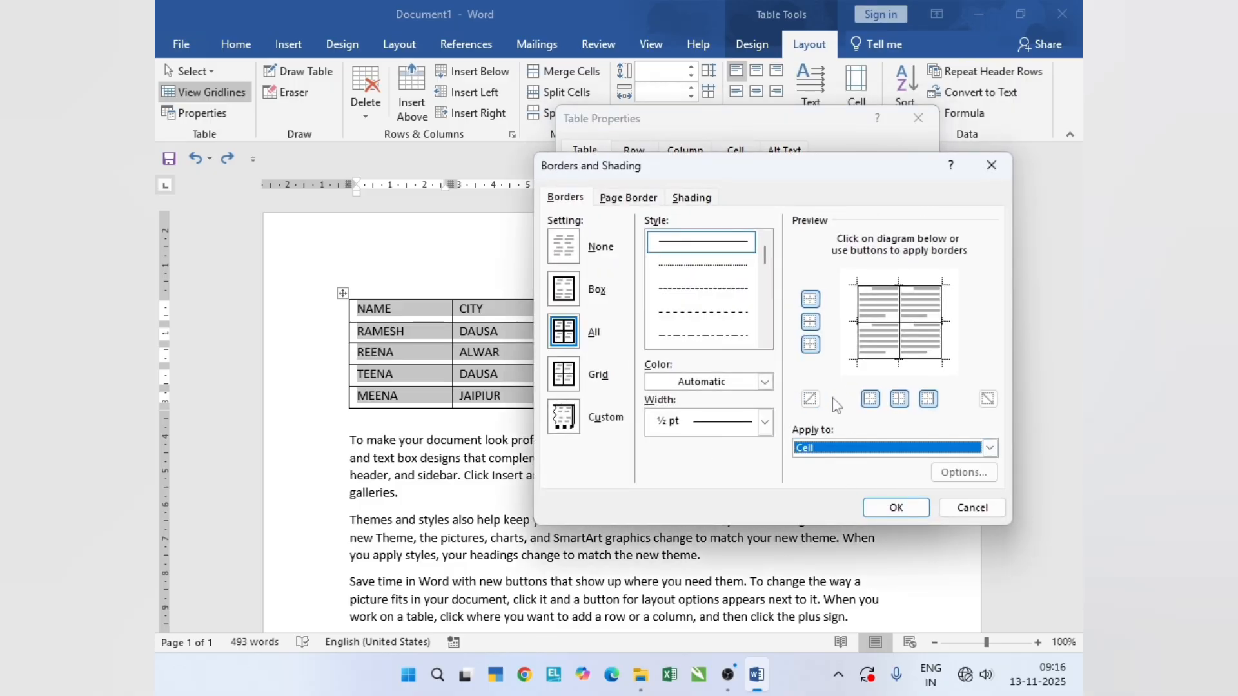
- Set the cell borders to purple with a 3 pt width and confirm the border and table properties
left_click(764, 383)
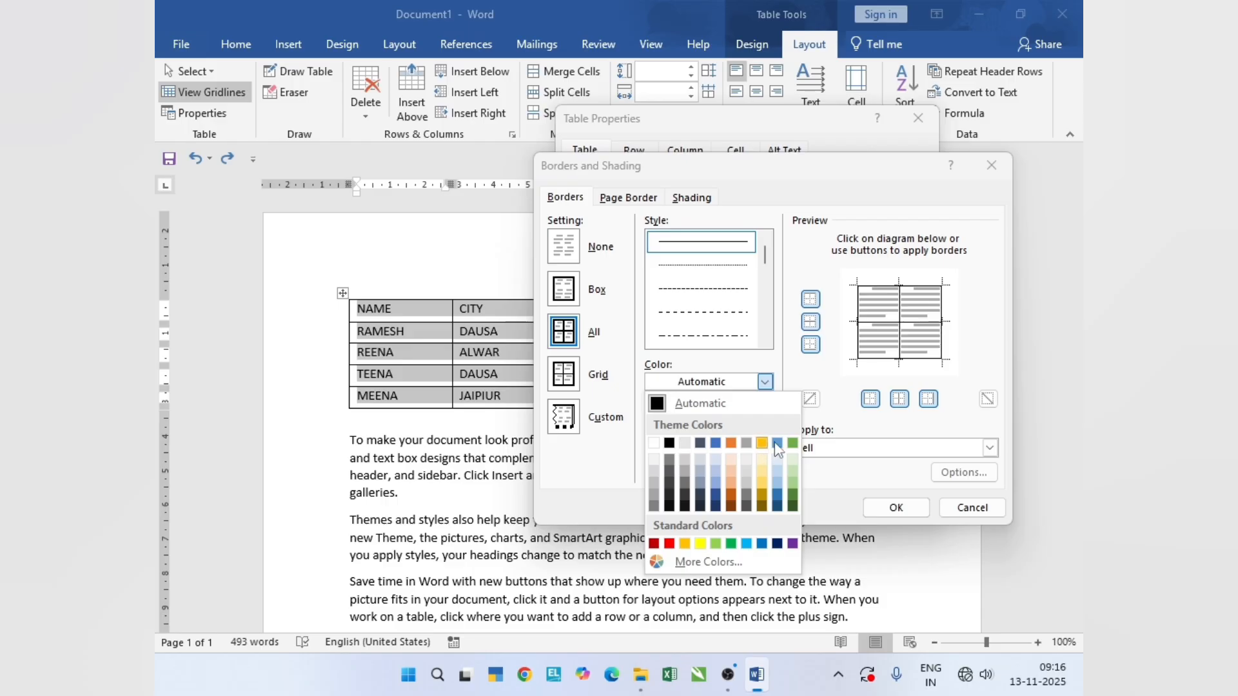
left_click(792, 544)
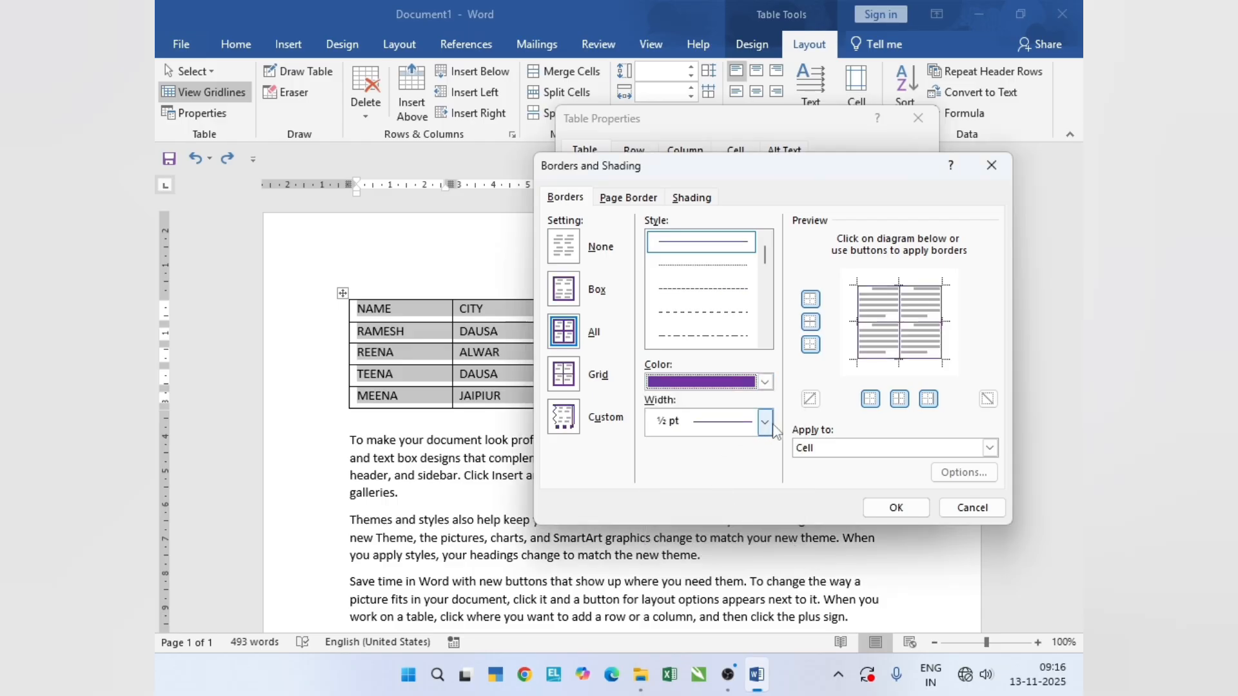
left_click(766, 424)
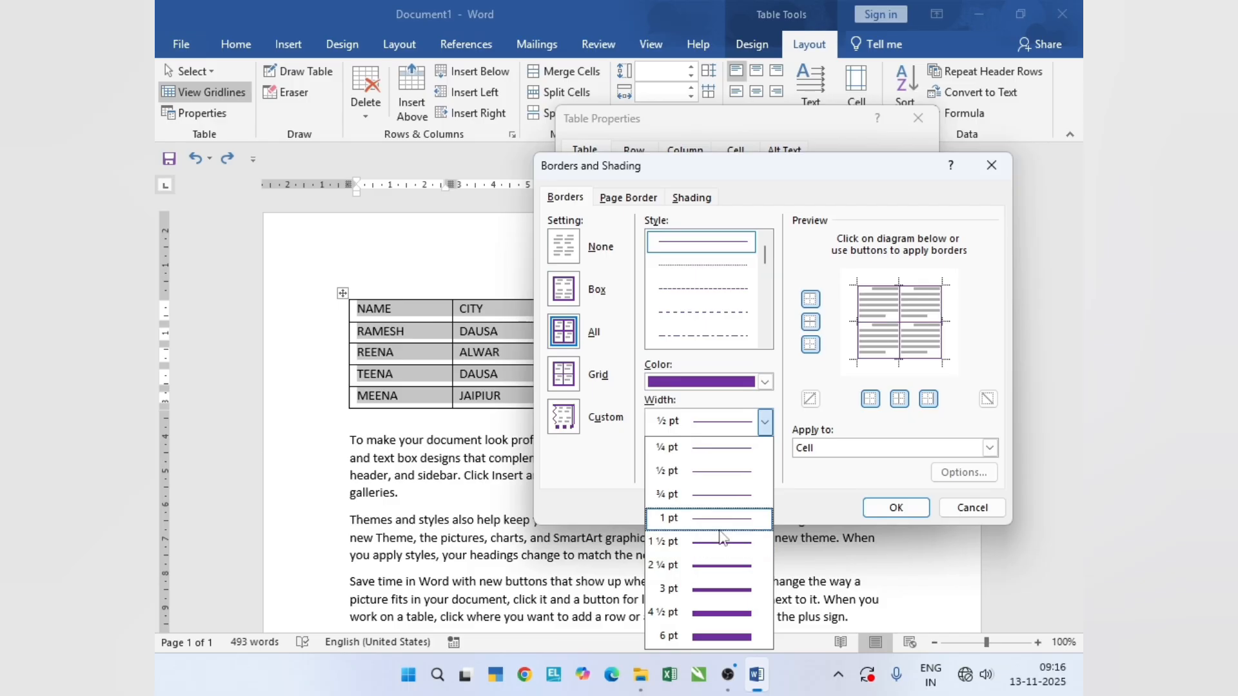
left_click(721, 590)
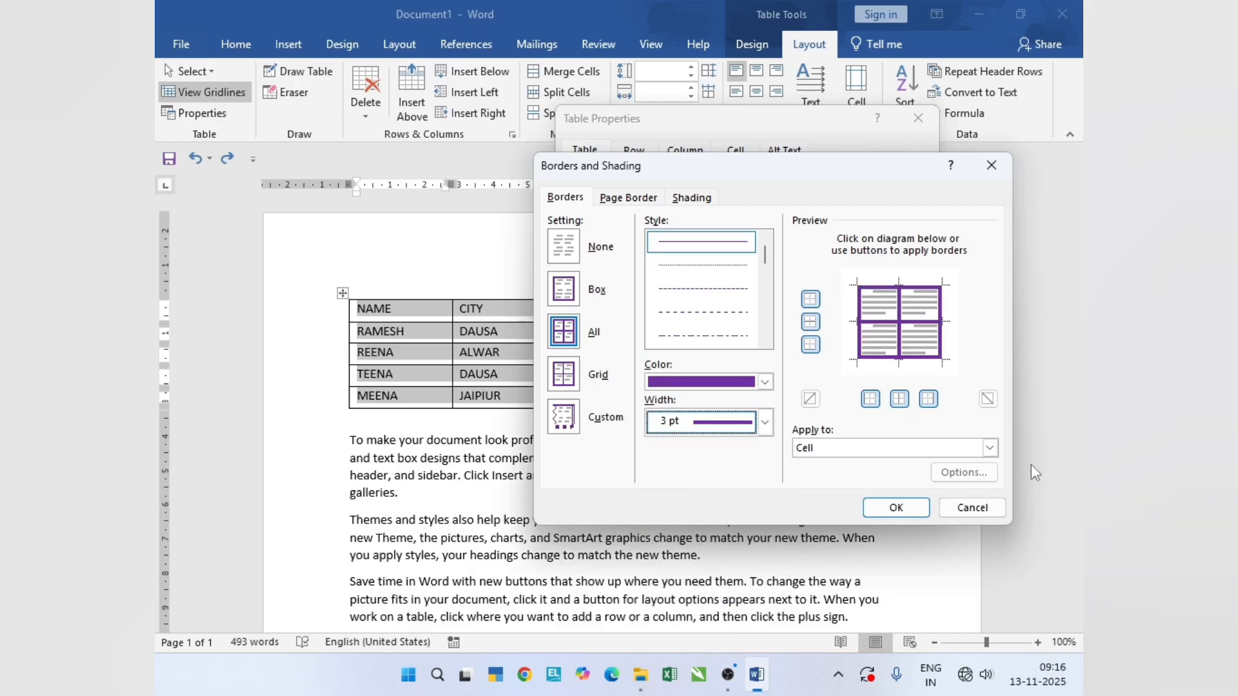
left_click(896, 508)
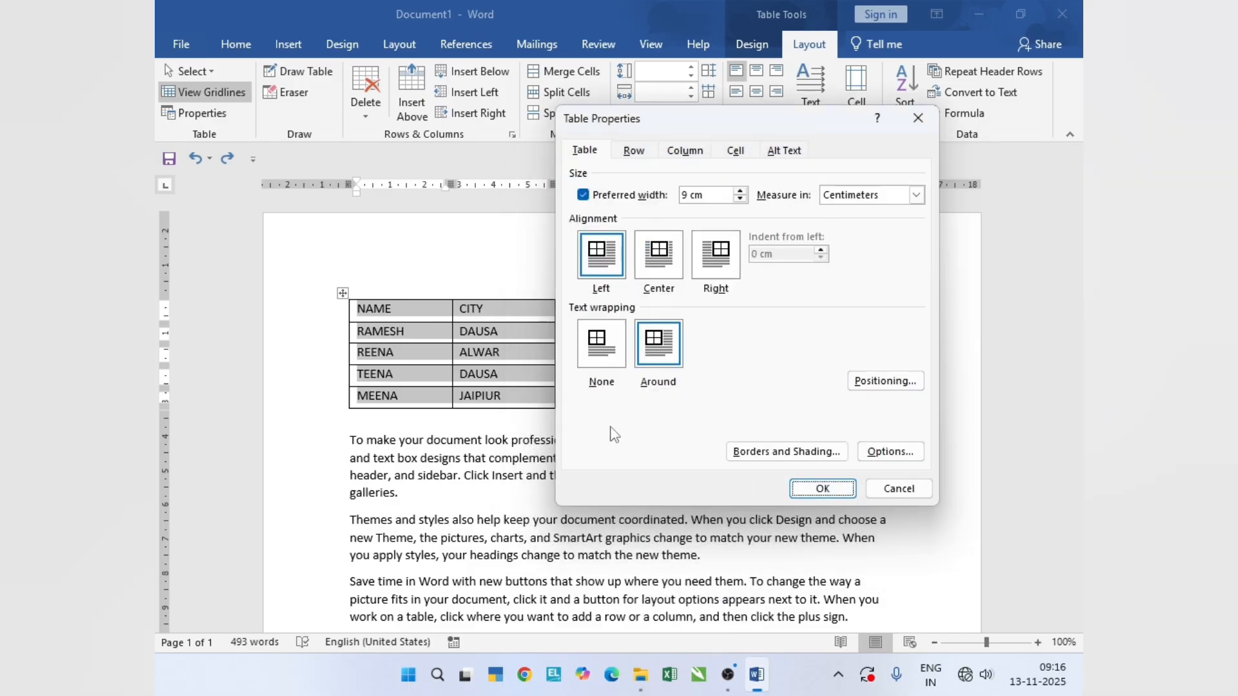
left_click(814, 482)
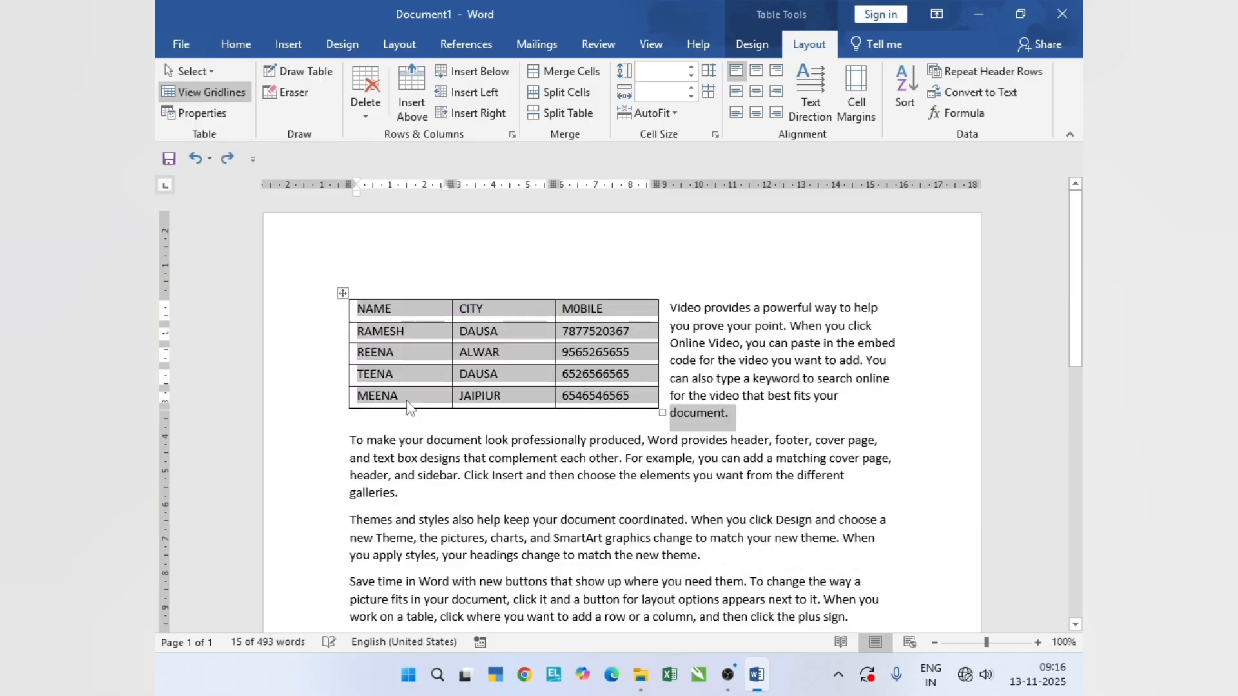
- Undo the purple cell borders, reopen the table's Borders and Shading, and switch the table's border setting to Box
key("ctrl+z")
left_click(205, 113)
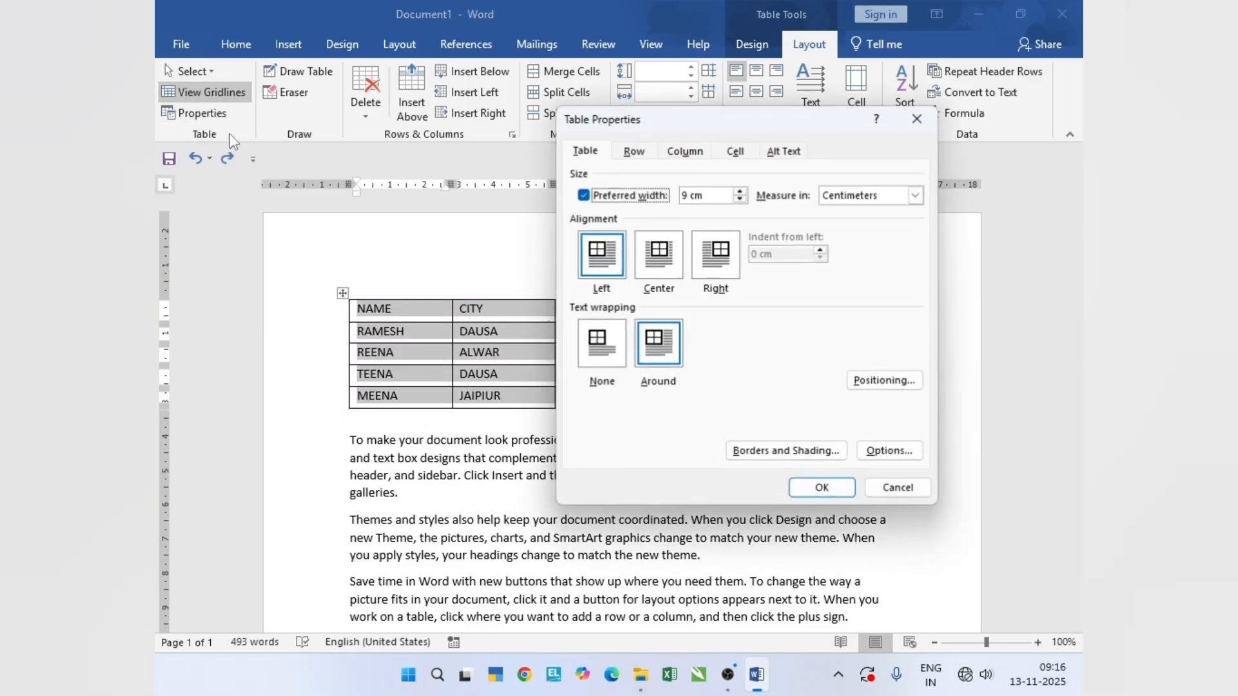
left_click(818, 451)
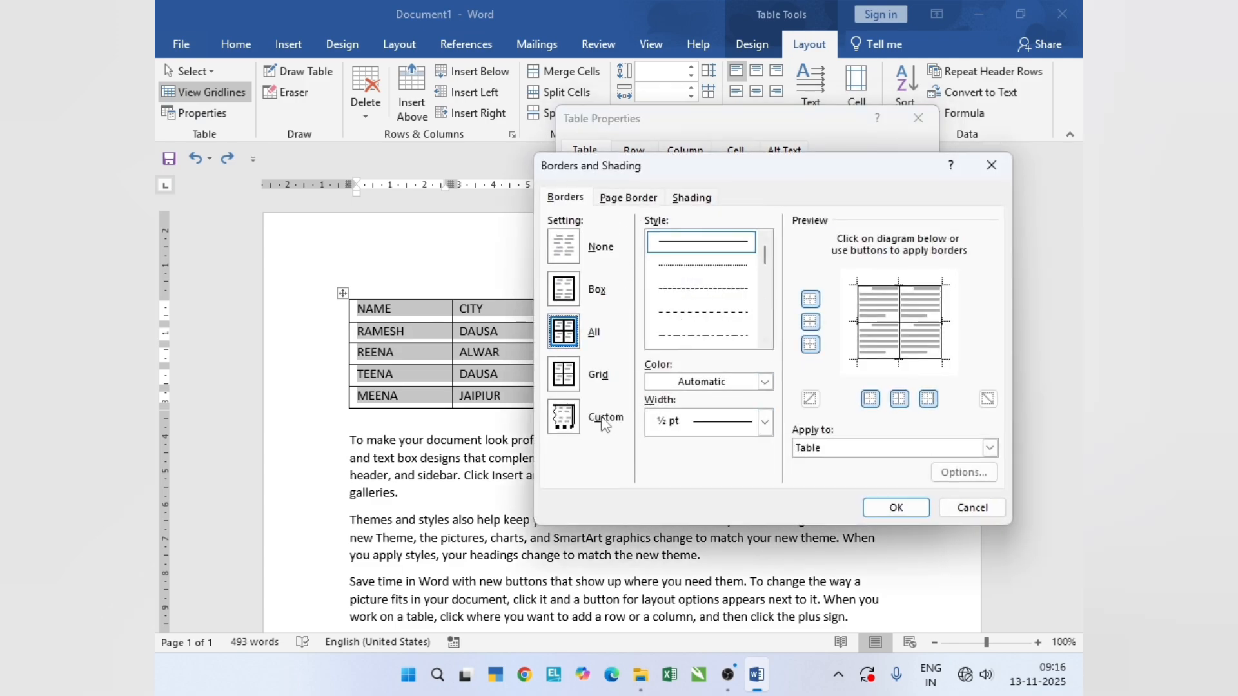
left_click(561, 374)
left_click(561, 248)
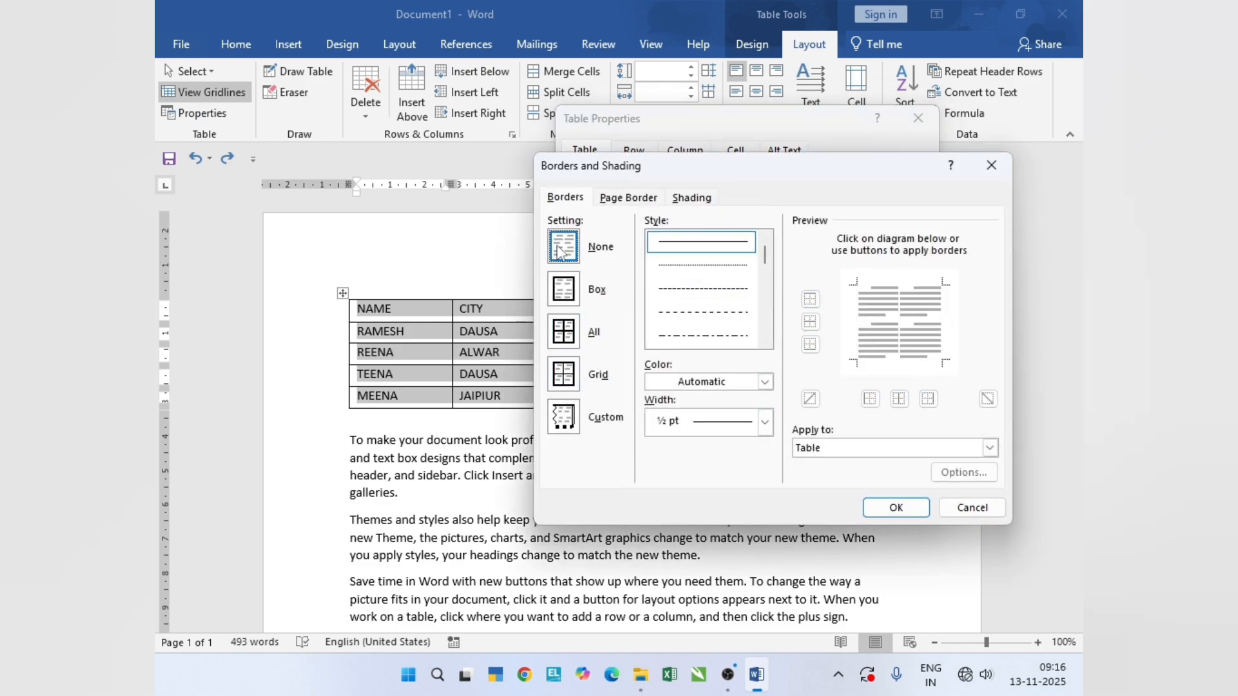
left_click(571, 291)
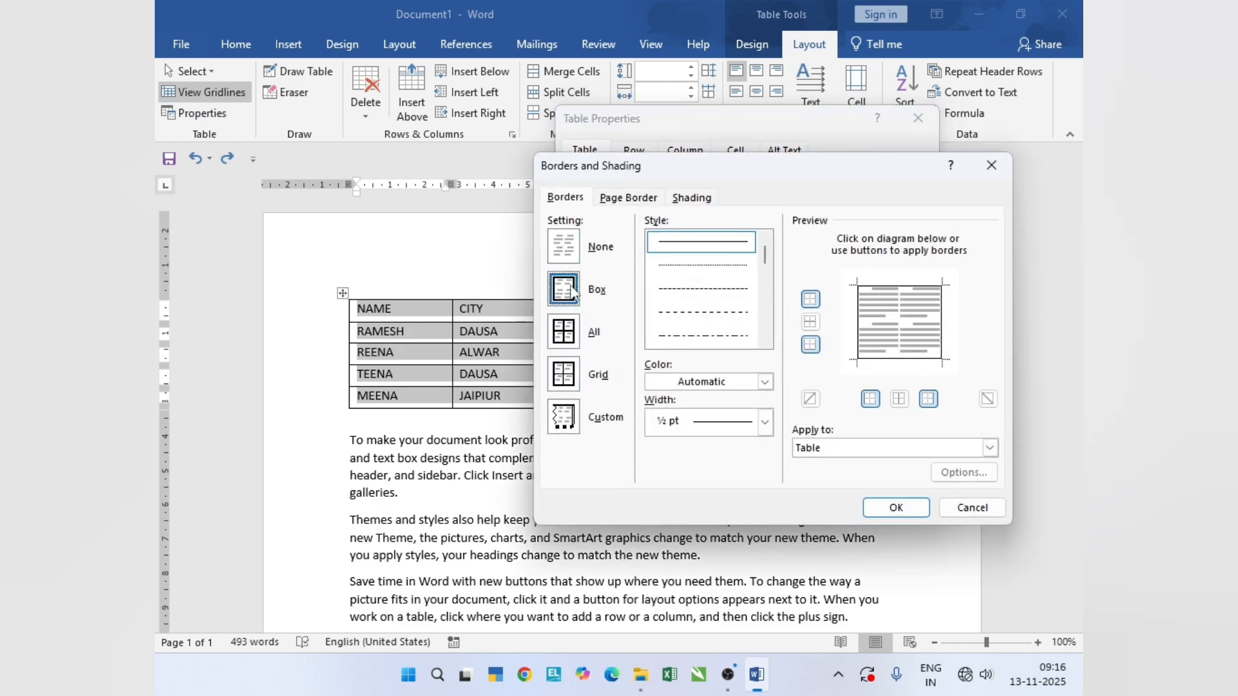
- Set up a page border for the whole document, choosing orange as the color and then the red apple art
left_click(625, 200)
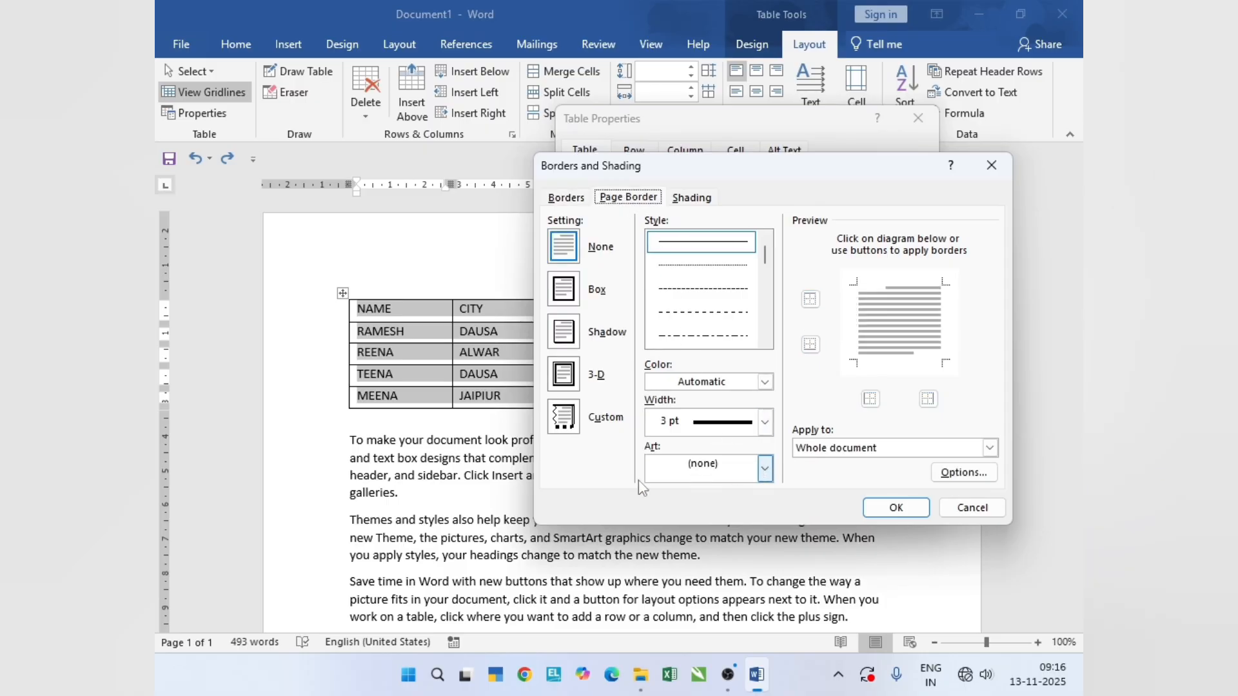
left_click(764, 383)
left_click(732, 447)
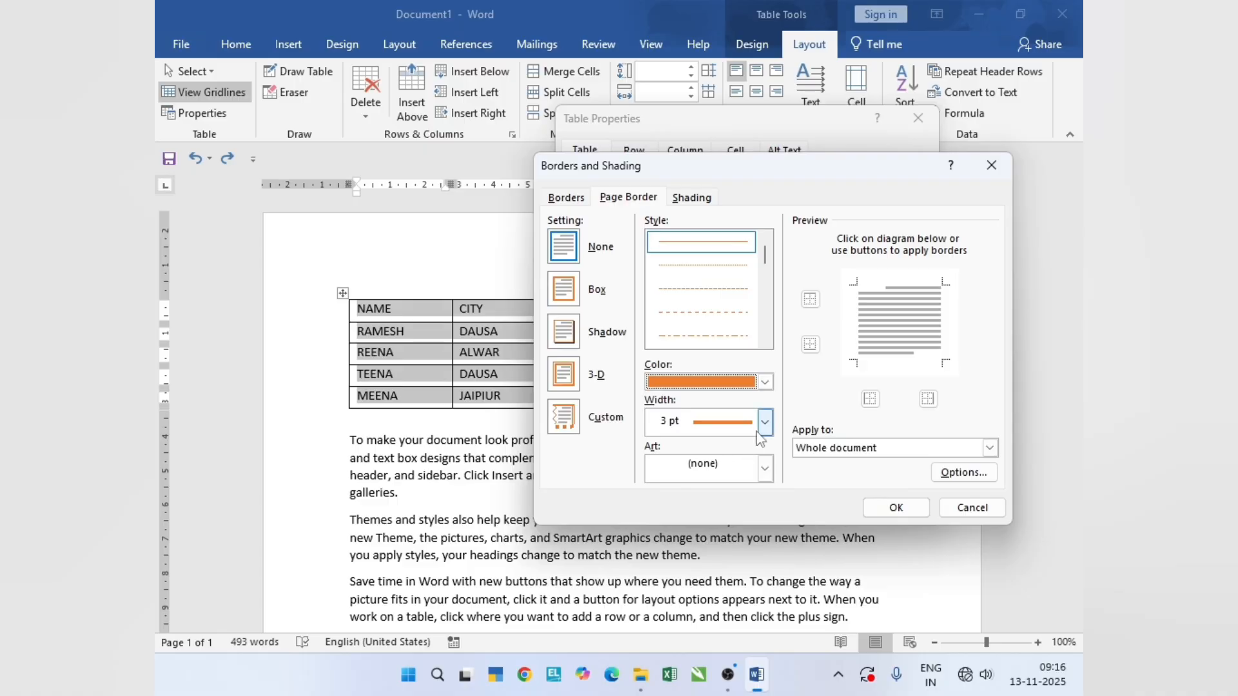
left_click(765, 469)
left_click(709, 520)
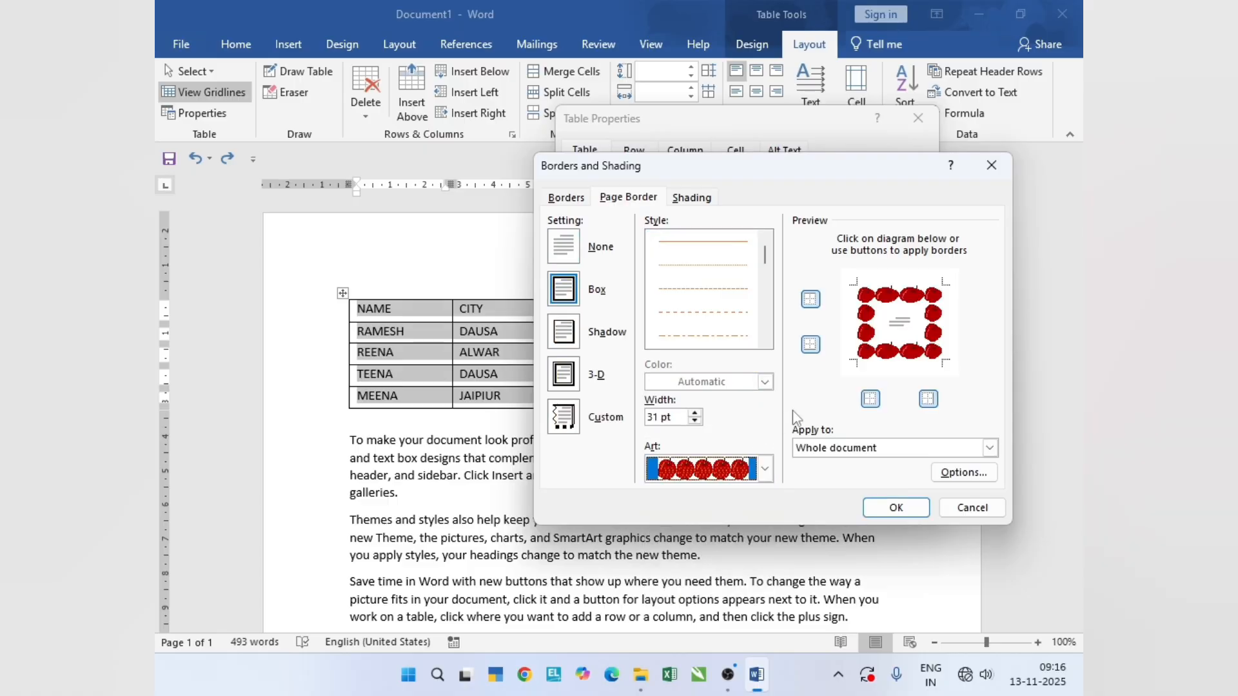
left_click(892, 449)
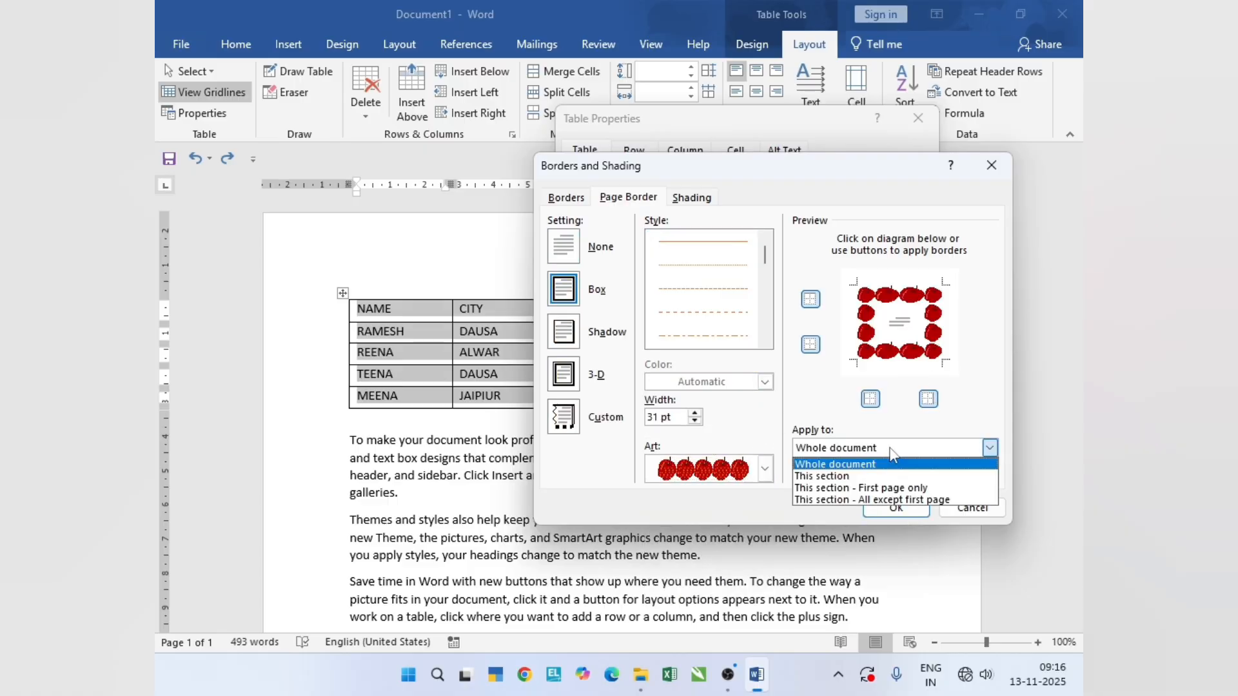
left_click(890, 449)
- Try a 29 pt top margin in the page border options, return it to 24 pt from the edge of page, and confirm
left_click(964, 472)
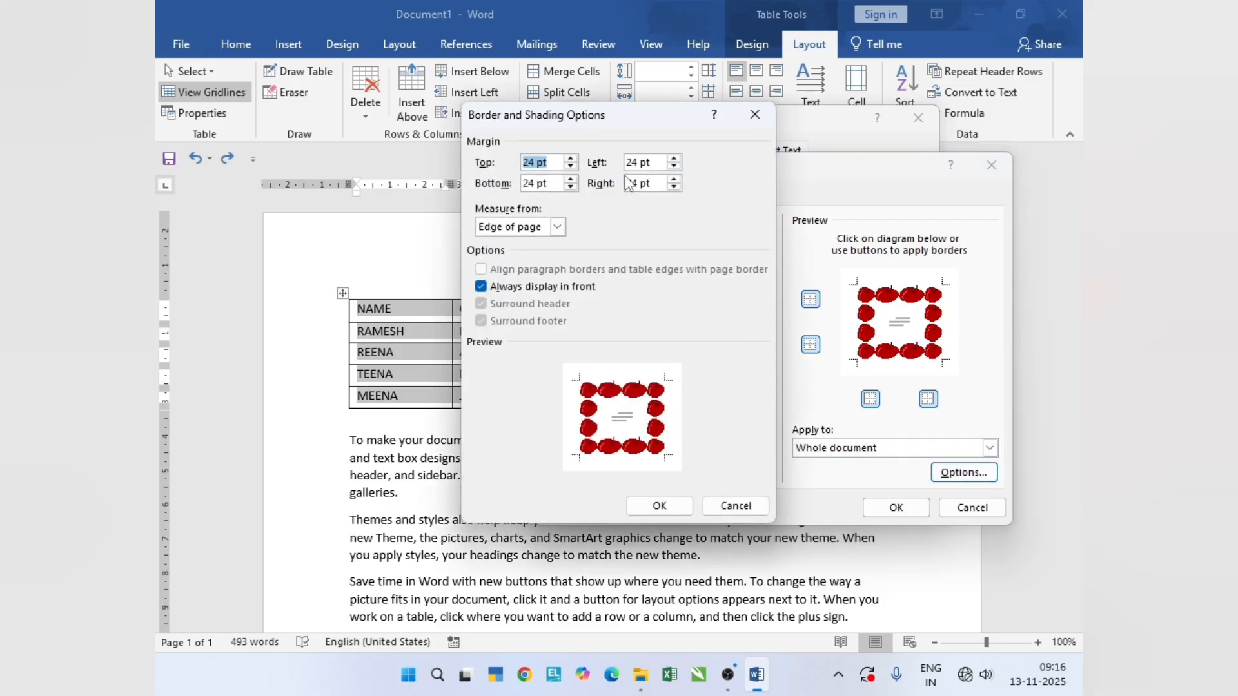
left_click(571, 160)
left_click(571, 160)
left_click(557, 228)
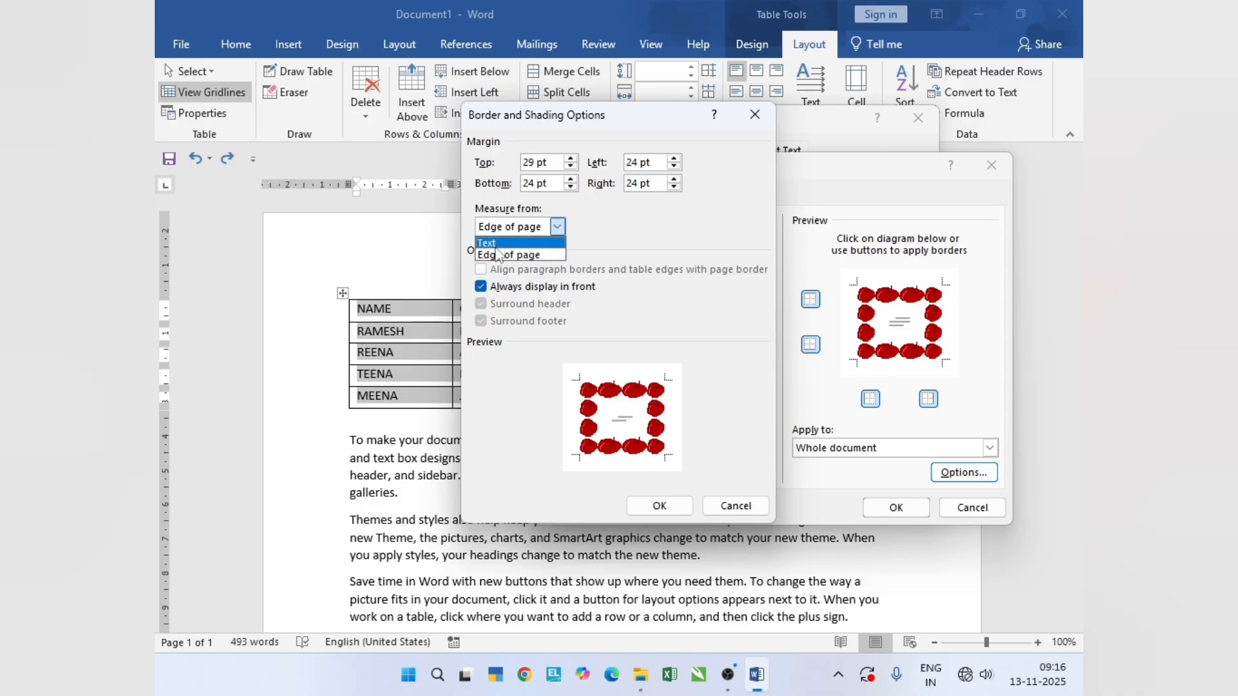
left_click(596, 243)
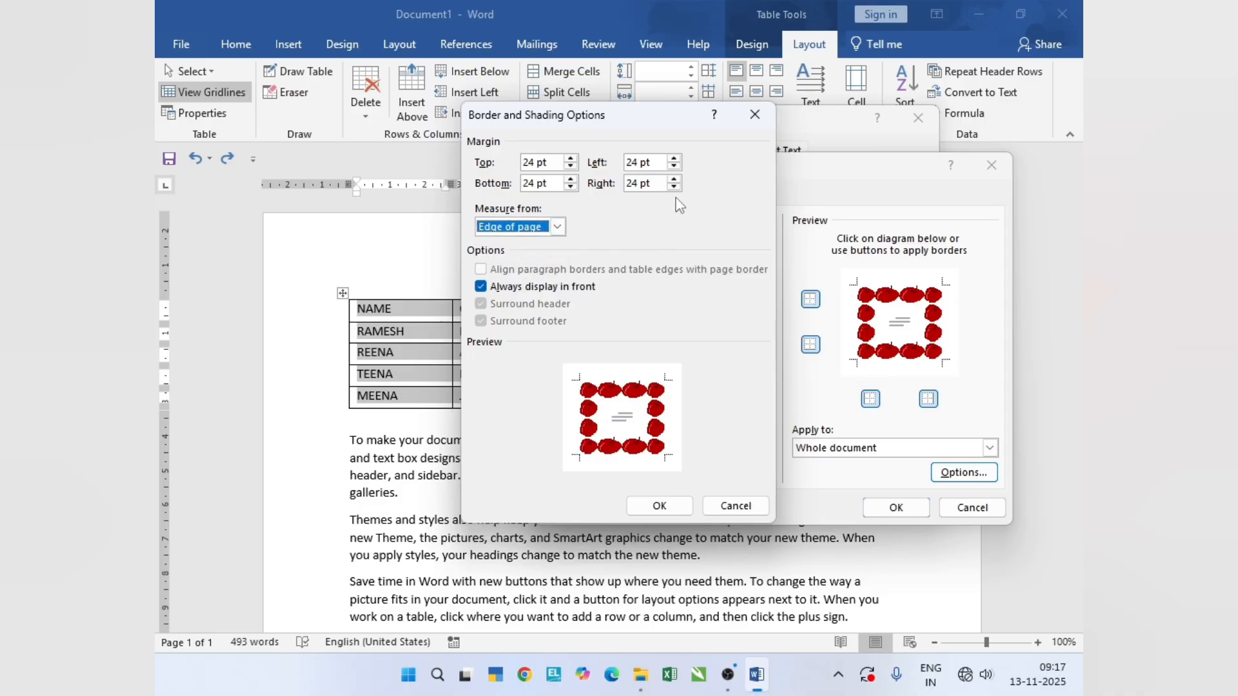
left_click(659, 506)
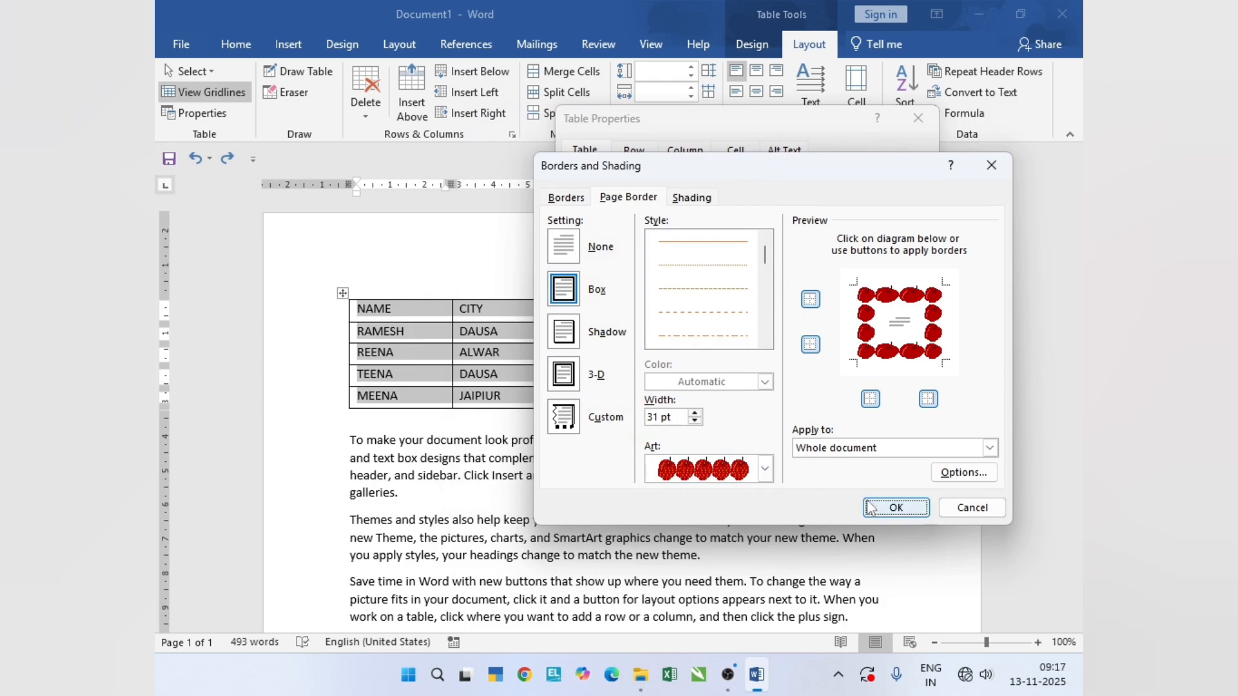
- Apply the Box table border and apple page border, review them throughout the page, and undo the change
left_click(896, 508)
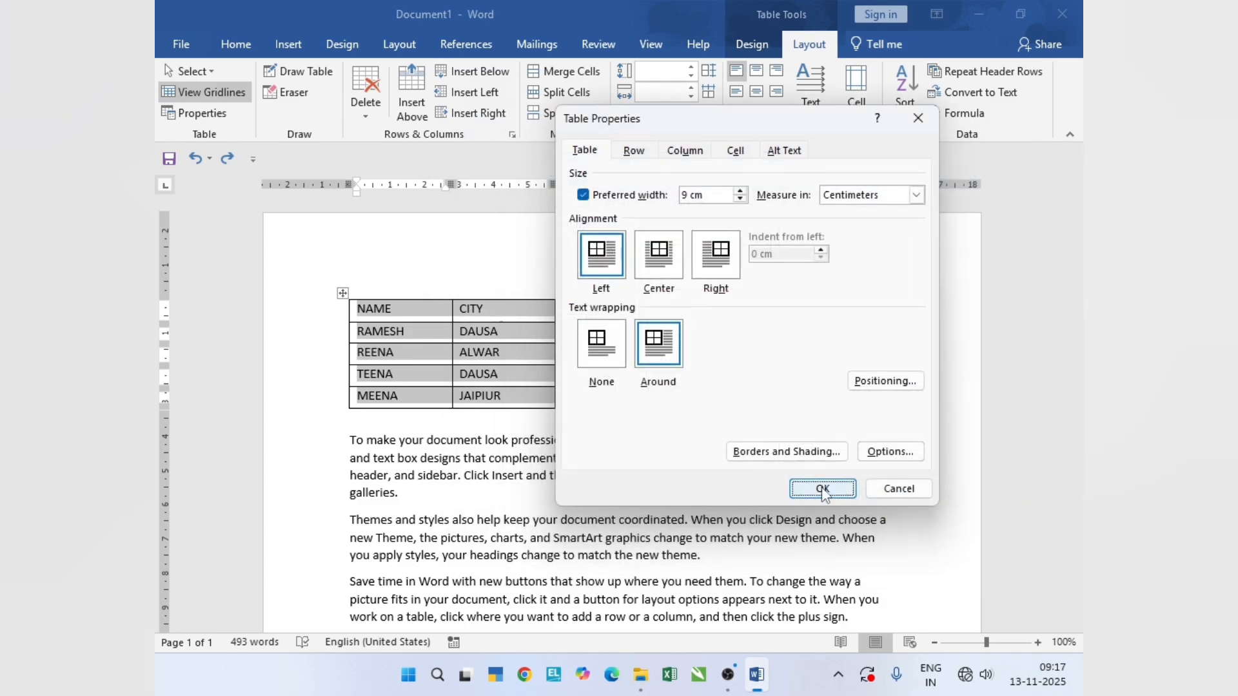
left_click(815, 489)
scroll(658, 503, "down", 10)
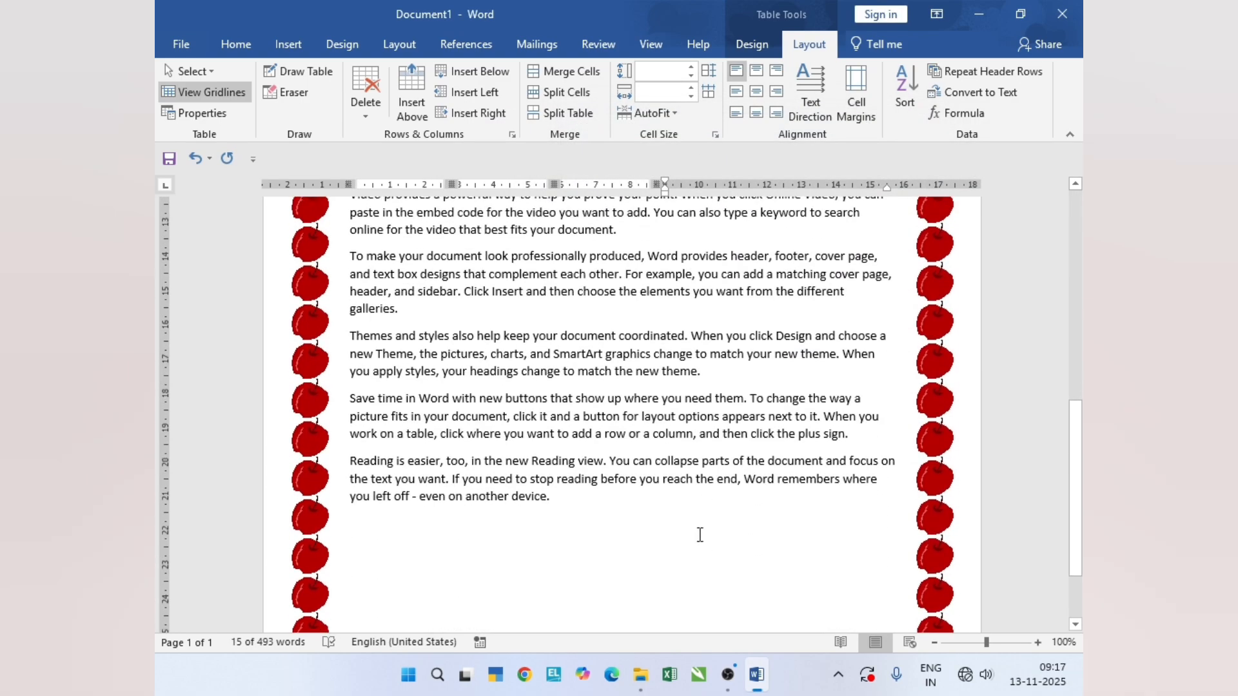
scroll(699, 534, "up", 9)
scroll(699, 534, "down", 10)
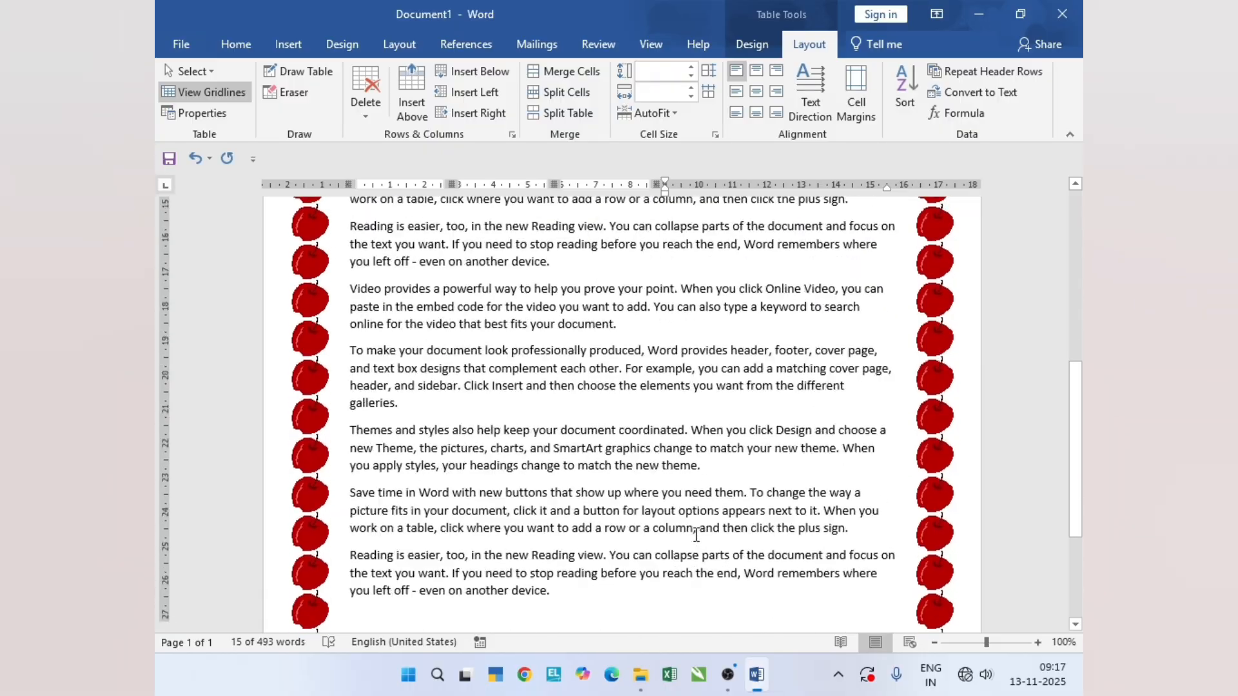
scroll(697, 528, "up", 5)
scroll(696, 529, "up", 5)
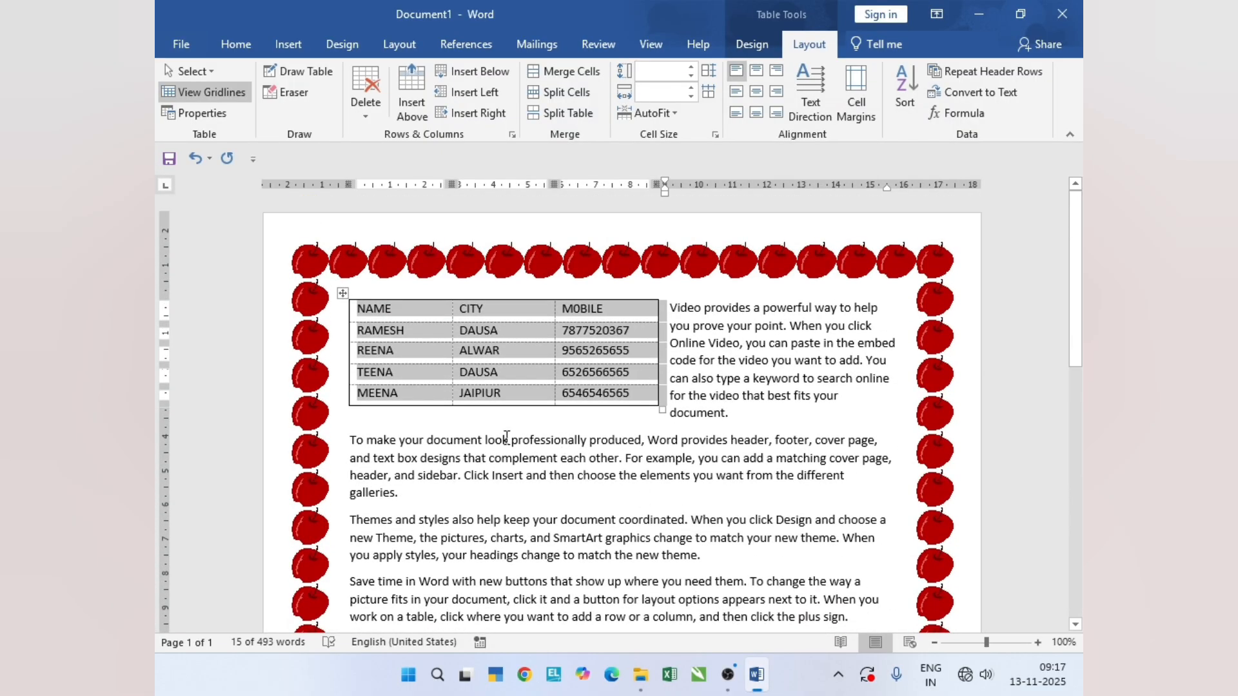
key("ctrl+z")
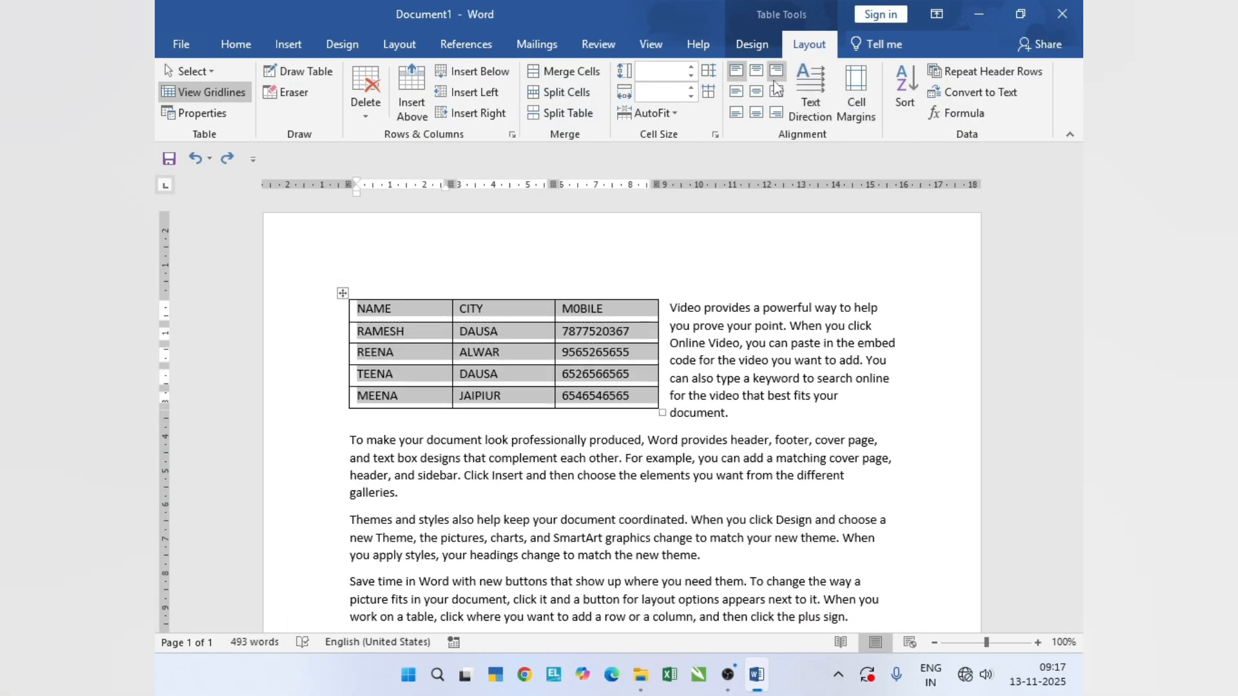
- Reopen Borders and Shading from the table's properties and set the shading fill to standard purple
left_click(193, 113)
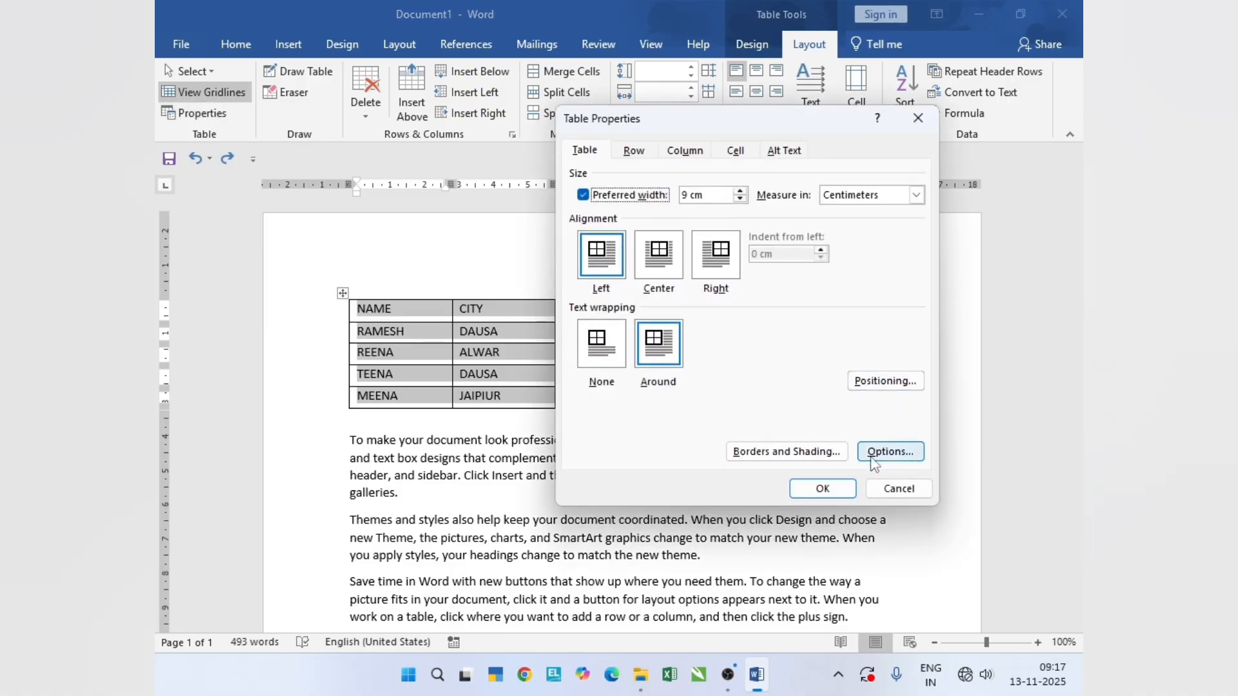
left_click(819, 459)
left_click(641, 198)
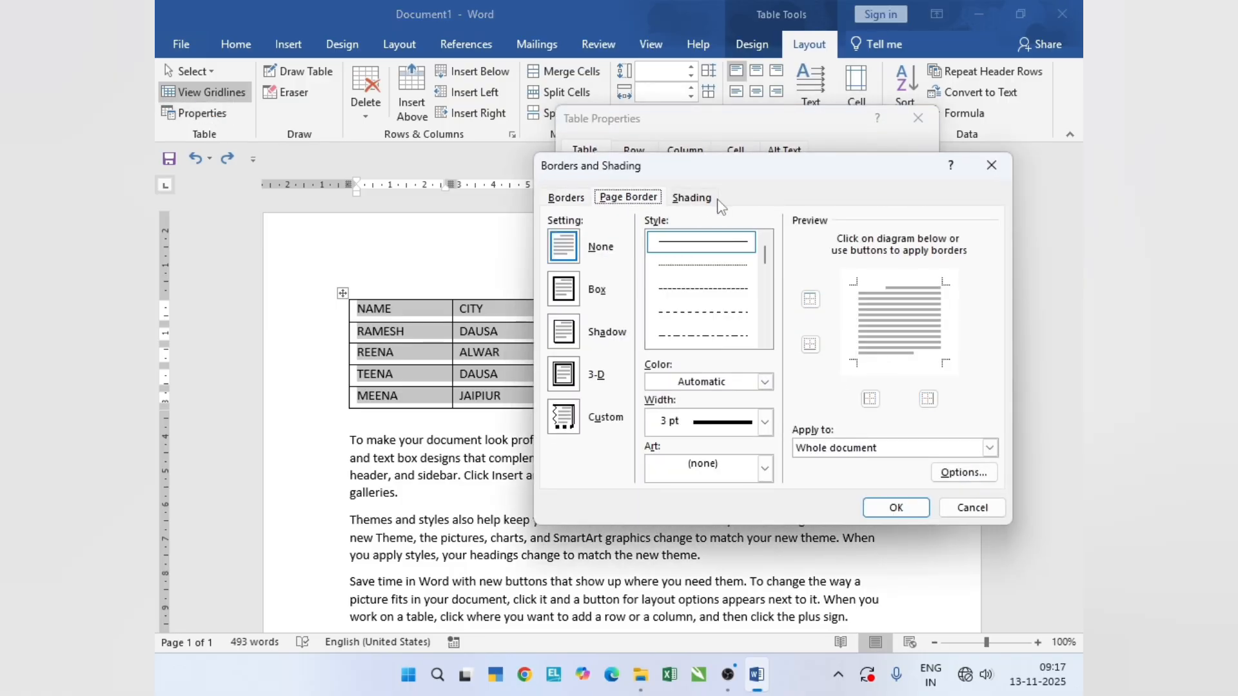
left_click(704, 200)
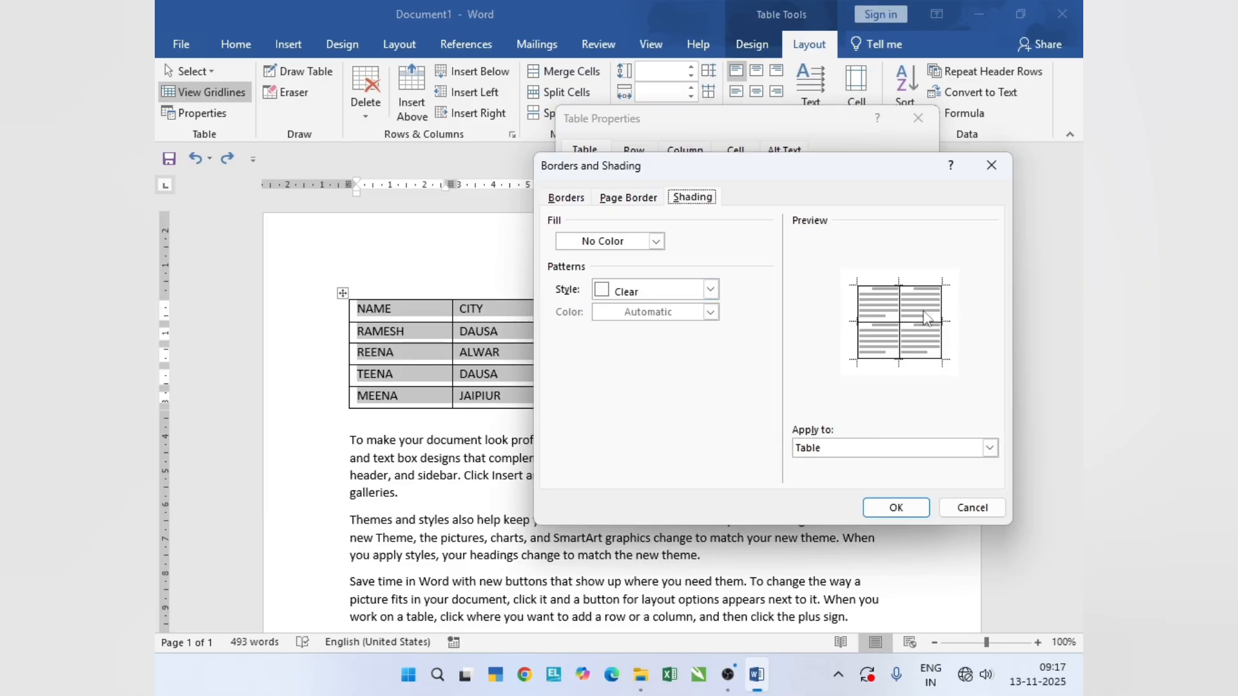
left_click(656, 241)
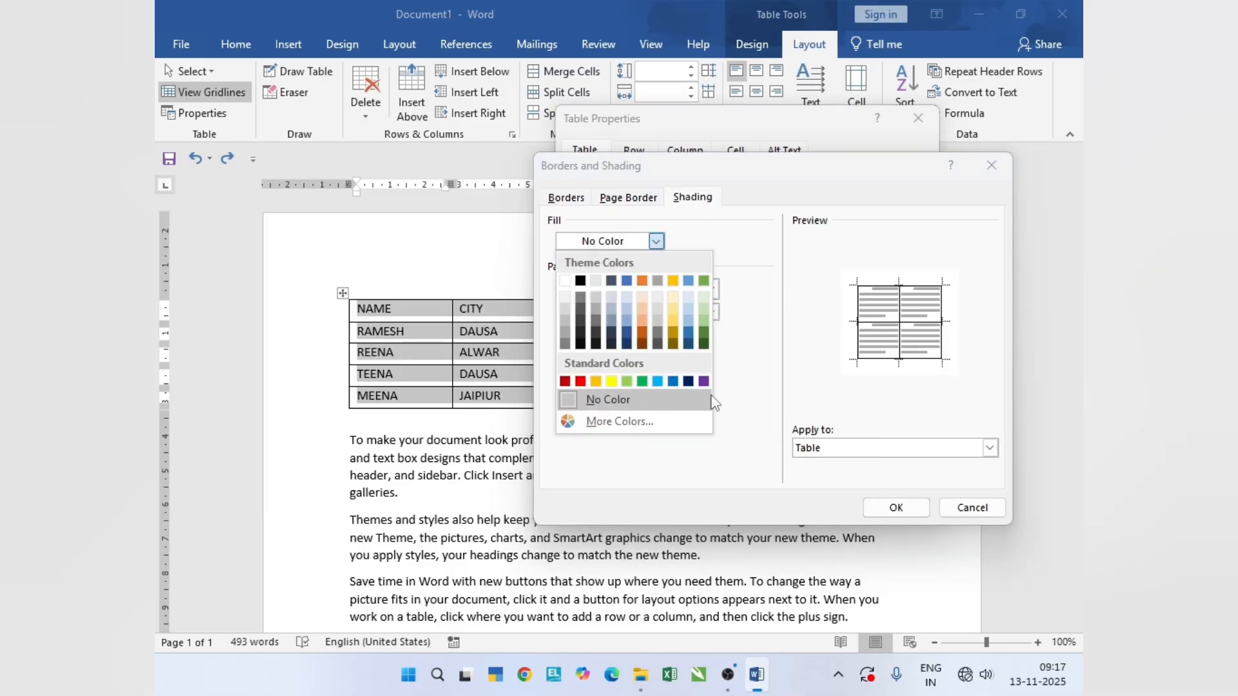
left_click(703, 382)
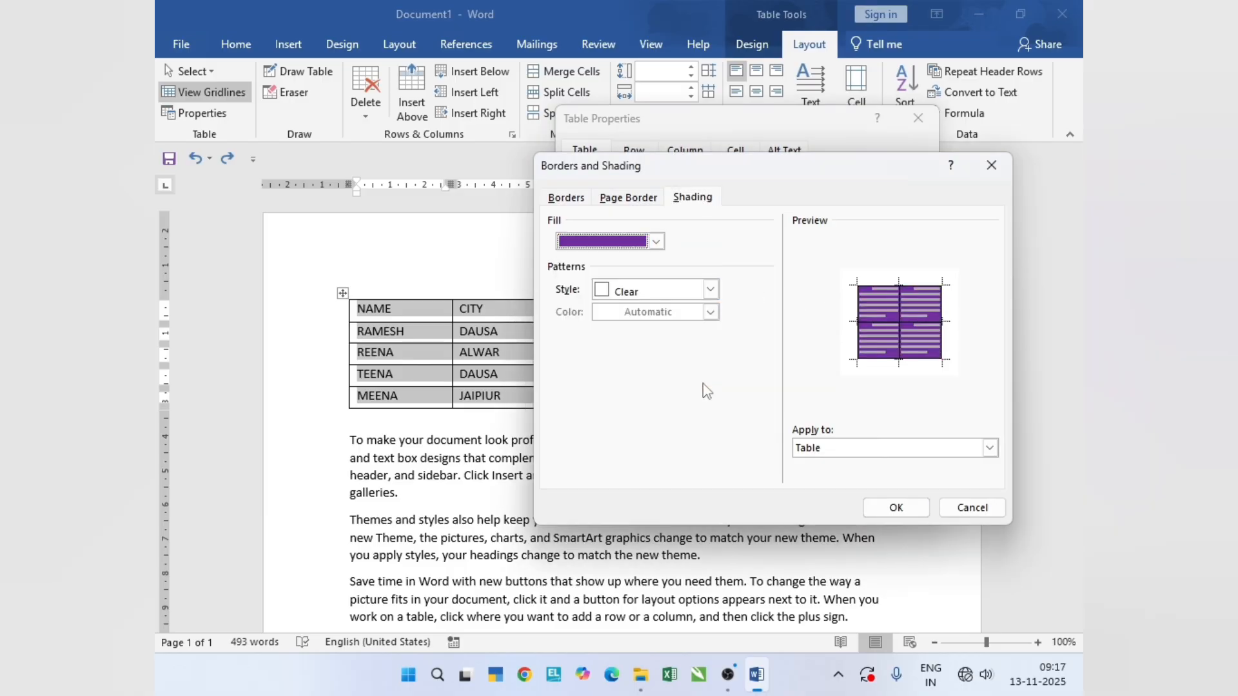
- Set the shading pattern style to 20% and the pattern color to red
left_click(710, 292)
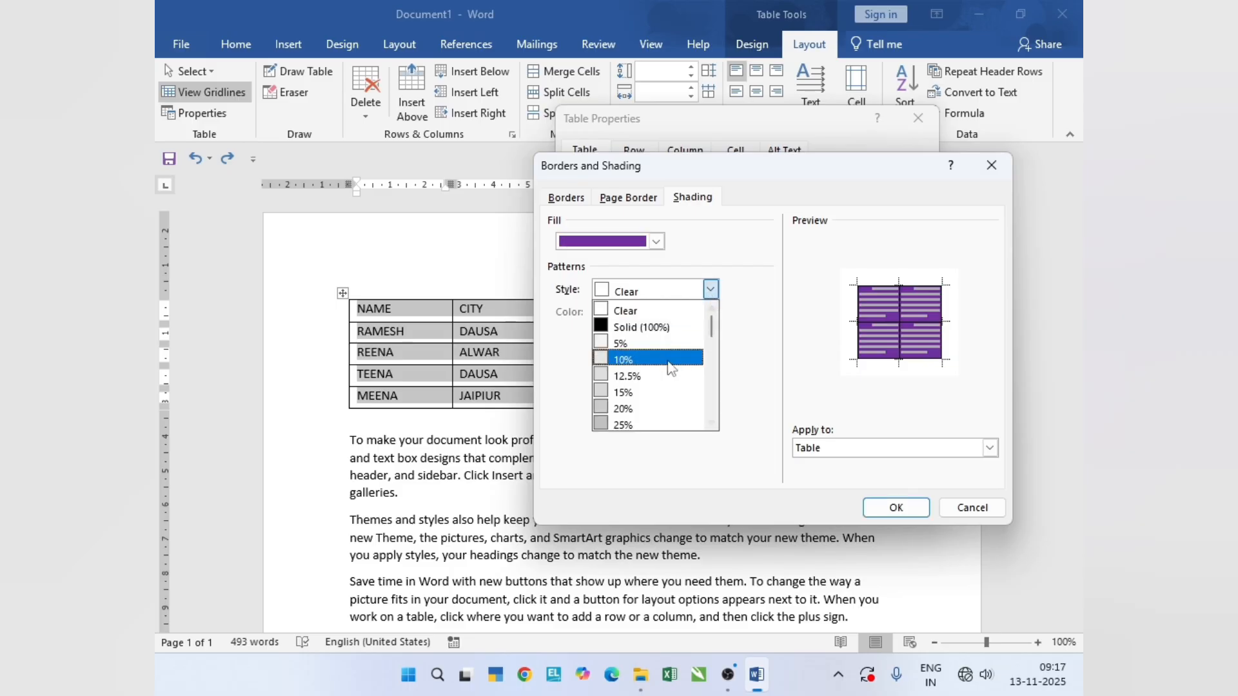
left_click(685, 415)
left_click(710, 312)
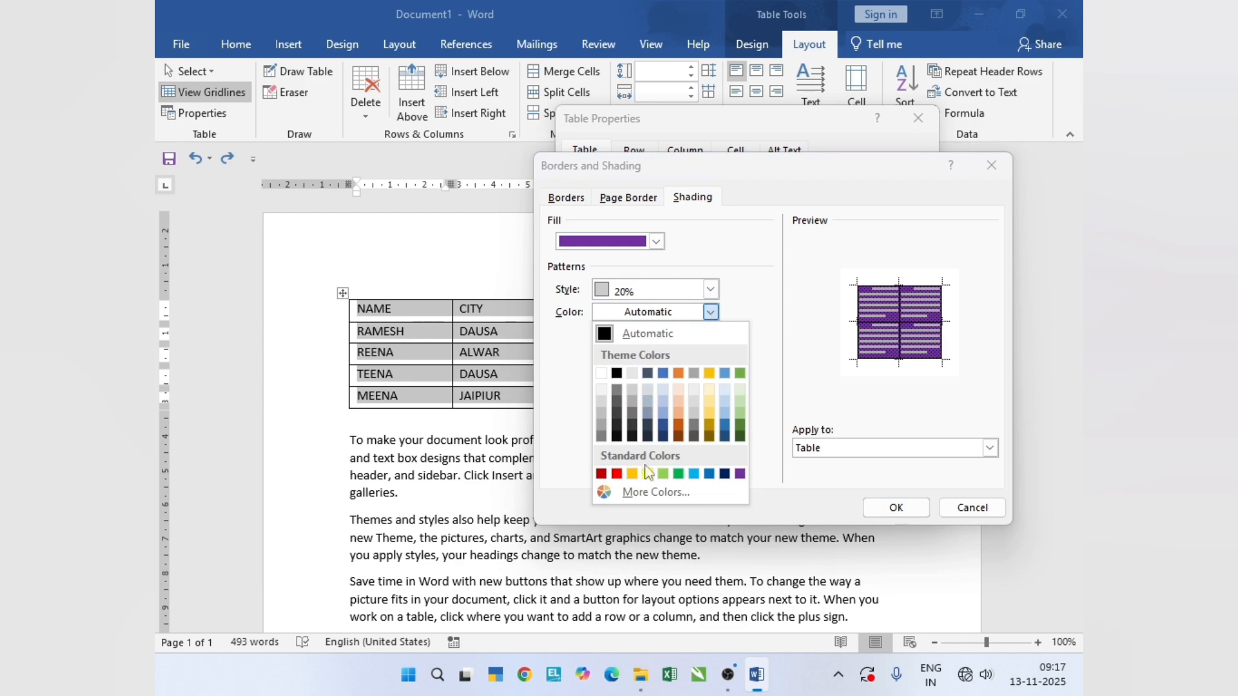
left_click(617, 474)
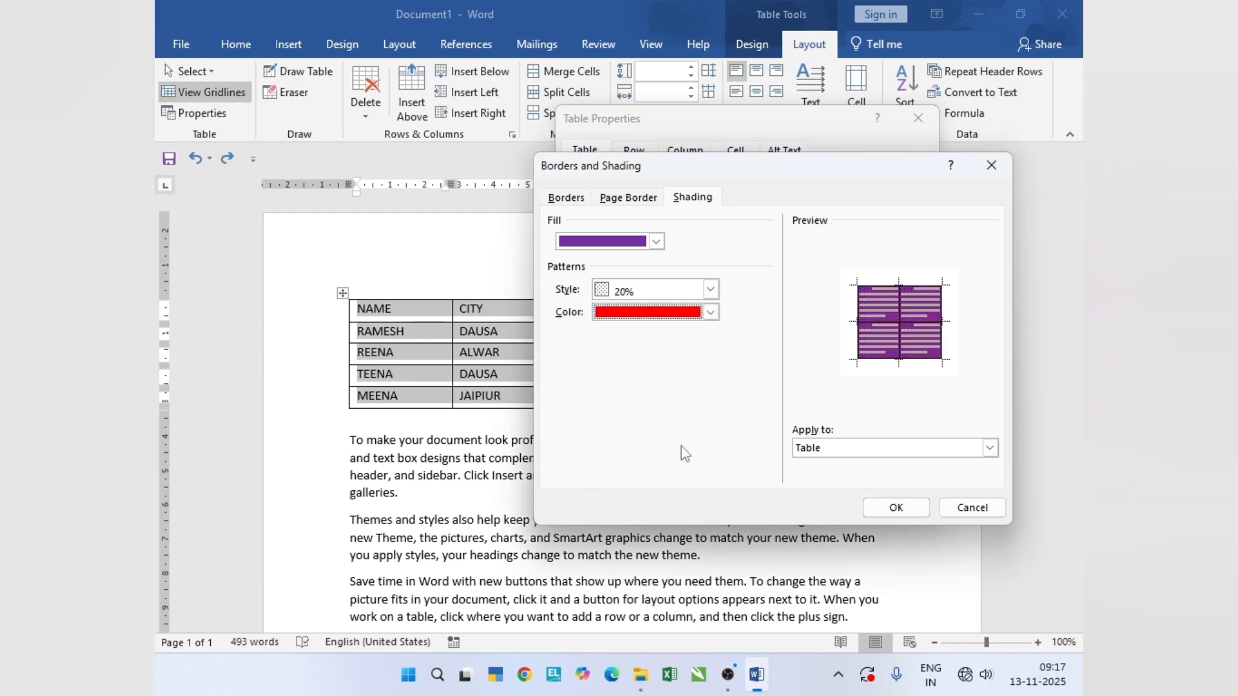
- Apply the purple and red shading to Table, confirm the table properties, and undo the shading
left_click(968, 450)
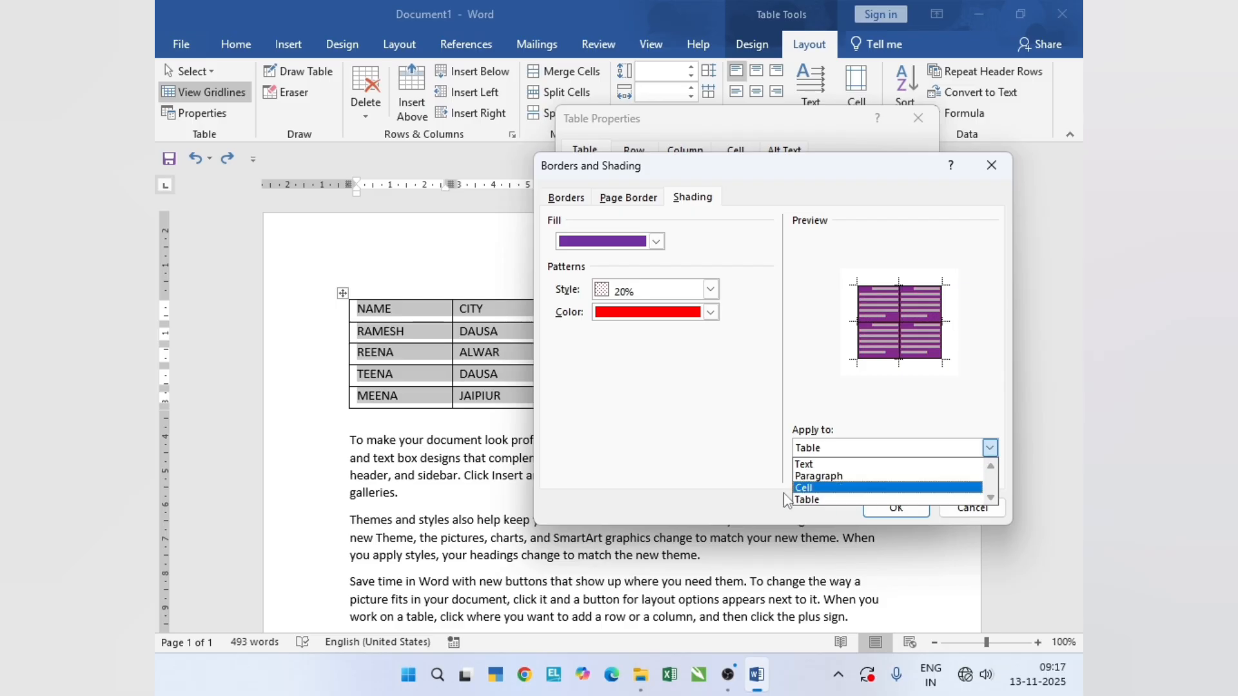
left_click(850, 501)
left_click(885, 509)
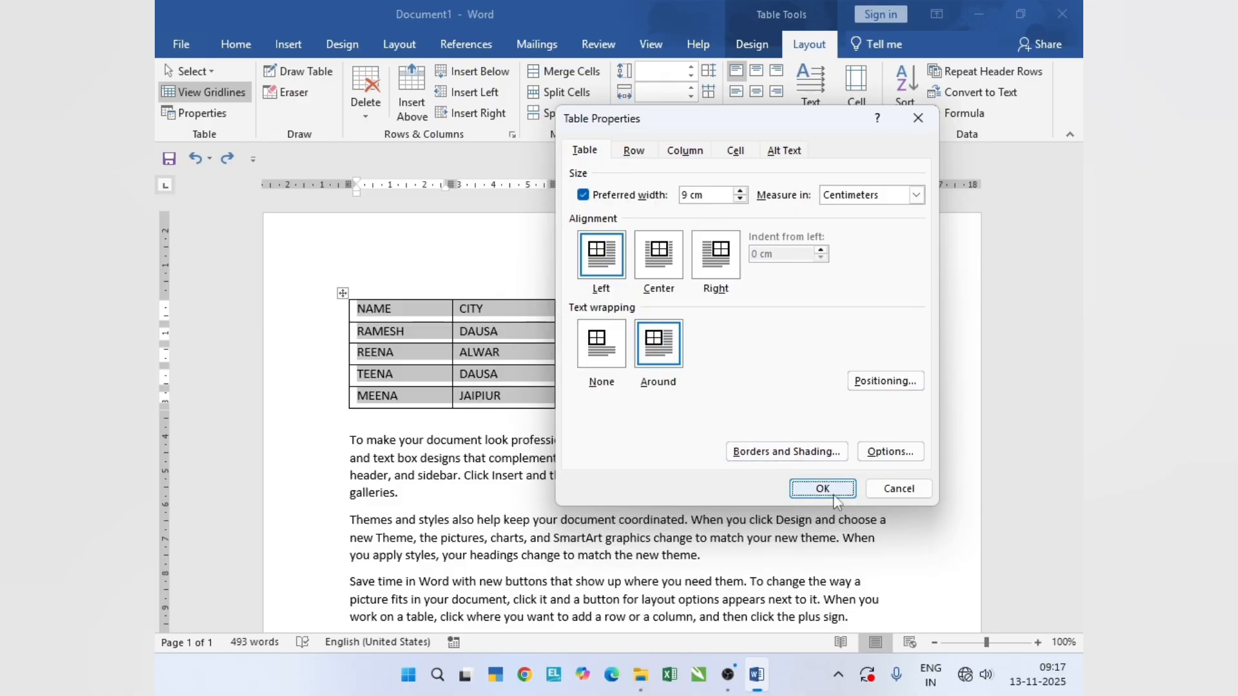
left_click(801, 487)
left_click(525, 392)
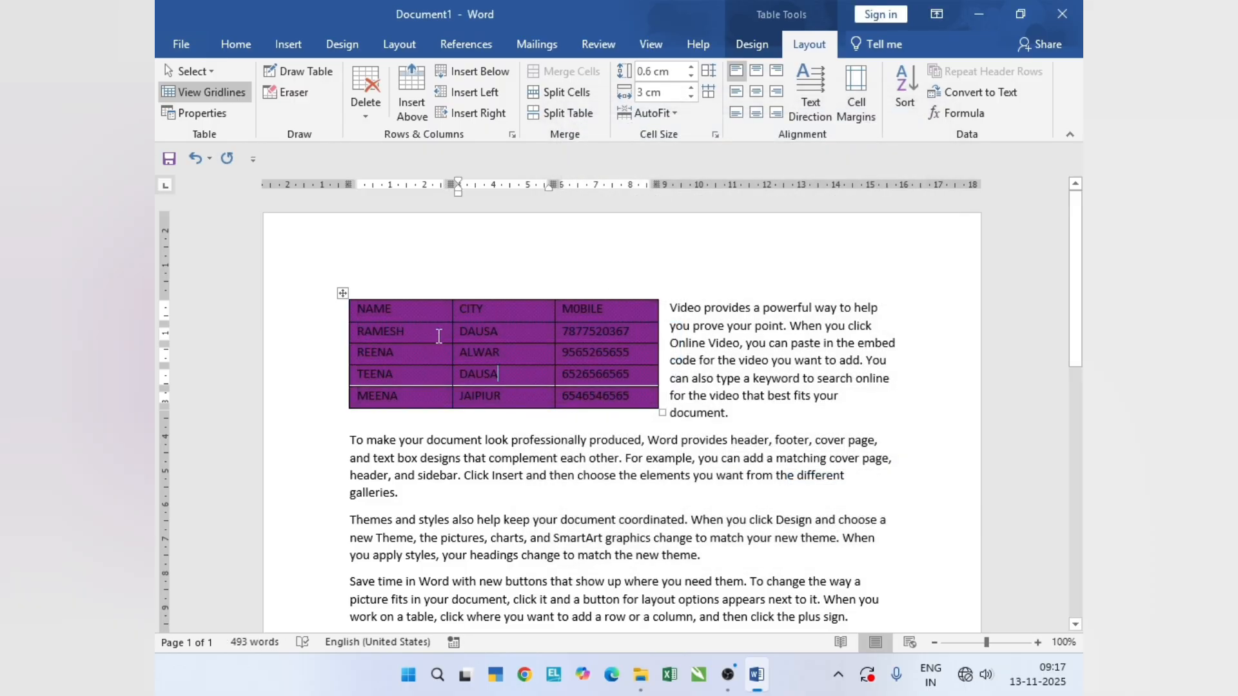
key("ctrl+z")
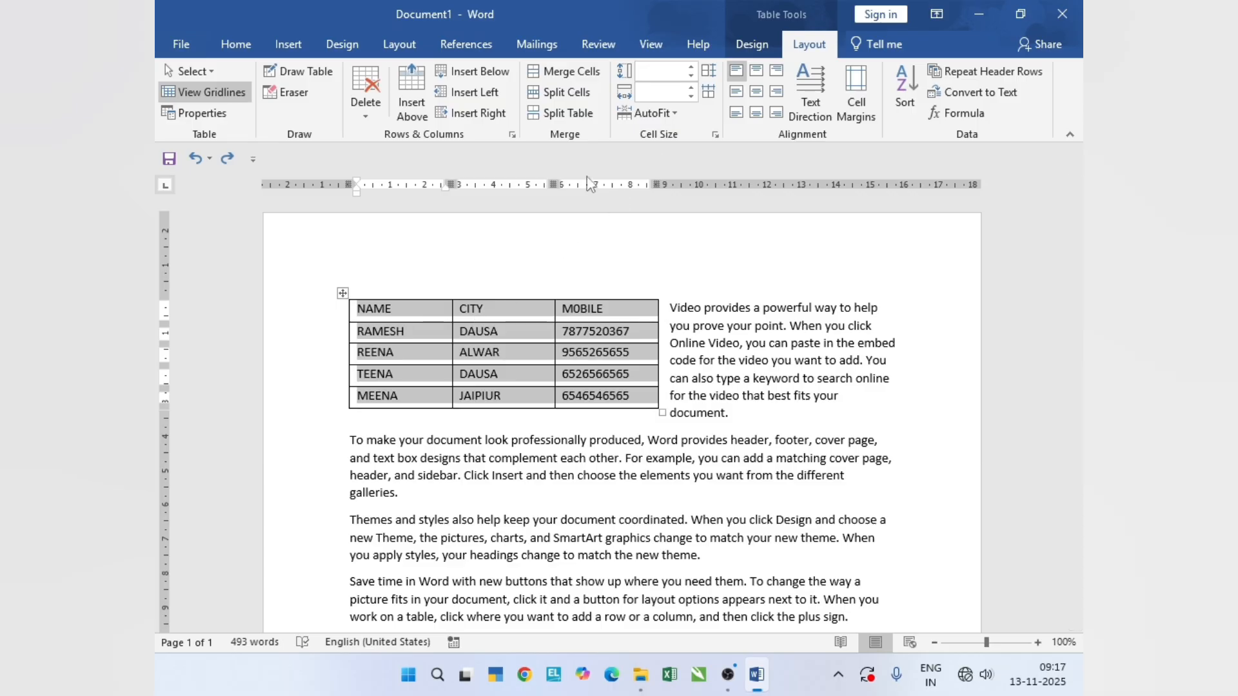
- Turn off the preferred width in the table's properties and open Table Options
left_click(223, 113)
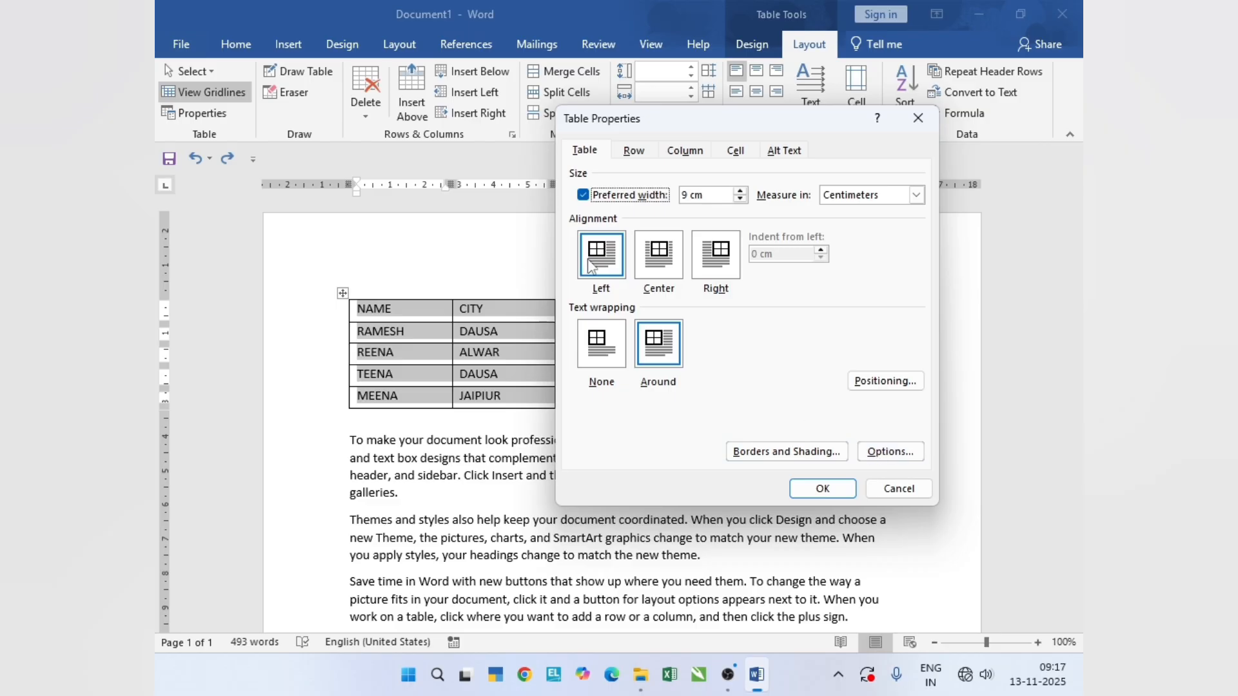
left_click(626, 196)
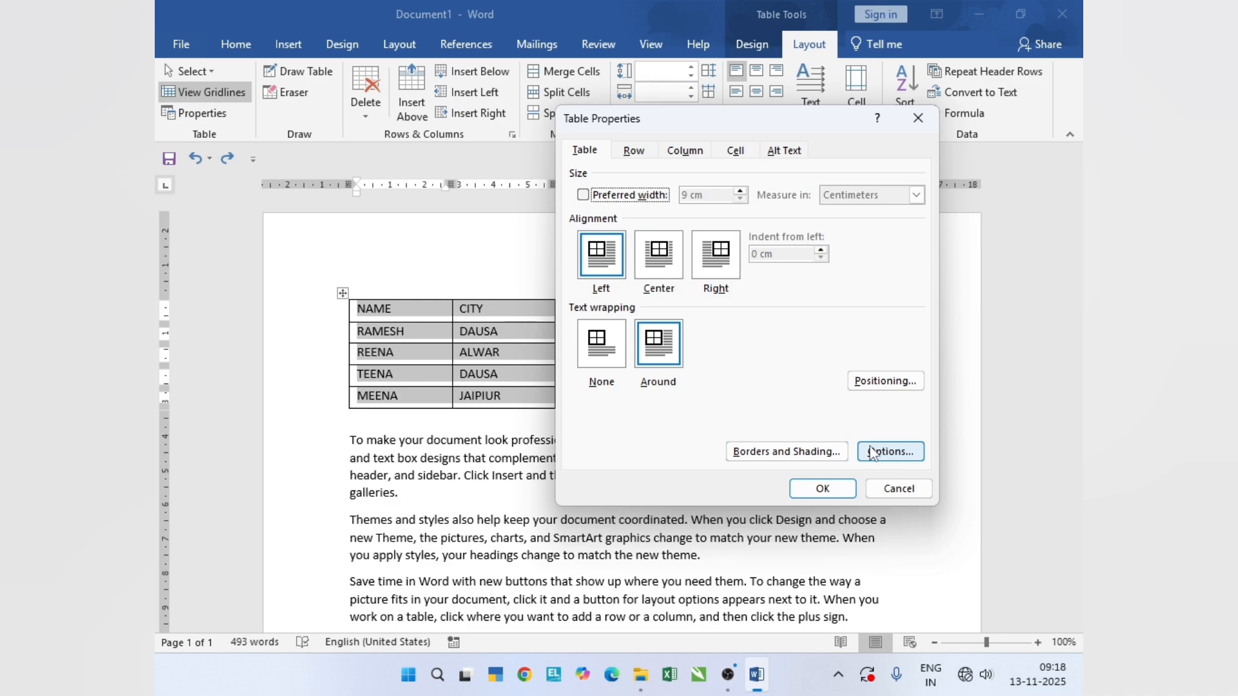
left_click(906, 455)
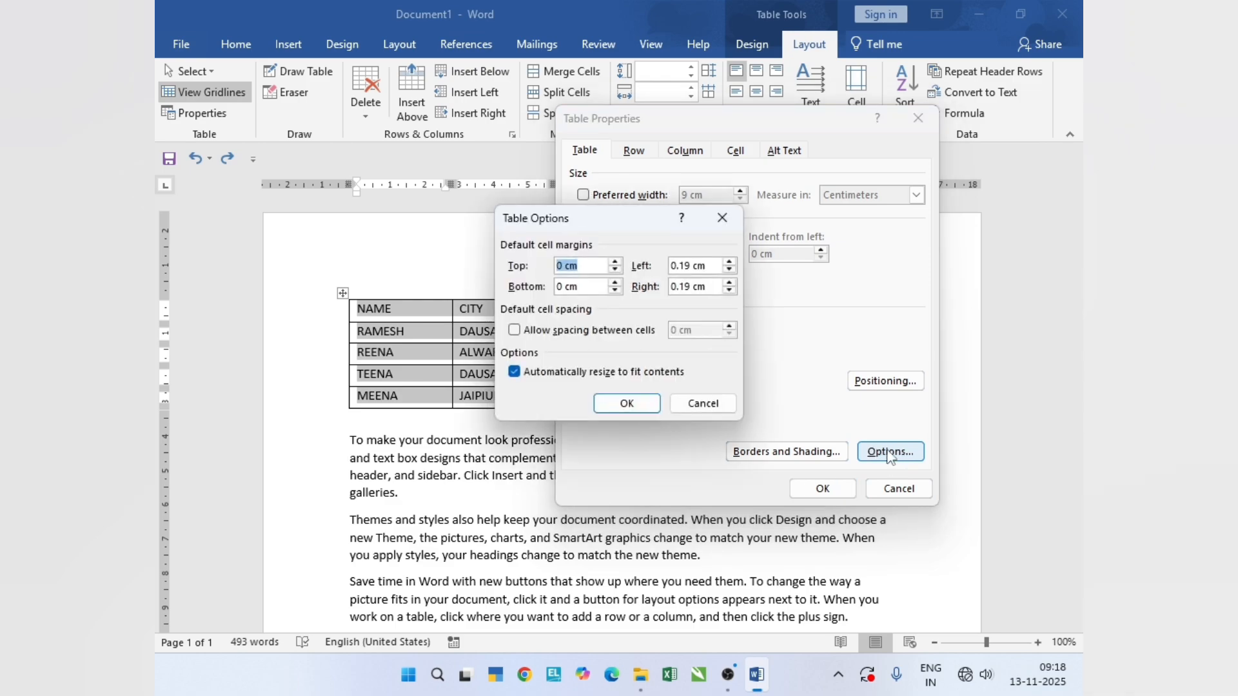
- Set the default cell margins to 0.45 cm at the top and 0.55 cm on the right
left_click_drag(638, 227, 736, 191)
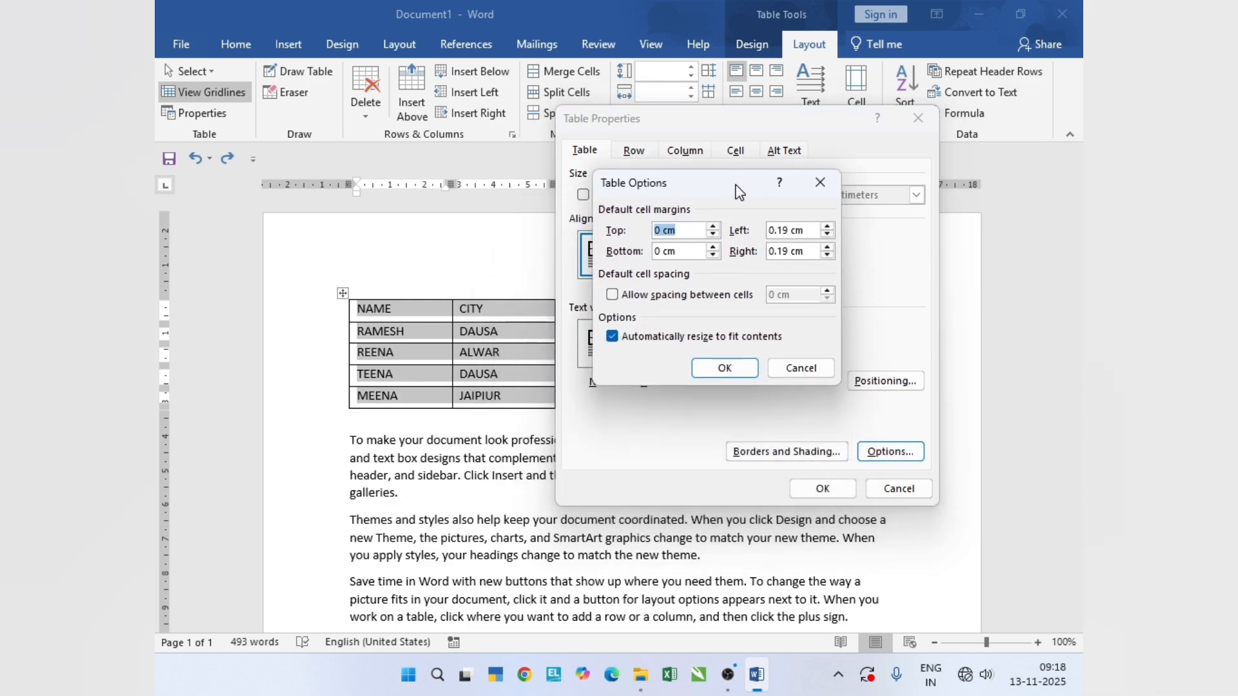
left_click(713, 226)
left_click(713, 226)
left_click(713, 226)
left_click(713, 226)
left_click(828, 248)
left_click(827, 248)
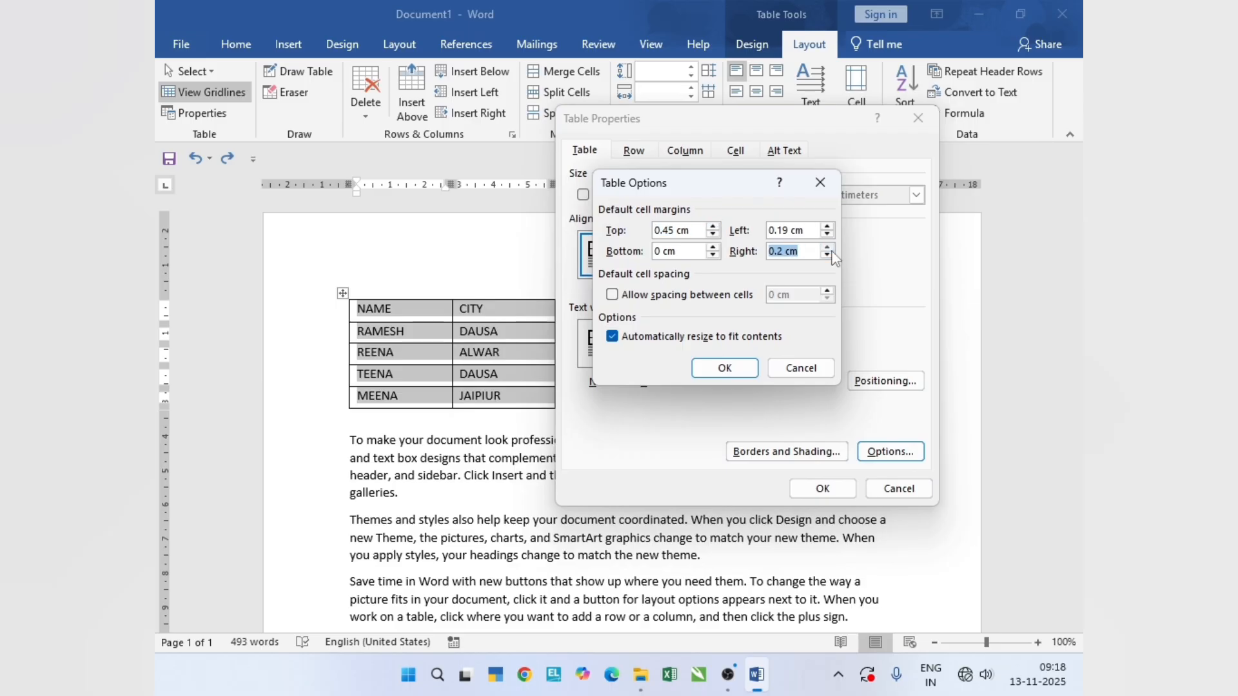
left_click(828, 248)
left_click(828, 248)
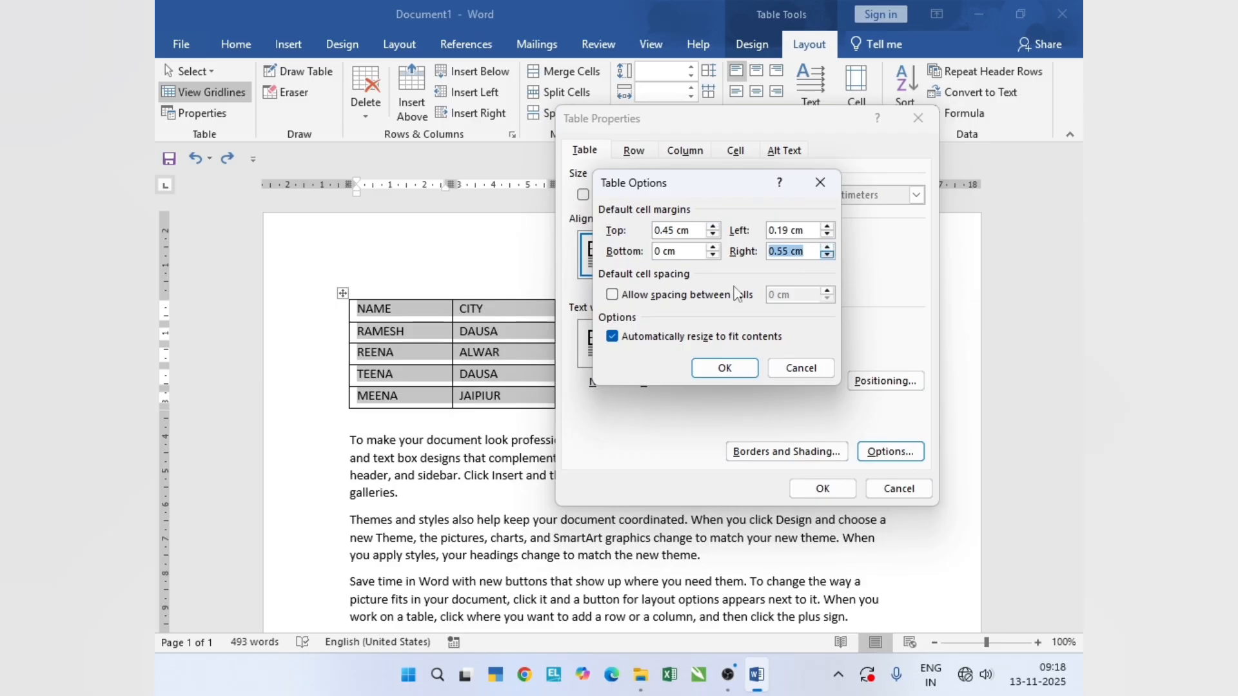
- Allow spacing between the cells, increase the default spacing, and apply the table options and properties
left_click(641, 298)
left_click(827, 291)
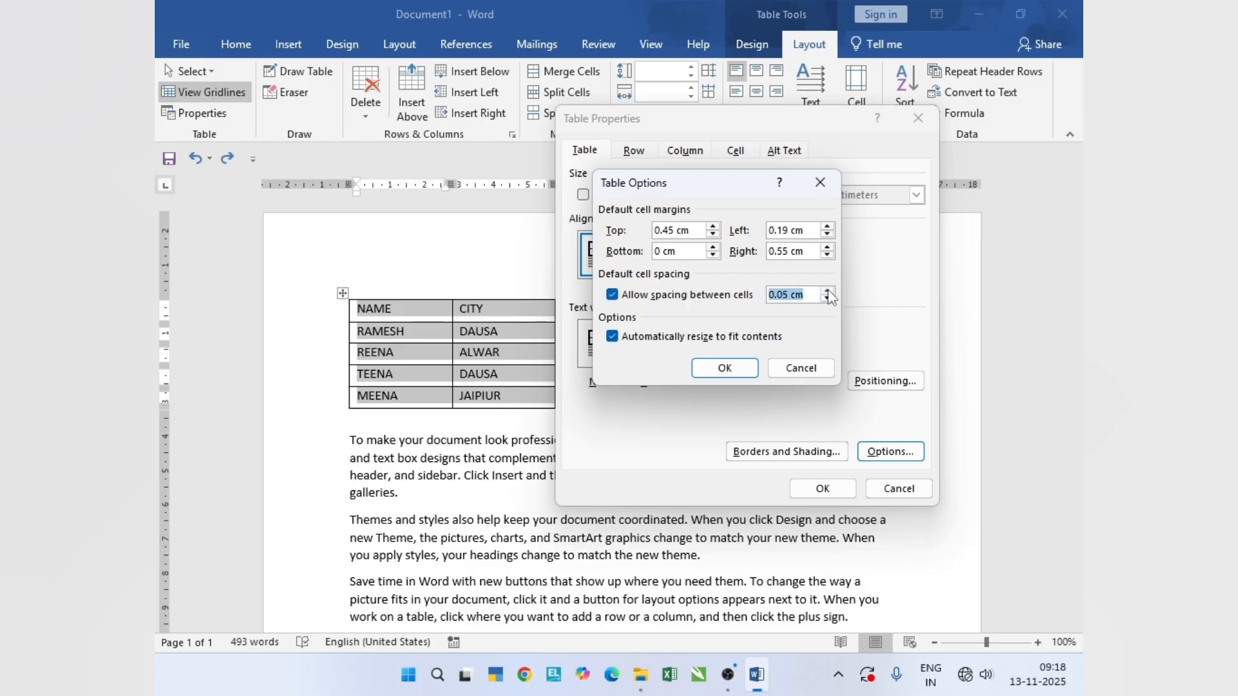
left_click(827, 290)
left_click(827, 291)
left_click(827, 291)
left_click(828, 291)
left_click(725, 368)
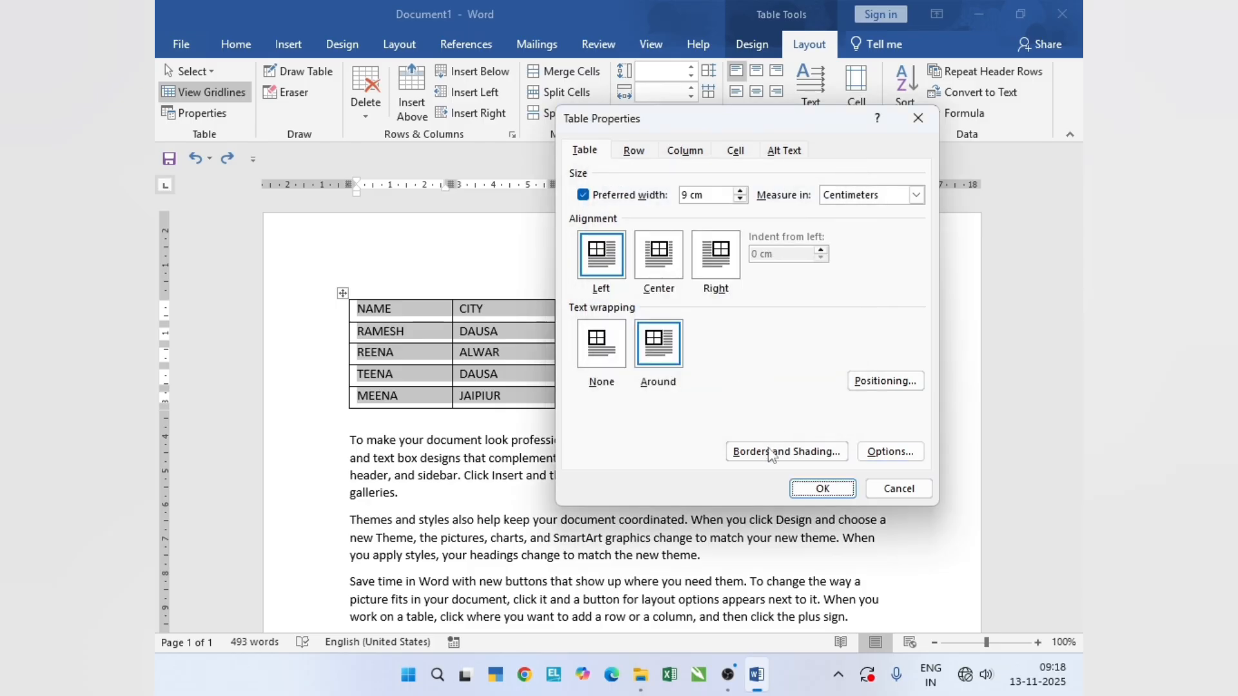
left_click(815, 490)
- Check the spaced-out table on the page and undo the cell margin and spacing changes
scroll(636, 453, "down", 6)
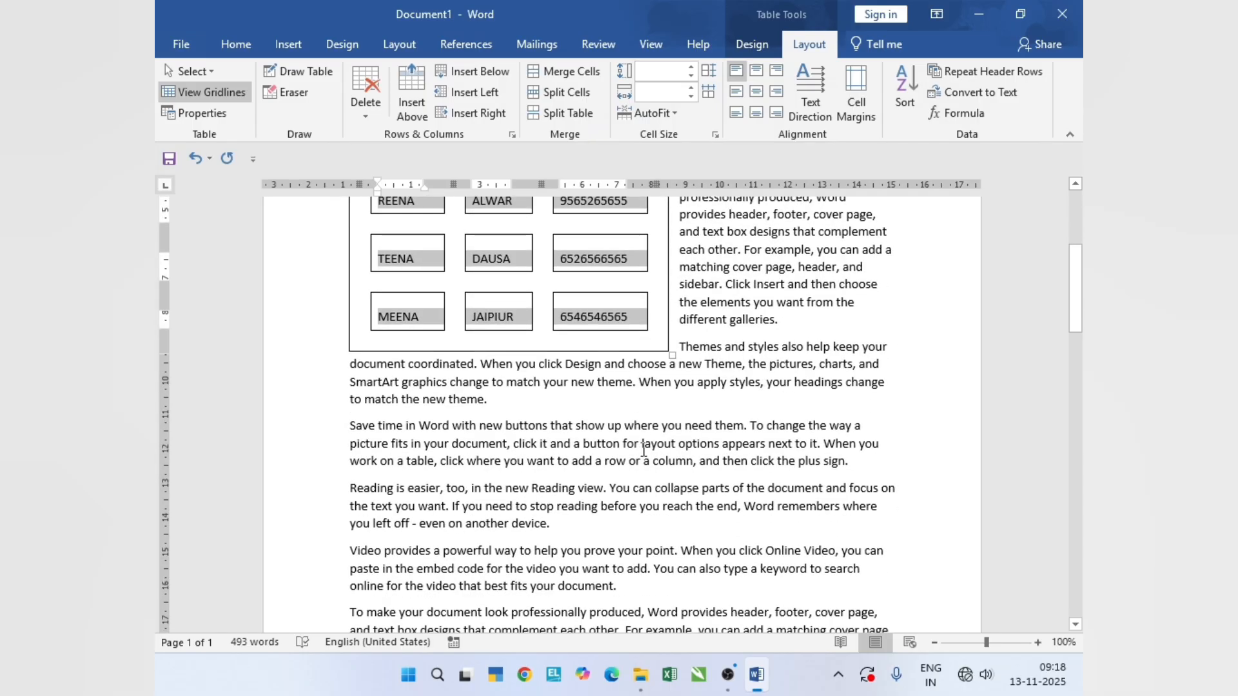
scroll(641, 446, "up", 6)
key("ctrl+z")
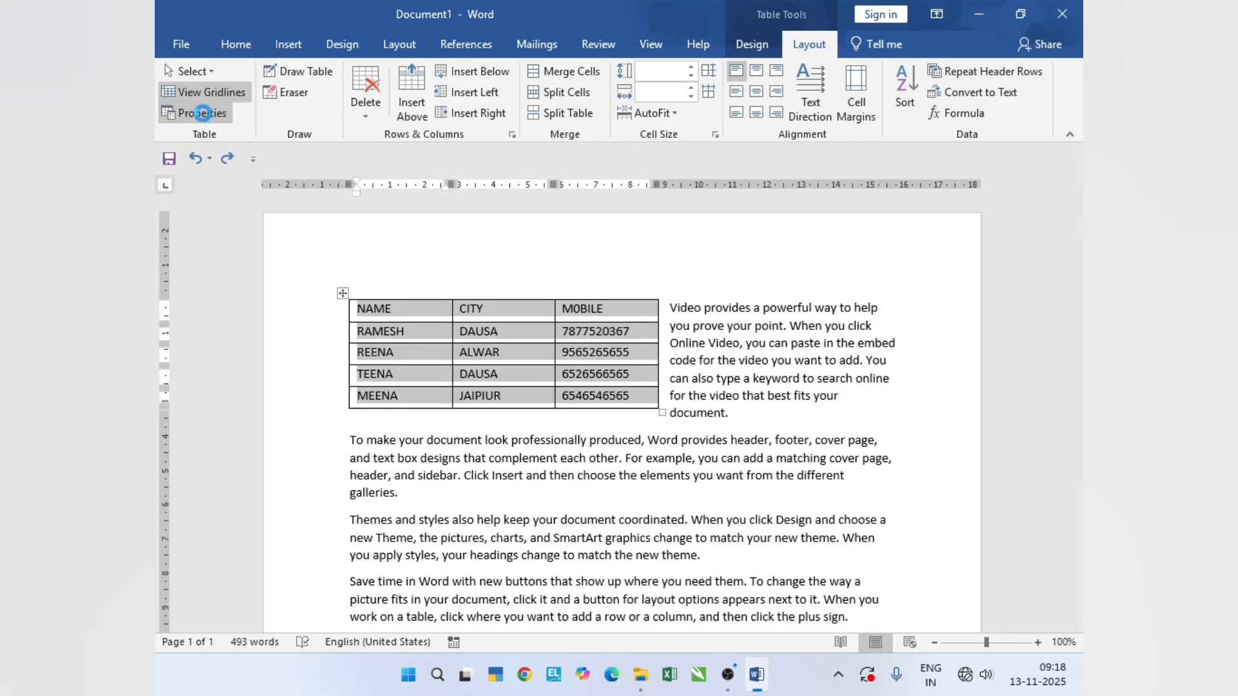
- Reopen the table properties and look at the Borders and Shading settings without changing them
left_click(193, 112)
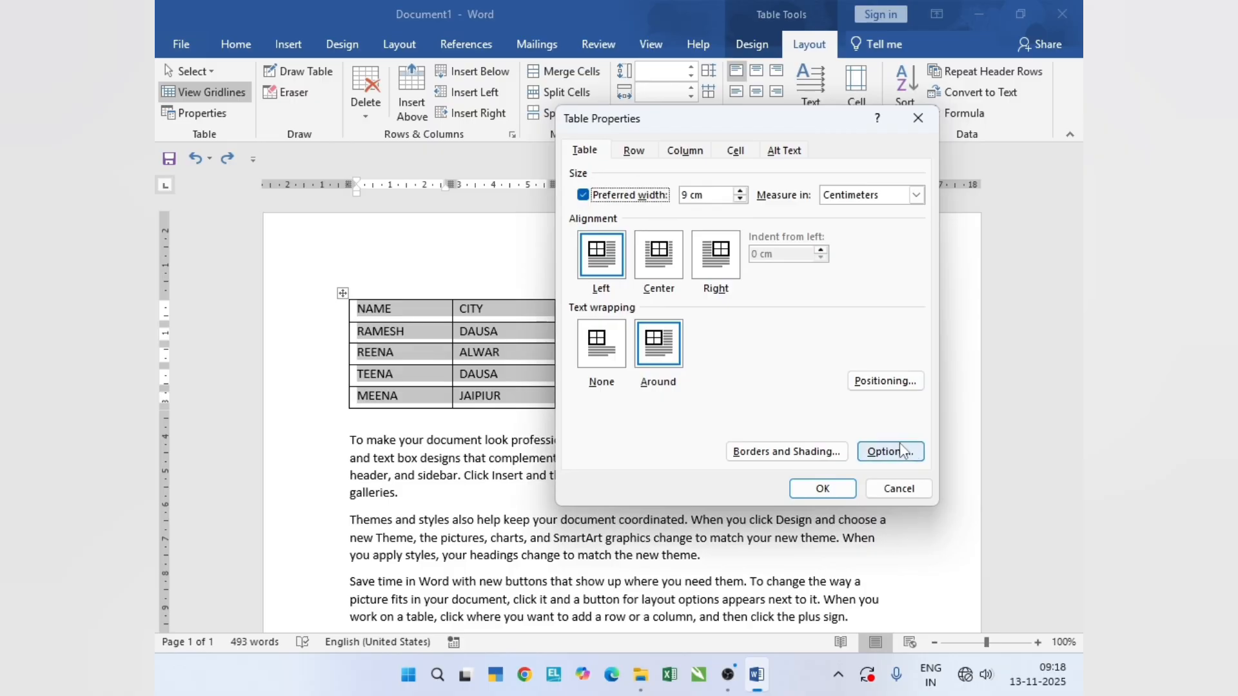
left_click(785, 452)
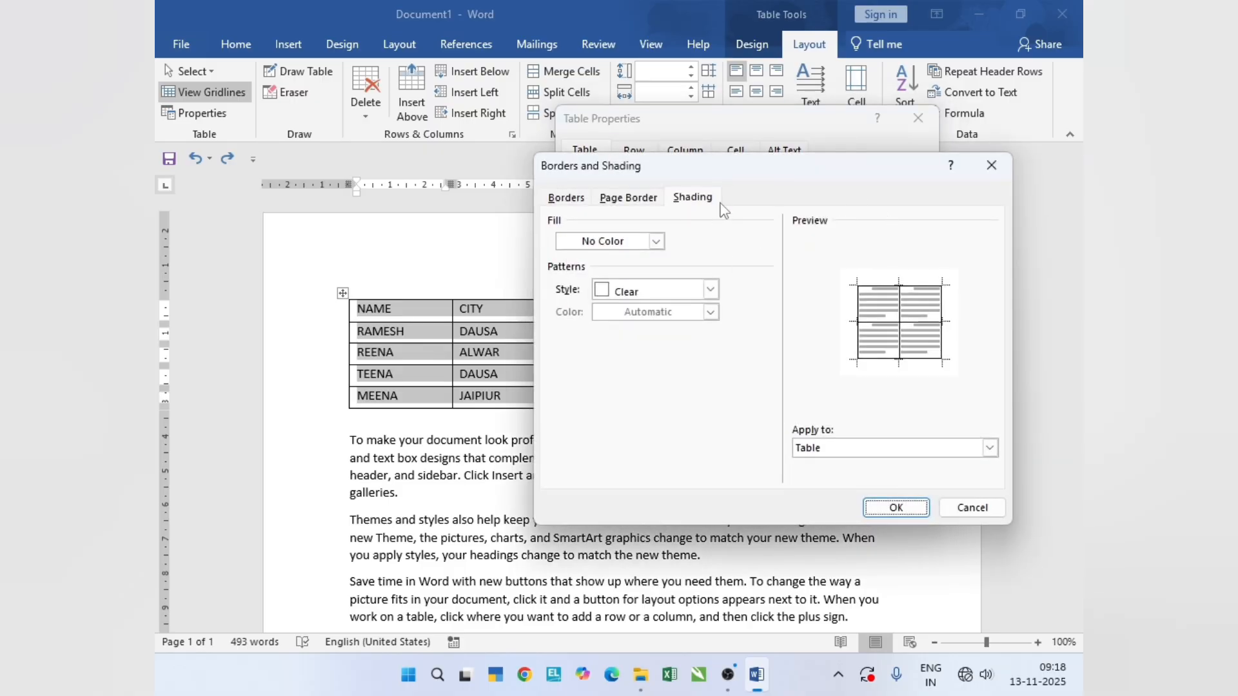
left_click(1001, 173)
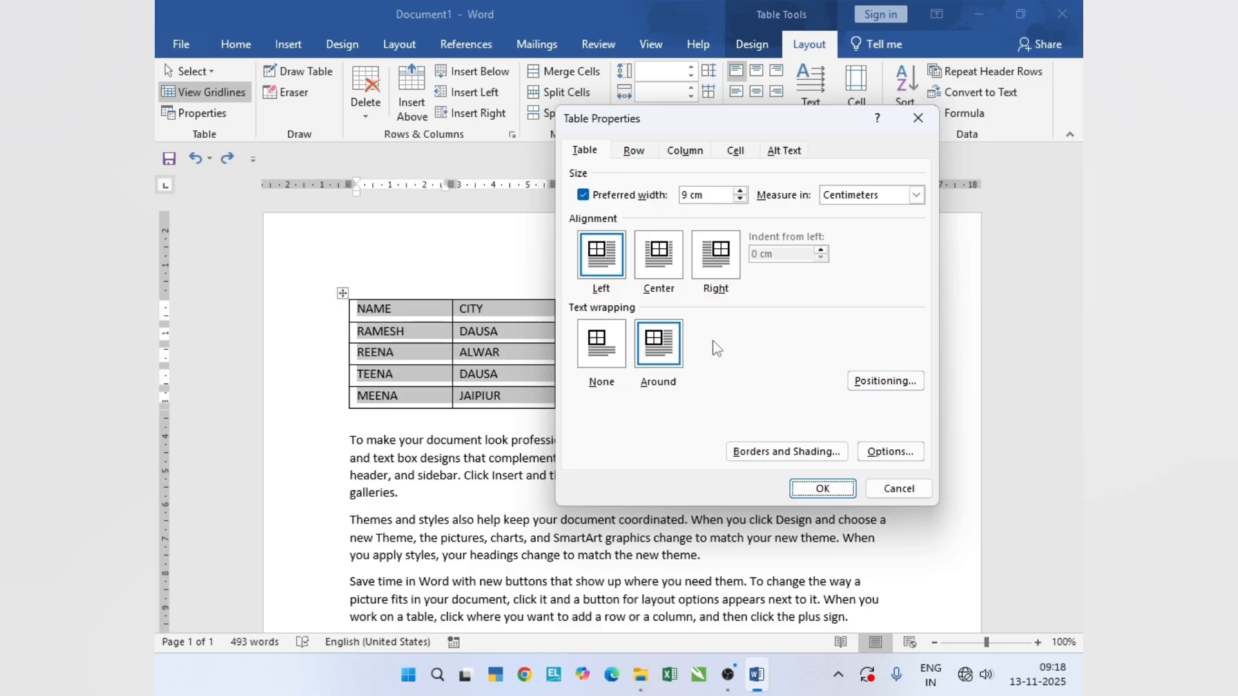
- Specify a height of 2 cm for all rows of the table and apply it
left_click(635, 153)
left_click_drag(748, 127, 788, 169)
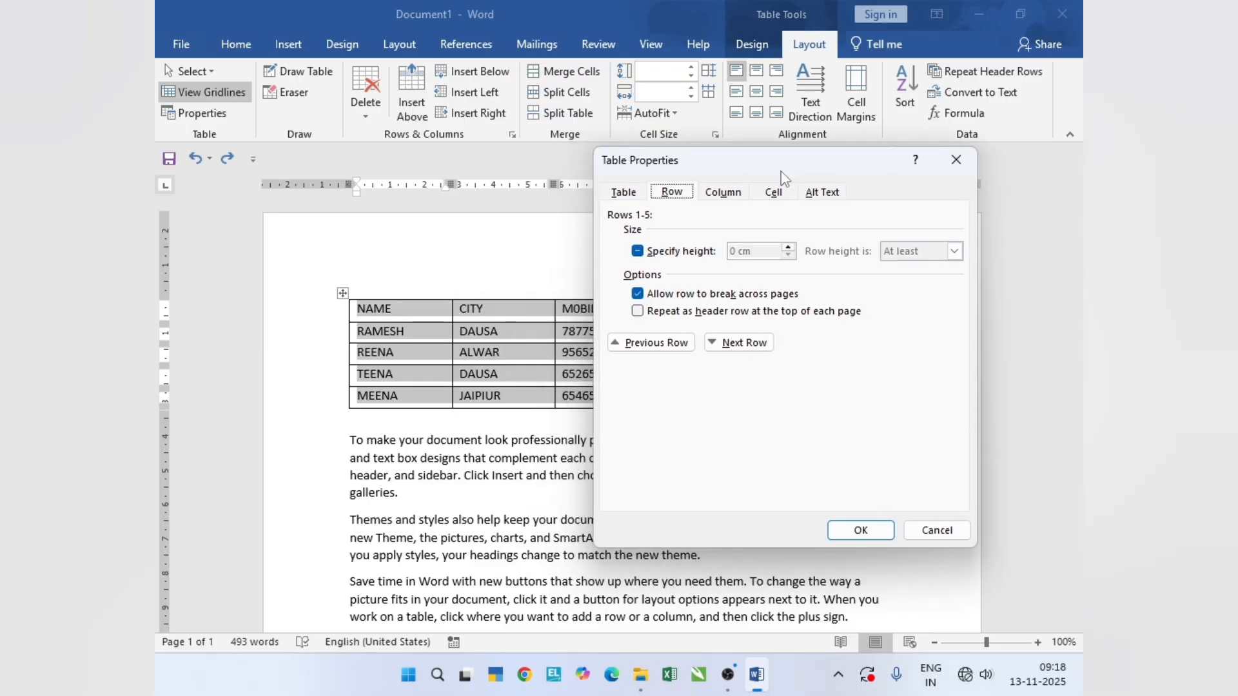
left_click(682, 252)
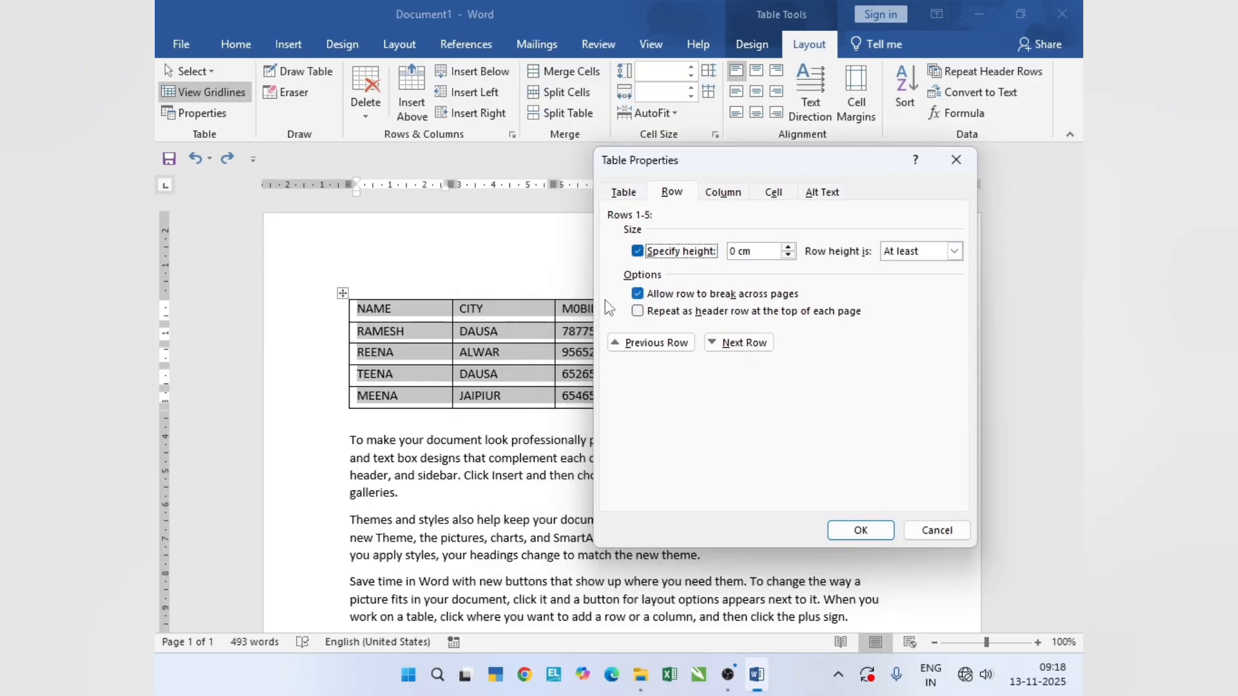
left_click(788, 247)
left_click(788, 247)
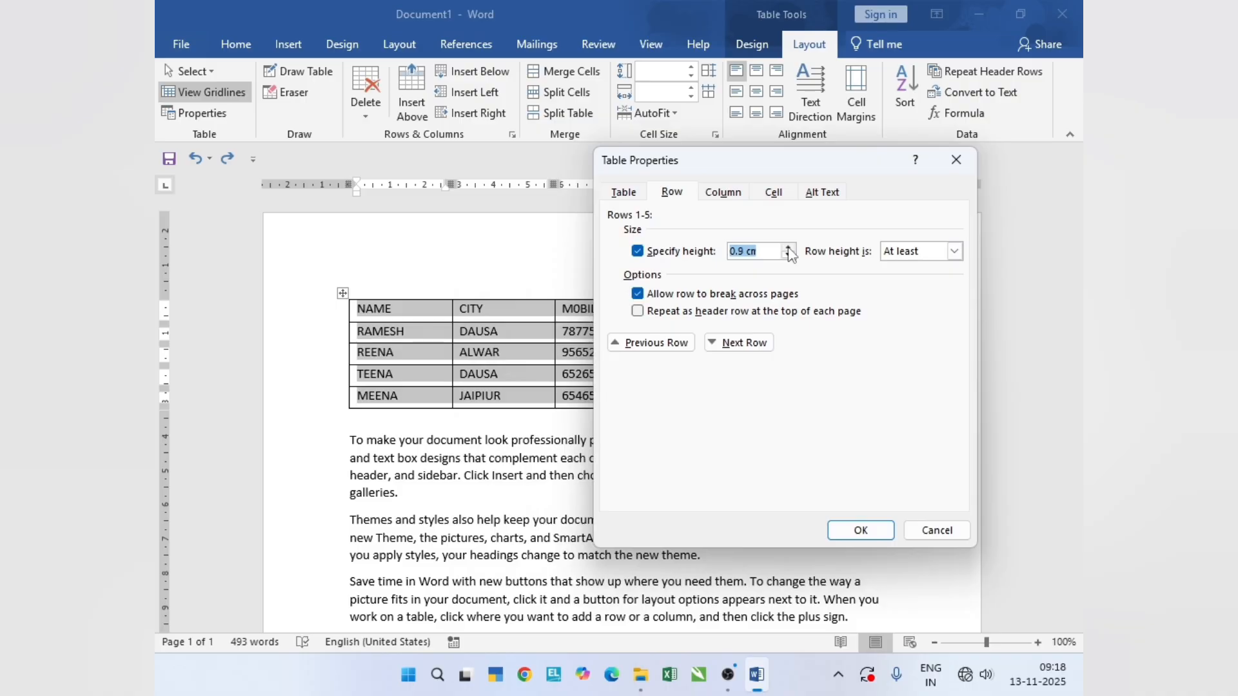
left_click(788, 248)
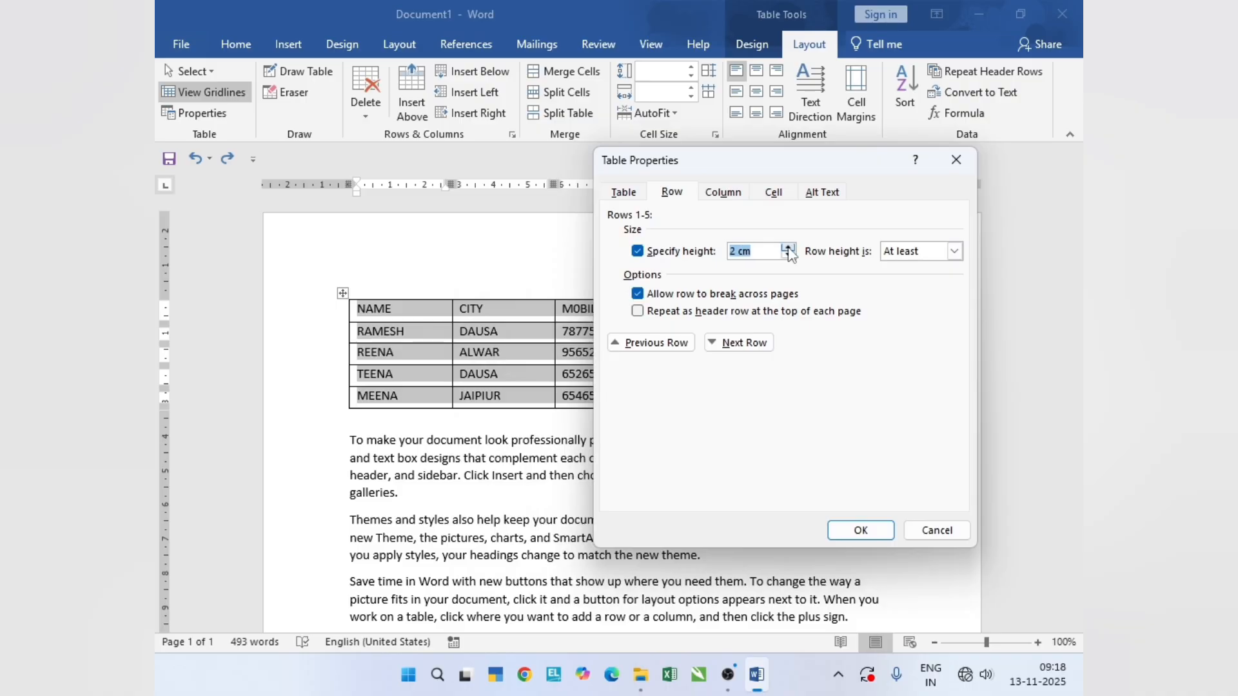
left_click(870, 532)
- Check the taller rows and undo the row height change
scroll(563, 460, "down", 3)
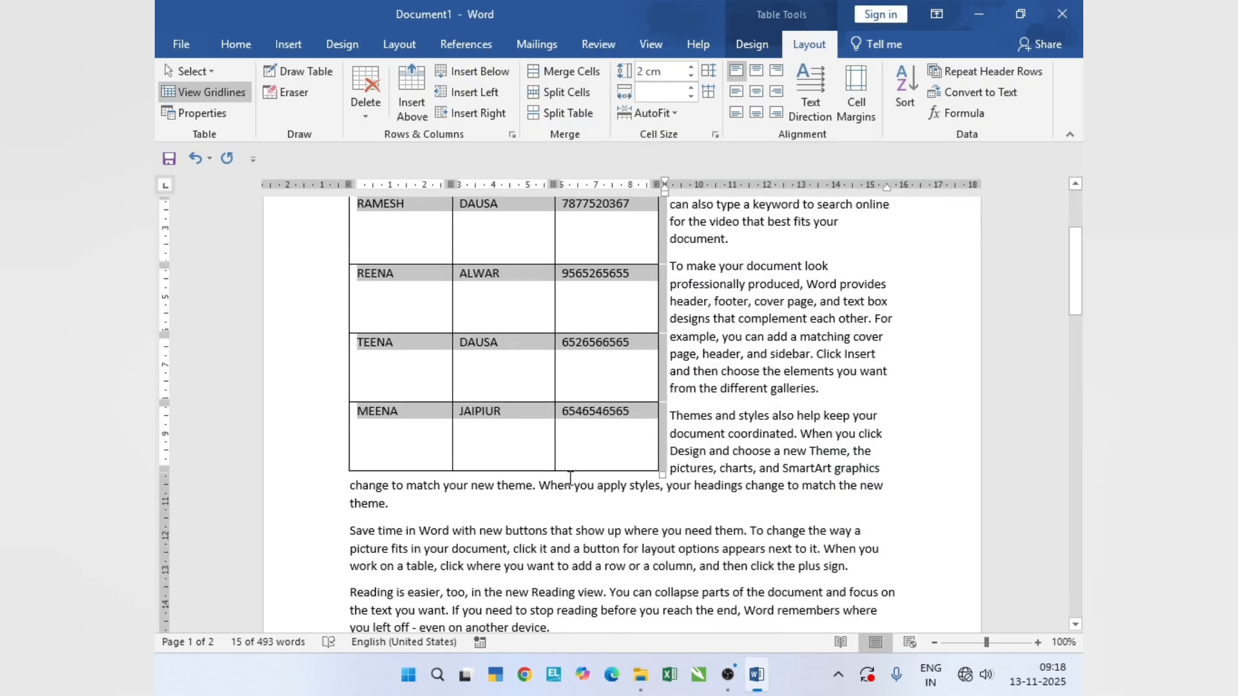
key("ctrl+z")
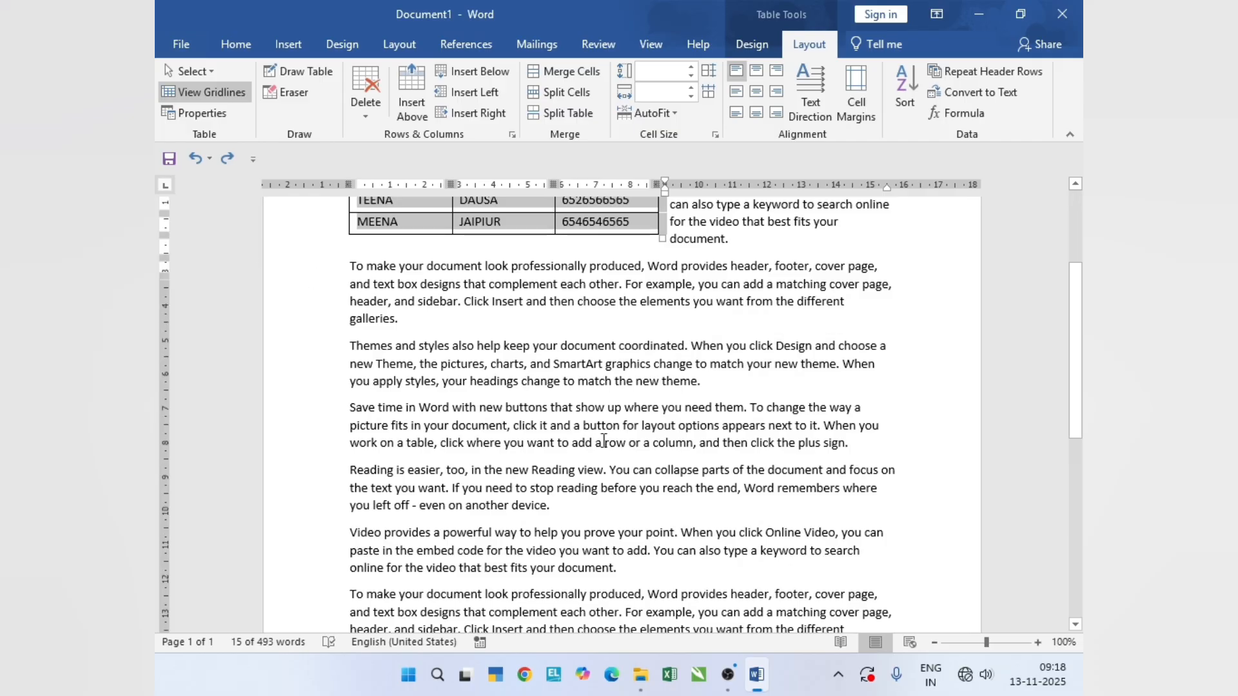
scroll(586, 427, "up", 3)
- Set all rows to a height of exactly 0 cm, apply it, and undo the change
left_click(214, 115)
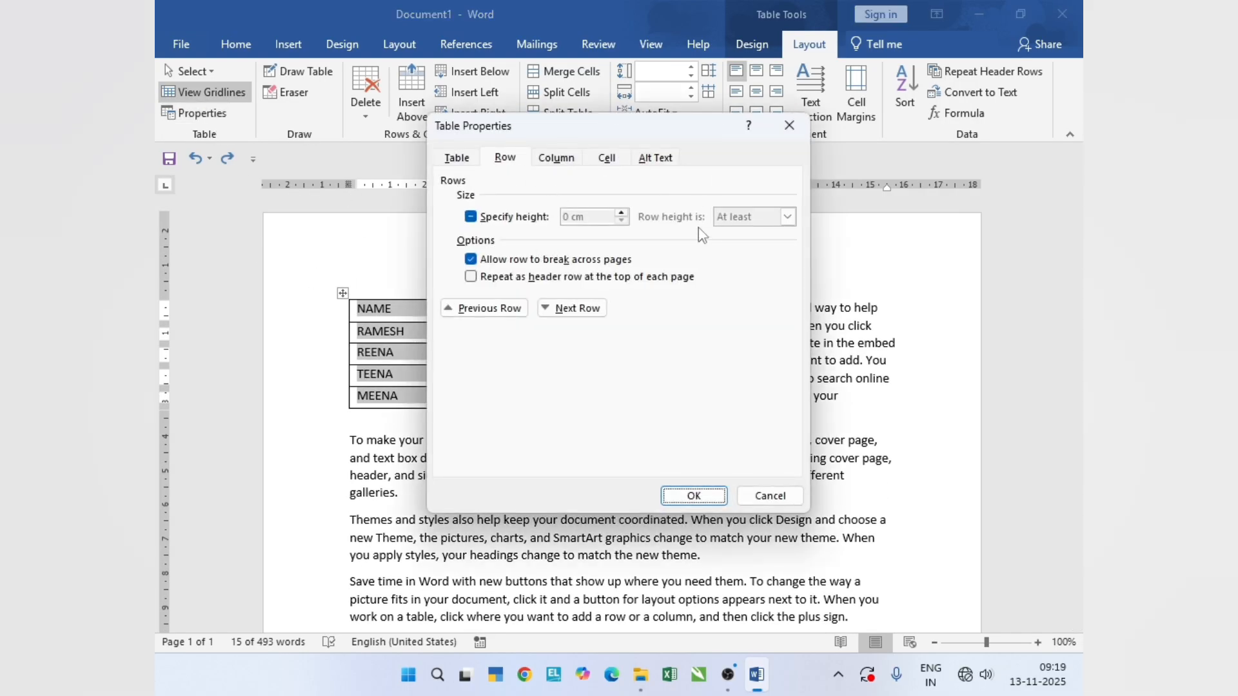
left_click(493, 219)
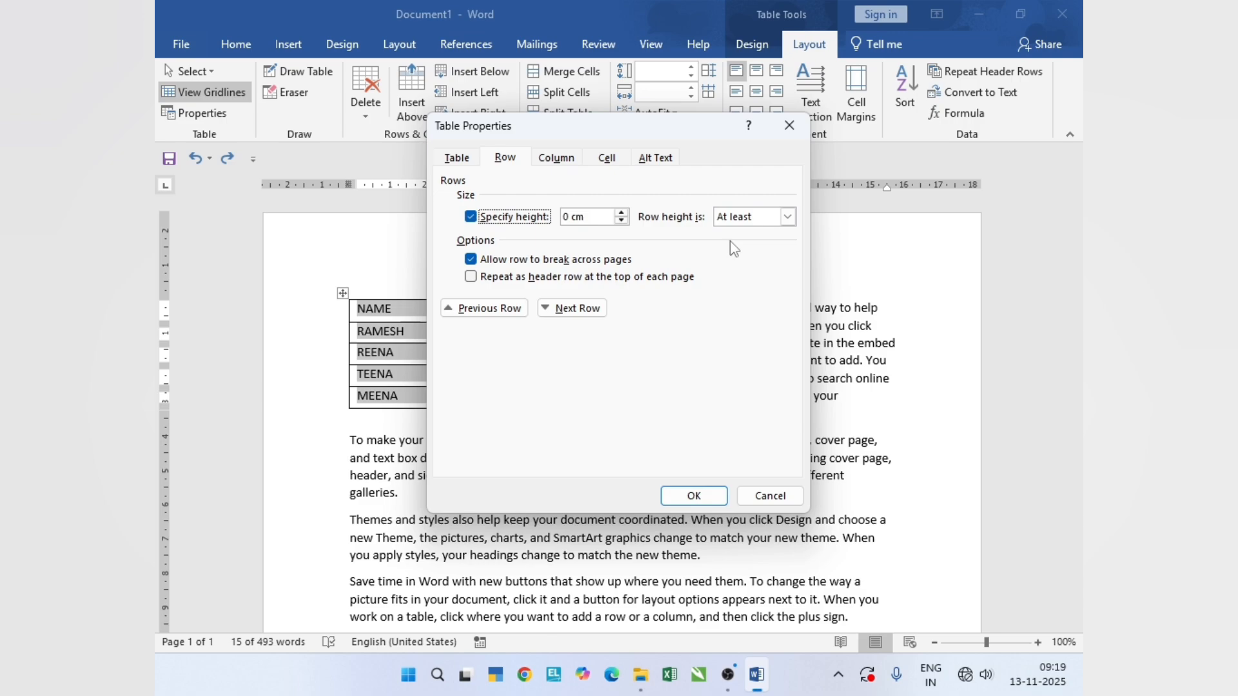
left_click(787, 217)
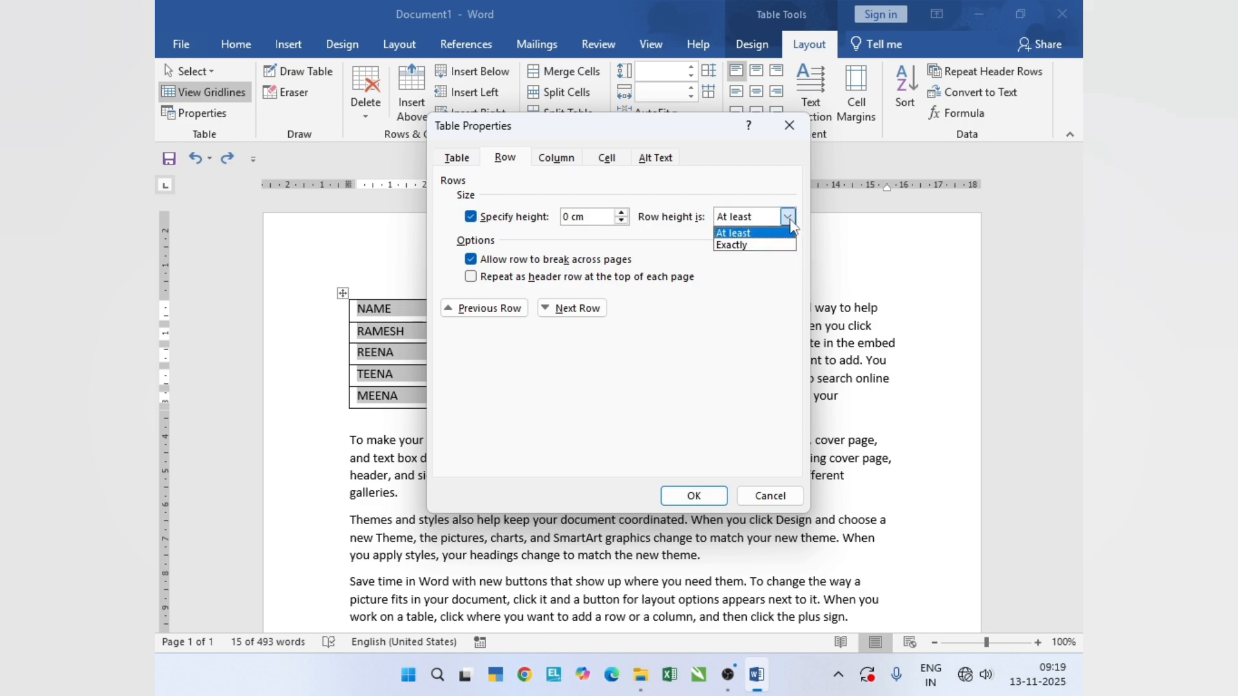
left_click(746, 247)
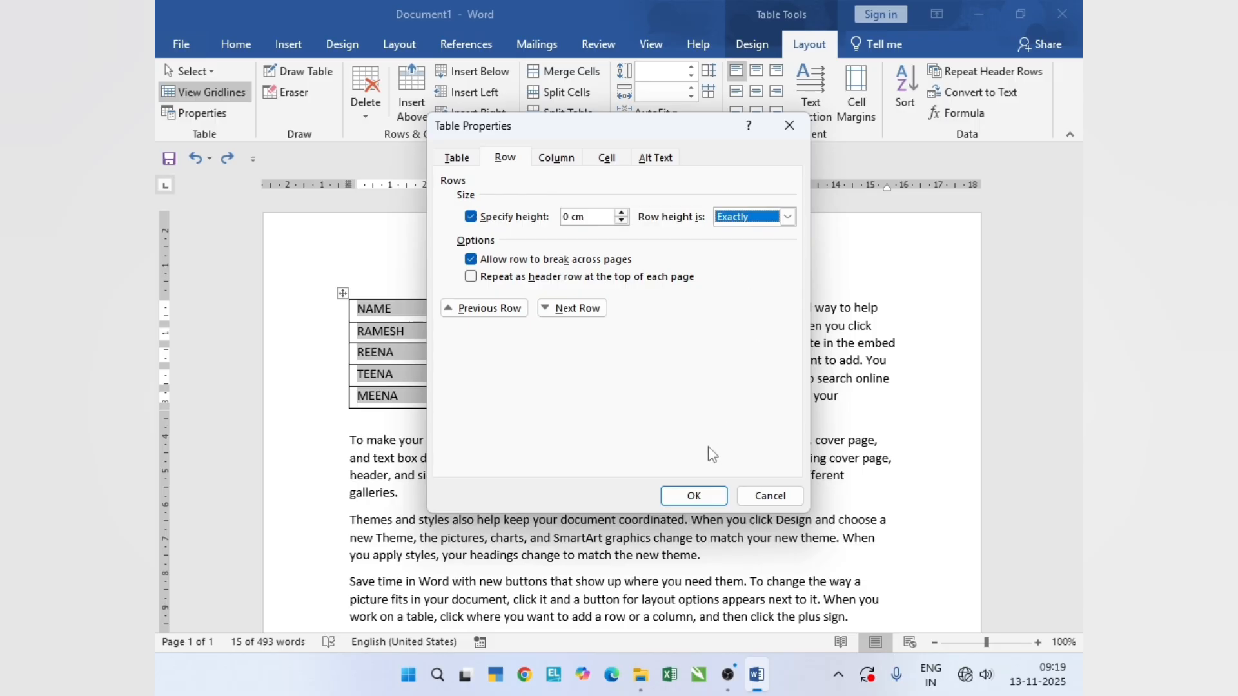
left_click(694, 496)
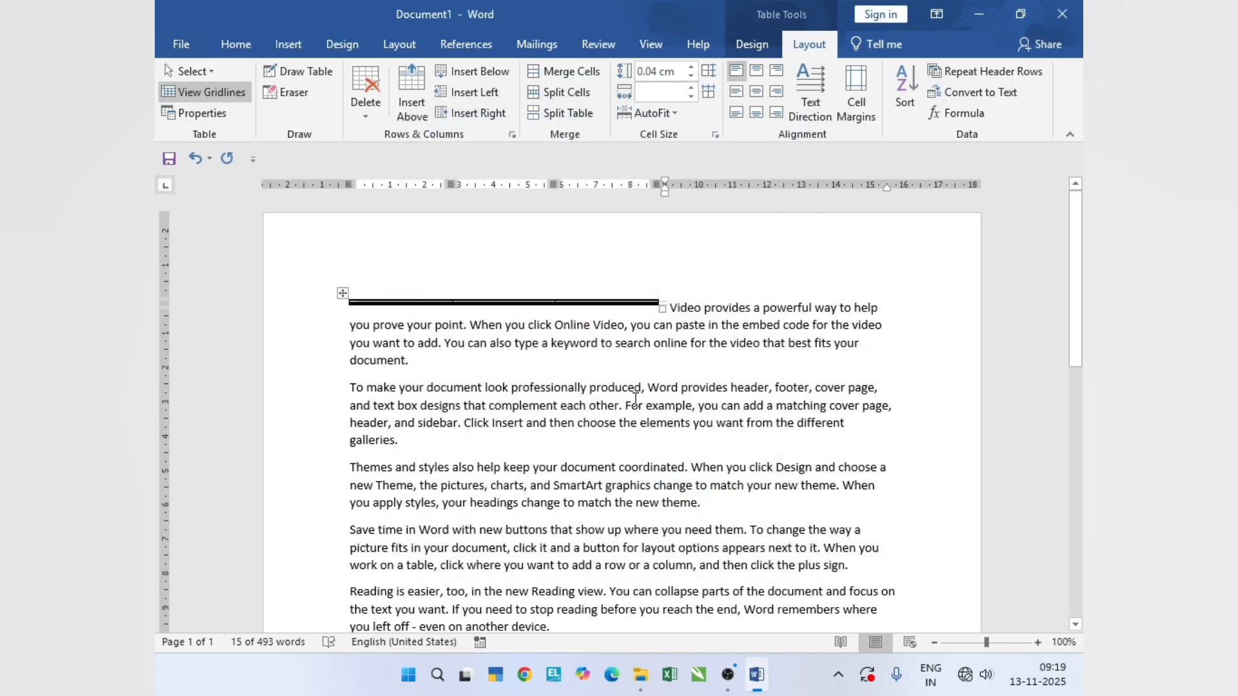
key("ctrl+z")
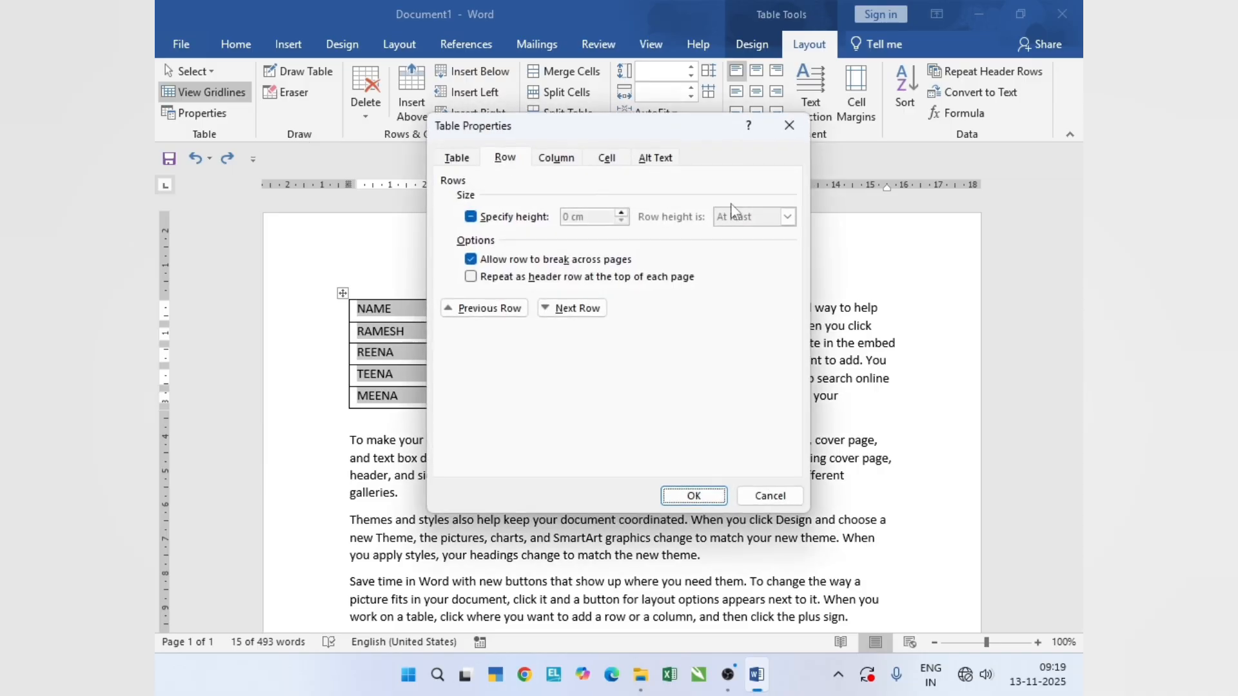
- Set all rows to a height of at least 0.9 cm, apply it, and undo the change
left_click(530, 218)
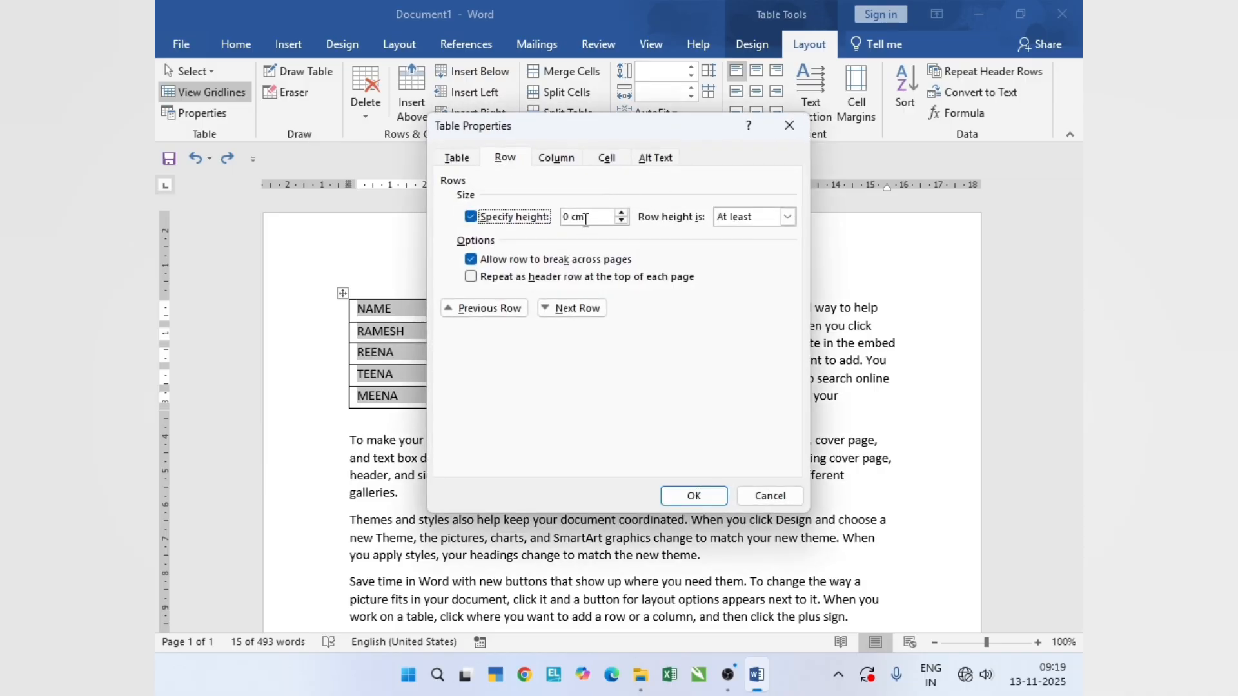
left_click(620, 213)
left_click(620, 213)
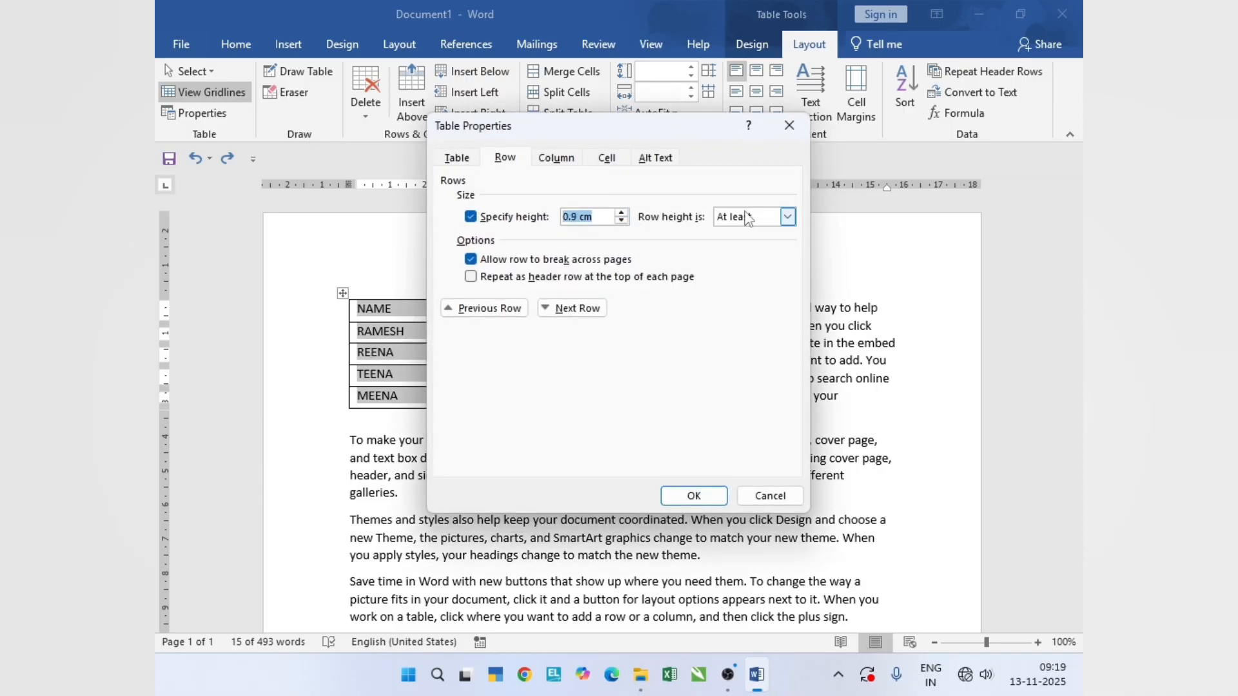
left_click(709, 498)
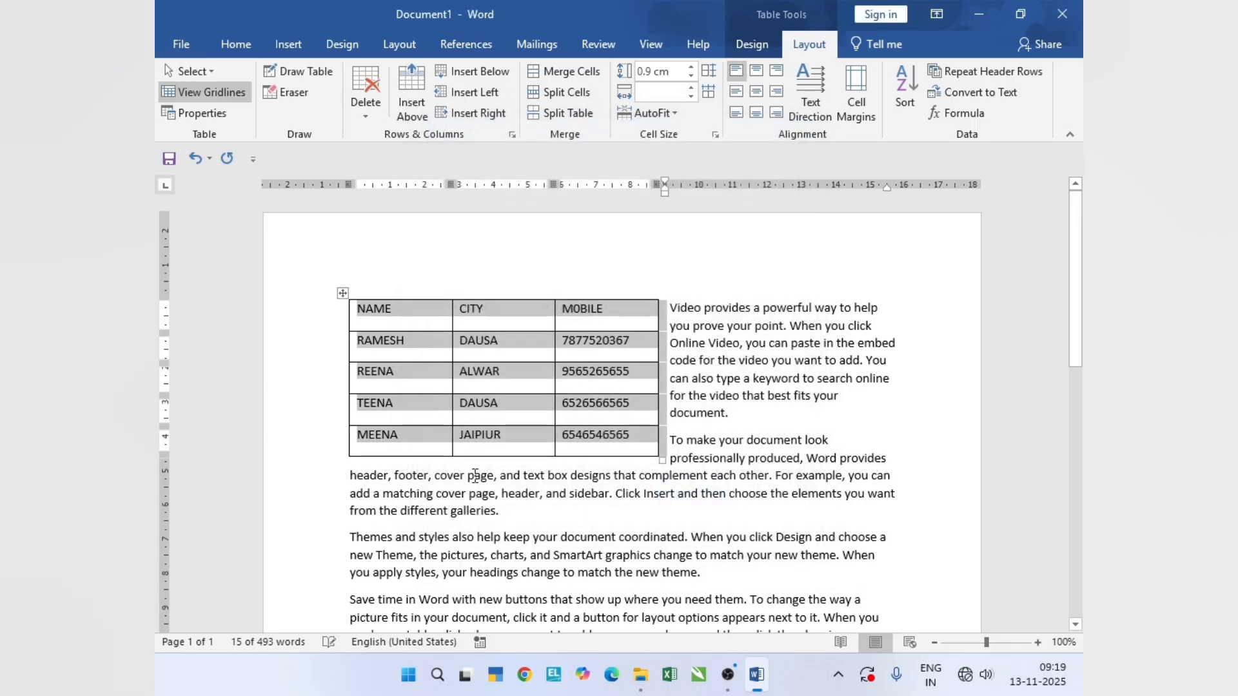
key("ctrl+z")
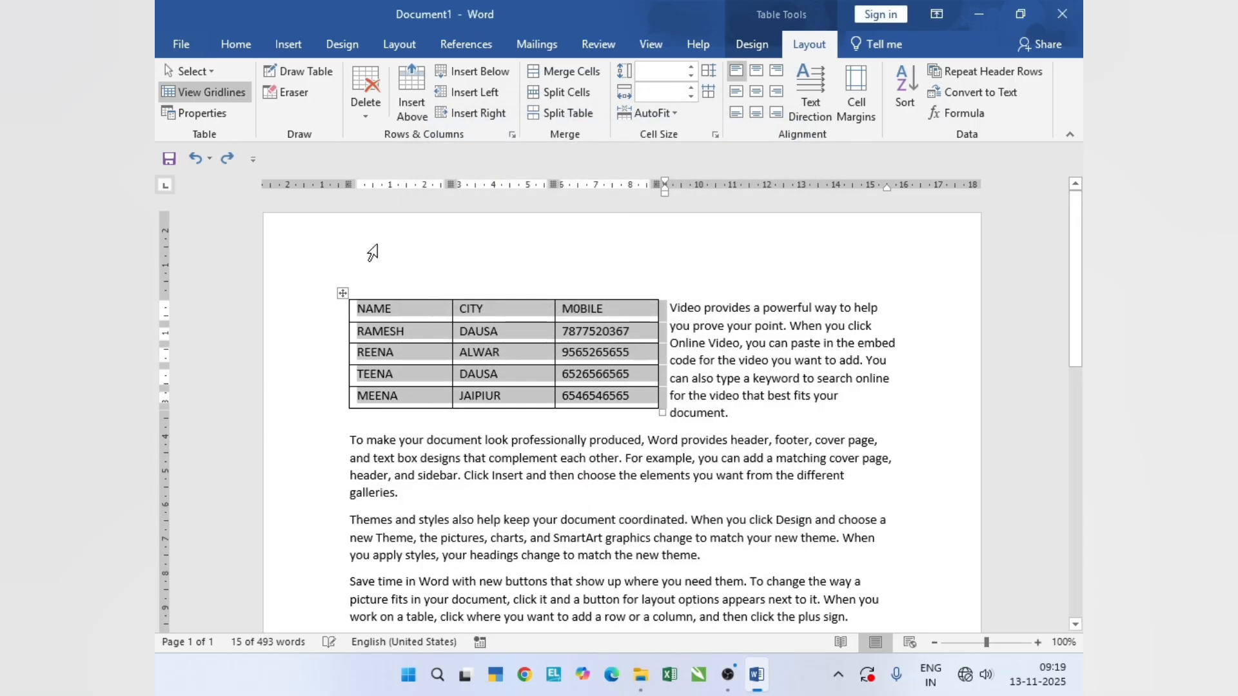
- Set the preferred width of all three columns to 3, measured in percent, and apply it
left_click(192, 114)
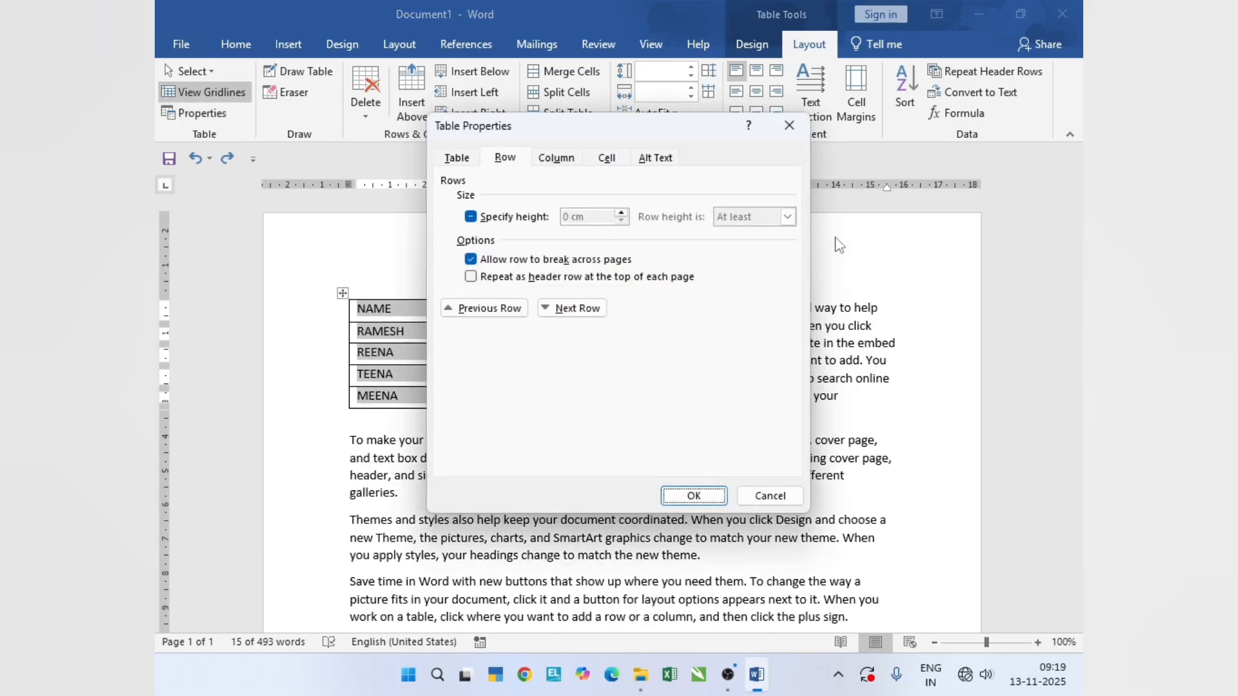
left_click(556, 160)
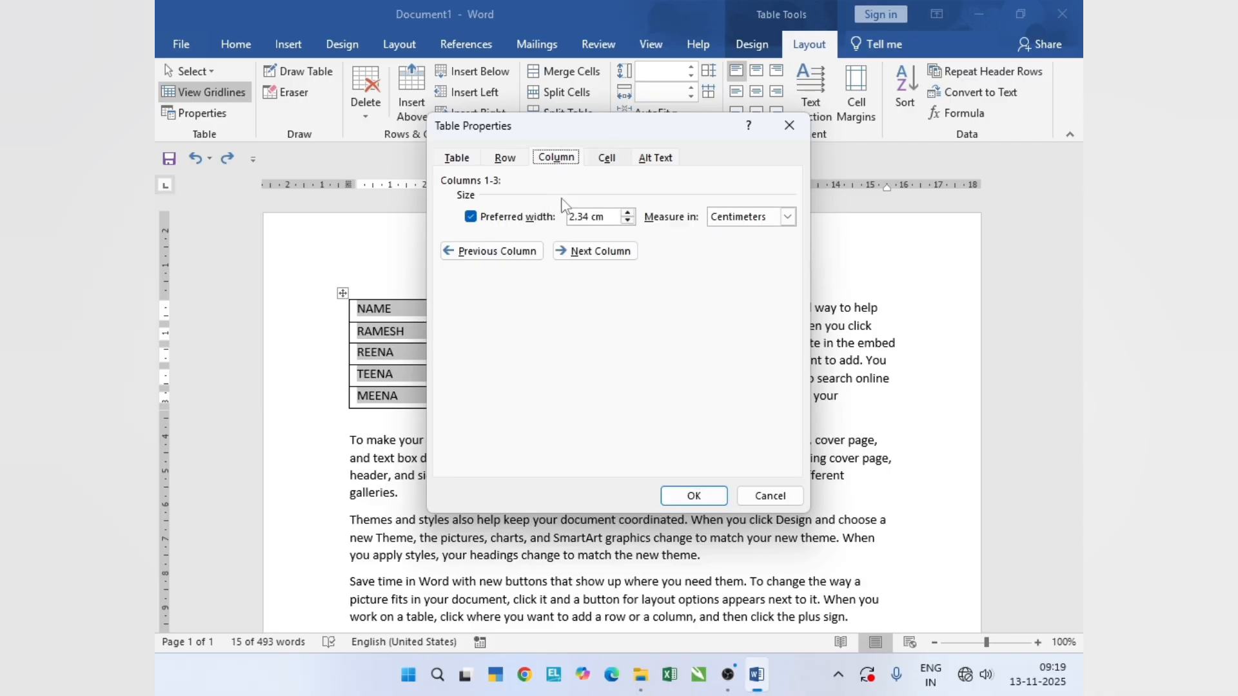
left_click(502, 218)
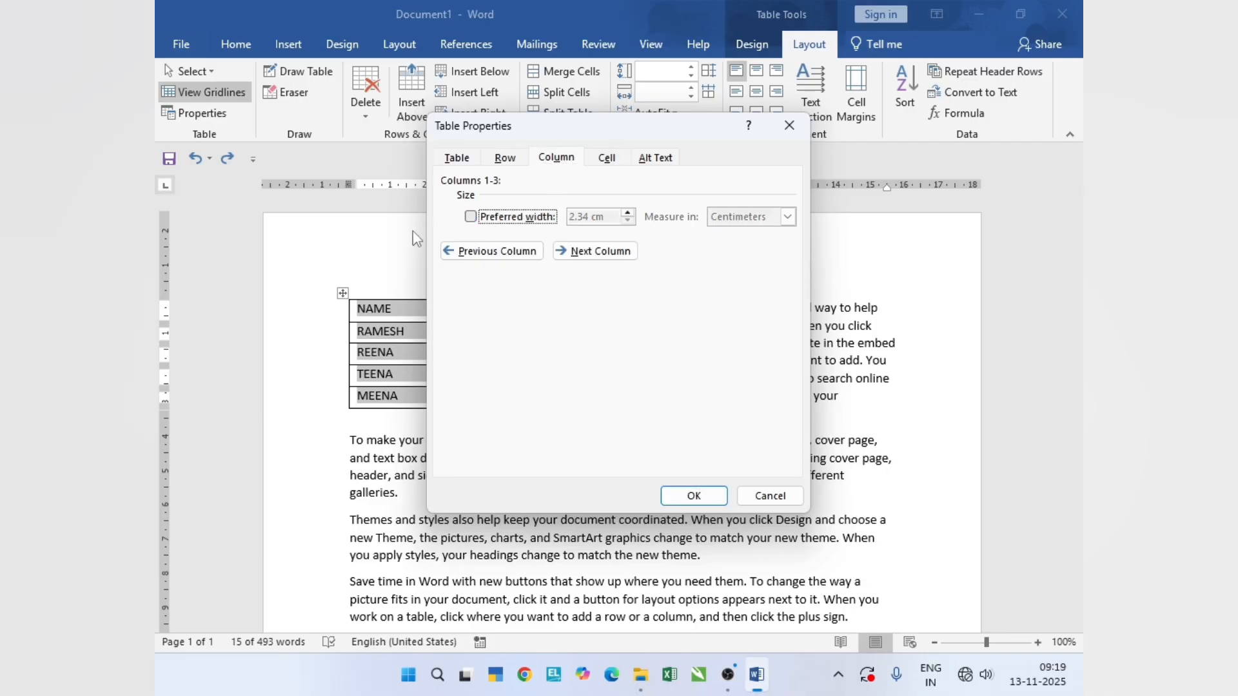
left_click(515, 219)
left_click_drag(605, 218, 540, 213)
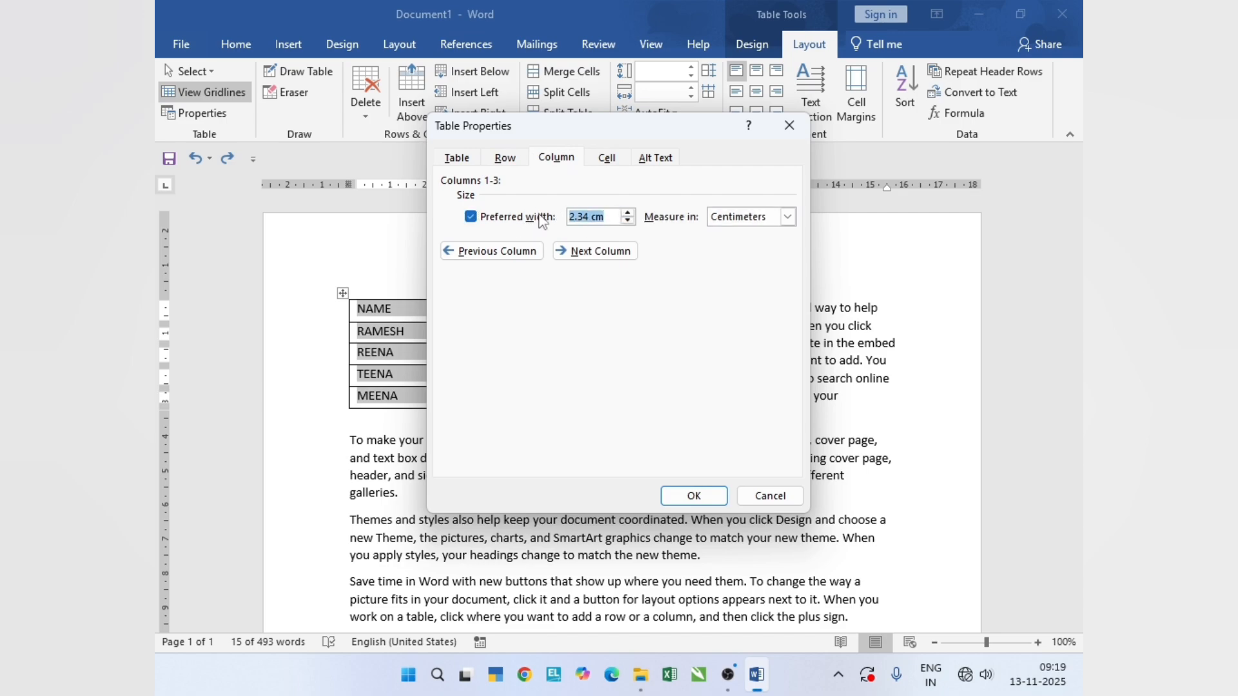
type("3")
left_click(788, 218)
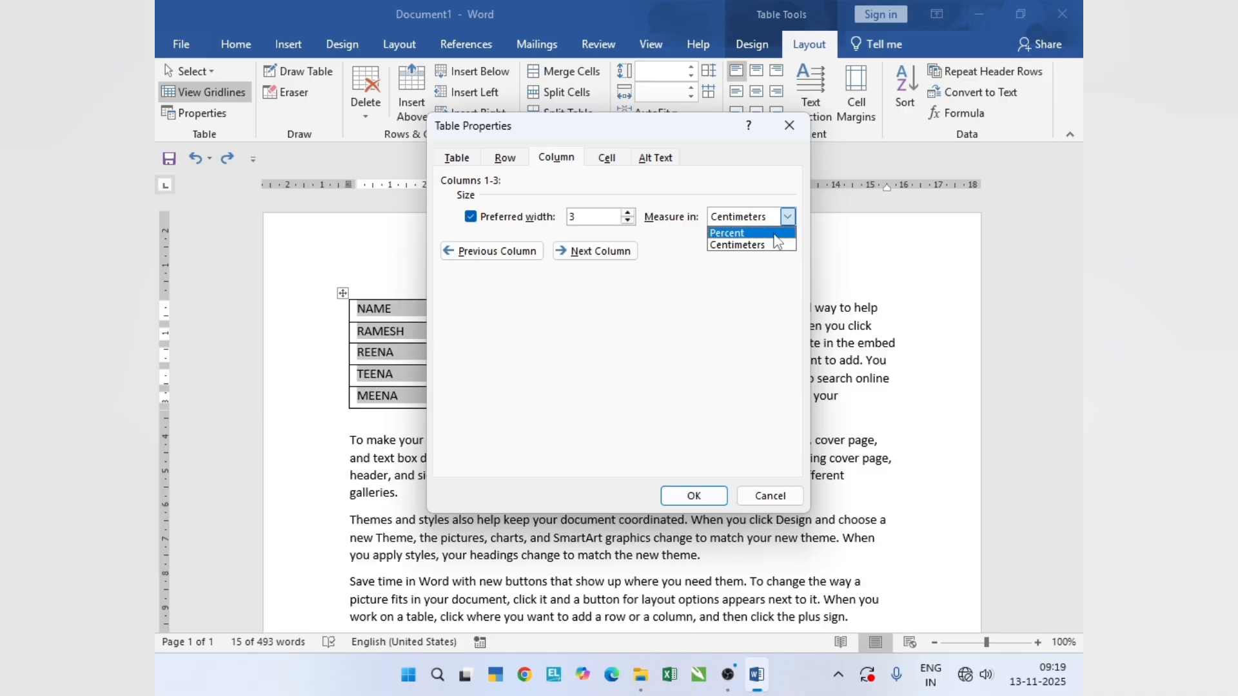
left_click(775, 234)
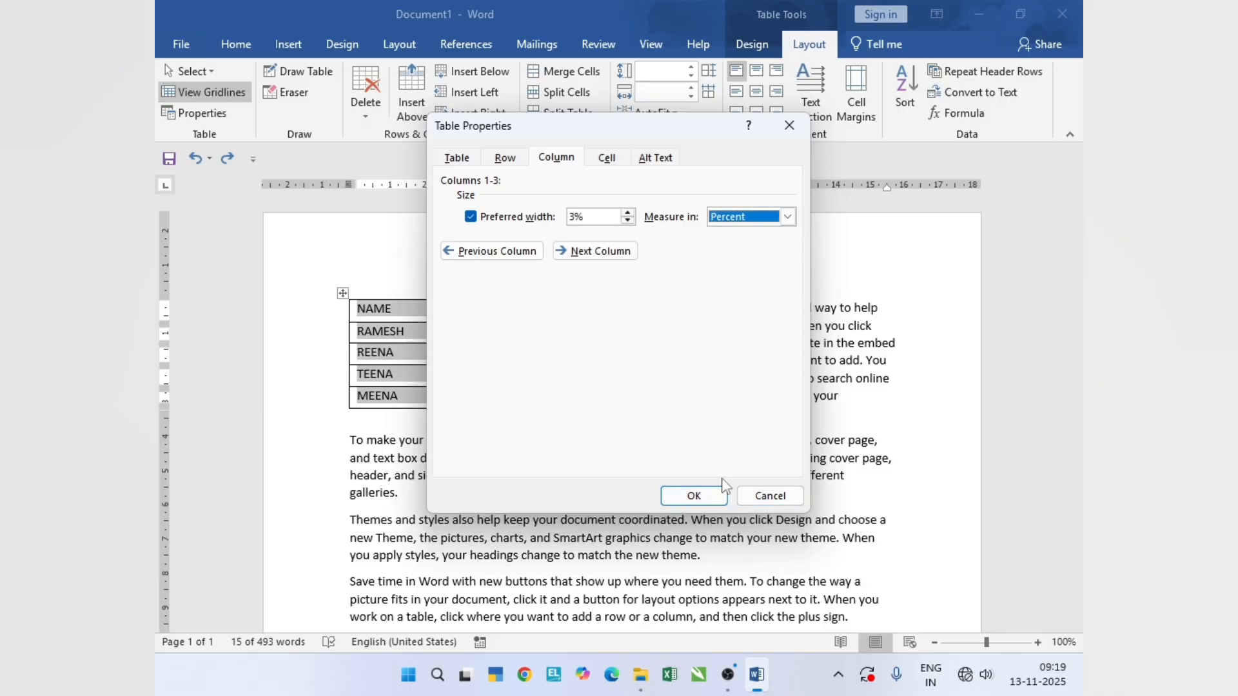
left_click(694, 496)
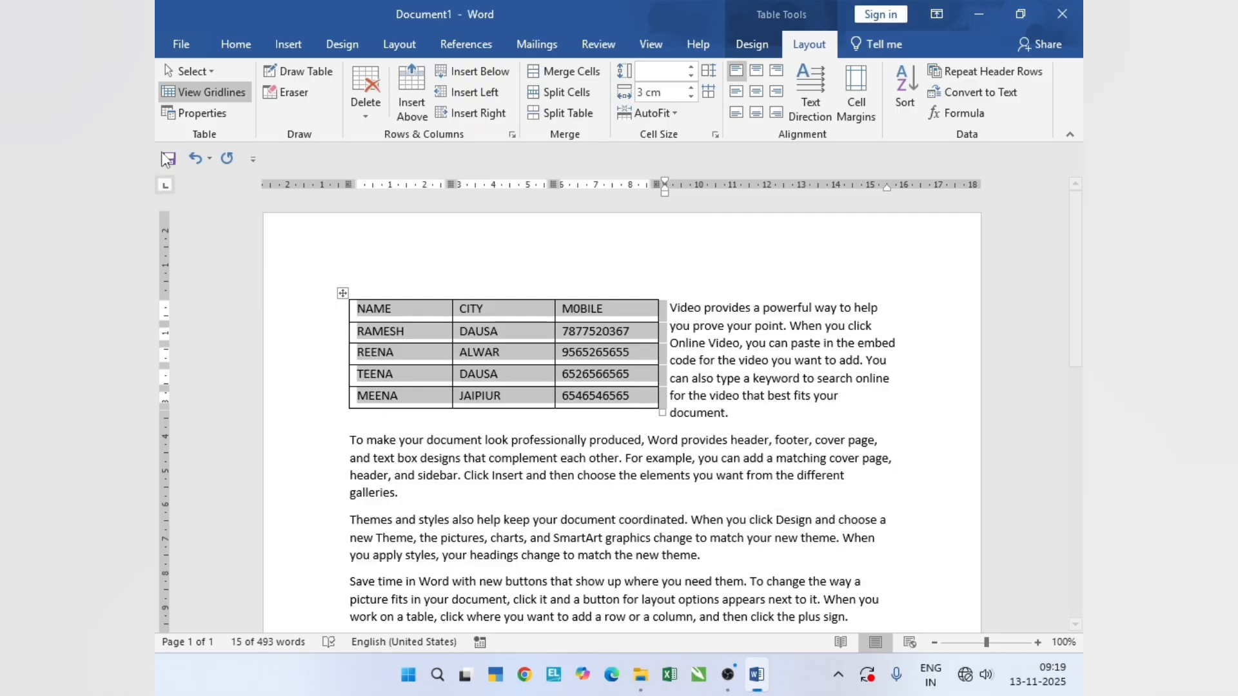
- Reopen the table's column properties and switch the preferred width off and back on
left_click(218, 119)
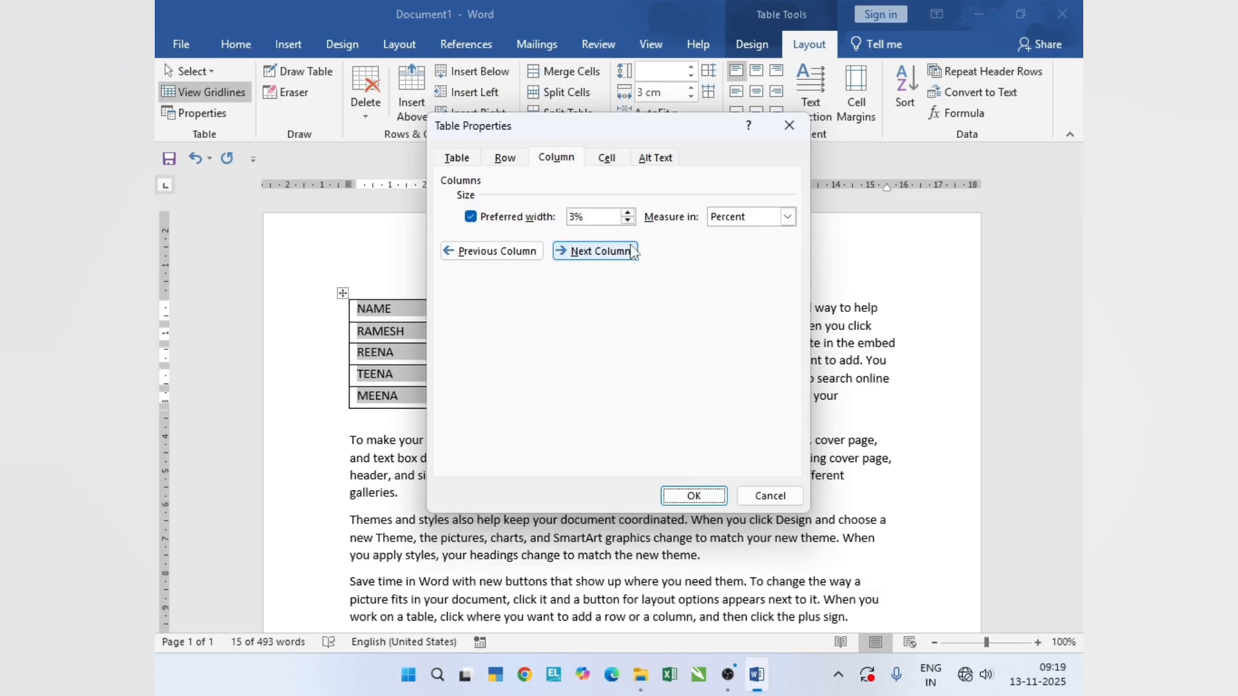
left_click(536, 218)
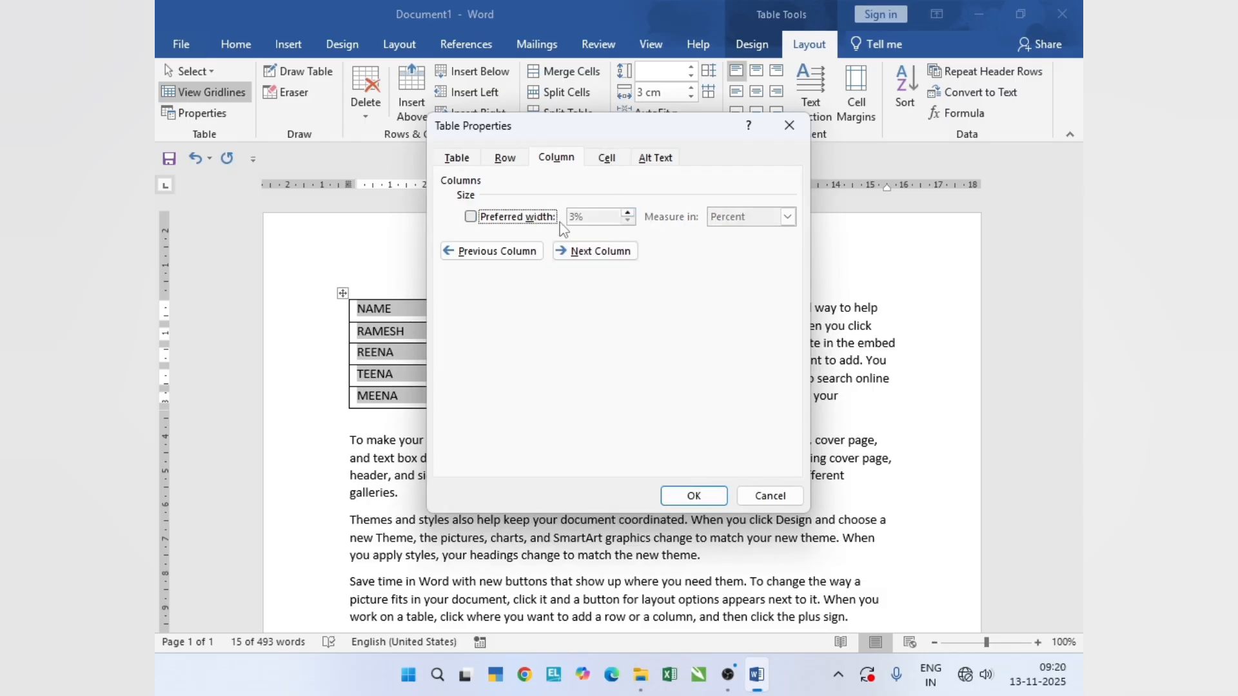
left_click(517, 218)
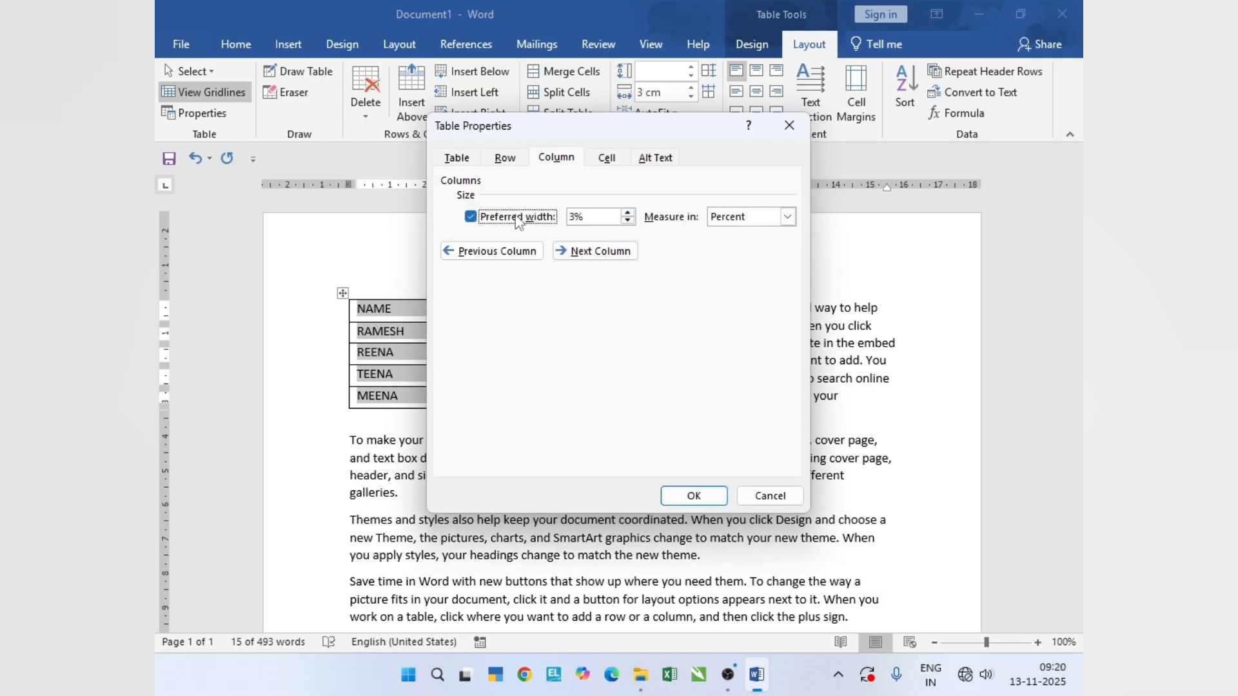
left_click(517, 218)
left_click(517, 218)
- Set the vertical alignment of all table cells to Center and apply it
left_click(607, 159)
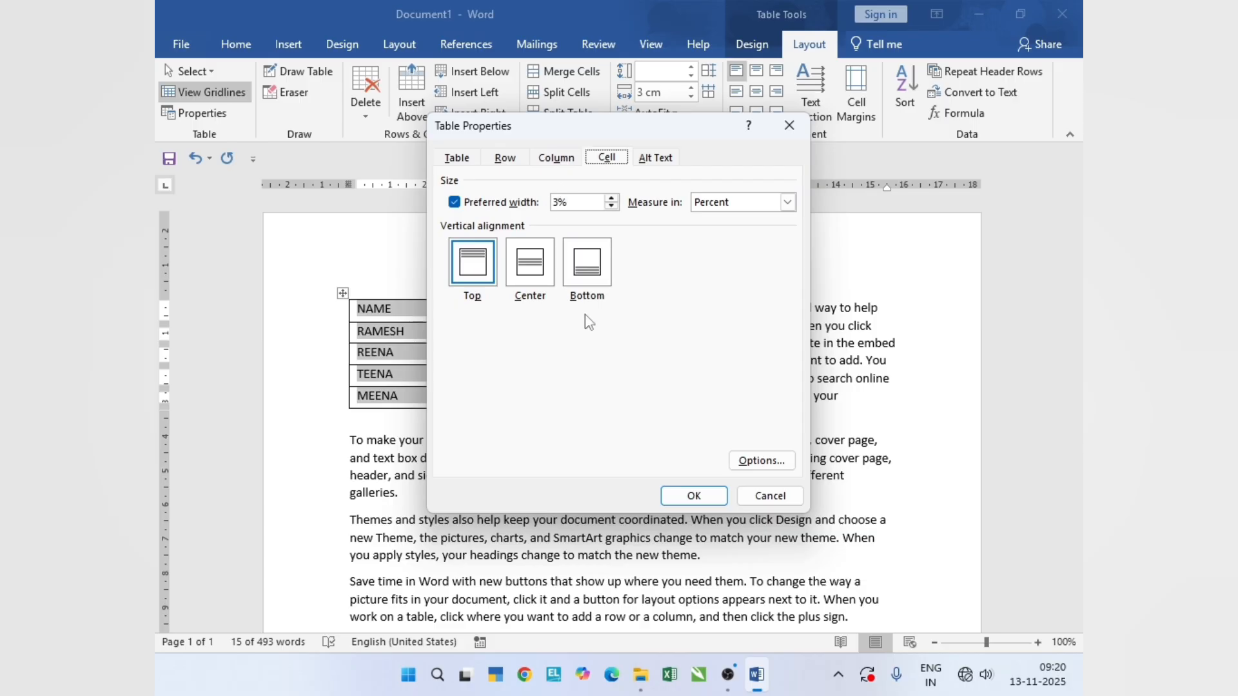
left_click_drag(638, 134, 847, 117)
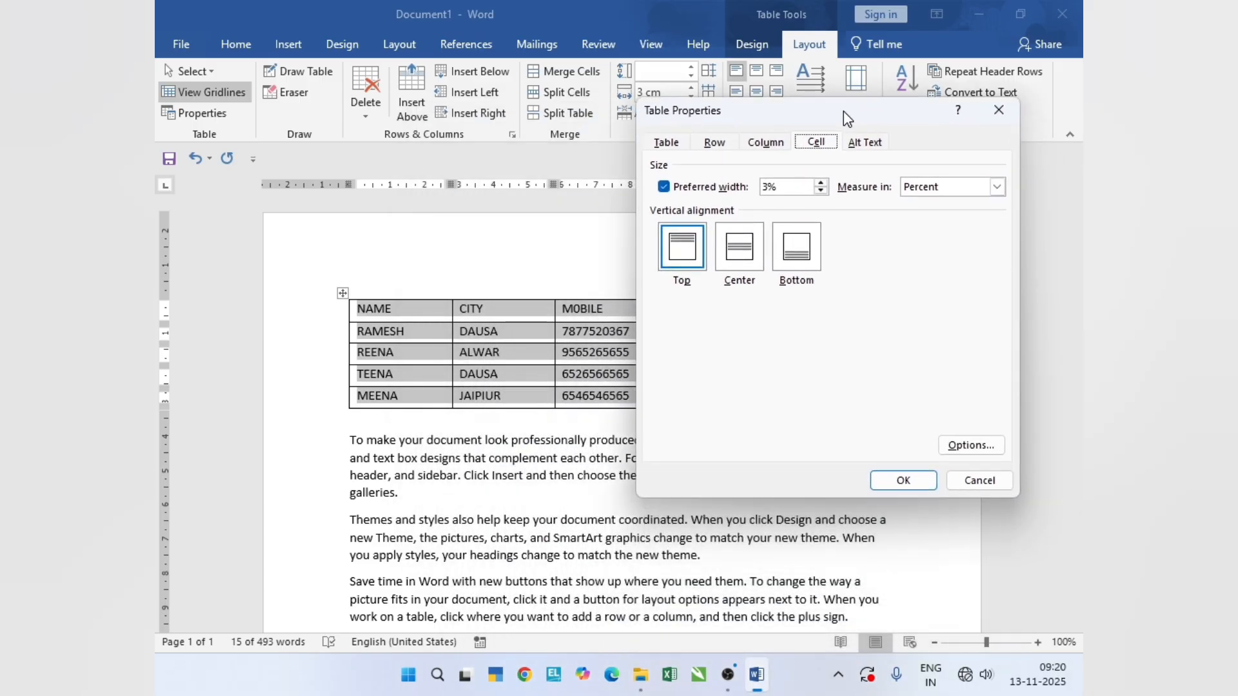
left_click(749, 263)
left_click(903, 481)
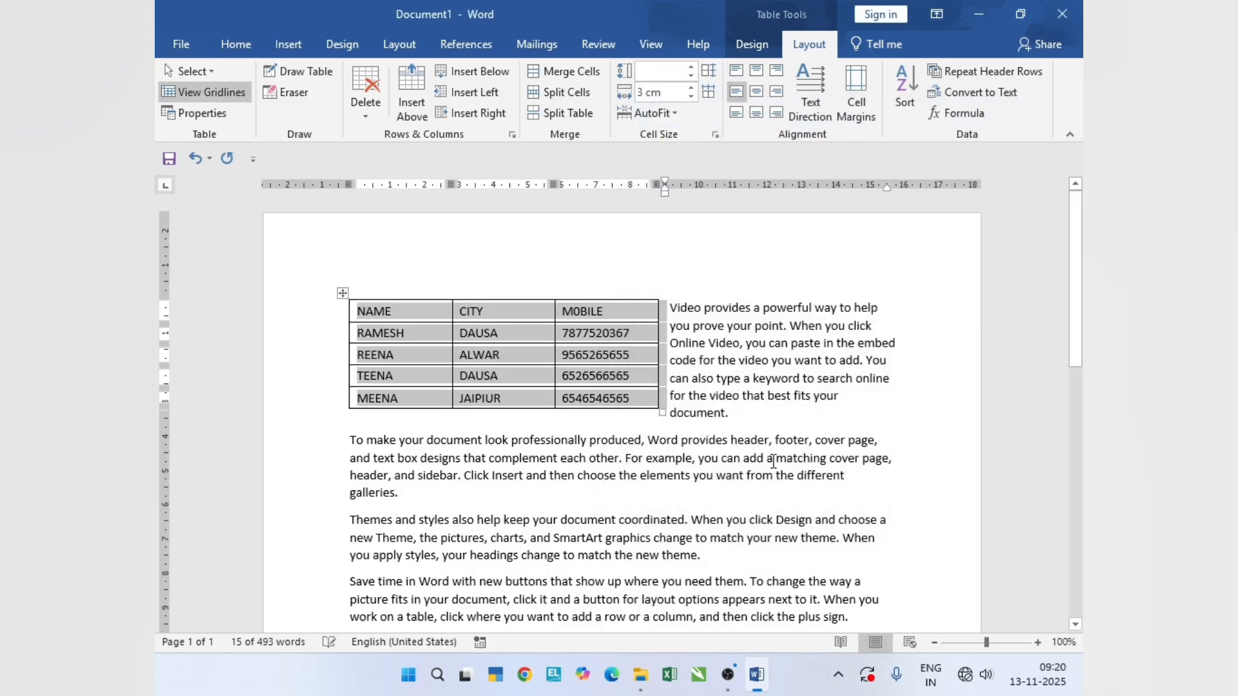
- Enlarge the table to columns about 4.3 cm wide and rows about 1.72 cm high, and vertically align all cells to Bottom
left_click_drag(664, 412, 793, 590)
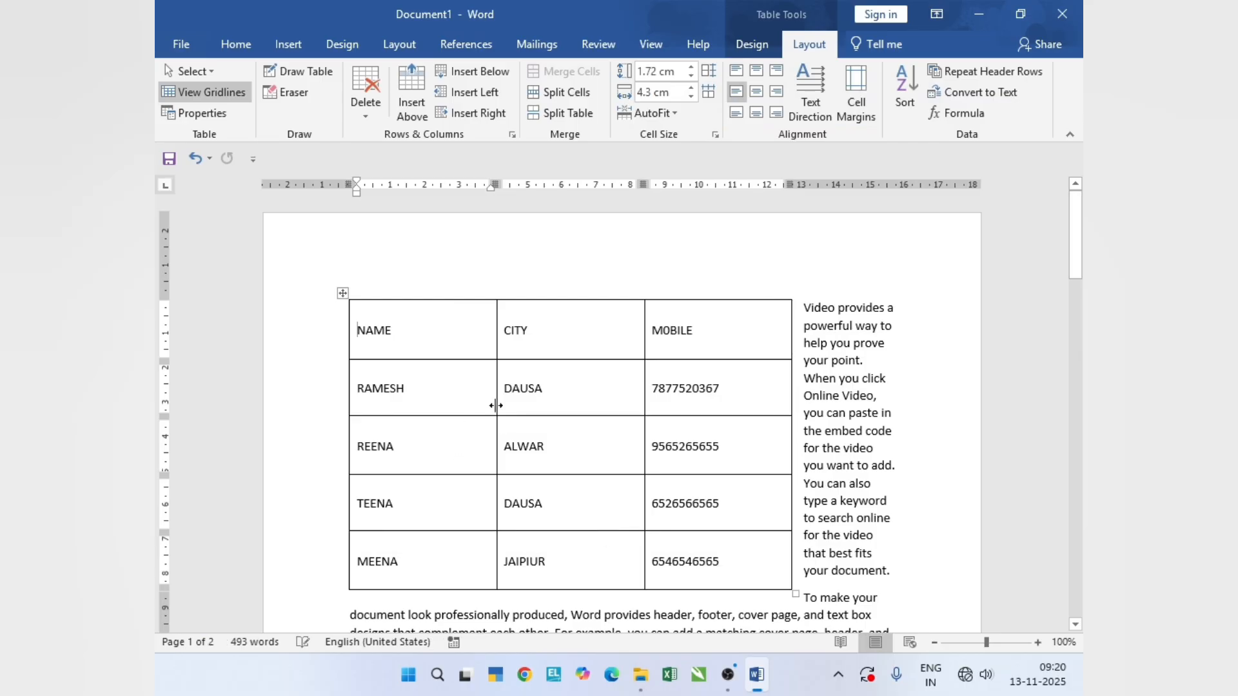
left_click_drag(360, 336, 757, 546)
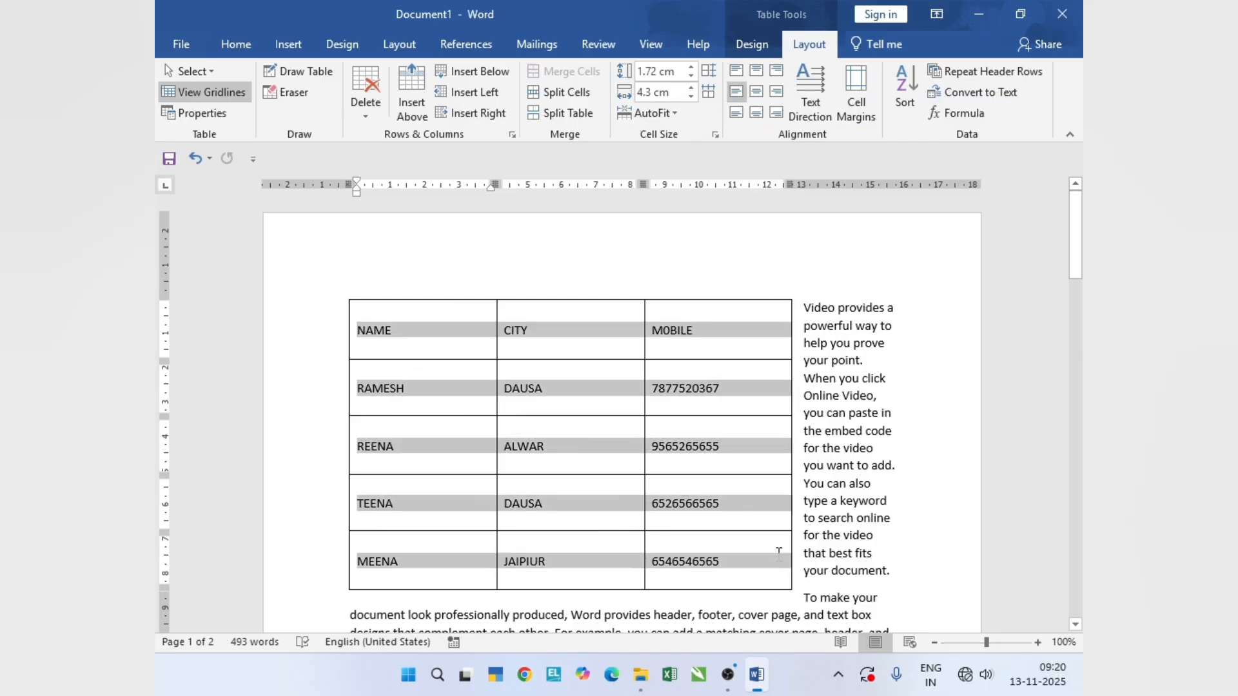
left_click(216, 119)
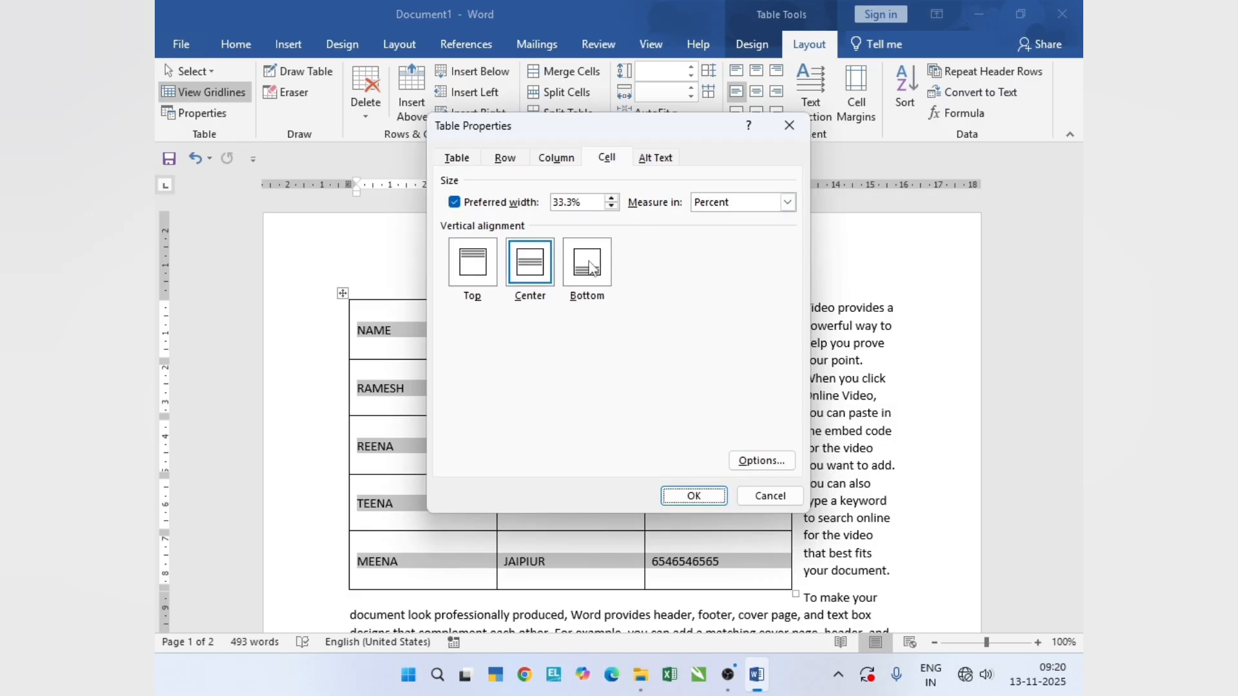
left_click(591, 267)
left_click(690, 497)
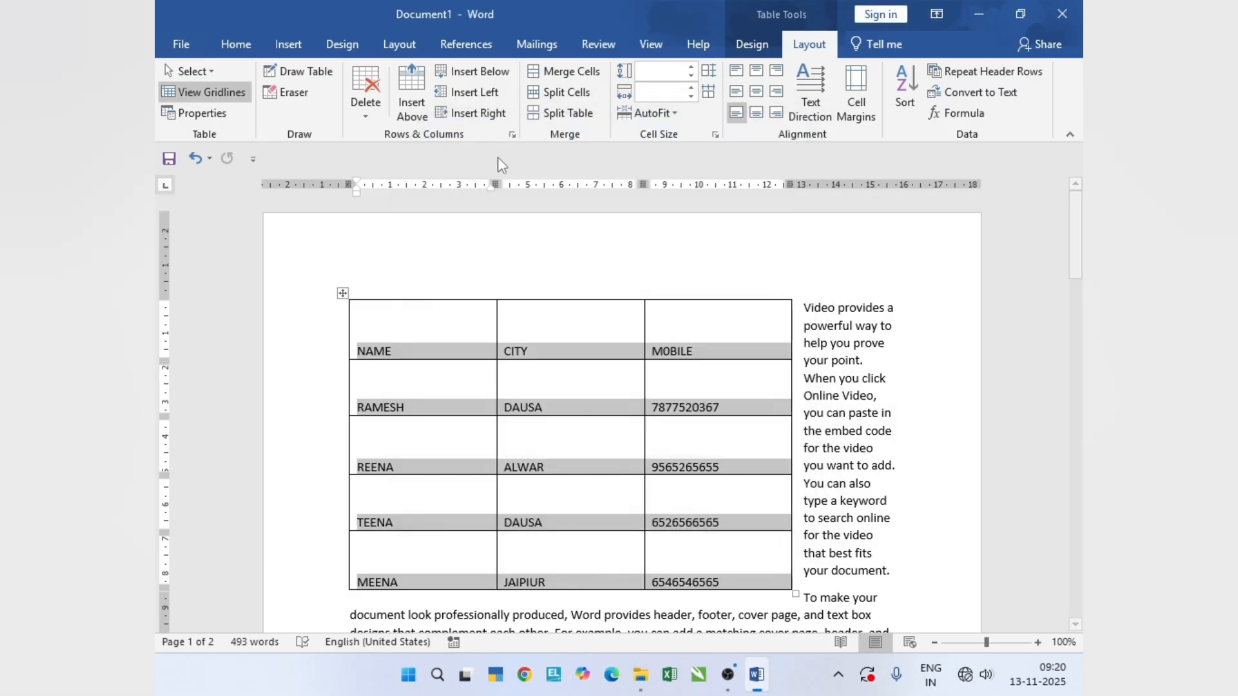
- Set the vertical alignment of all table cells to Top and apply it
left_click(222, 115)
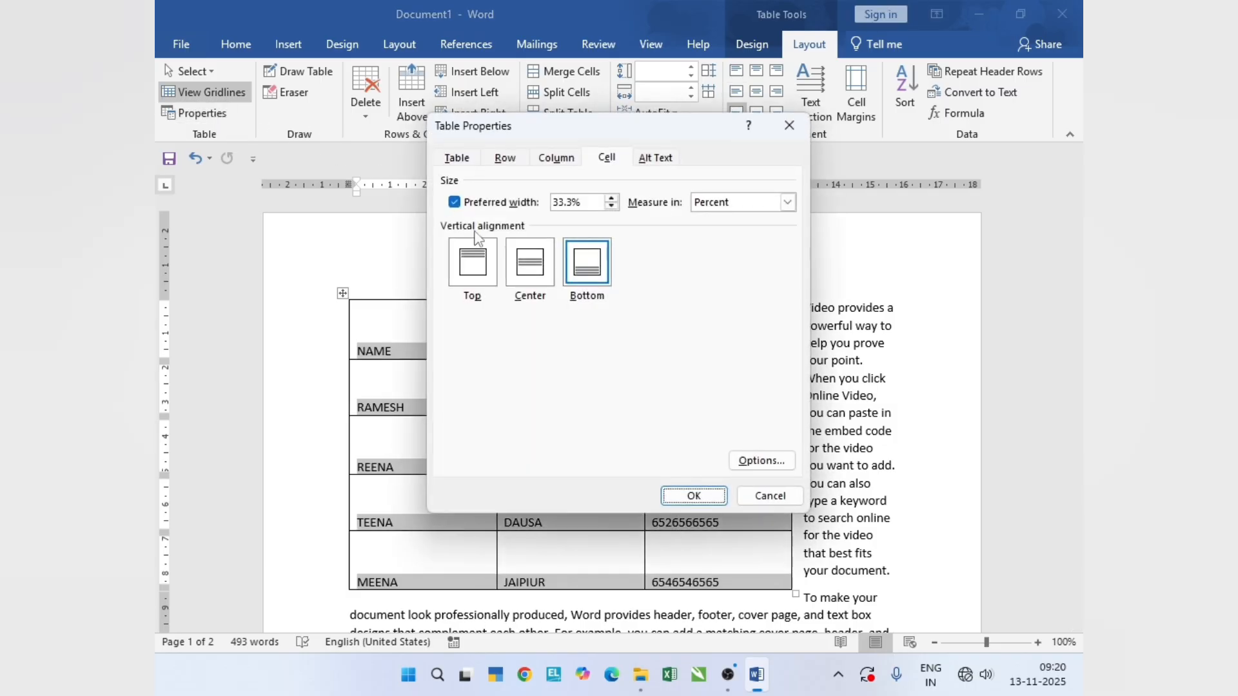
left_click(485, 274)
left_click(710, 497)
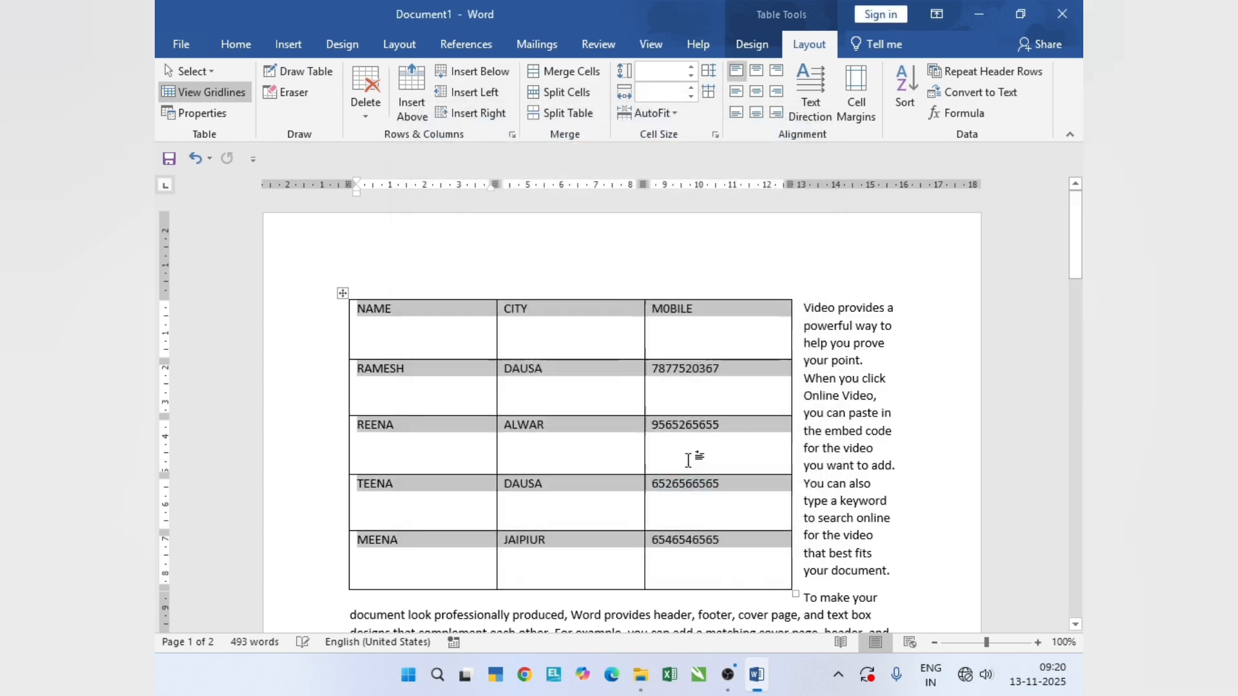
- Raise the preferred width of all cells to 39%, switch its measurement to centimeters, and apply it
left_click(194, 113)
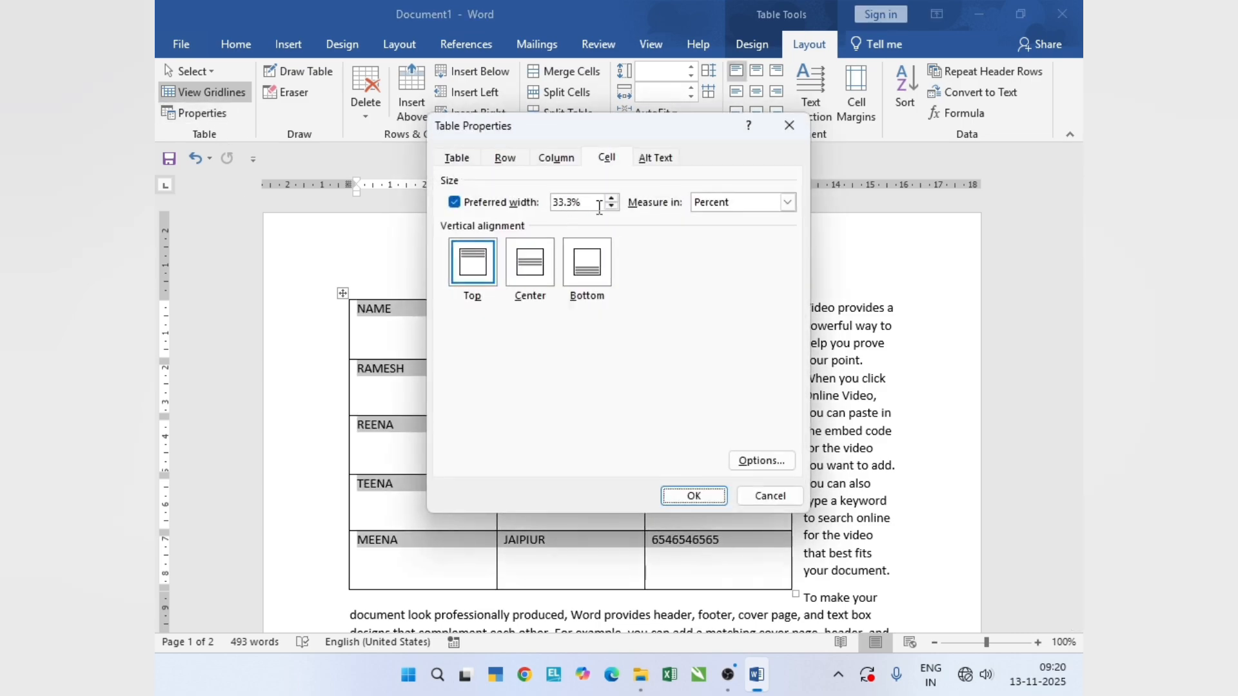
left_click(612, 198)
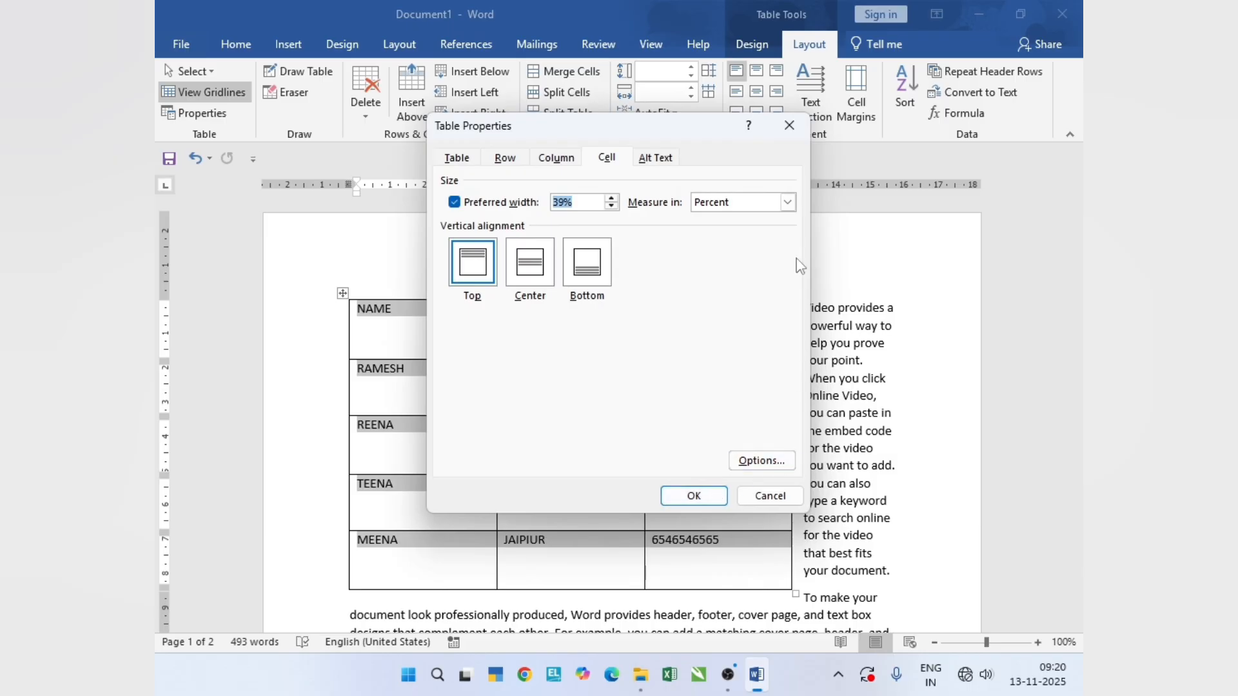
left_click(787, 203)
left_click(788, 203)
left_click(788, 202)
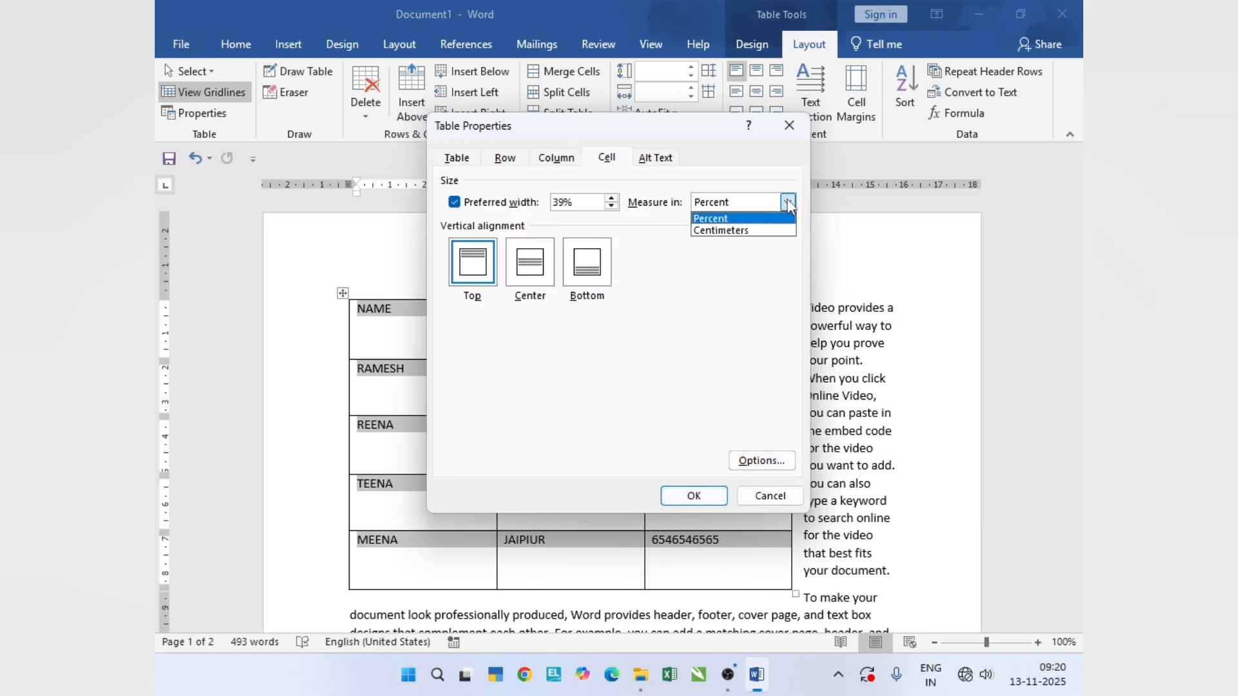
left_click(765, 230)
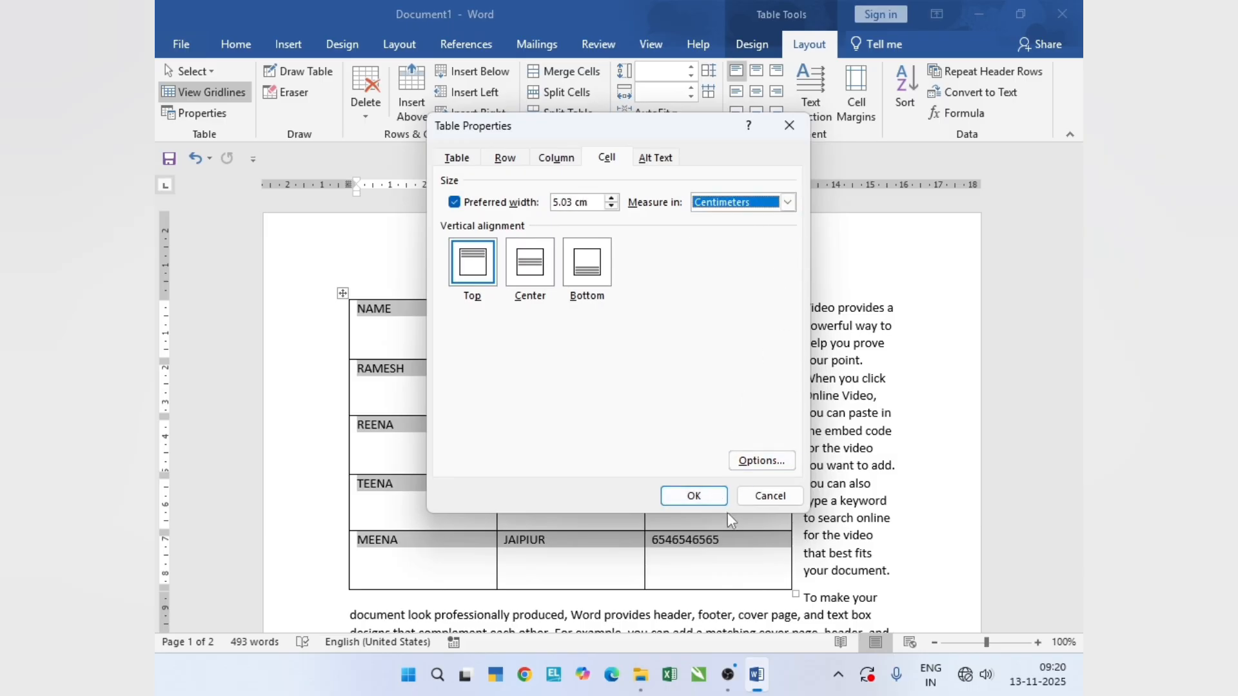
left_click(684, 494)
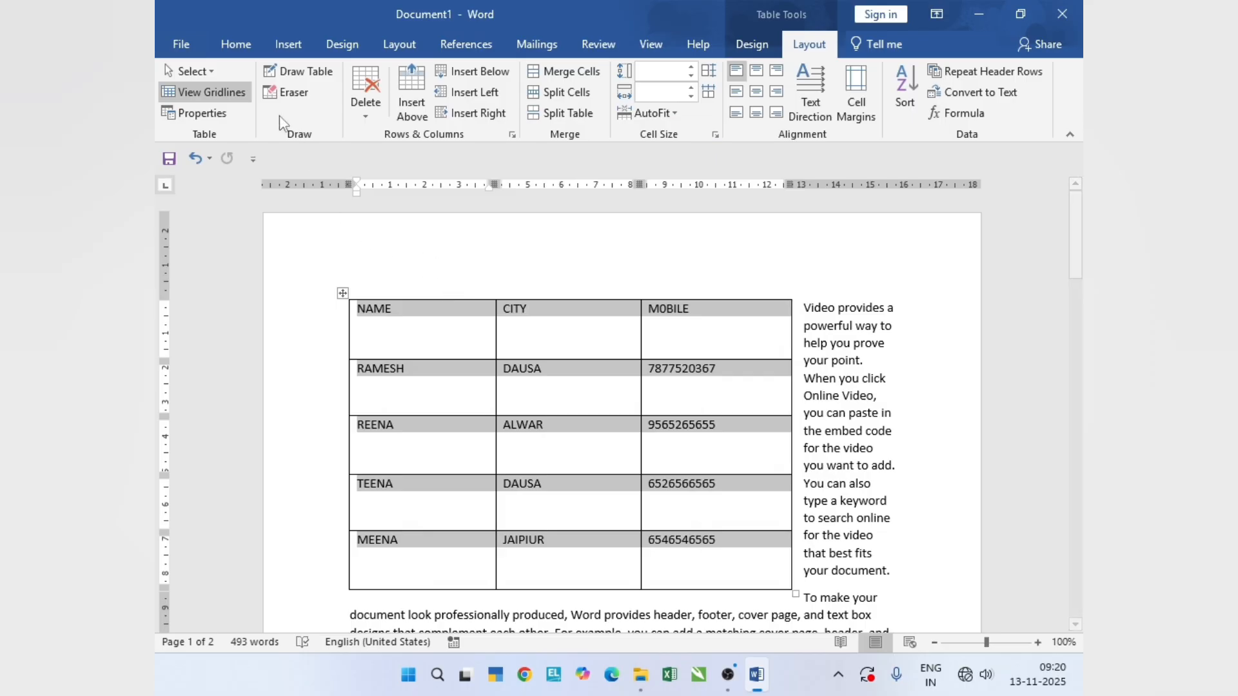
- Give the selected cells their own margins instead of the whole table's, increase the top margin, and apply it
left_click(221, 115)
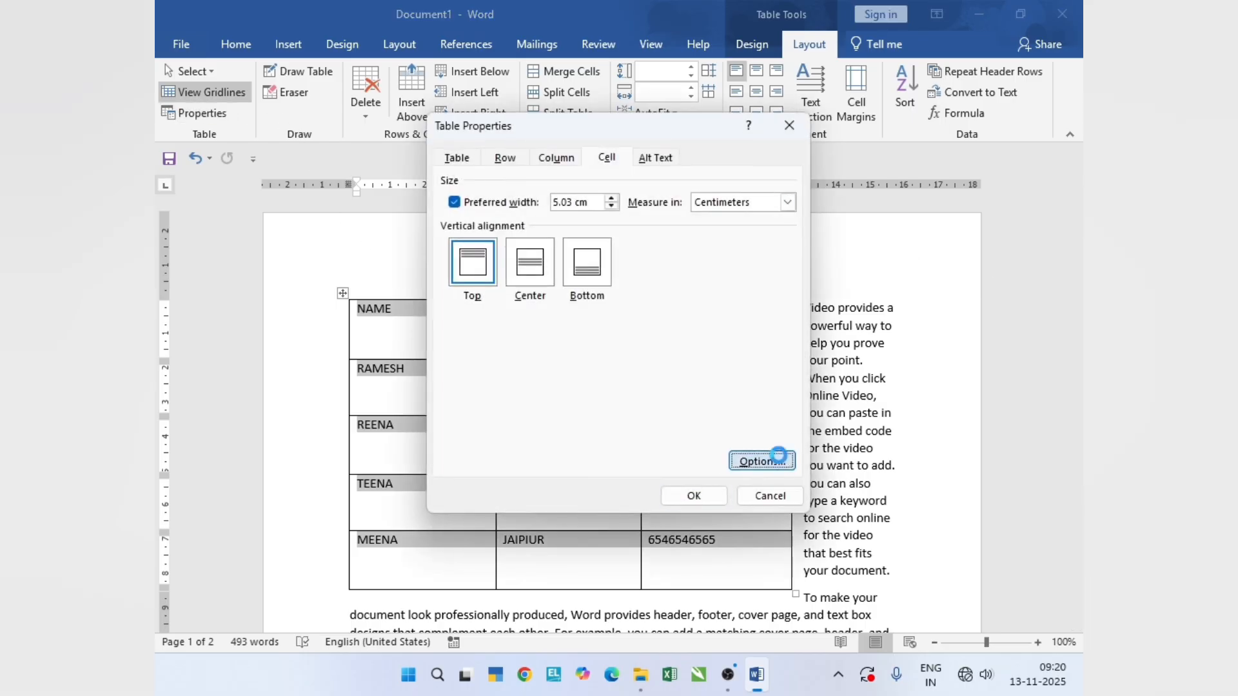
left_click(774, 461)
left_click(597, 265)
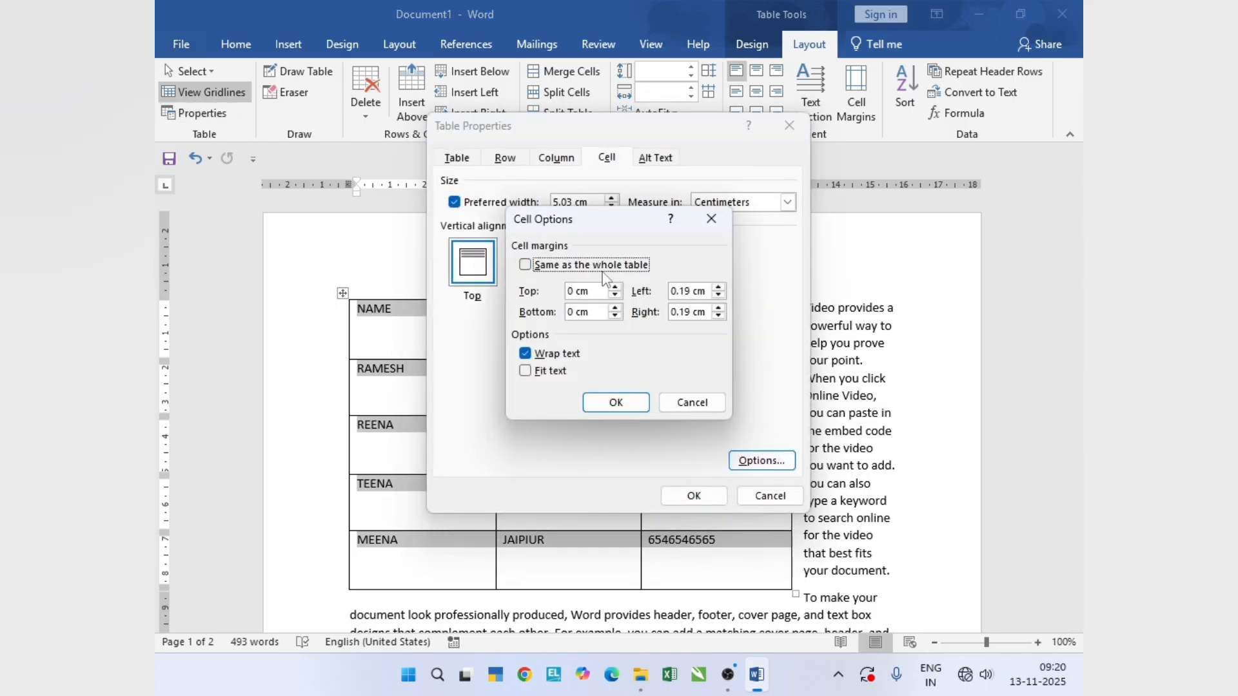
left_click(614, 288)
left_click(614, 288)
left_click(614, 288)
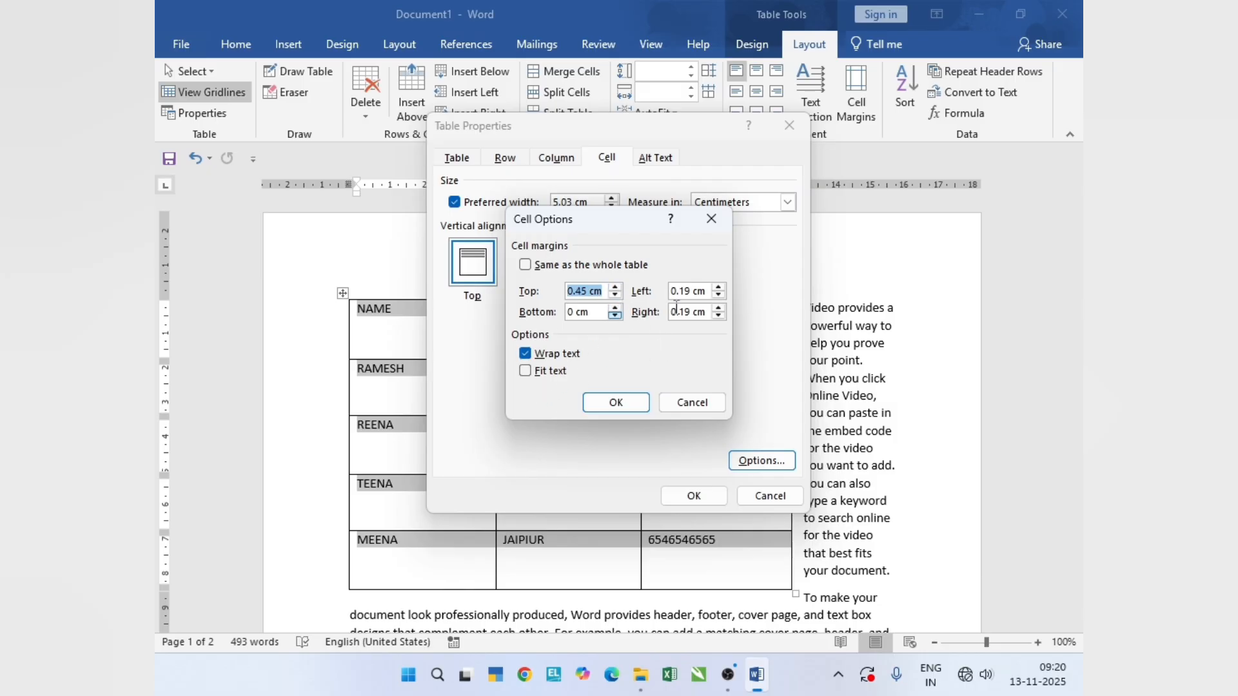
left_click(615, 288)
left_click(615, 289)
left_click(615, 289)
left_click(616, 402)
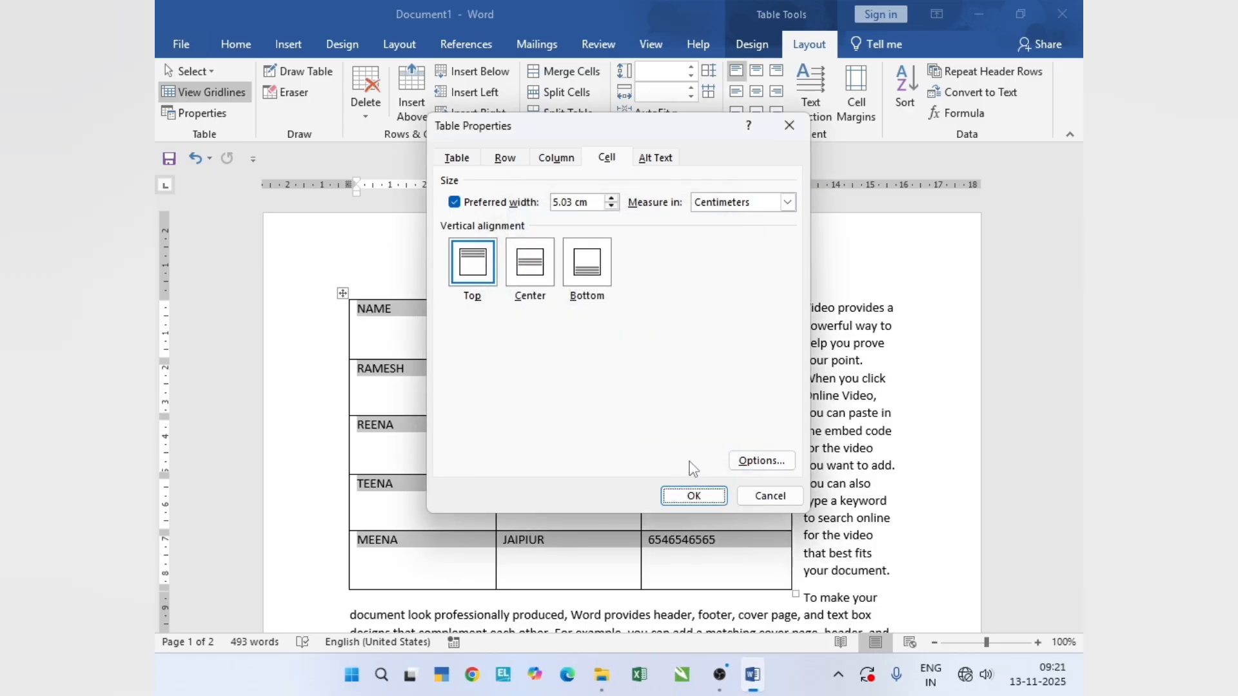
left_click(695, 497)
- Undo the cell margin, preferred width, vertical alignment and table resizing changes
scroll(607, 489, "down", 5)
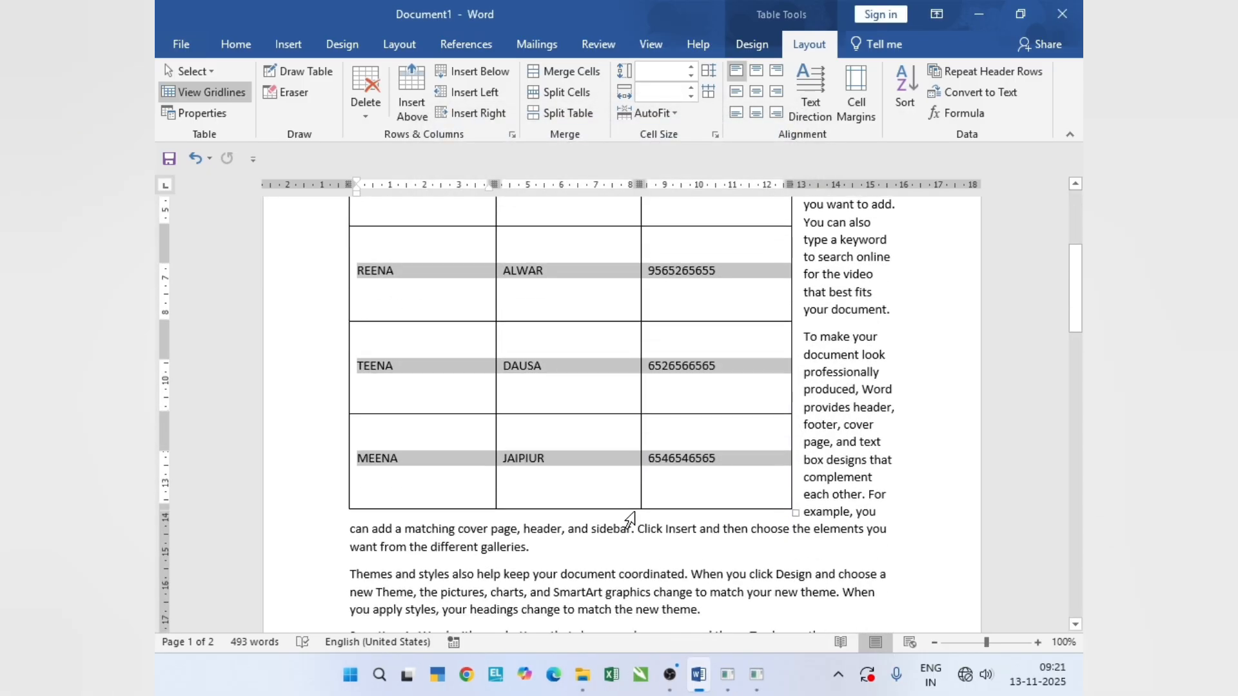
scroll(634, 514, "up", 5)
key("ctrl+z")
key("ctrl+z")
key("ctrl+z")
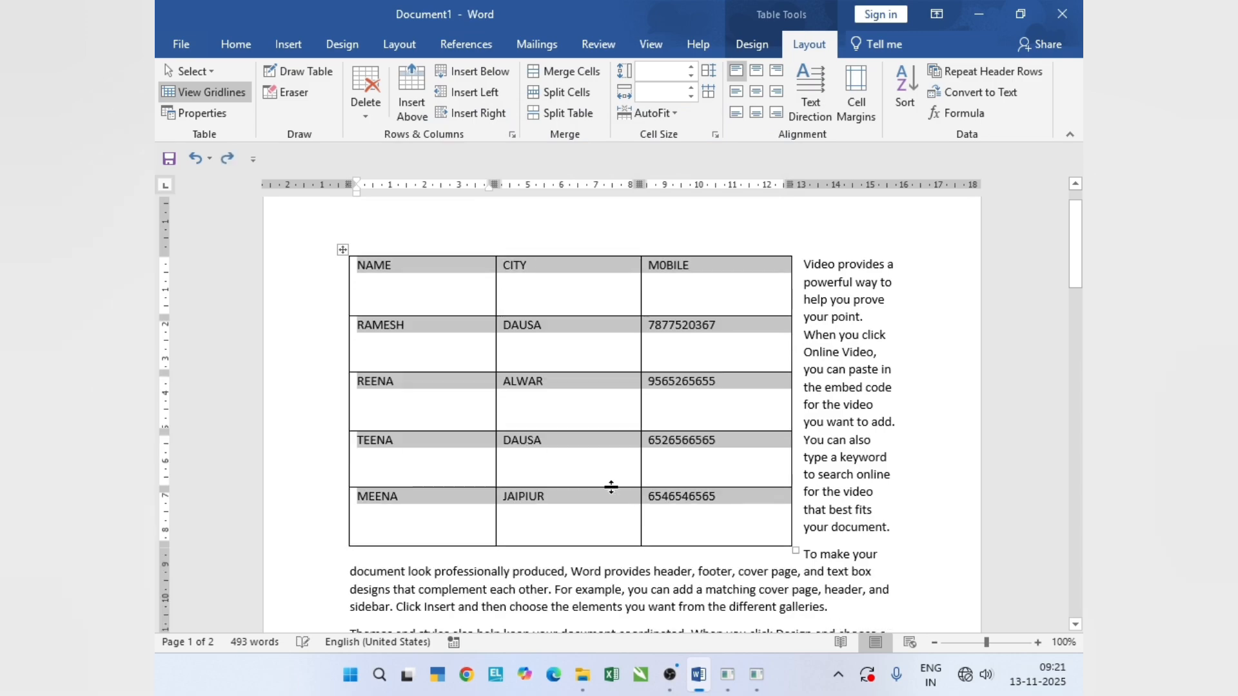
key("ctrl+z")
key("ctrl+z")
key("ctrl+z")
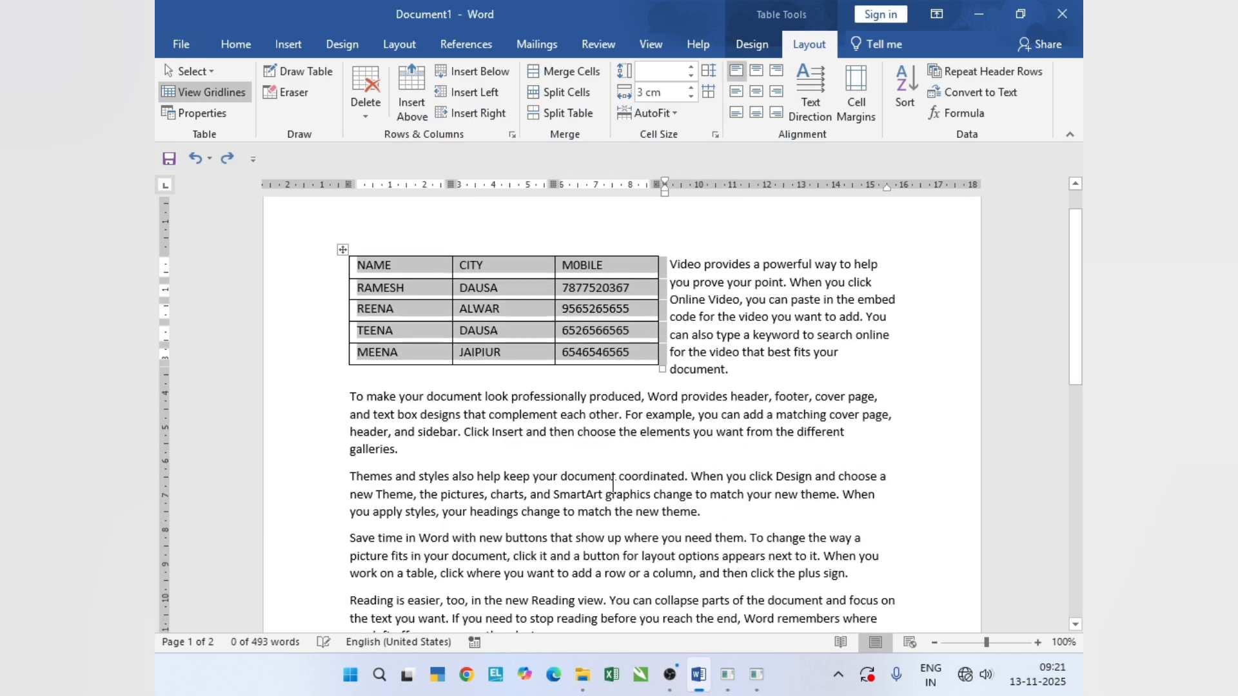
- Review the cell, alt text, row, column and table settings in the table's properties, and close them without changes
left_click(195, 113)
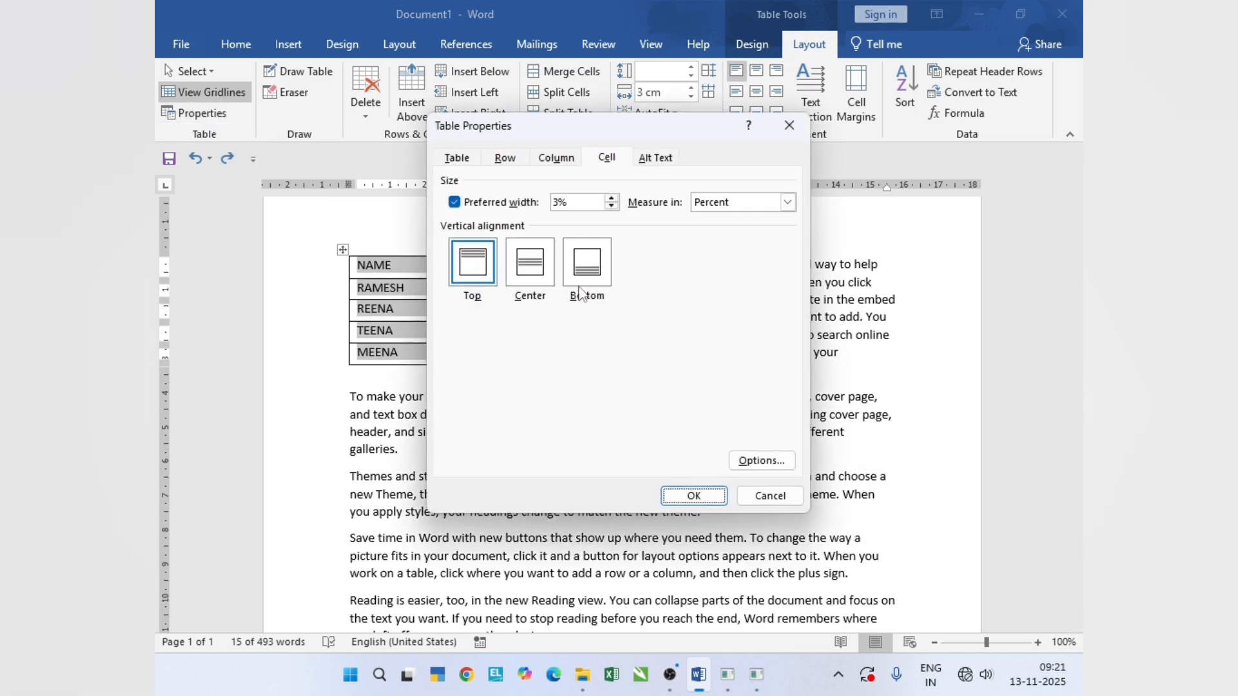
left_click(656, 161)
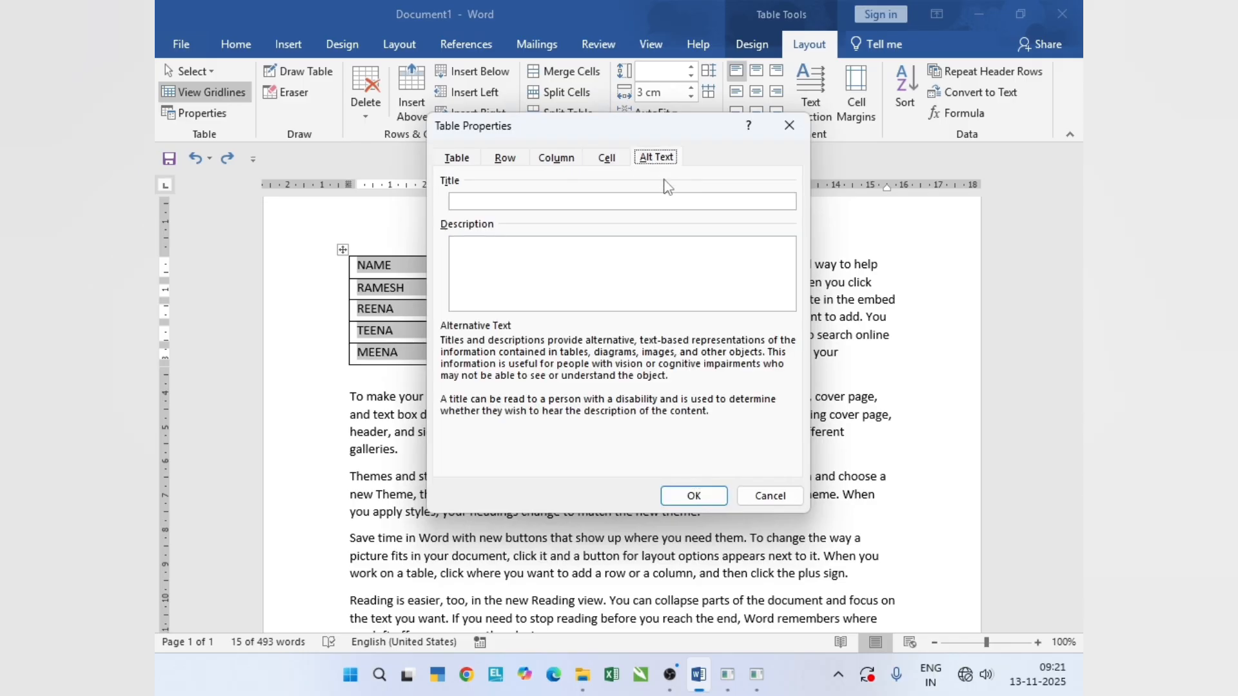
left_click(505, 160)
left_click(565, 165)
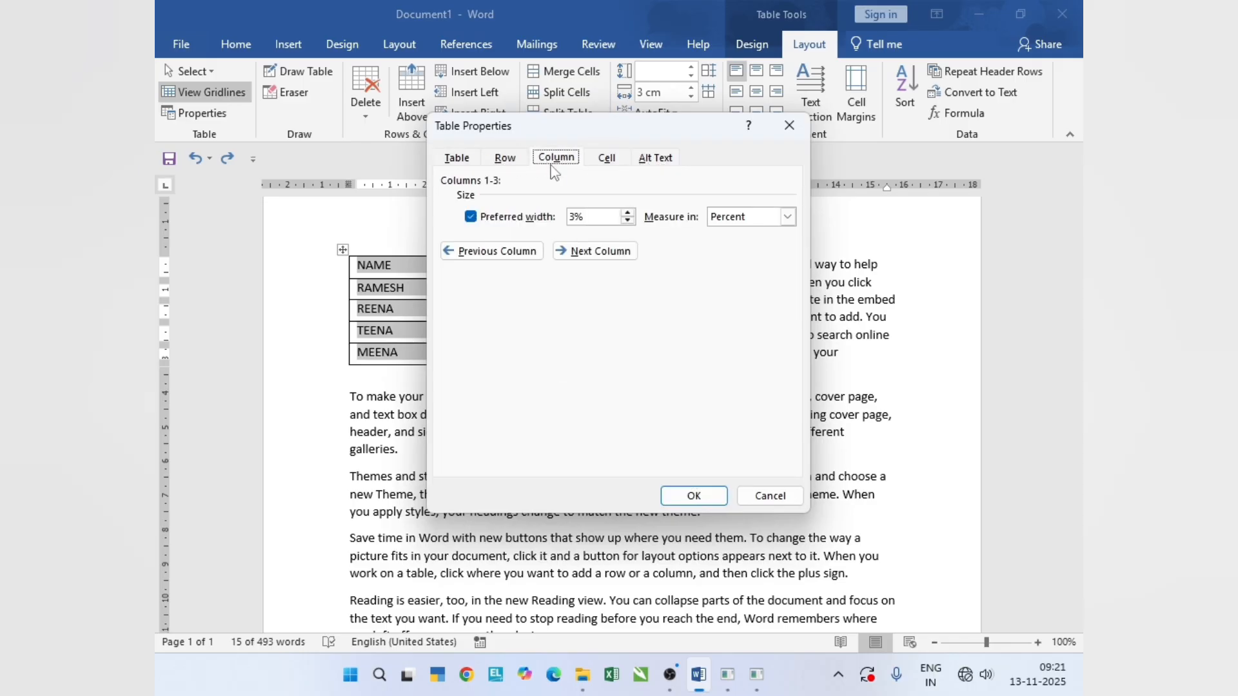
left_click(507, 161)
left_click(470, 161)
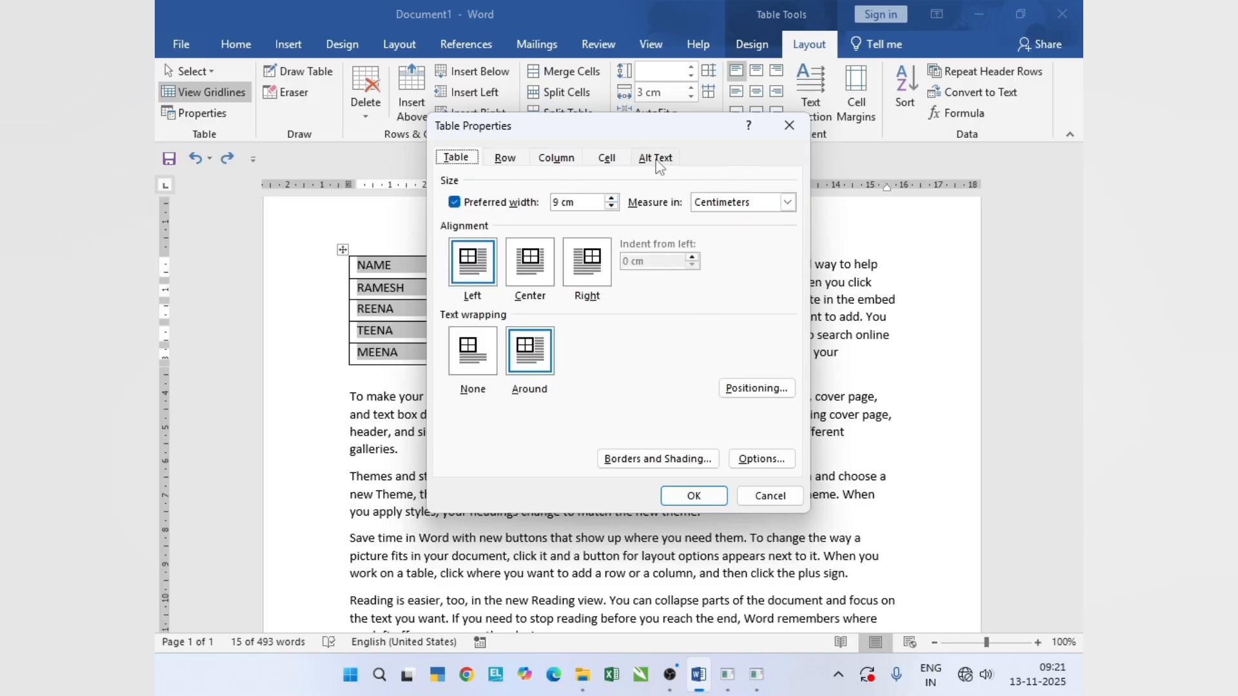
left_click(789, 125)
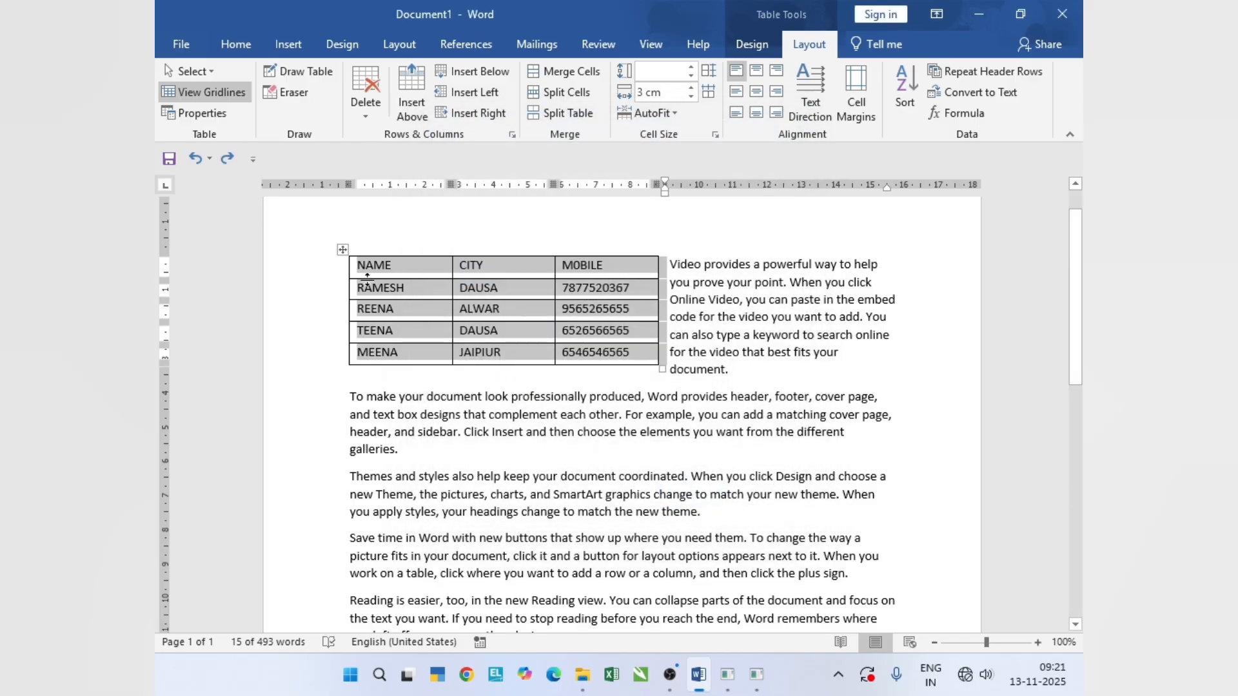
- Enlarge the table to columns about 5.32 cm wide and rows about 1.07 cm high, and draw a vertical line splitting the NAME column
left_click(427, 288)
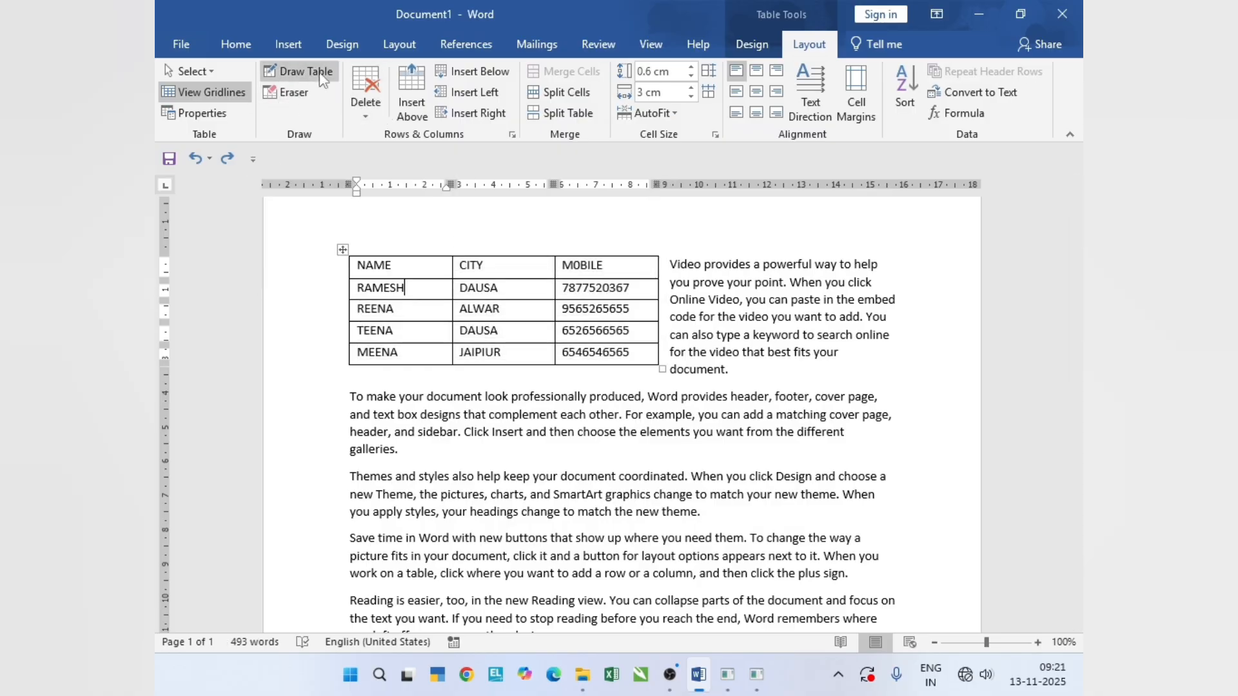
mouse_move(662, 368)
left_mouse_down()
mouse_move(873, 417)
mouse_move(897, 441)
left_mouse_up()
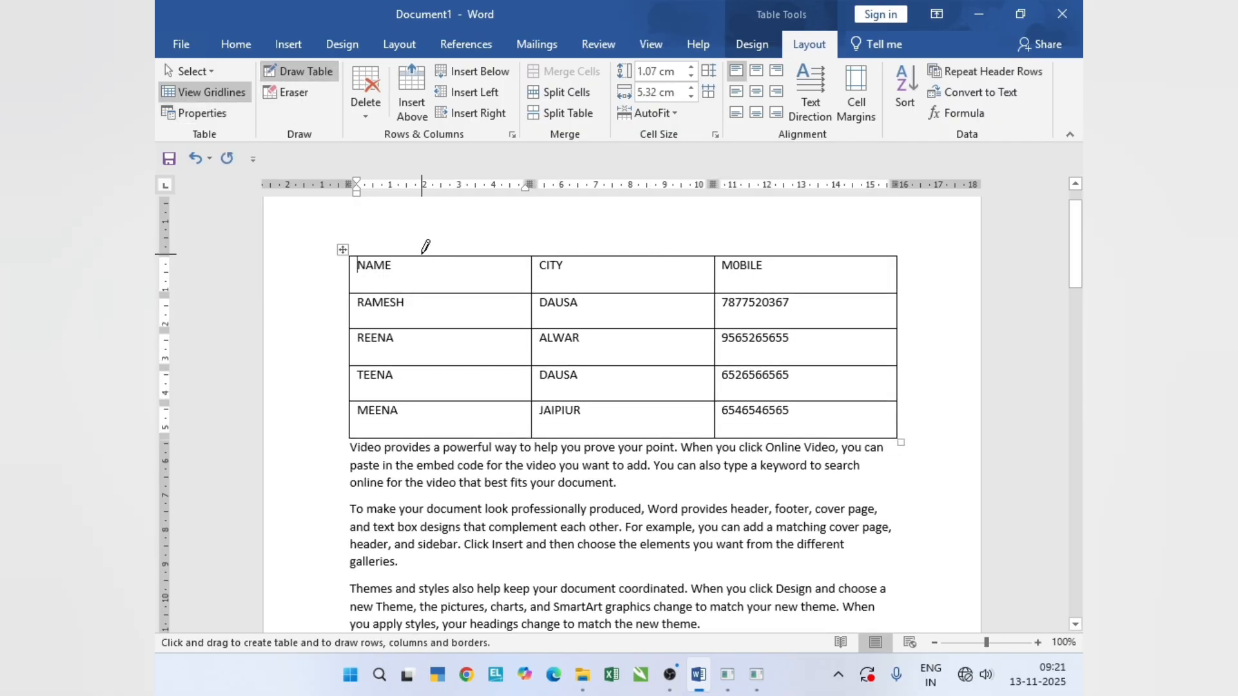
left_click_drag(428, 271, 438, 418)
- Try drawing another vertical line through the blank column beside the names at several positions, undoing each attempt
left_click_drag(497, 254, 507, 424)
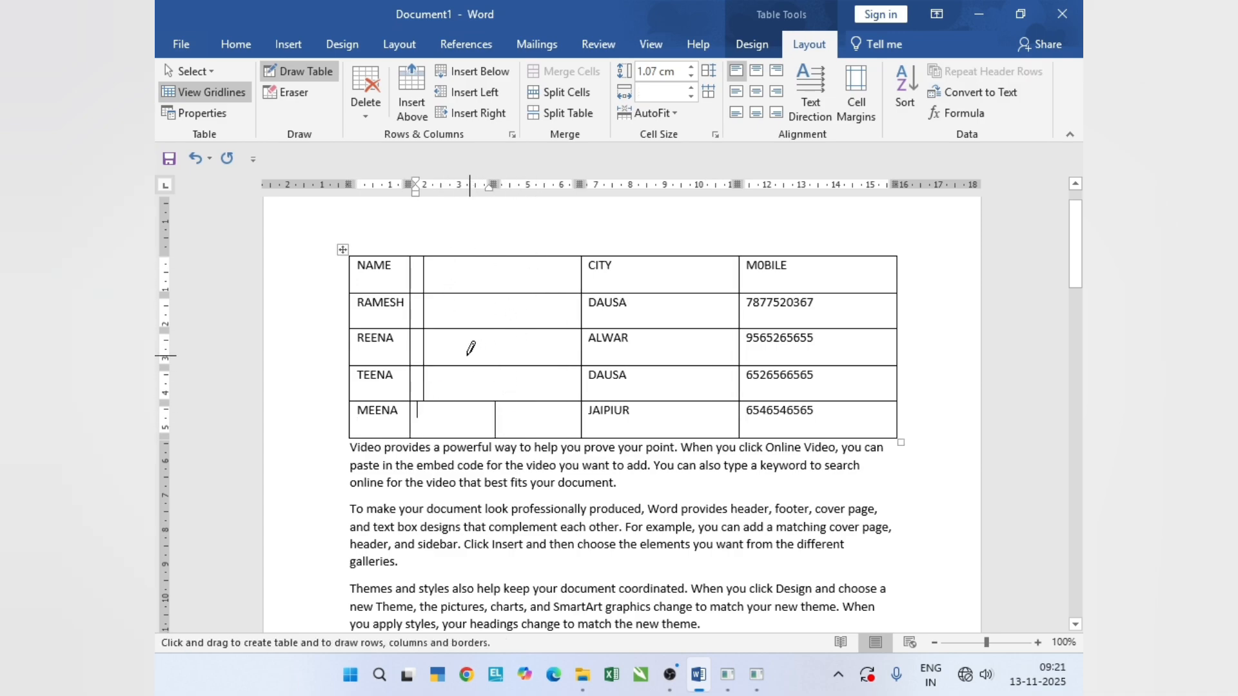
key("ctrl+z")
key("ctrl+z")
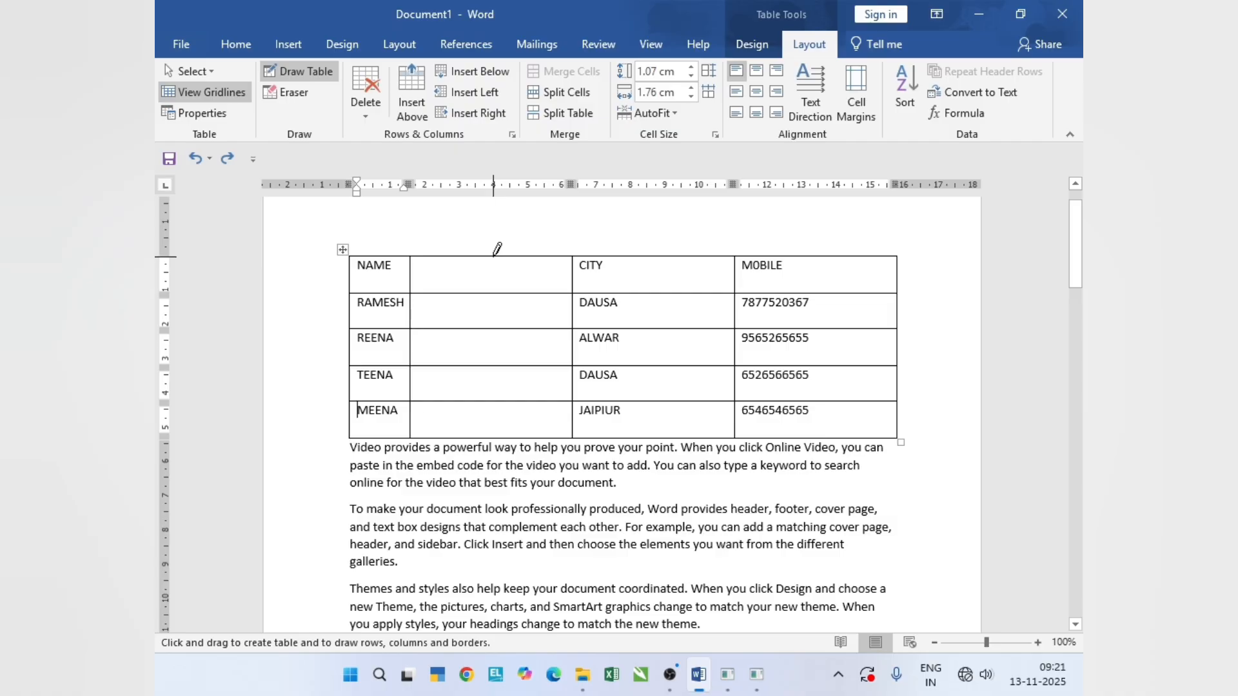
mouse_move(494, 256)
left_mouse_down()
mouse_move(507, 301)
mouse_move(500, 426)
left_mouse_up()
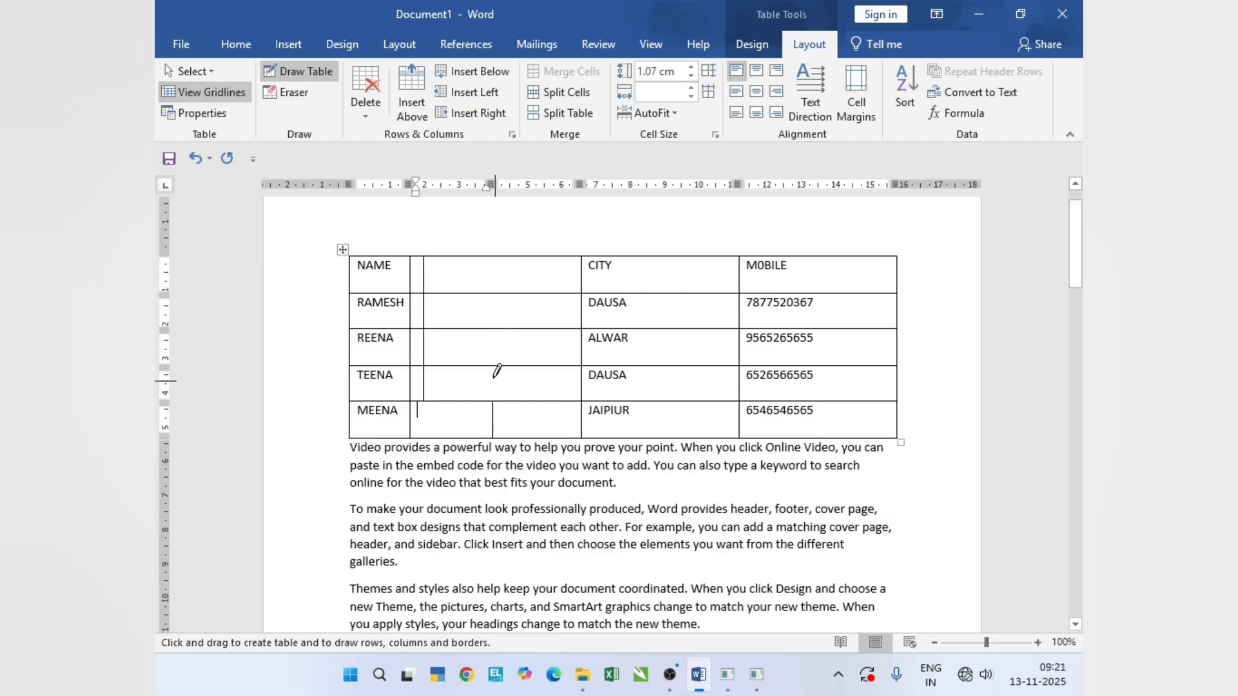
key("ctrl+z")
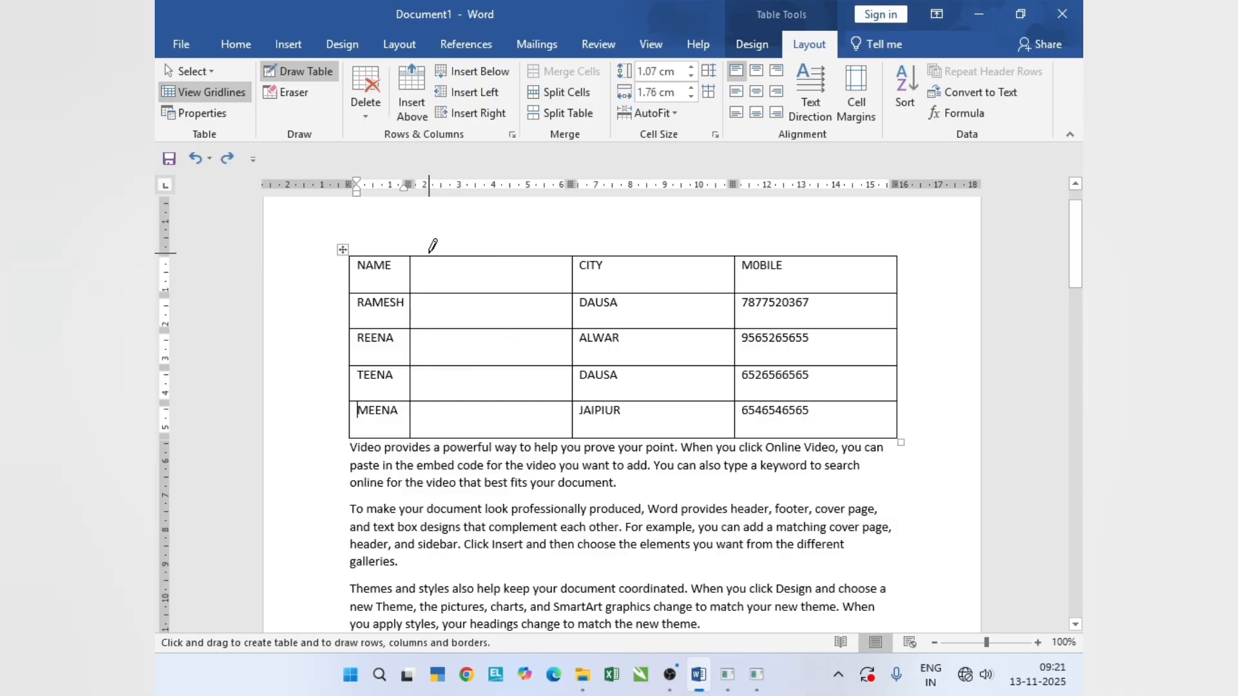
left_click_drag(434, 257, 434, 430)
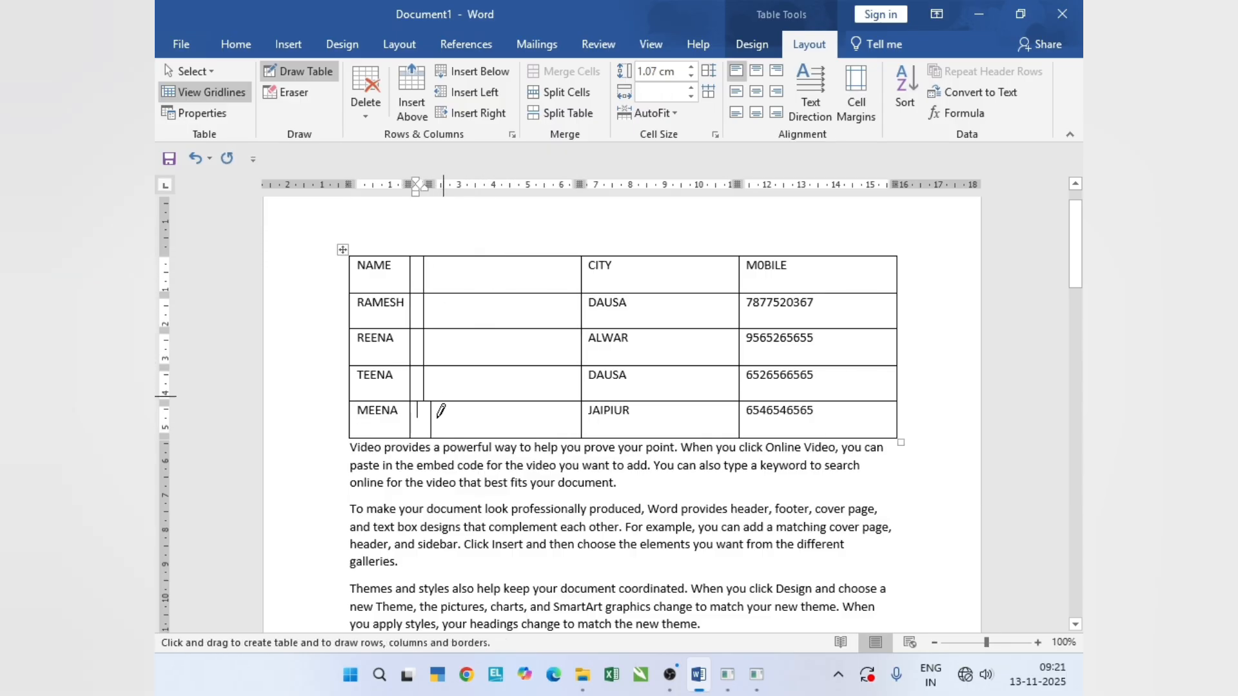
key("ctrl+z")
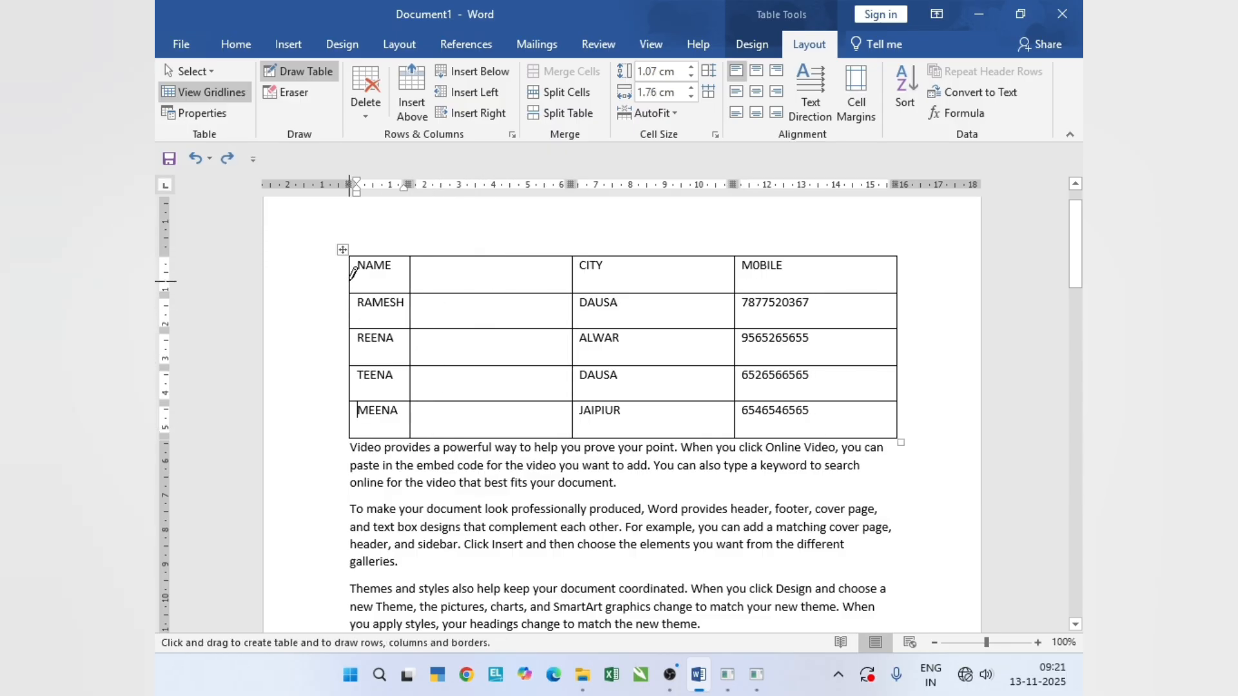
- Draw a horizontal line across the header row with Draw Table, leaving the NAME row about 0.69 cm high
left_click_drag(598, 268, 849, 269)
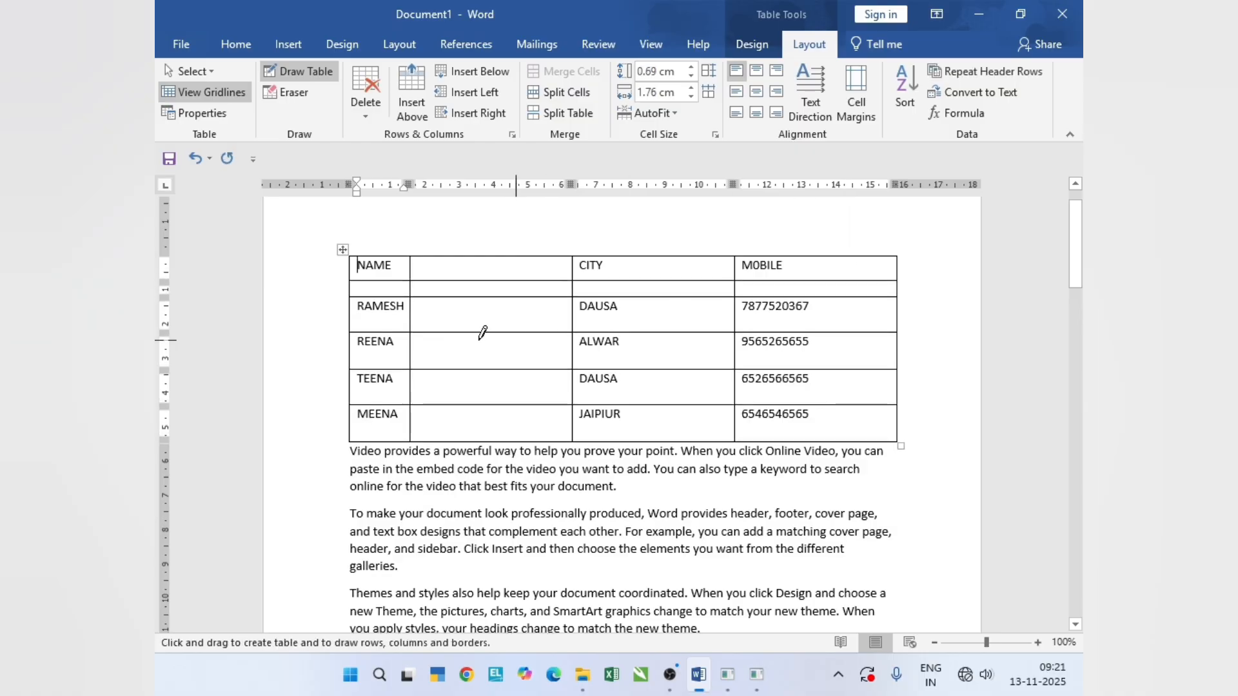
- Draw additional vertical lines down the blank column beside the names with Draw Table, extending them into the last row
mouse_move(452, 253)
left_mouse_down()
mouse_move(470, 310)
mouse_move(464, 435)
left_mouse_up()
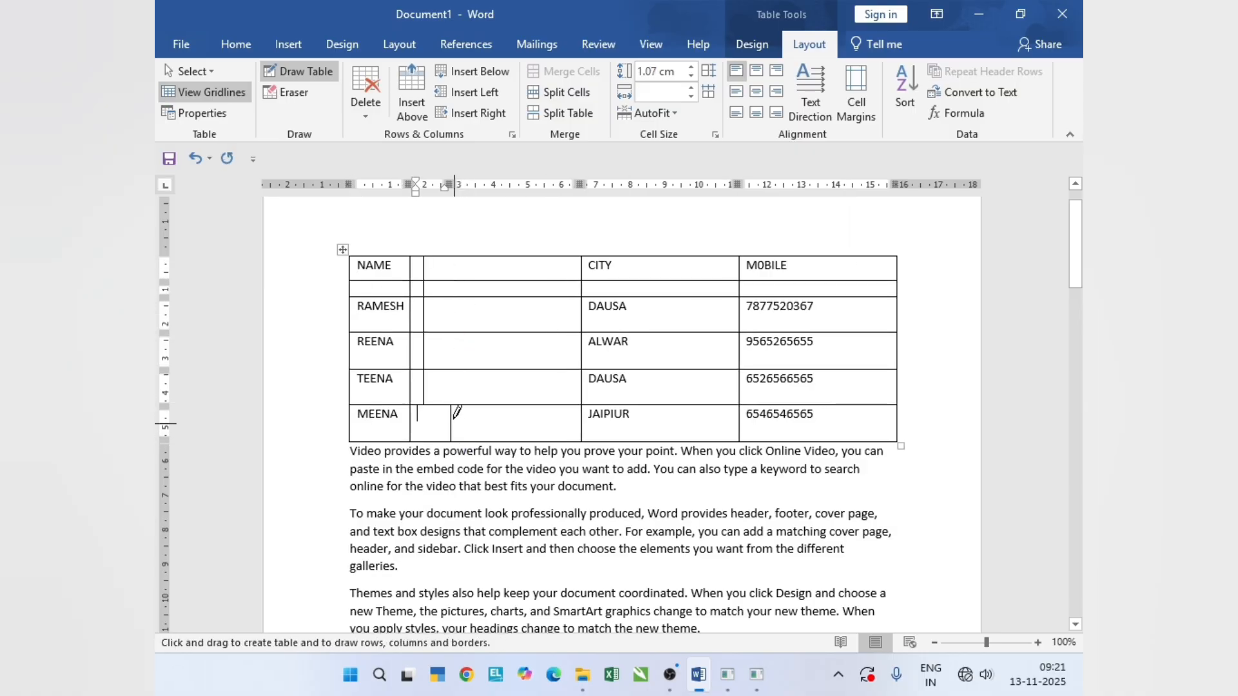
left_click_drag(419, 393, 421, 445)
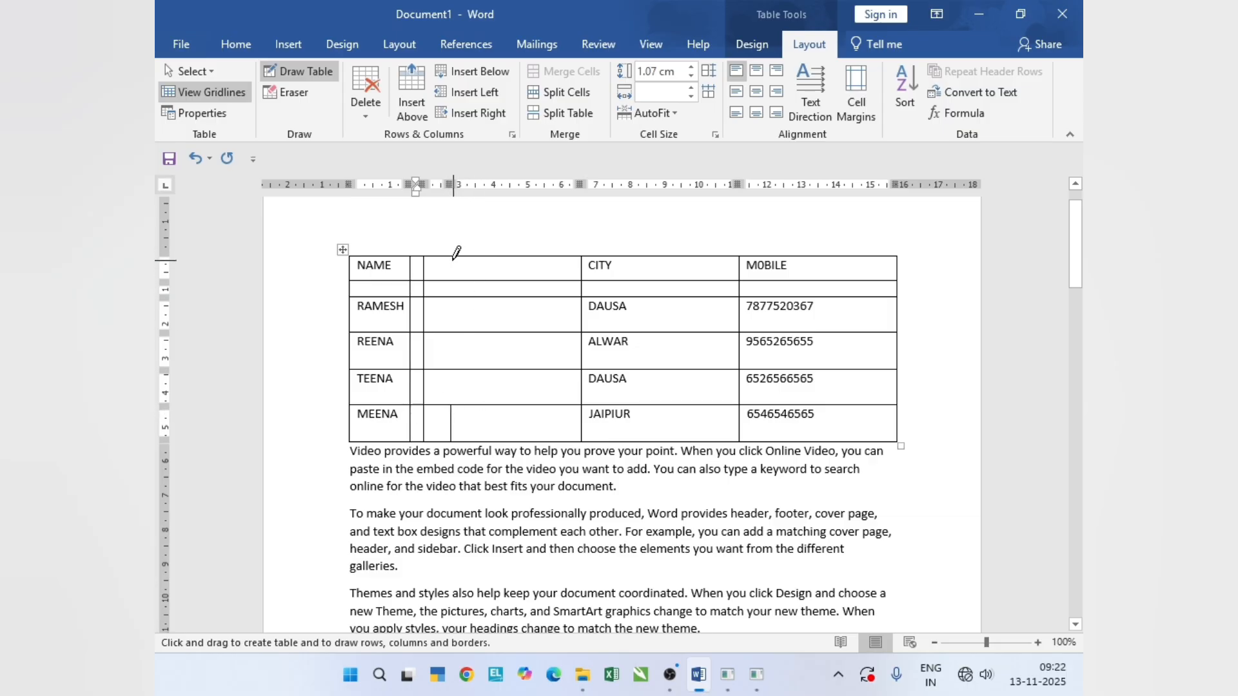
left_click_drag(450, 256, 460, 423)
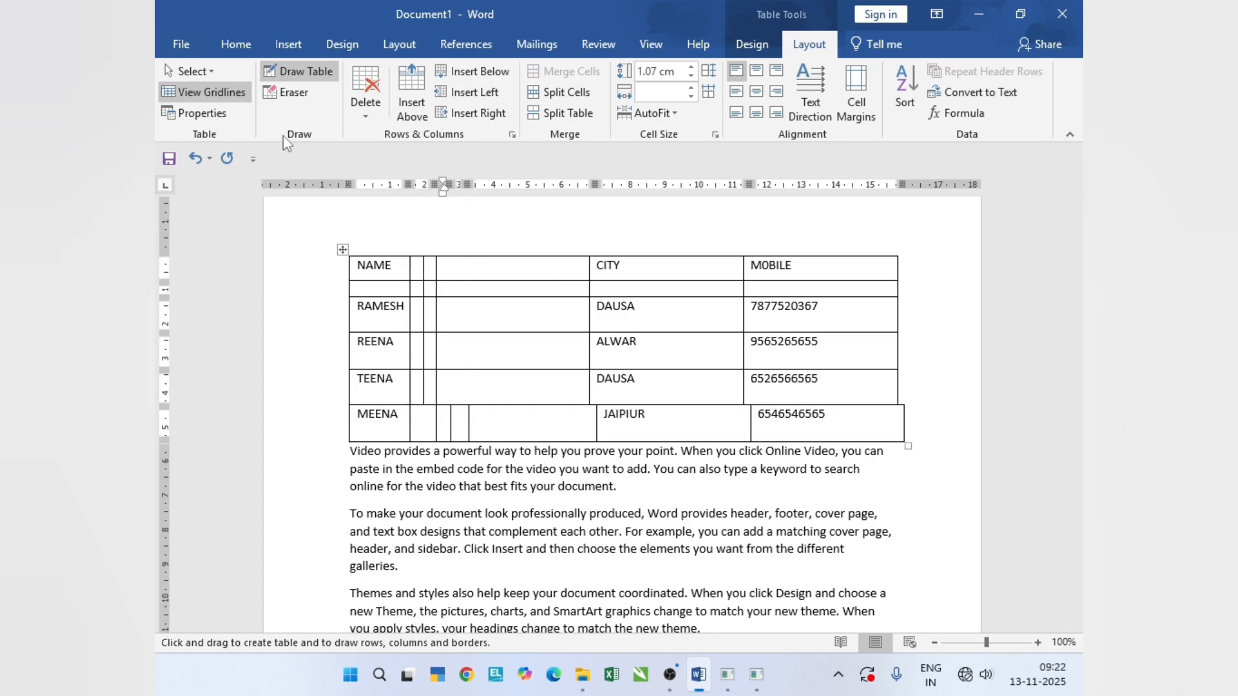
- Erase the extra vertical lines from the blank column in the last three name rows with the Eraser
left_click(296, 98)
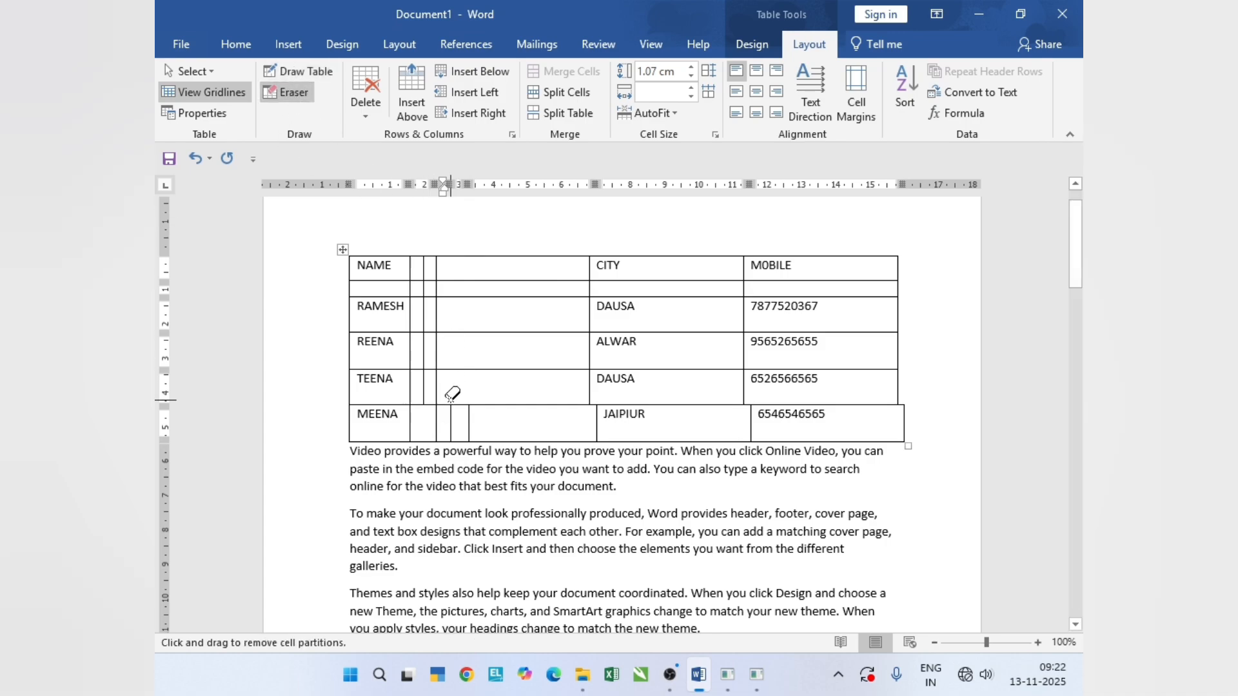
left_click(469, 431)
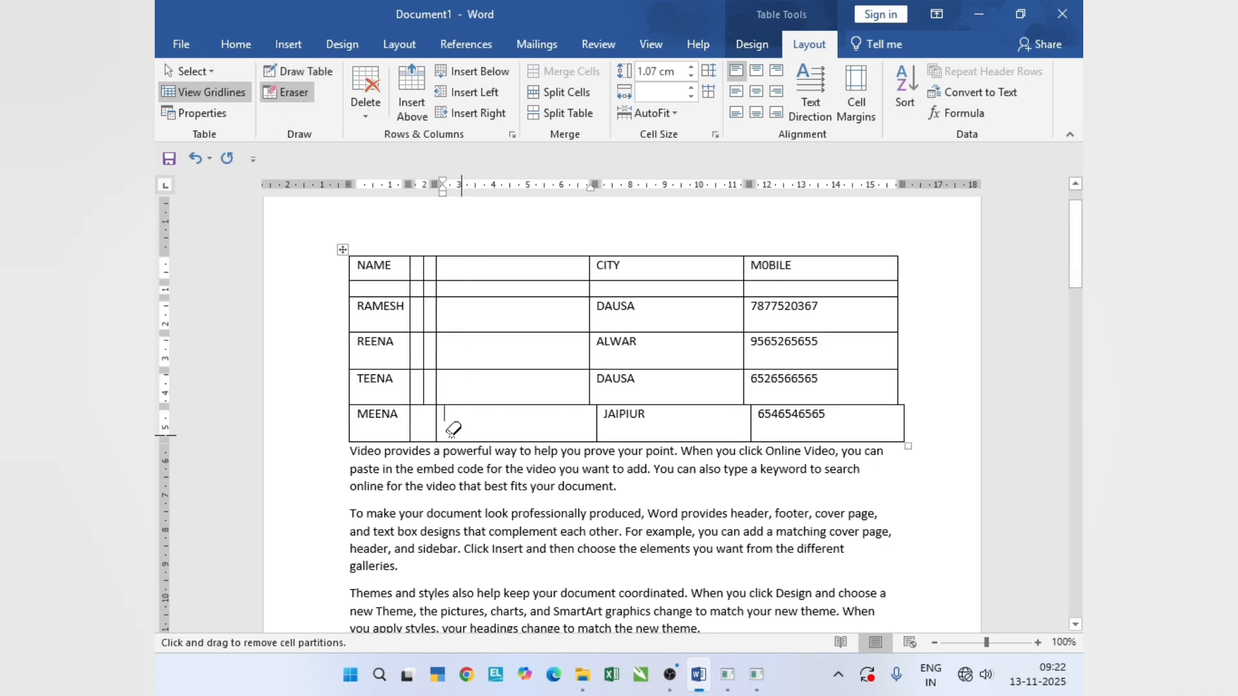
left_click(425, 398)
left_click(437, 406)
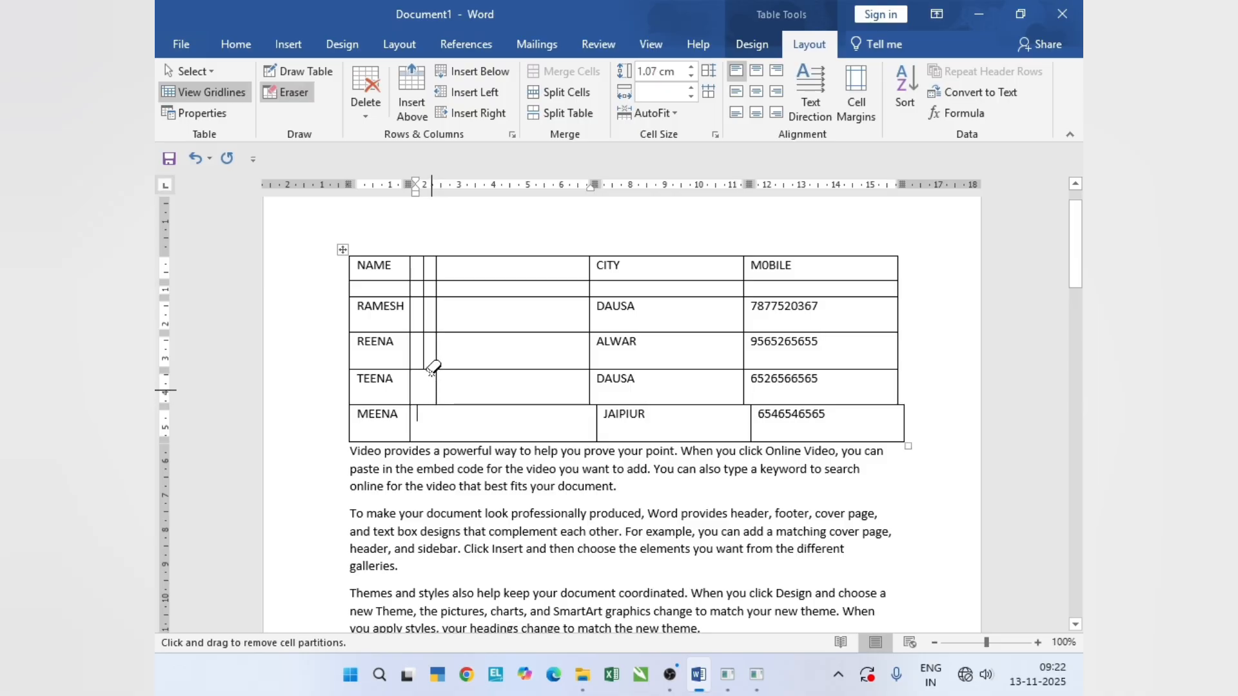
left_click(435, 346)
left_click(439, 331)
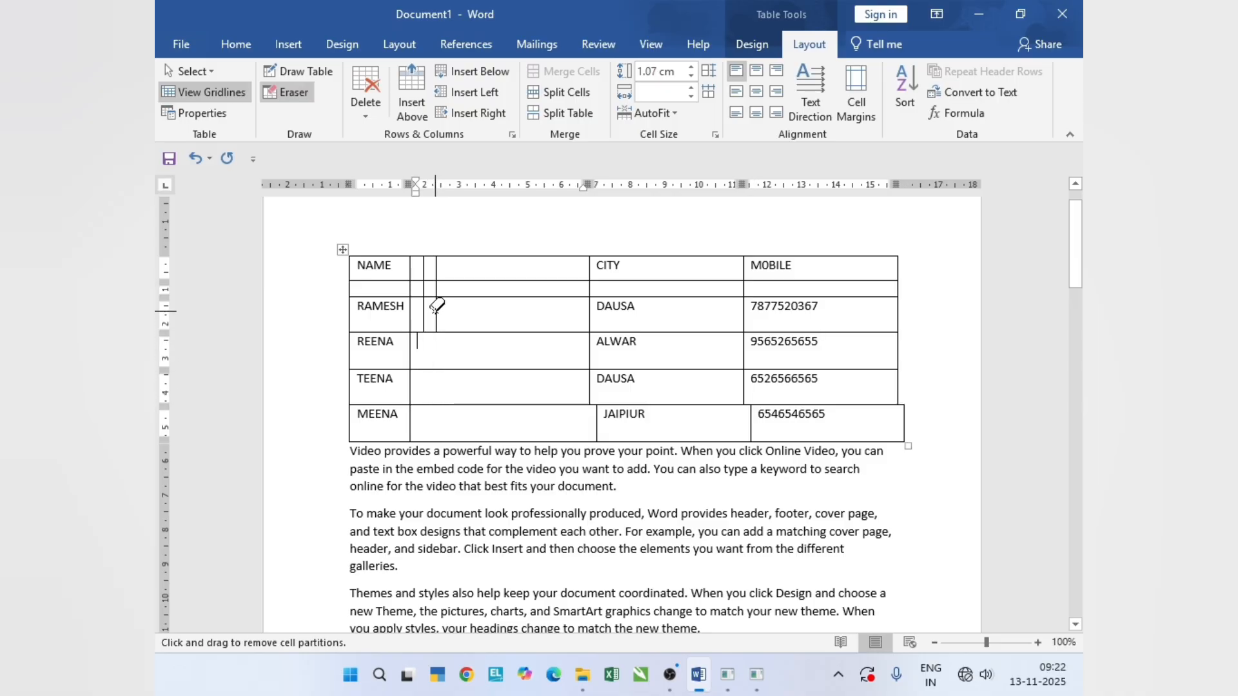
- Erase the extra vertical lines from the blank column in the header row and the first name row
left_click(434, 309)
left_click(426, 287)
left_click(437, 267)
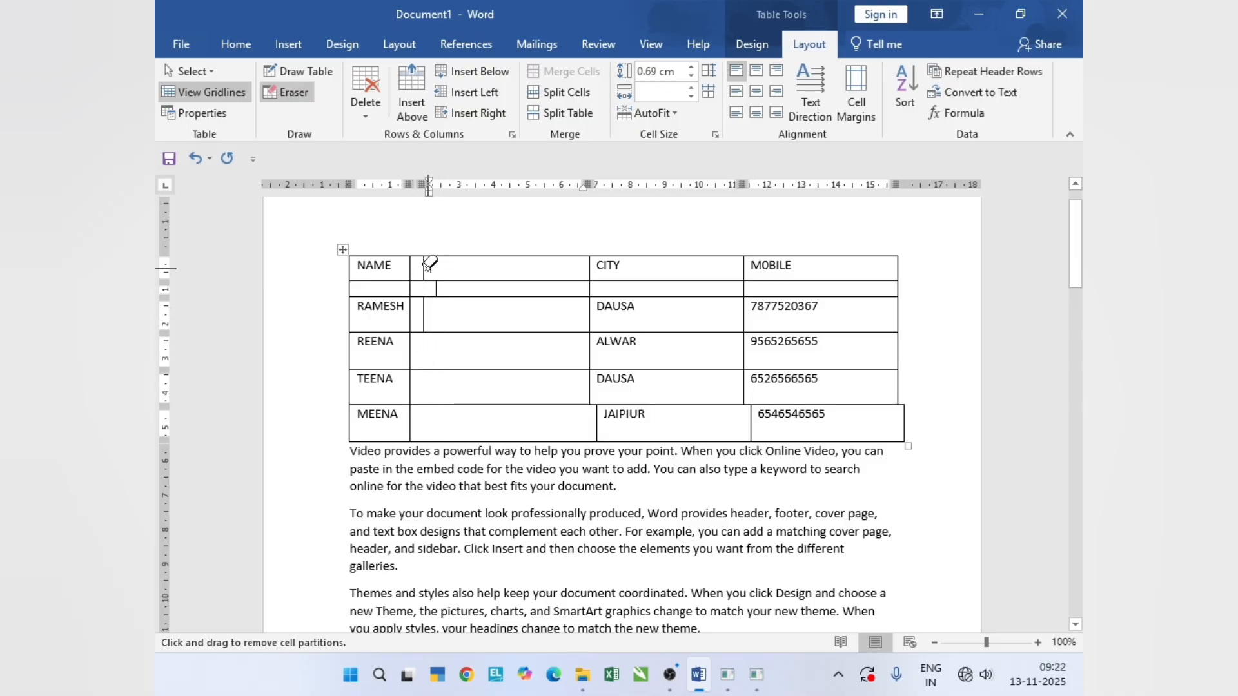
left_click(423, 268)
left_click(423, 319)
left_click(435, 288)
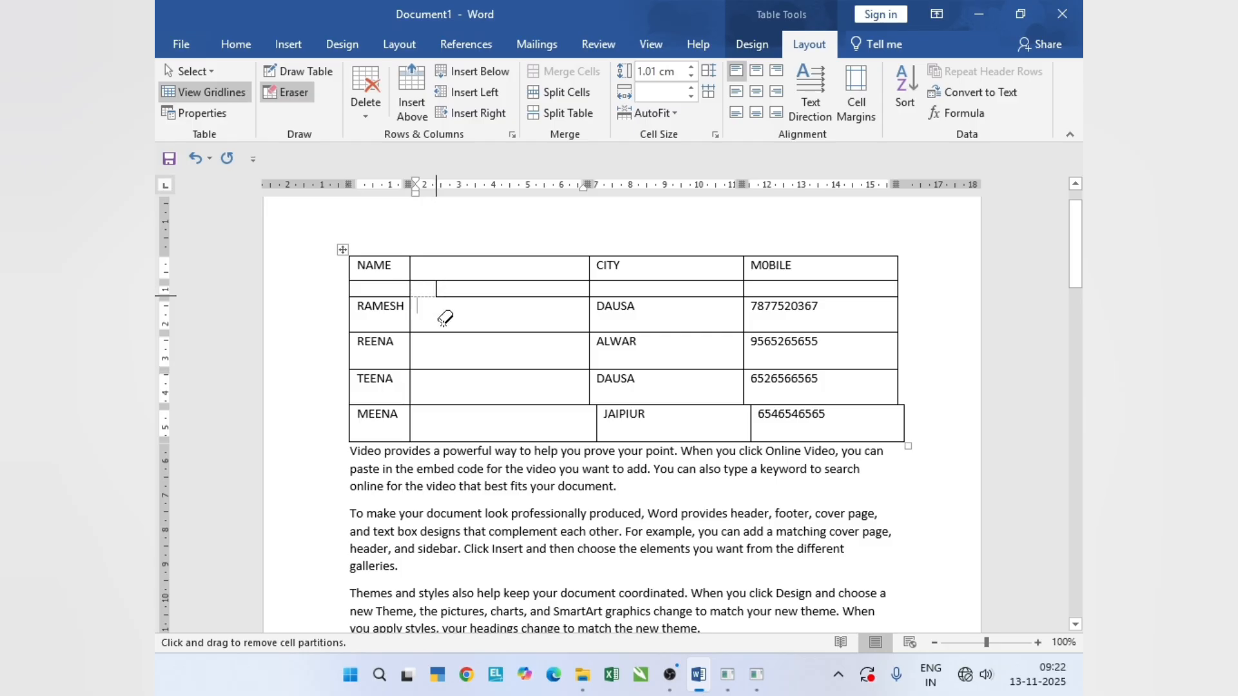
- Undo the erasing, line drawing and table enlargement back to the original three-column table, and turn off the Eraser
key("ctrl+z")
key("ctrl+z")
key("ctrl+z")
key("ctrl+z")
key("ctrl+z")
key("ctrl+z")
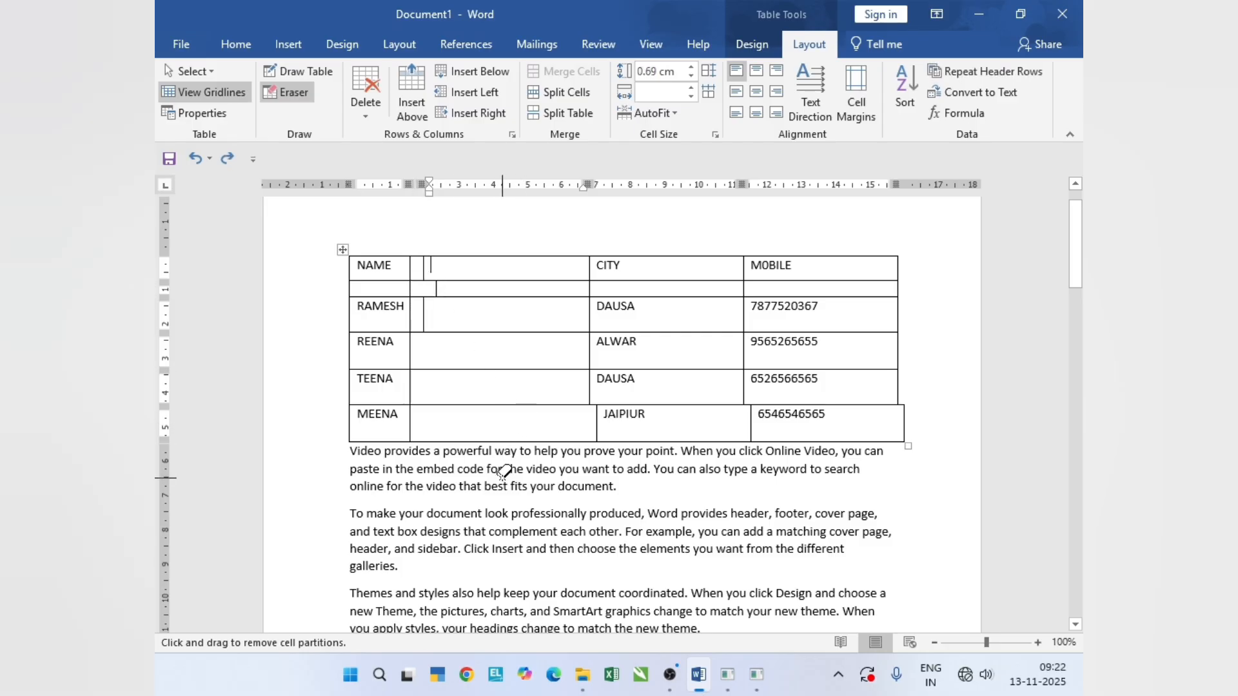
key("ctrl+z")
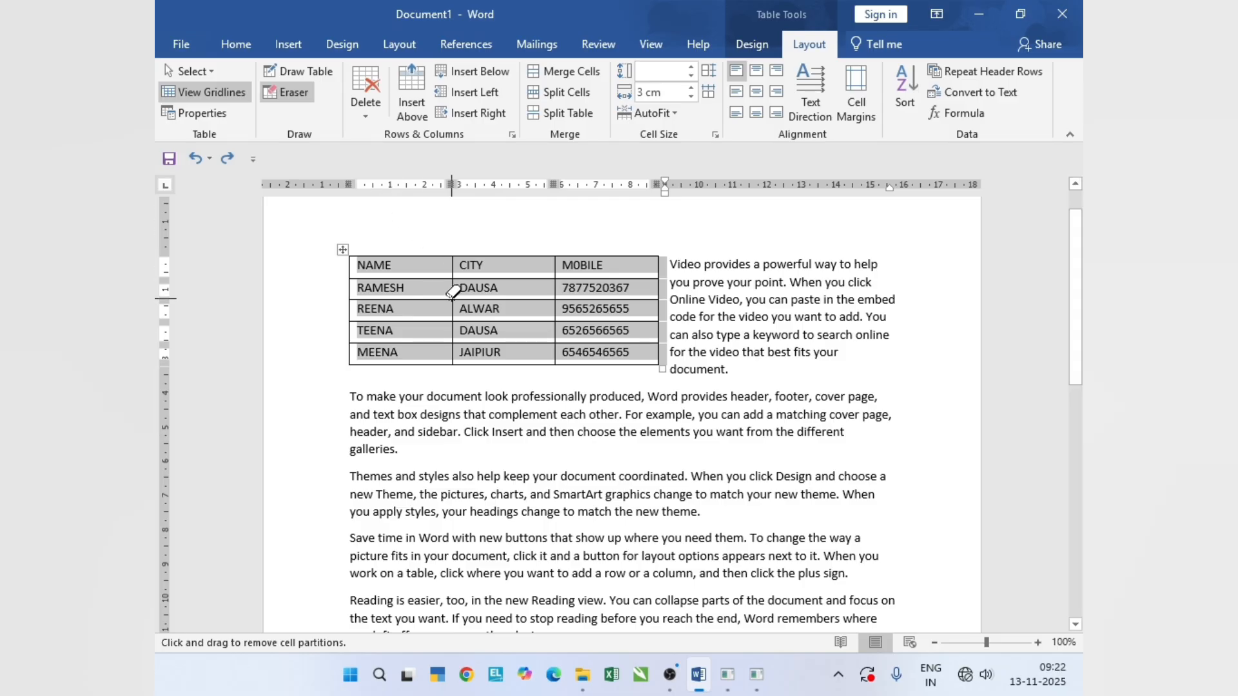
left_click(303, 103)
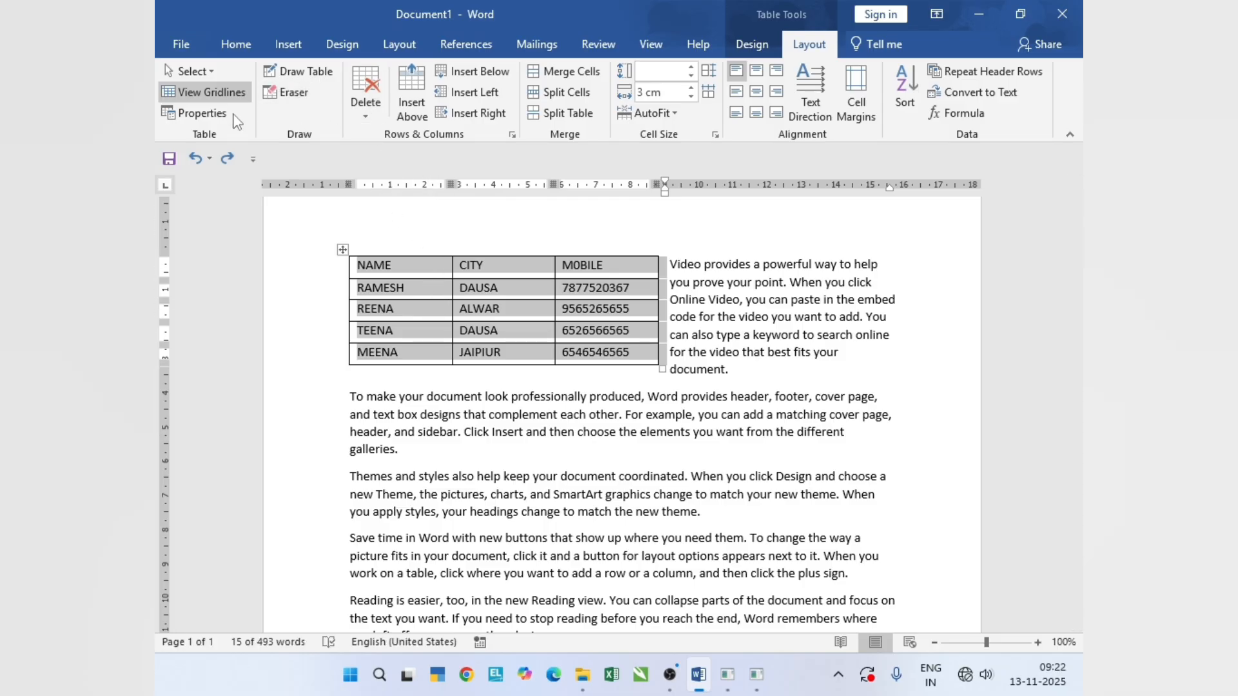
- Delete the first data row below the NAME, CITY and MOBILE header
left_click(416, 293)
left_click(365, 103)
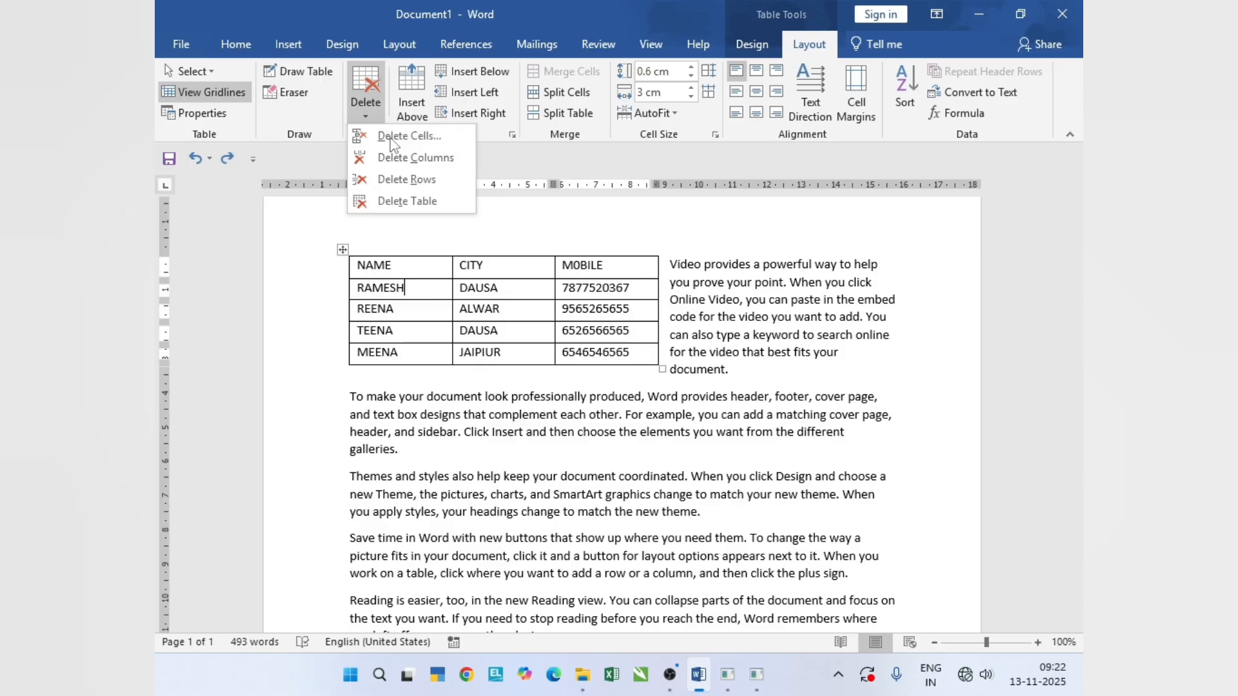
left_click(439, 180)
- Open the Delete Cells options for the first name cell below the header
left_click(381, 114)
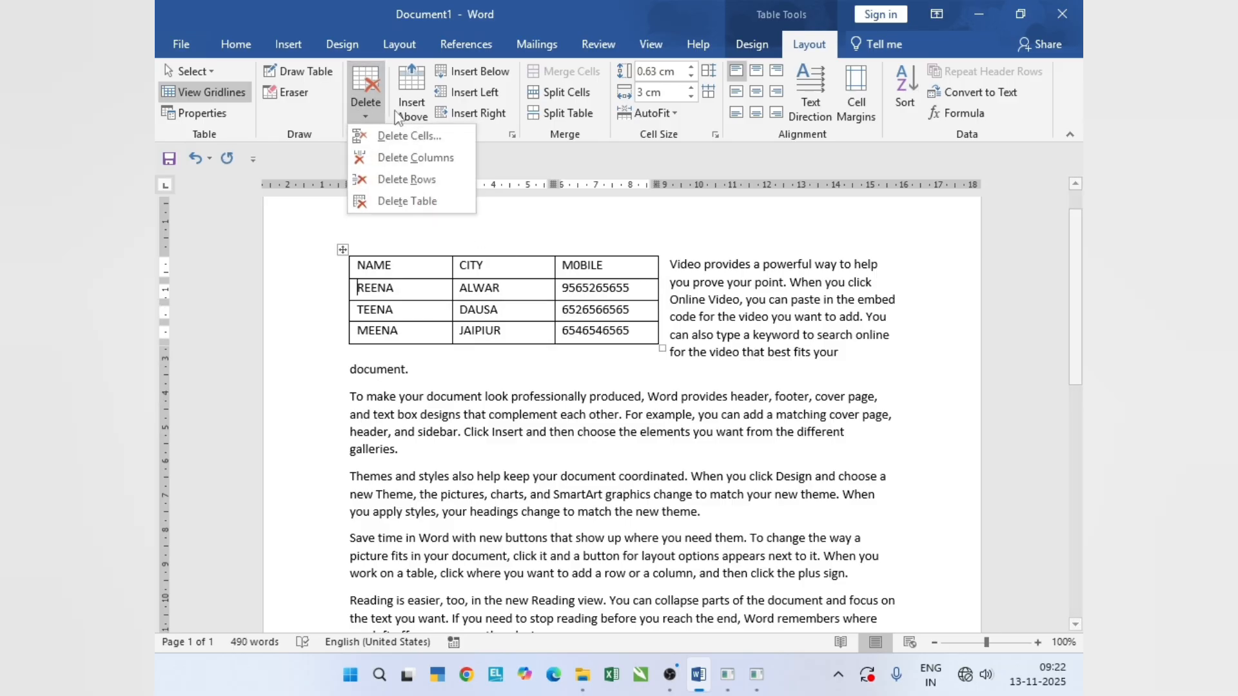
left_click(436, 134)
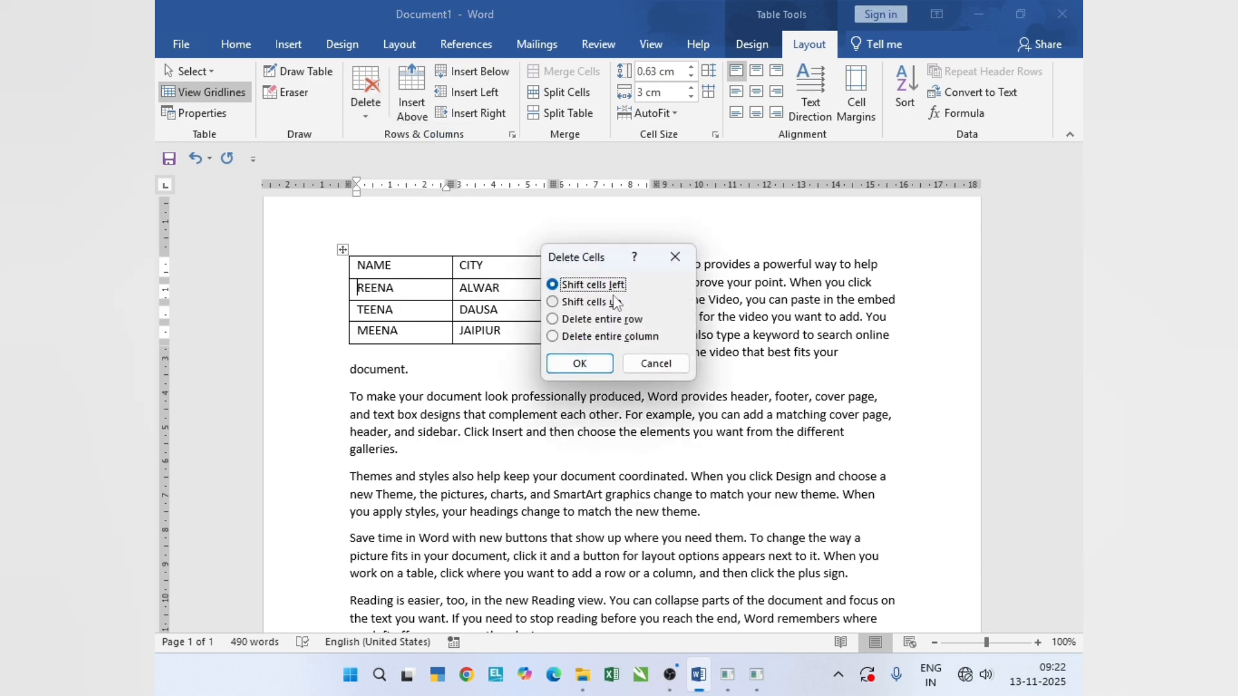
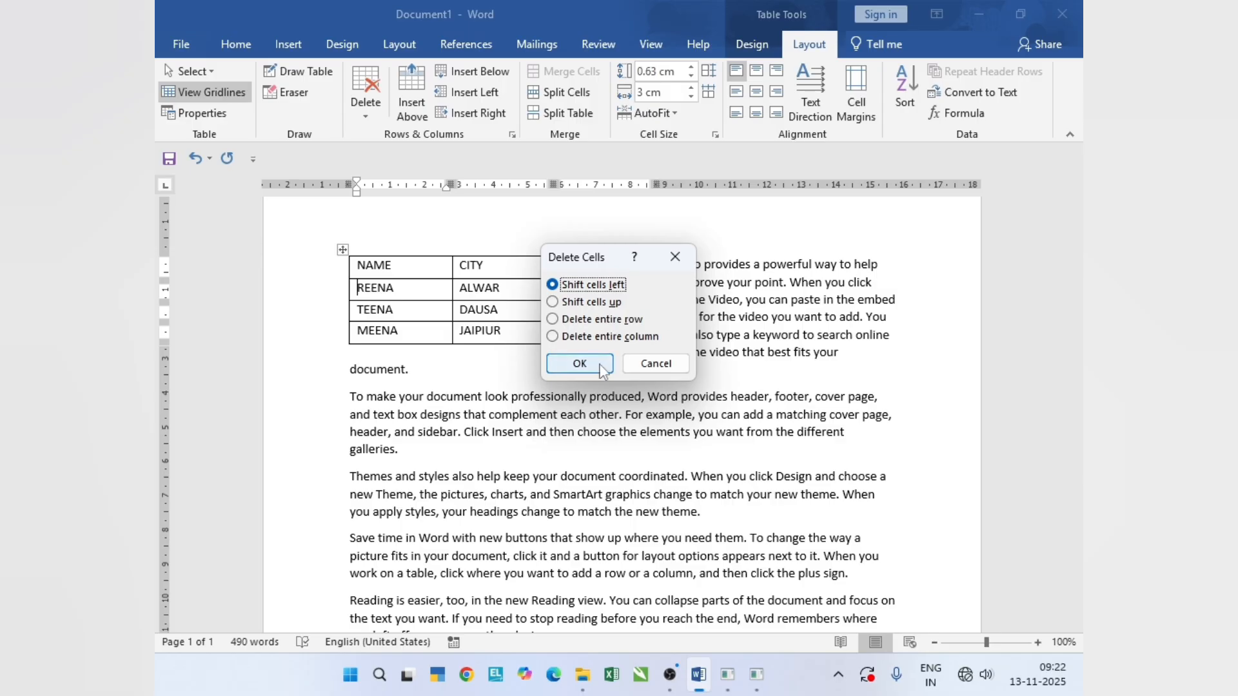
- Delete the first name cell below the header with cells shifted left, and undo that and the preceding row deletion
left_click(579, 363)
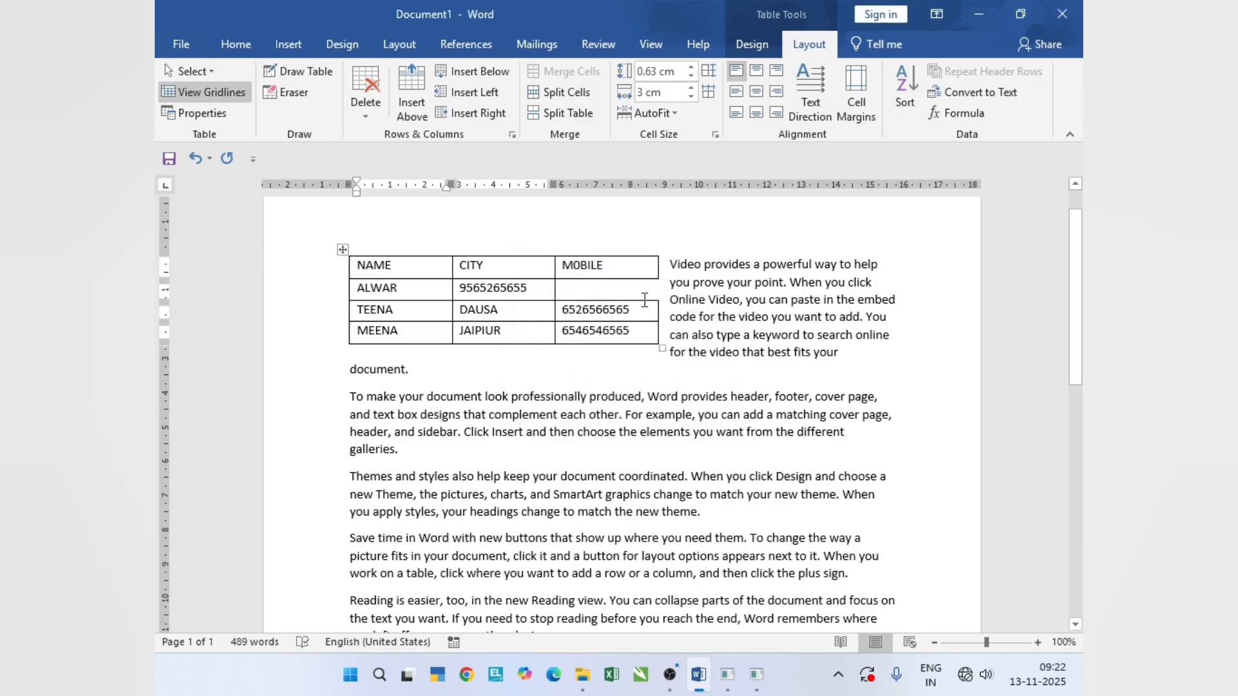
key("ctrl+z")
key("ctrl+z")
key("ctrl+z")
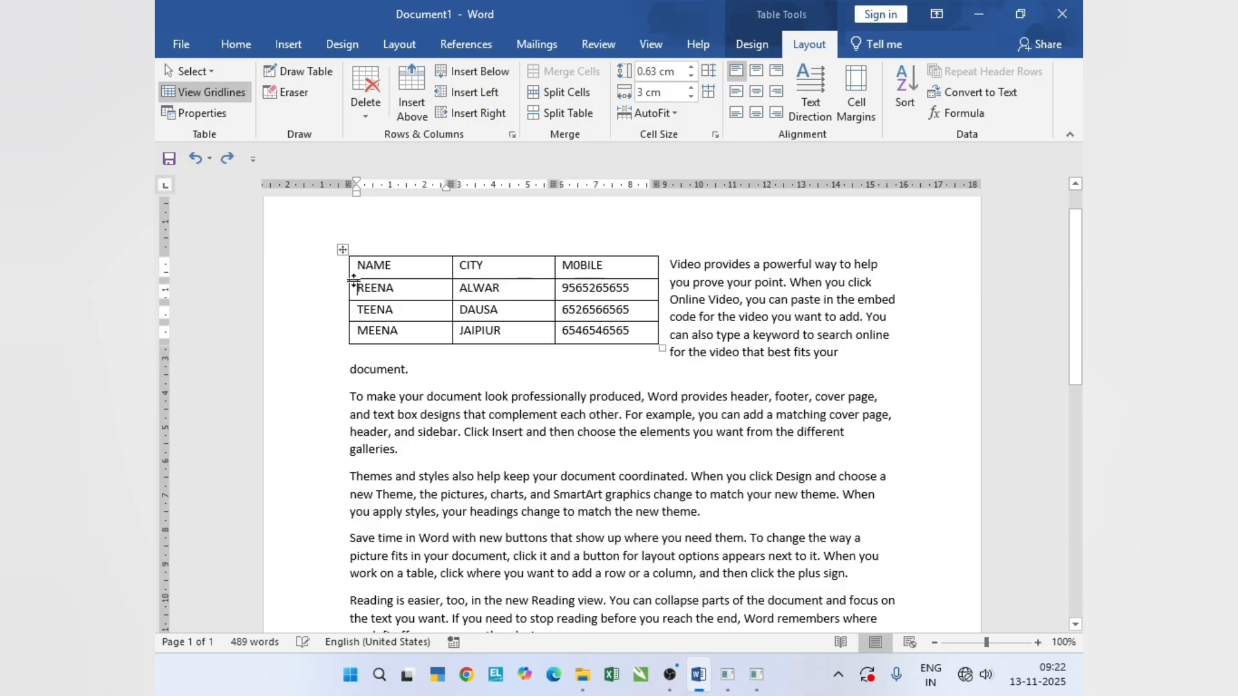
left_click(365, 111)
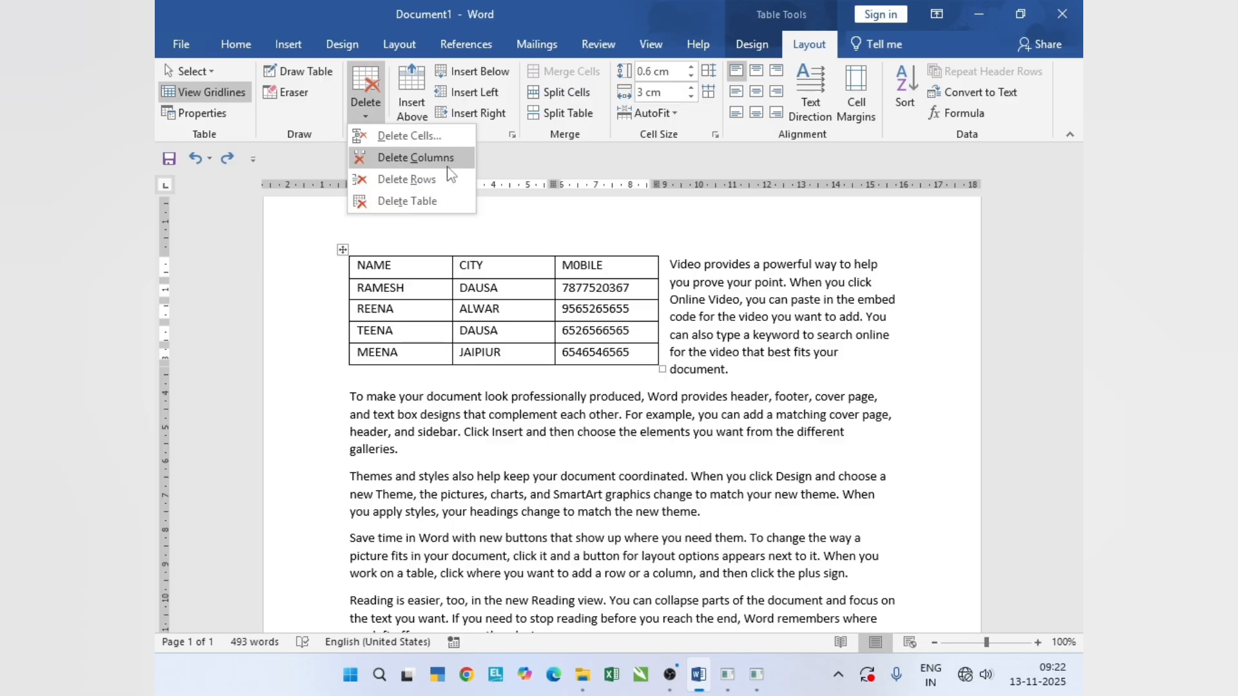
left_click(538, 237)
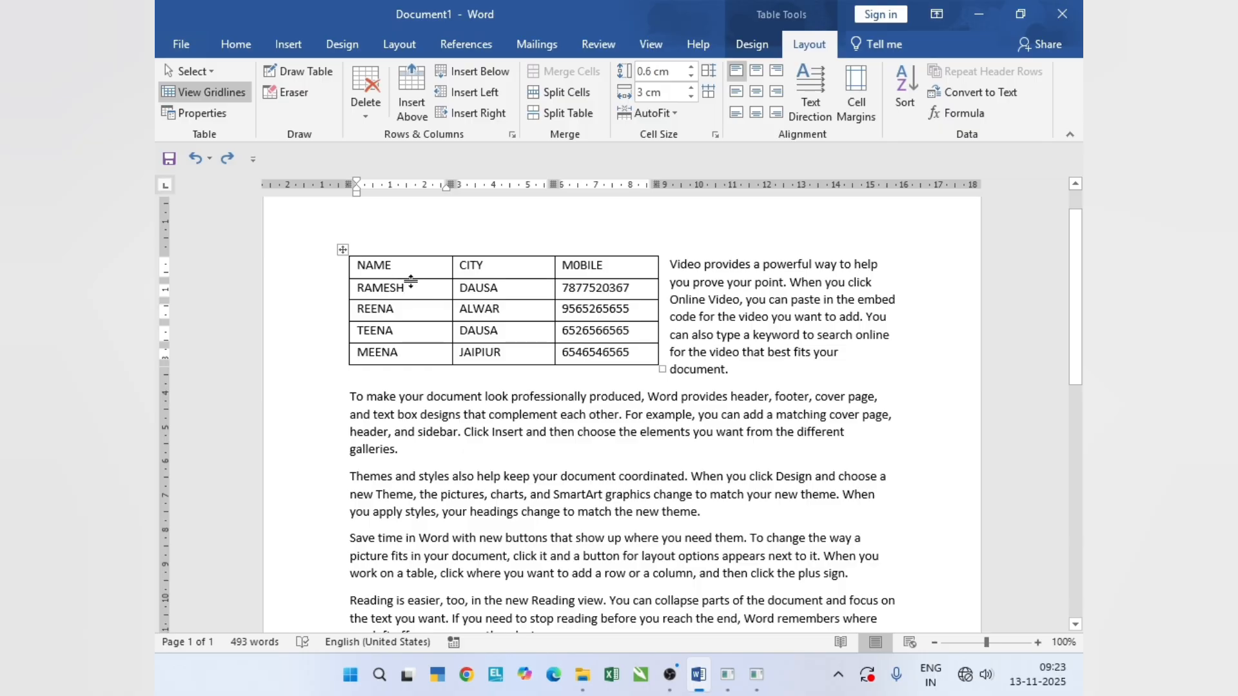
- Insert a blank row above the first data row and undo it, and do the same below that row
left_click(416, 94)
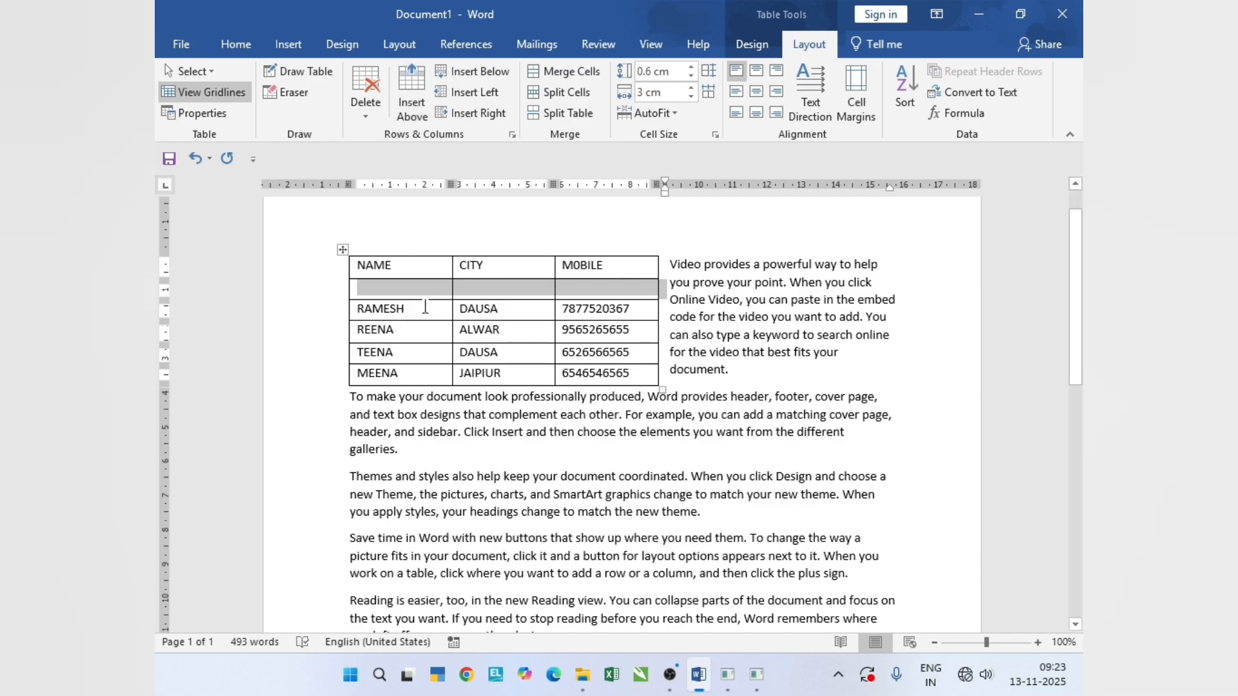
key("ctrl+z")
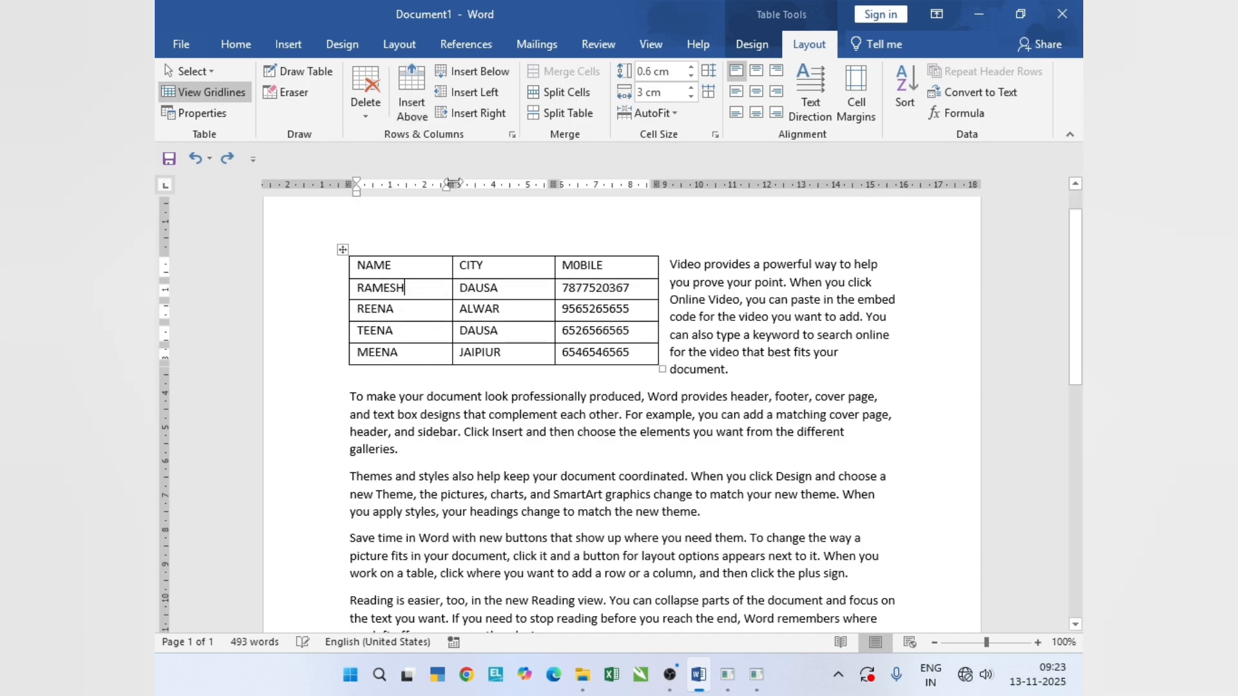
left_click(471, 73)
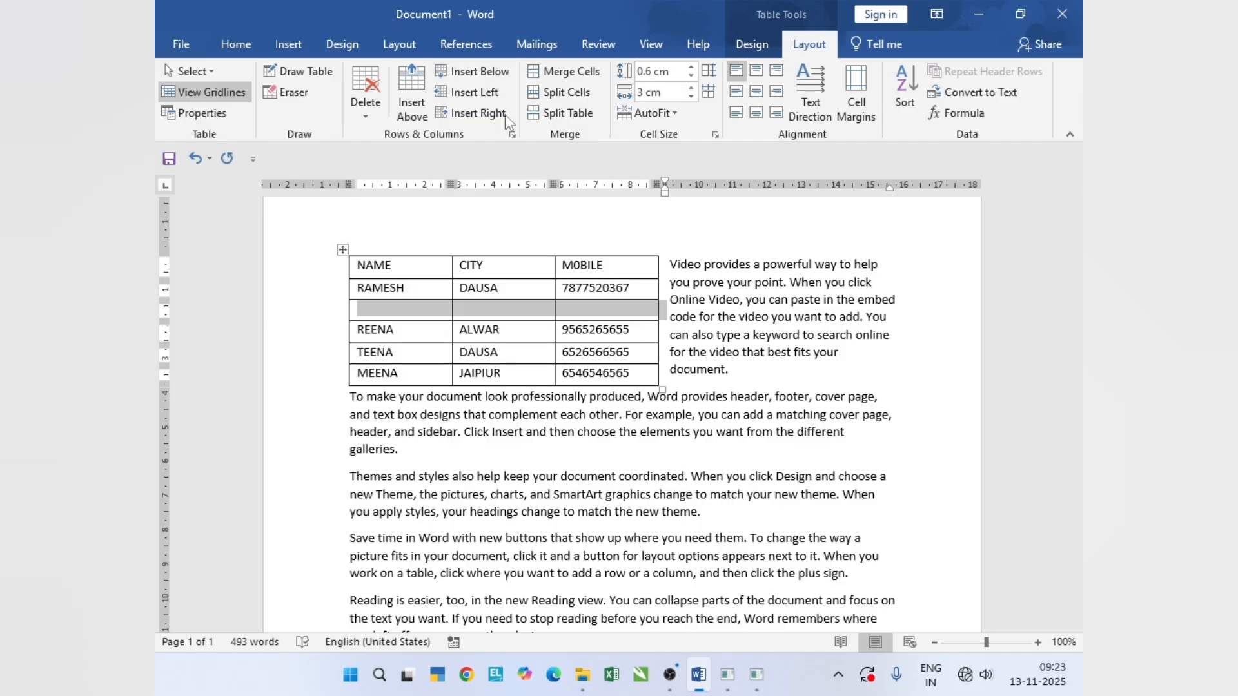
key("ctrl+z")
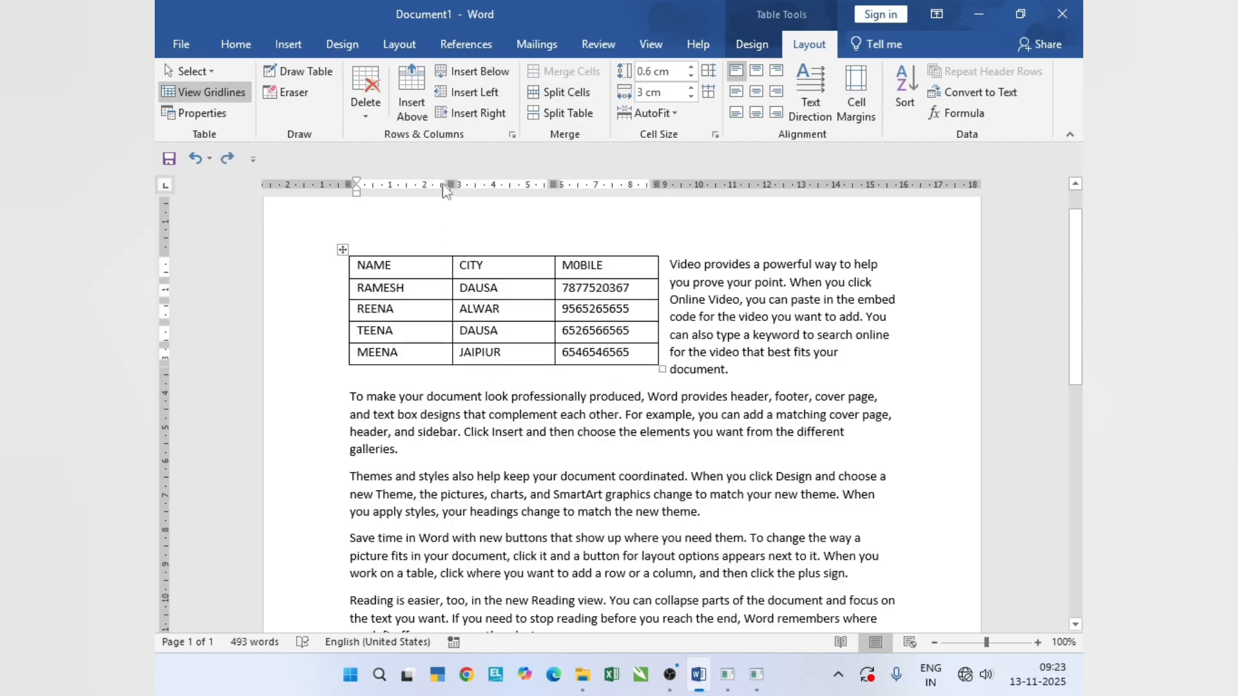
- Insert a blank column left of the NAME column and undo it, and do the same right of that column
left_click(474, 97)
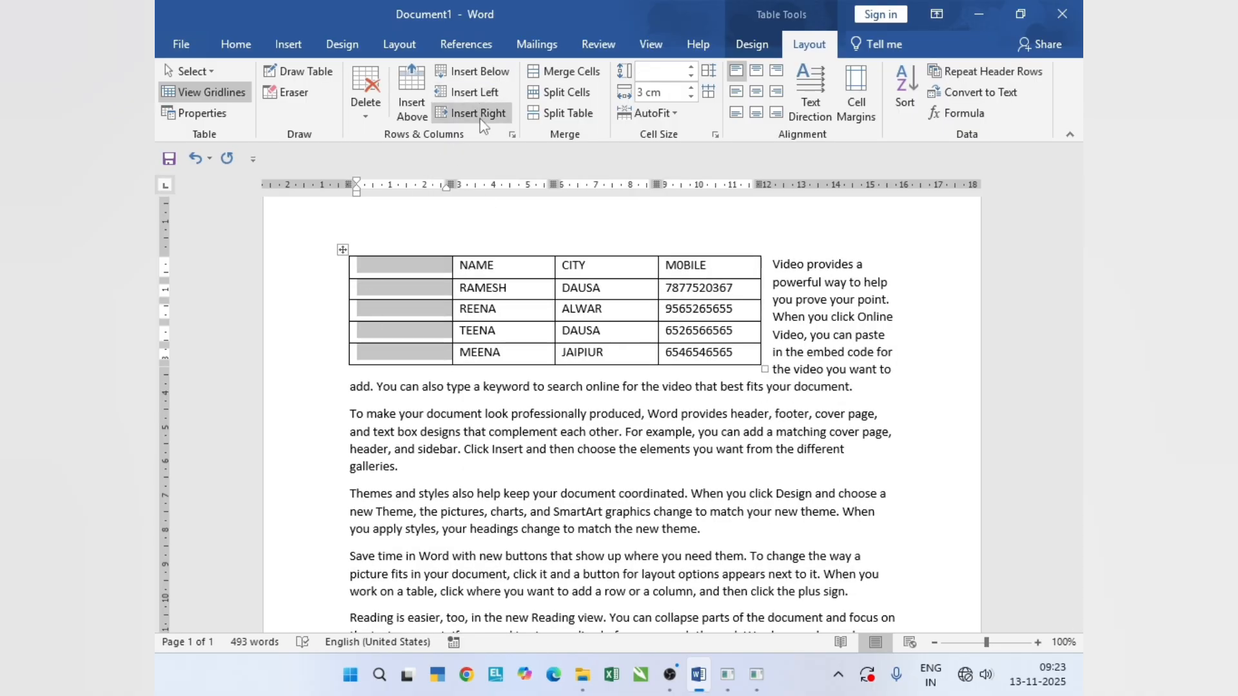
key("ctrl+z")
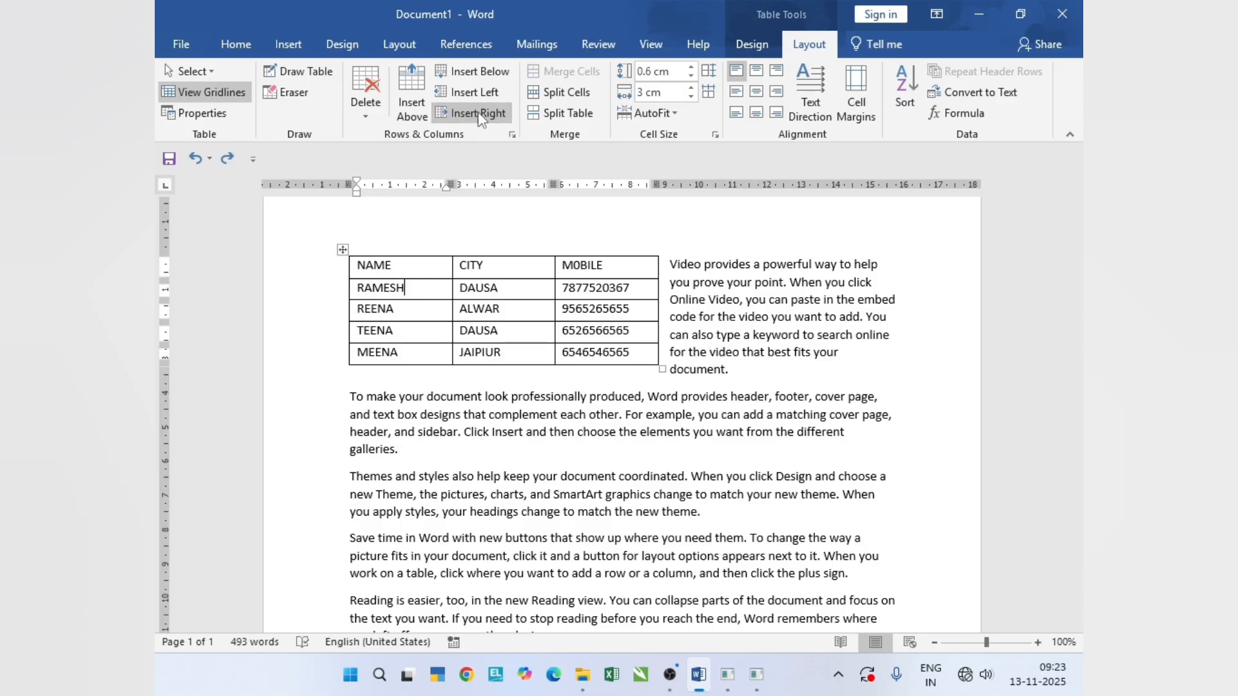
left_click(477, 112)
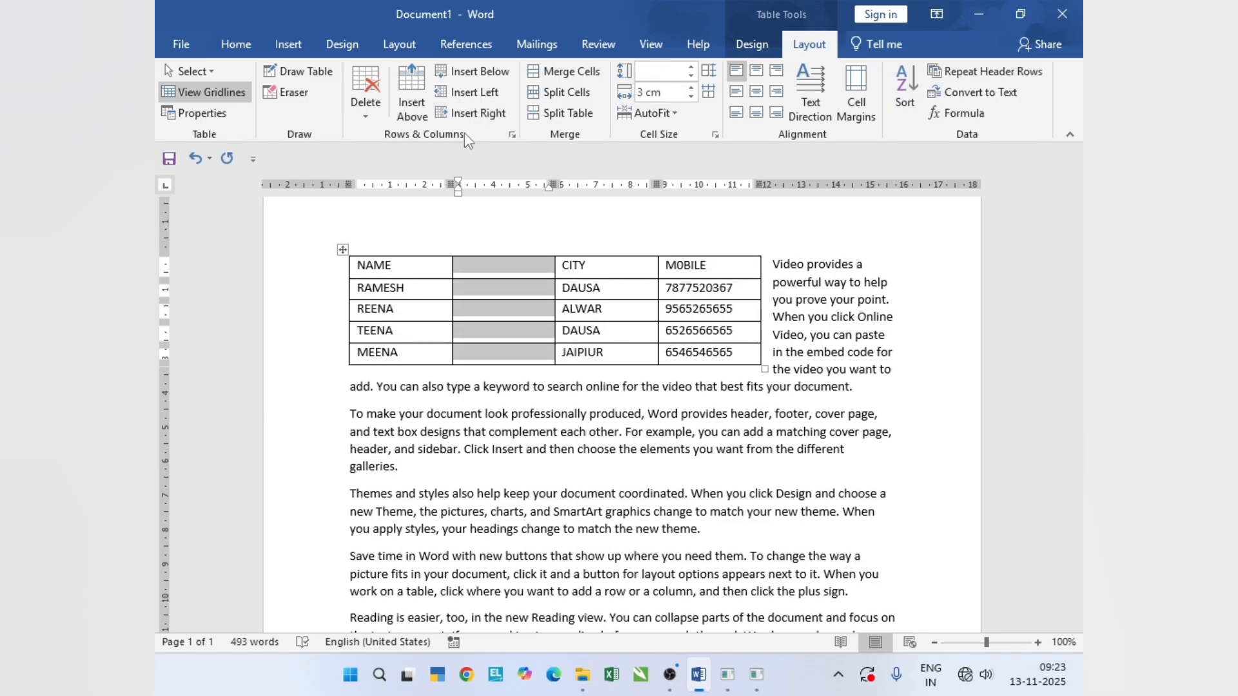
key("ctrl+z")
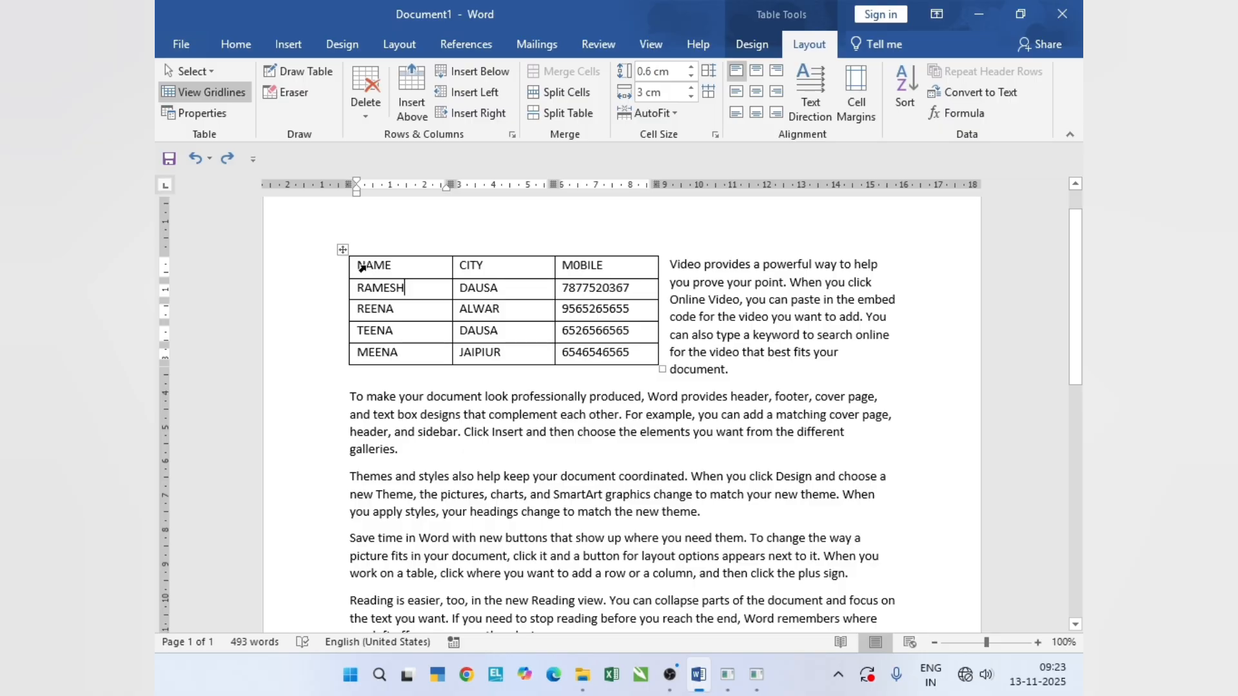
- Merge all cells of the table into a single cell, and undo the merge
left_click_drag(361, 267, 631, 355)
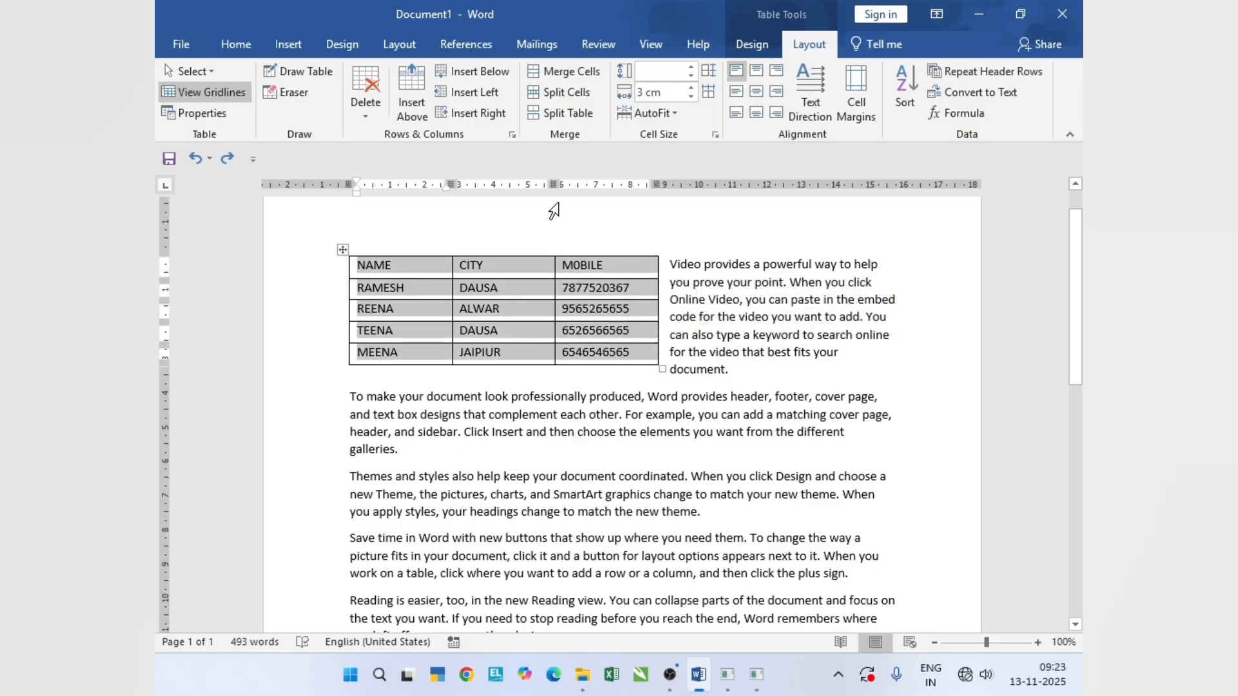
left_click(571, 71)
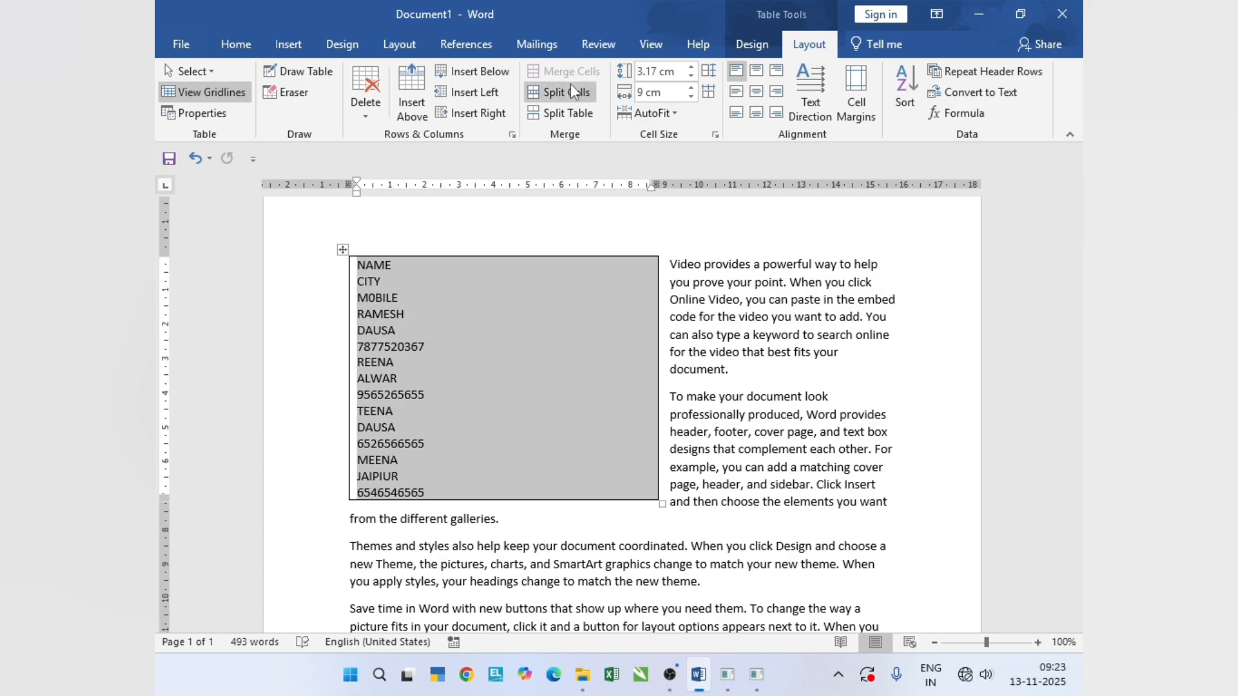
key("ctrl+z")
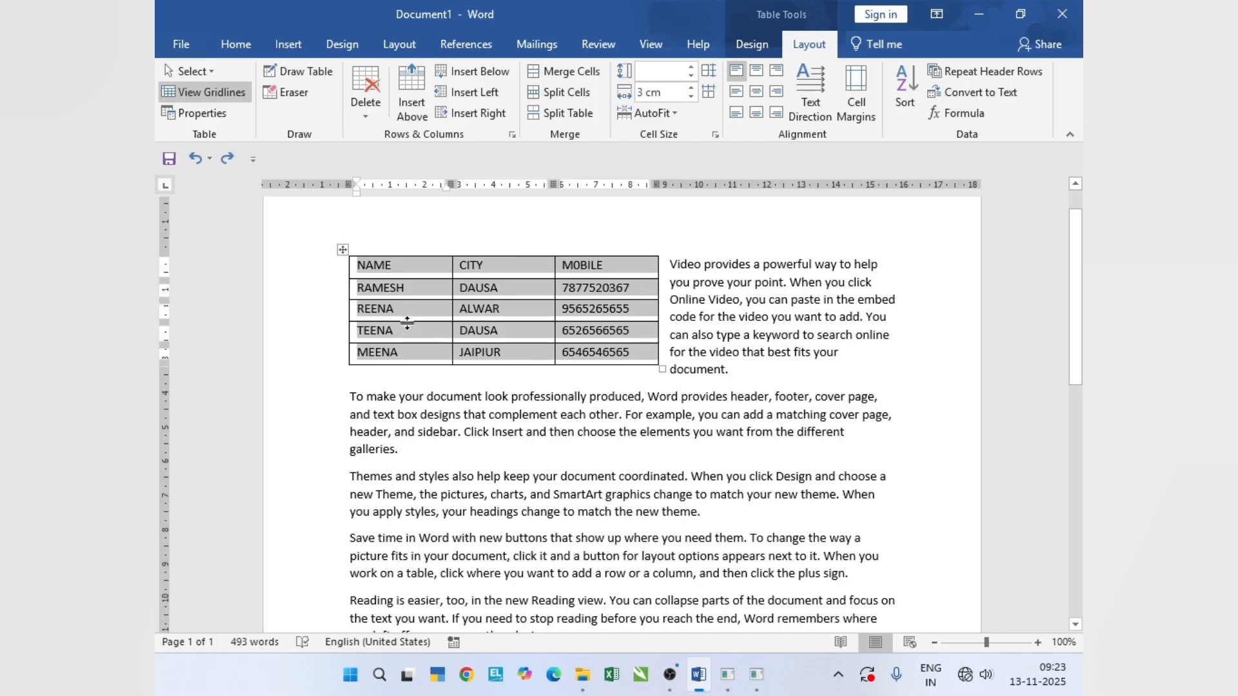
left_click(419, 264)
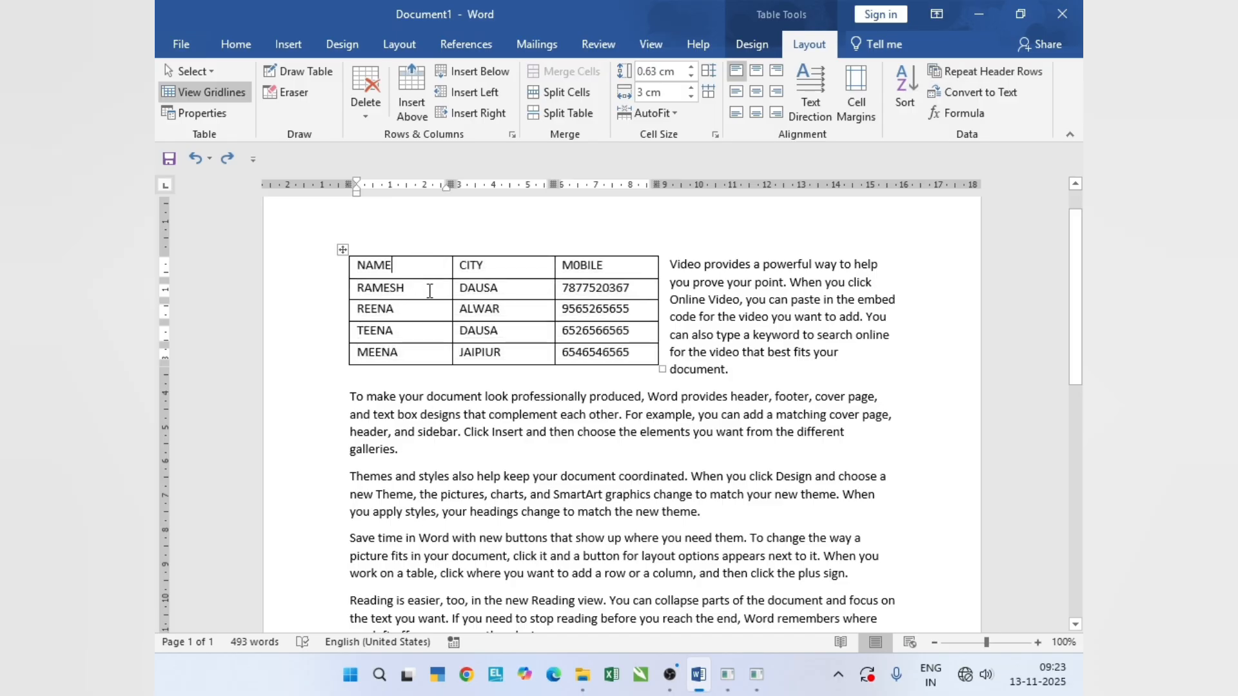
- Split the first name cell below the header into 2 columns and 2 rows, and undo the split
left_click(414, 292)
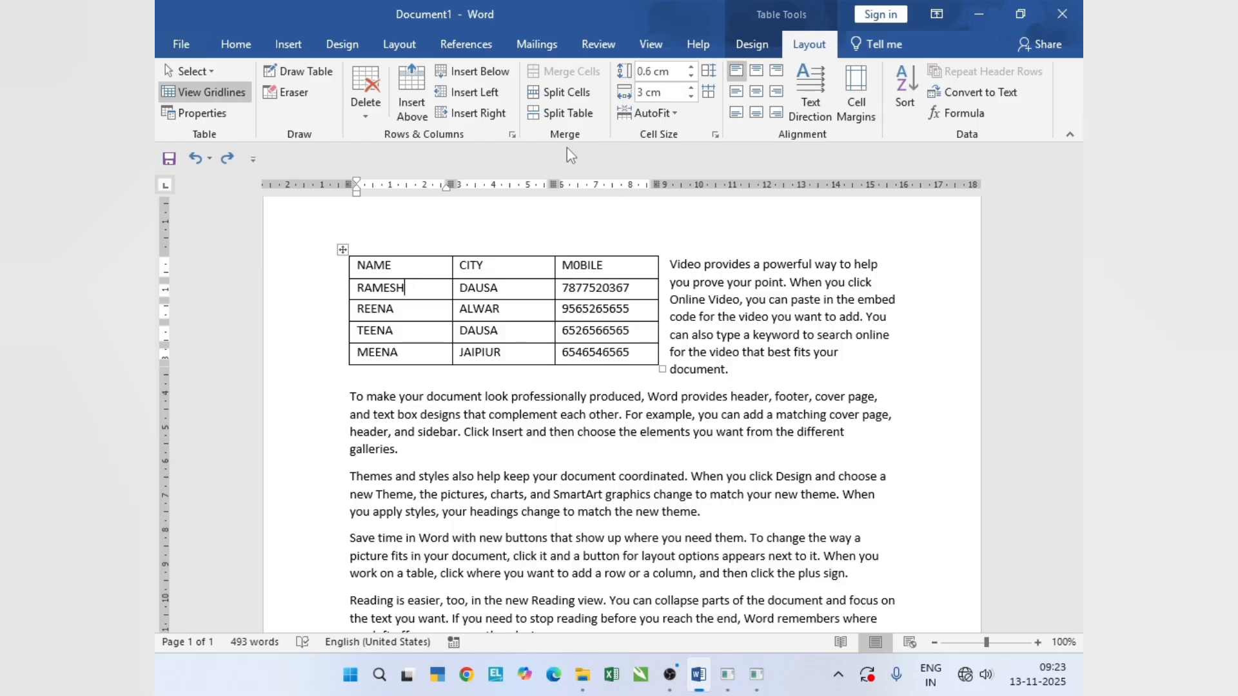
left_click(566, 93)
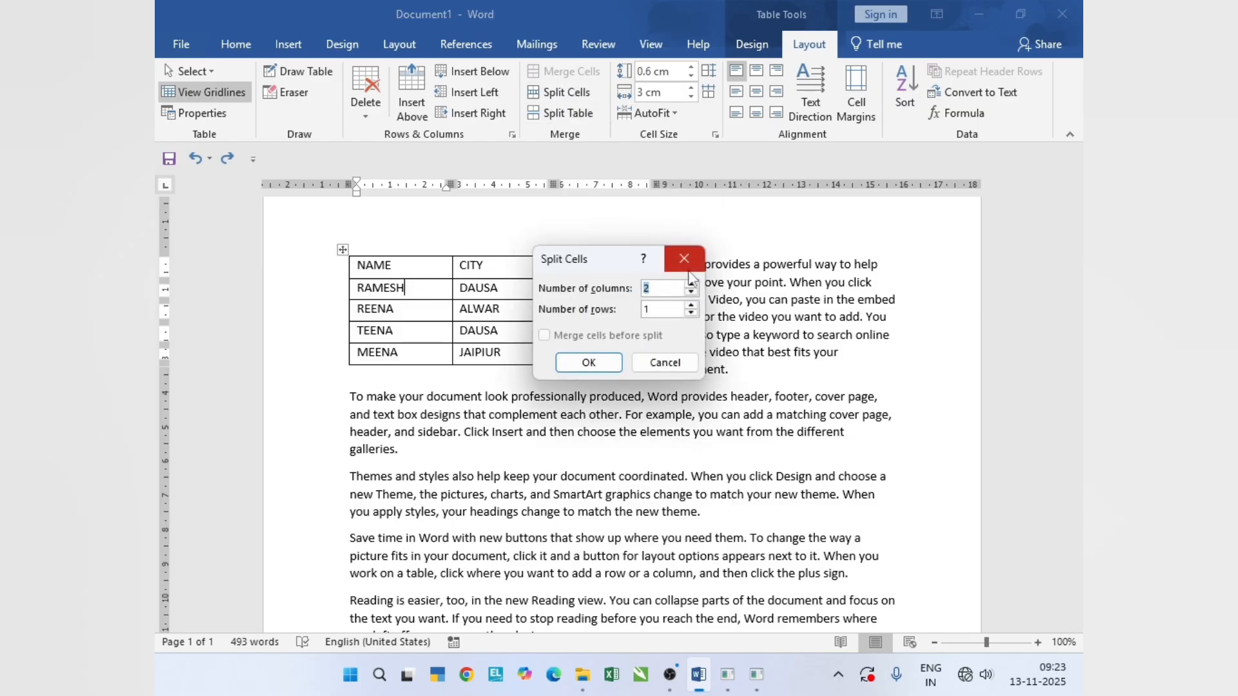
left_click(598, 365)
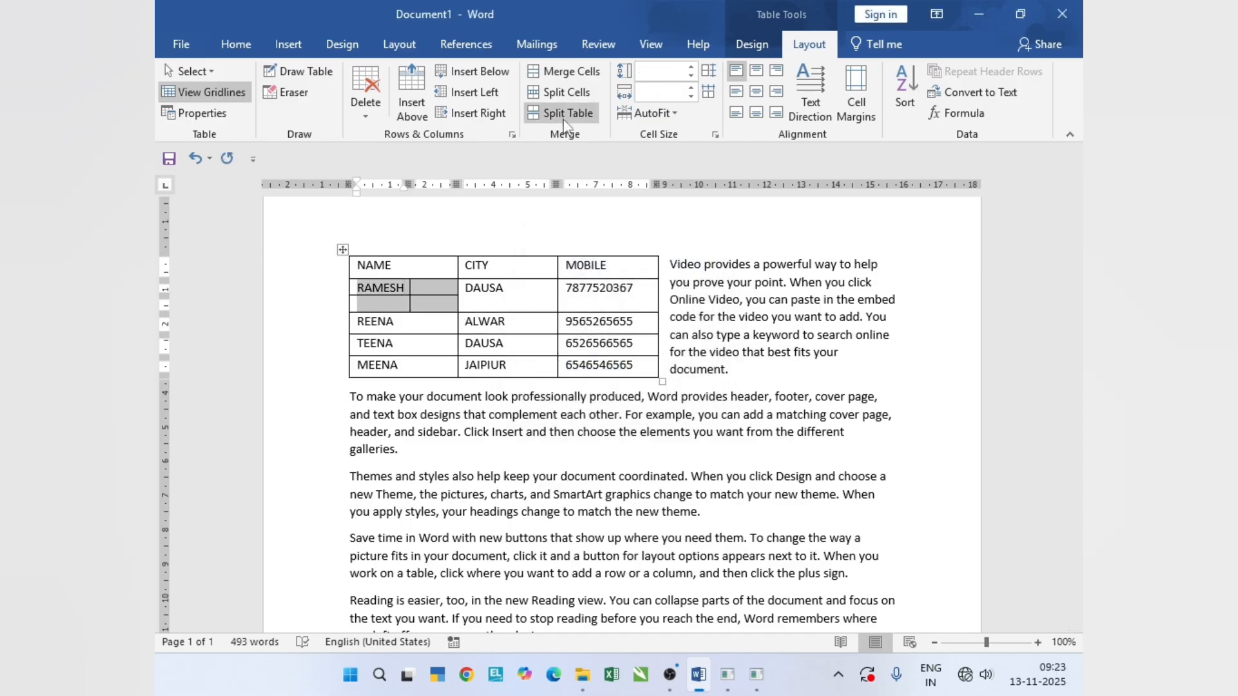
key("ctrl+z")
left_click(581, 94)
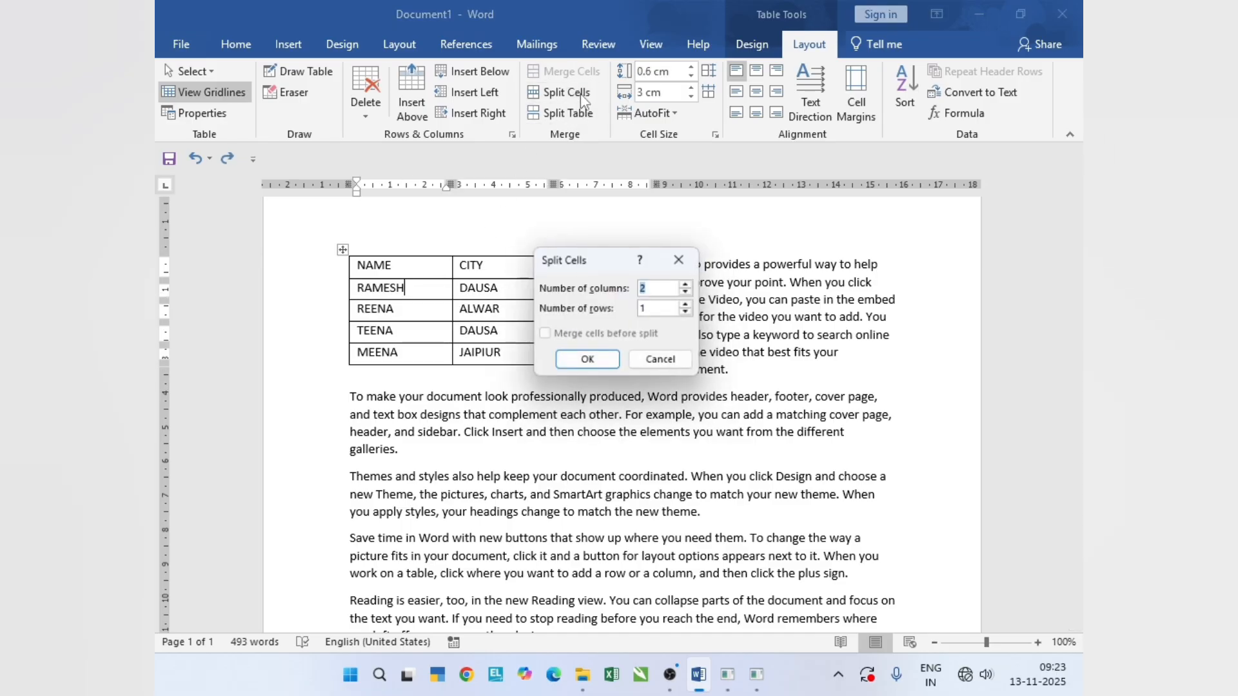
left_click(685, 260)
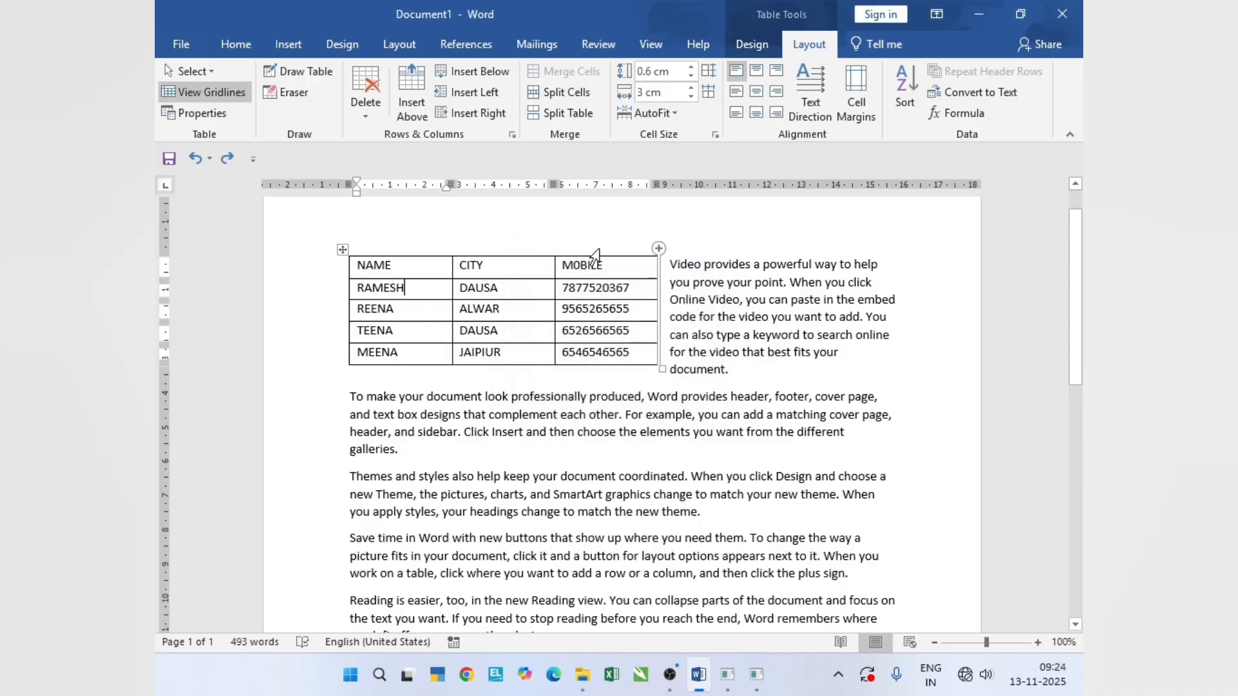
left_click(565, 96)
left_click(690, 305)
left_click(690, 306)
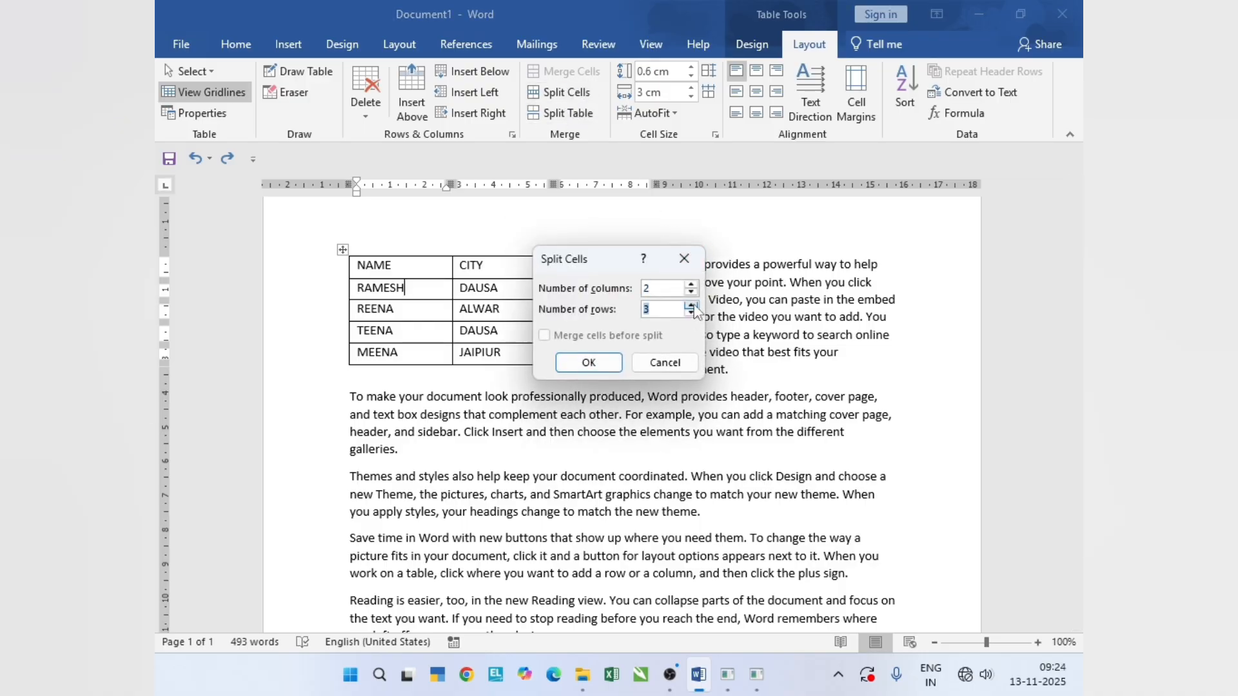
left_click(685, 261)
- Split the table between the header row and the first data row, undo it, and return to the table layout tools
left_click(476, 287)
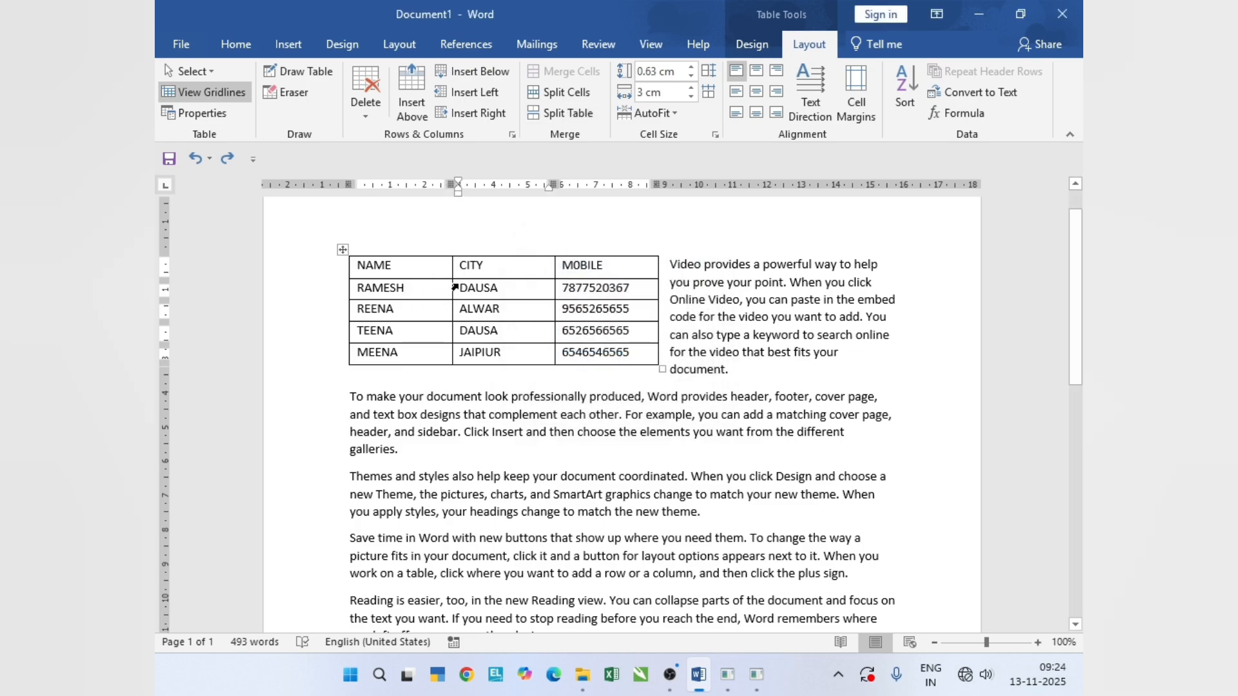
left_click(438, 289)
left_click(565, 114)
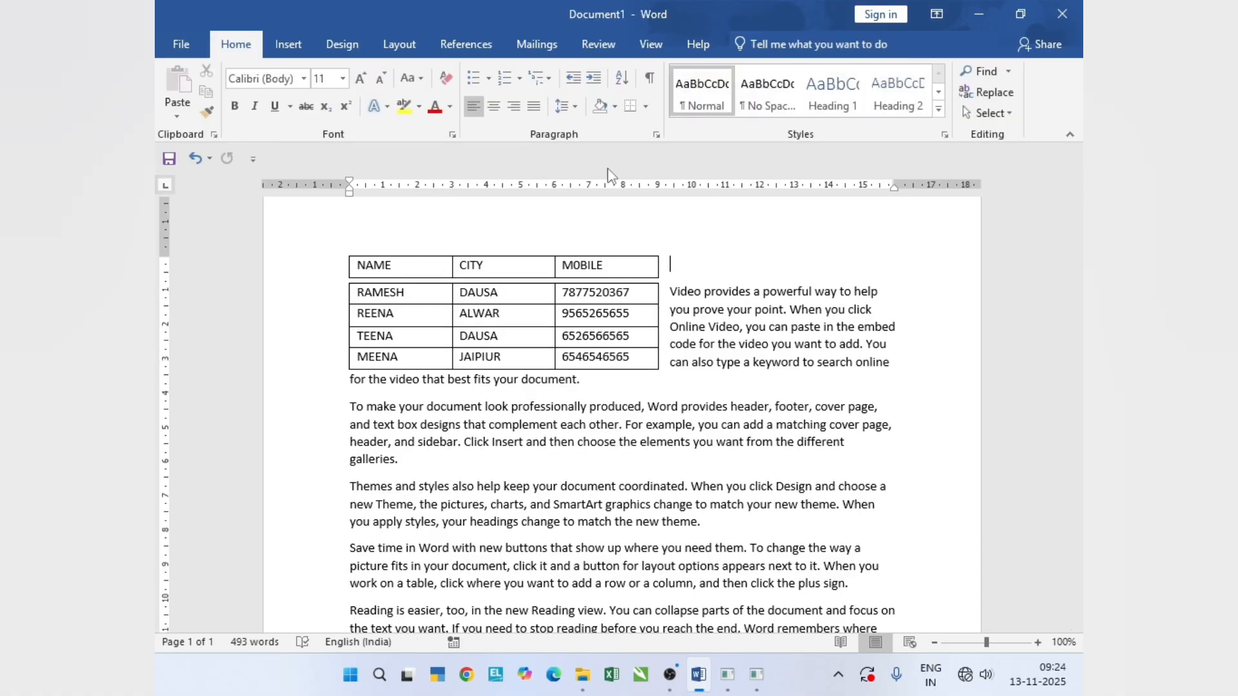
key("ctrl+z")
left_click(809, 43)
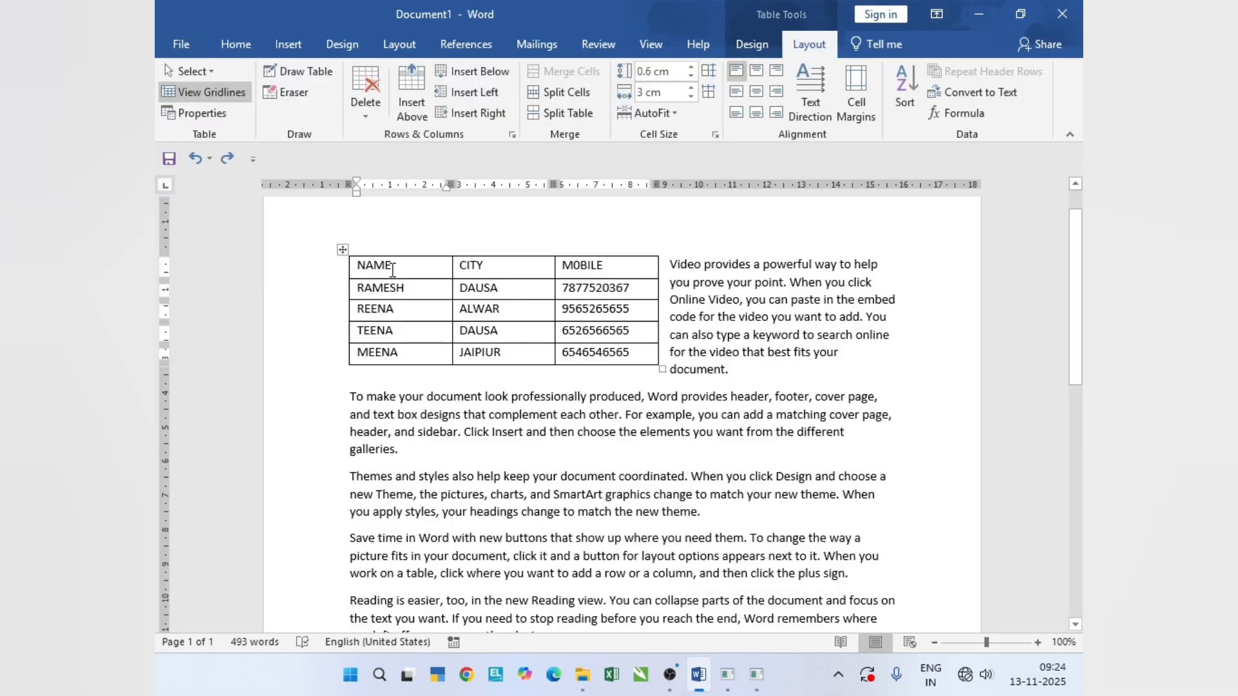
- Select the whole table and set the height of all rows to 0.1 cm
left_click_drag(392, 266, 633, 364)
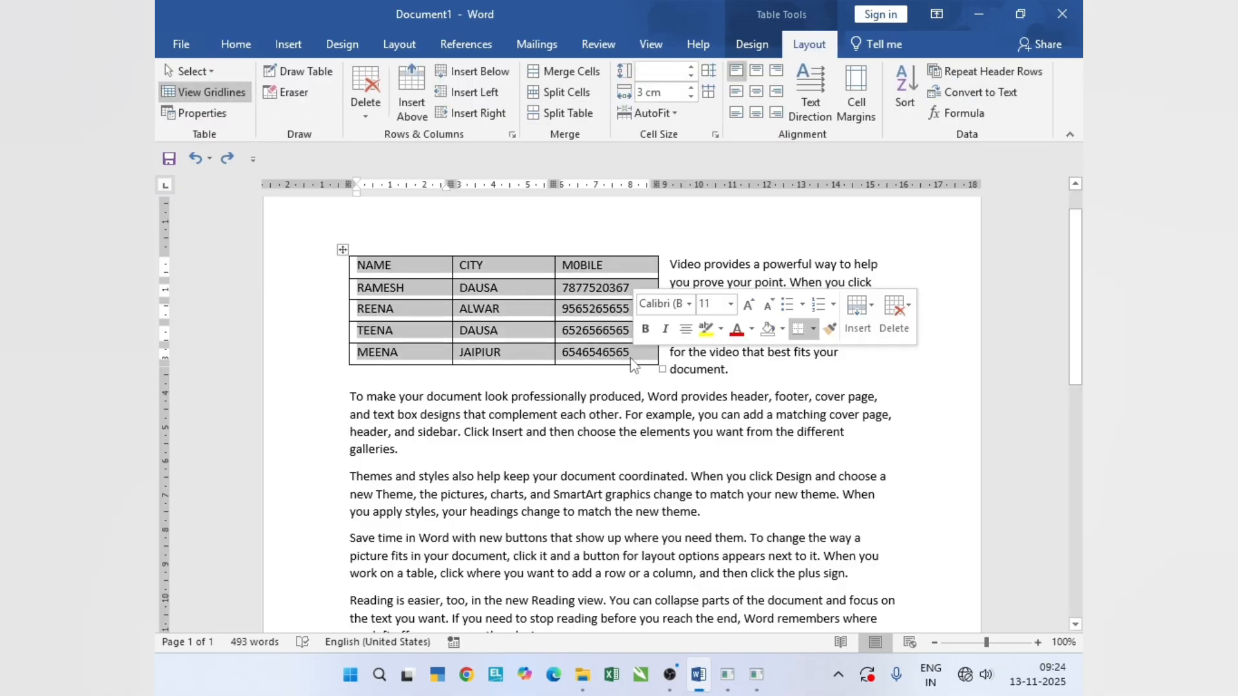
left_click(690, 69)
left_click(689, 67)
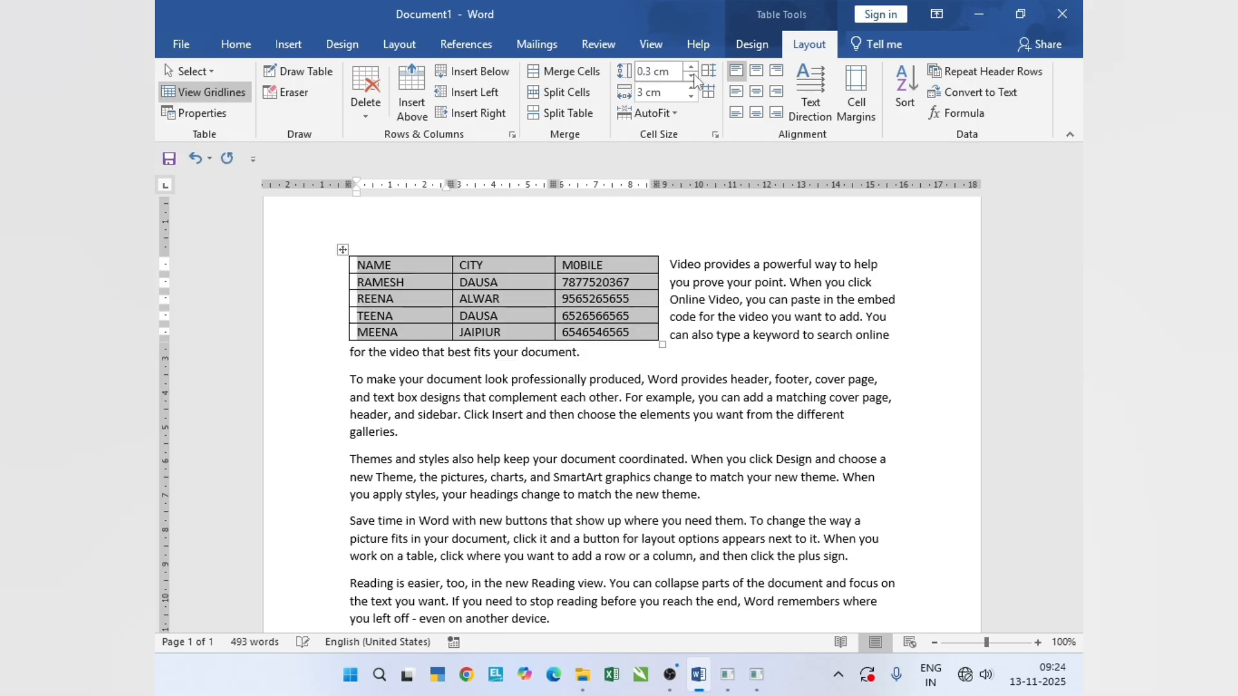
left_click(690, 76)
left_click(690, 67)
- Set the height of all table rows to 10 cm, and undo the change
left_click_drag(676, 76, 629, 77)
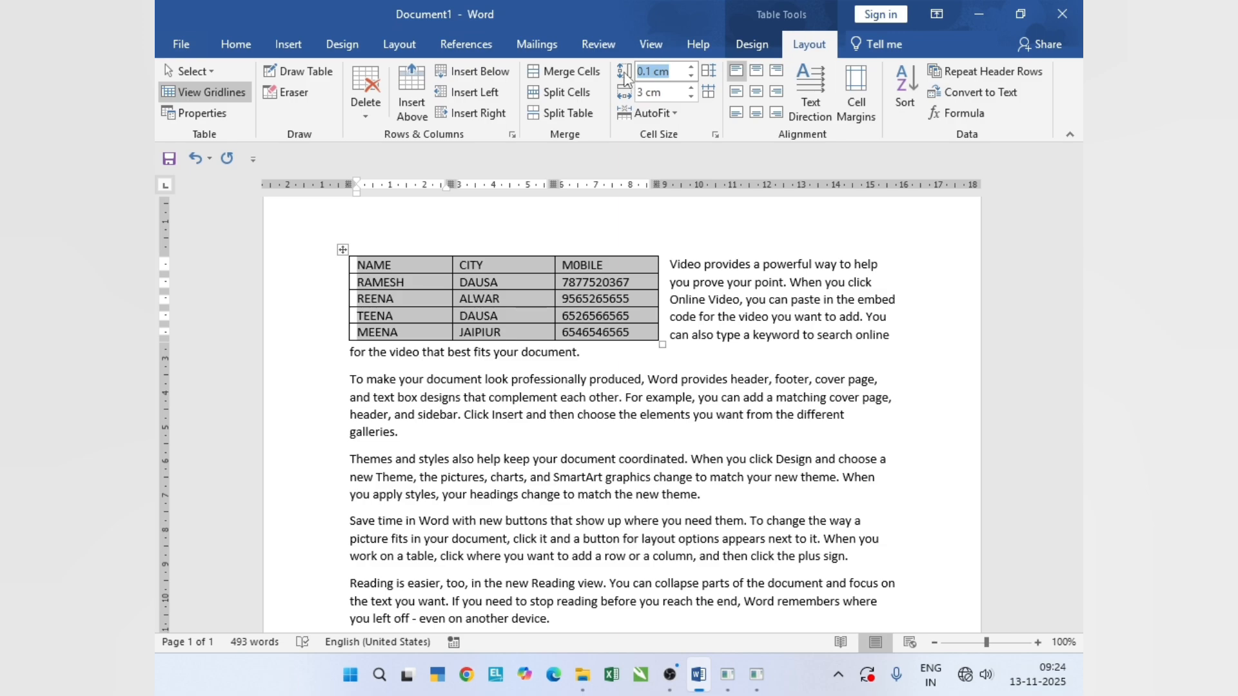
type("10")
key("Return")
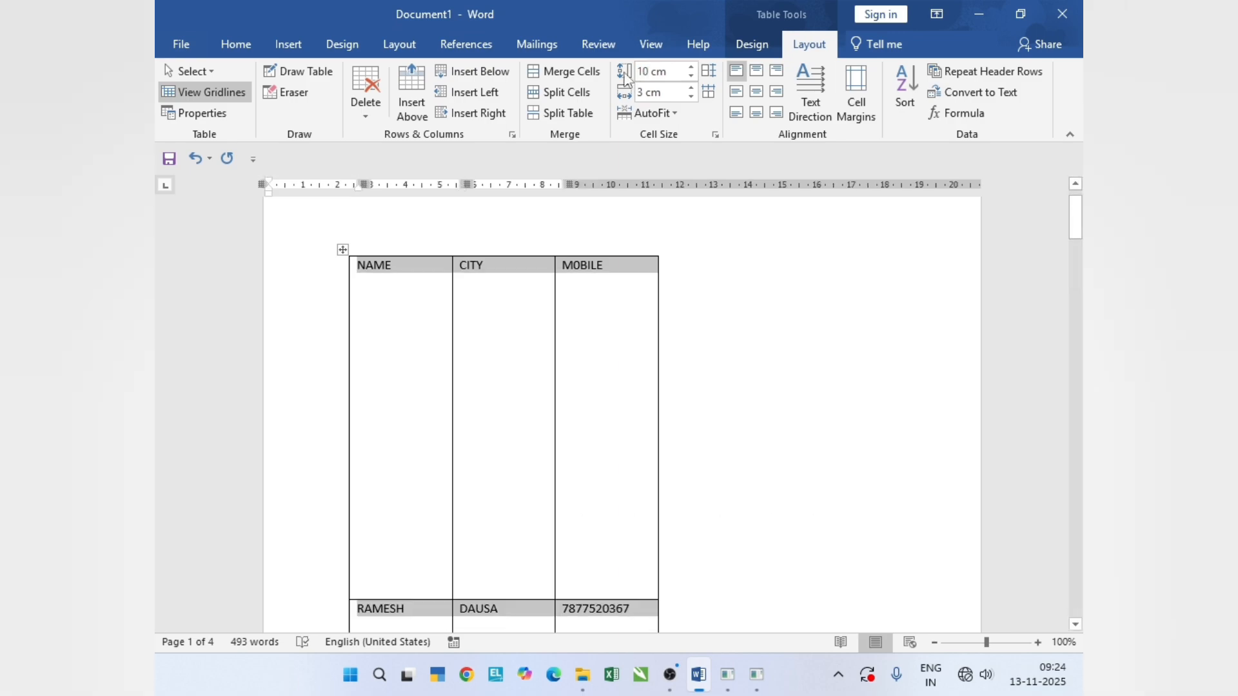
key("ctrl+z")
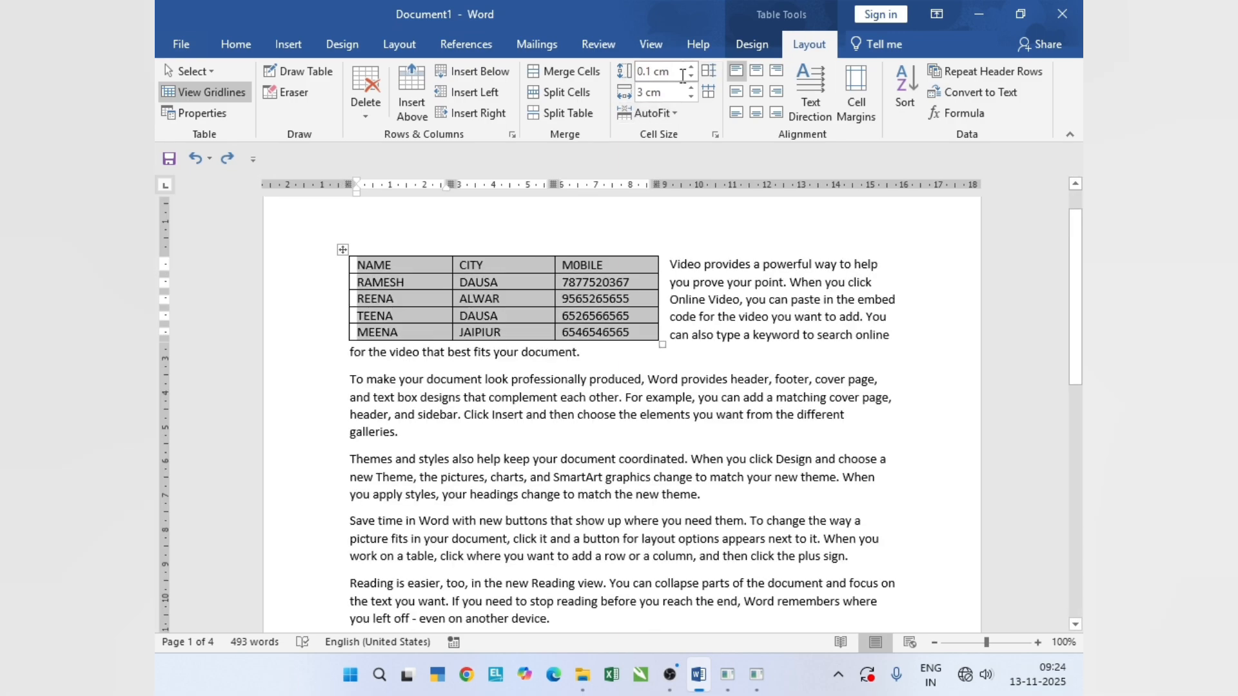
- Widen and narrow all table columns, and enter a new column width for them
left_click(691, 88)
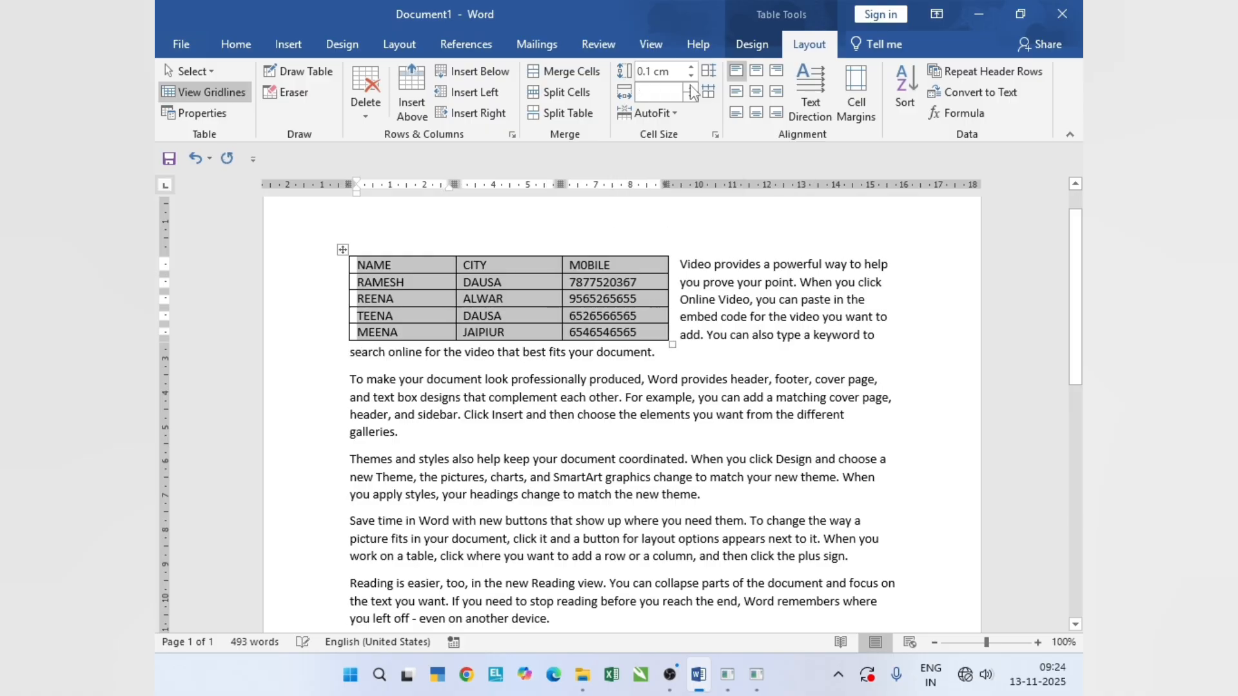
left_click(690, 92)
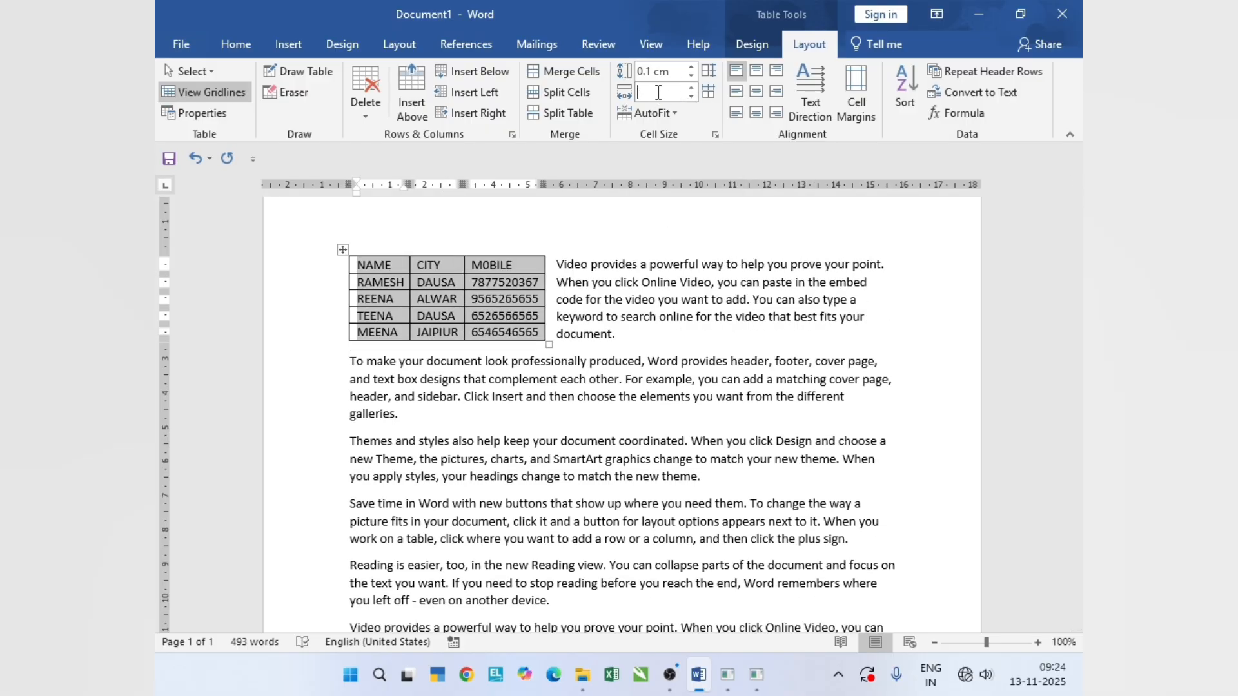
key("Return")
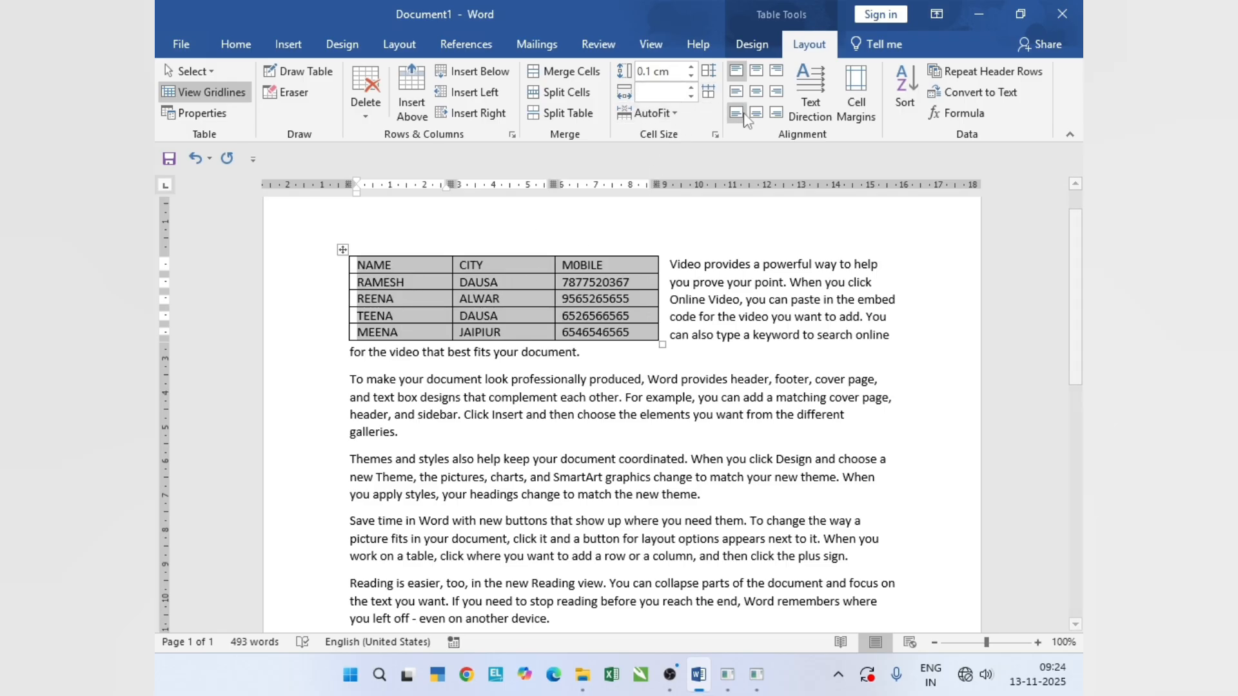
- AutoFit the selected table to the window width
left_click(683, 120)
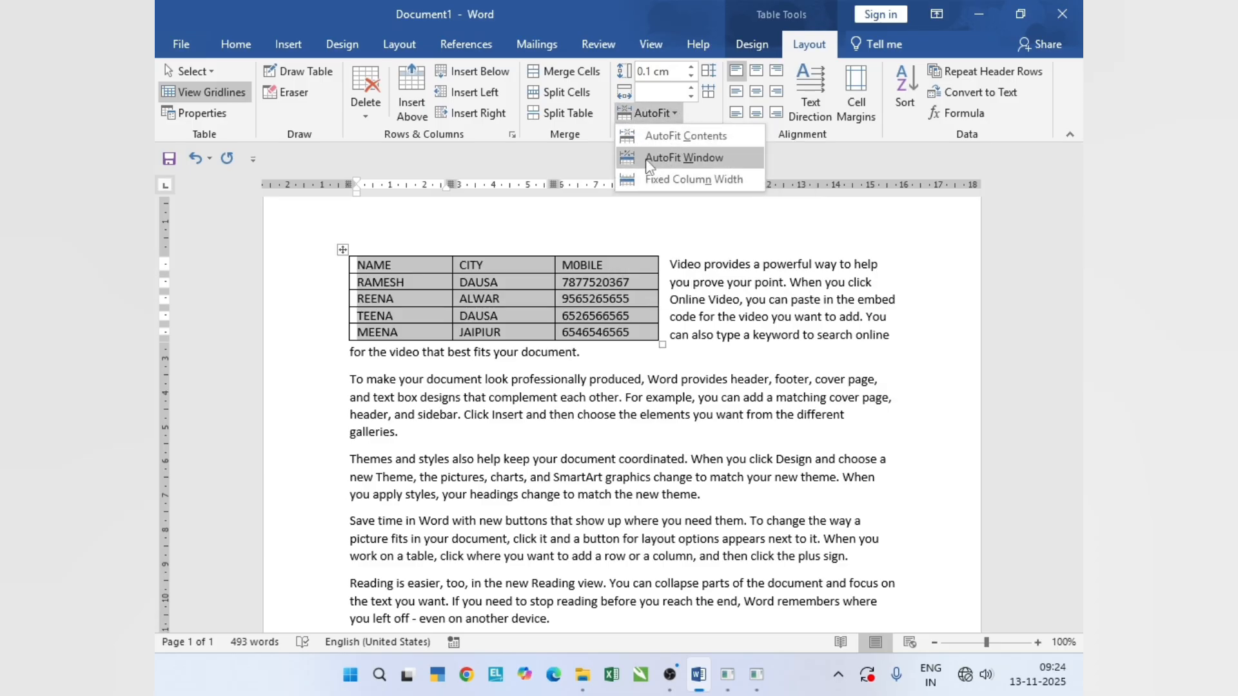
left_click(693, 161)
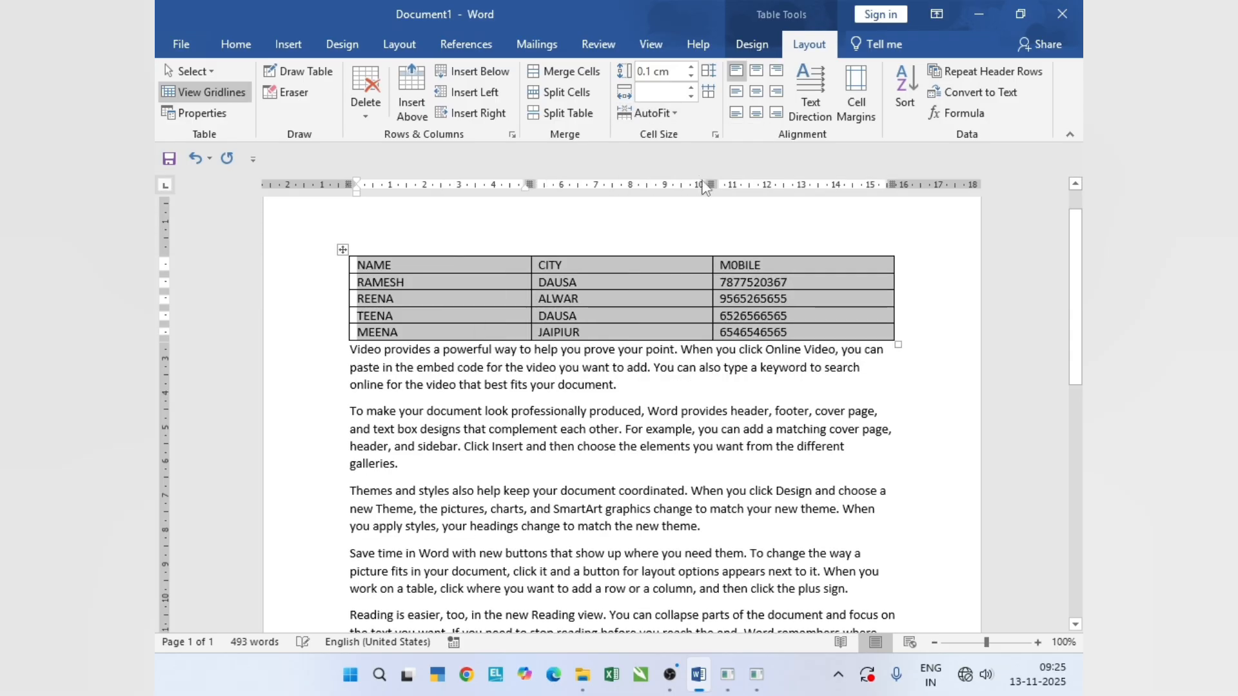
- AutoFit the selected table to its contents, and switch it to fixed column width
left_click(651, 113)
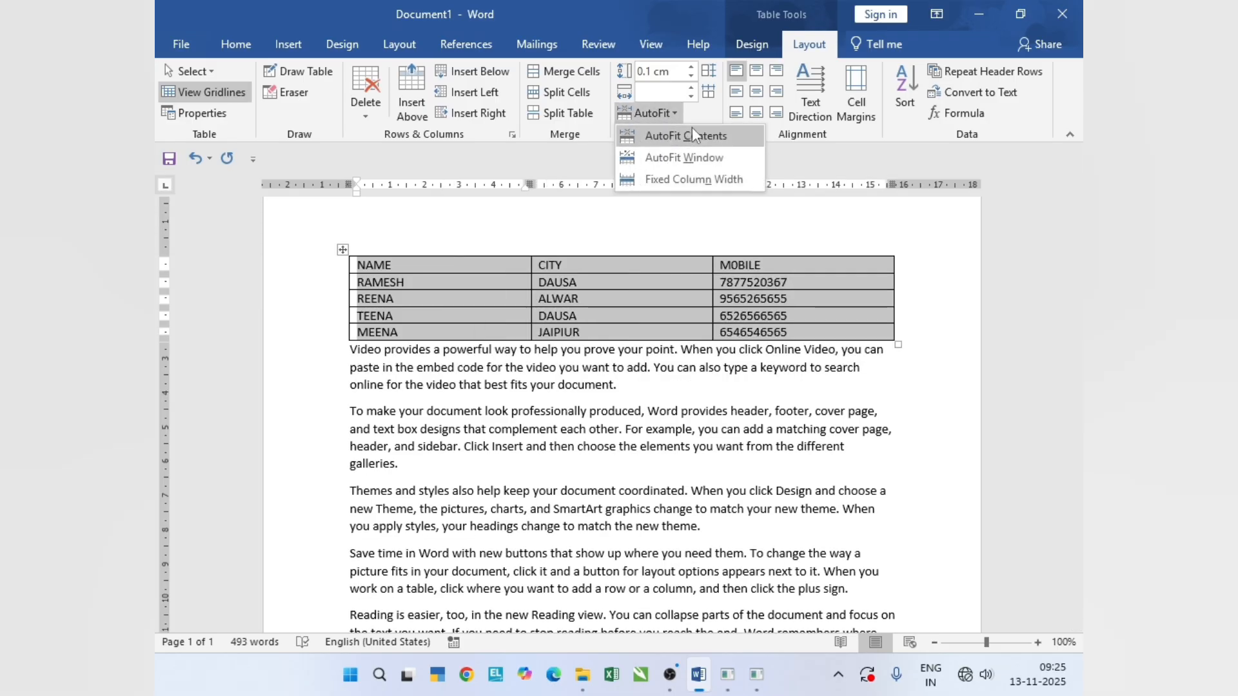
left_click(674, 138)
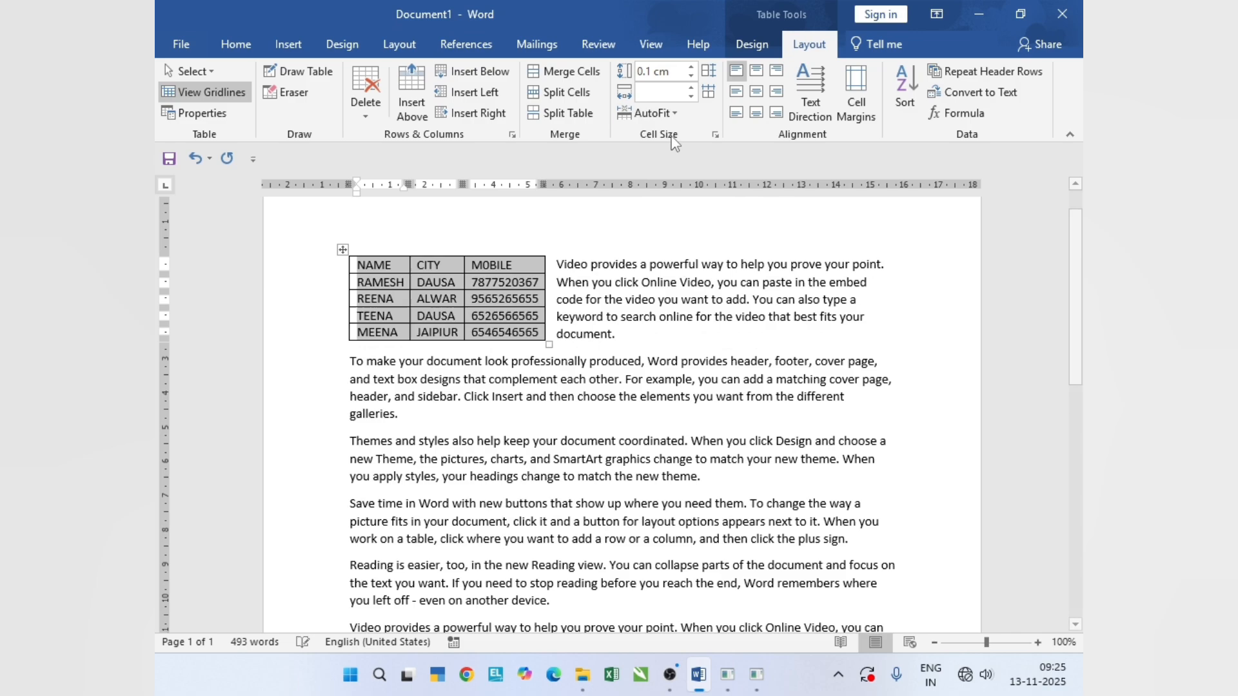
left_click(661, 113)
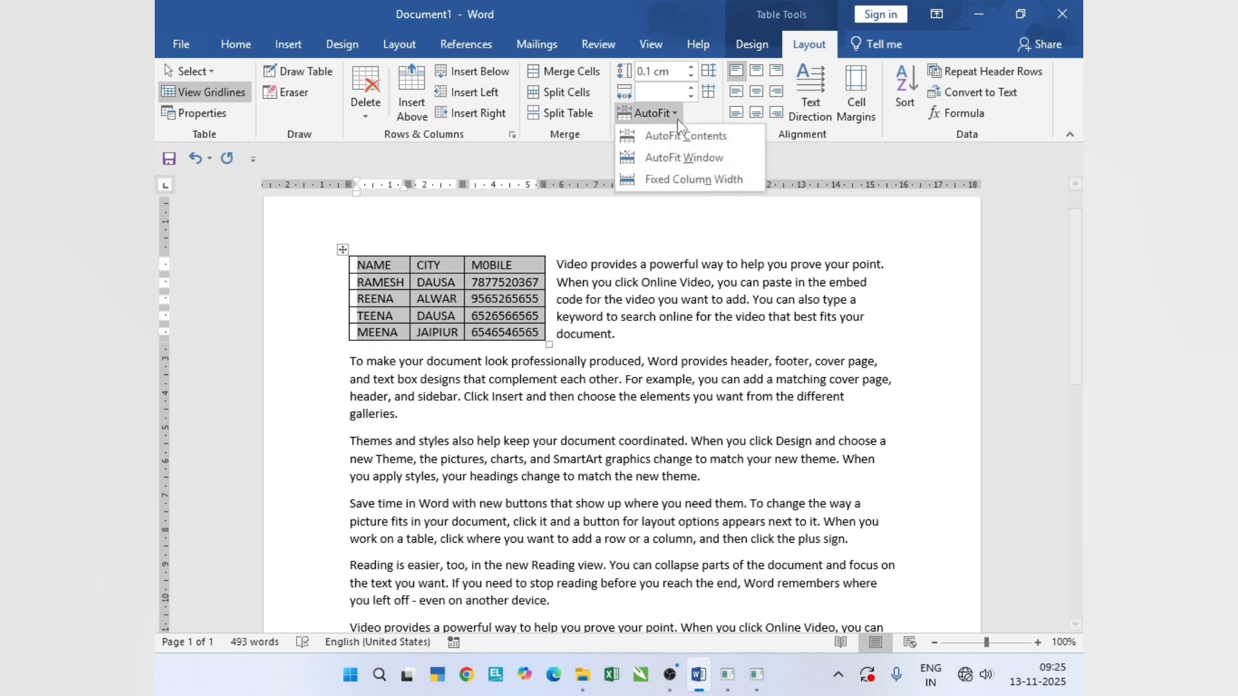
left_click(702, 181)
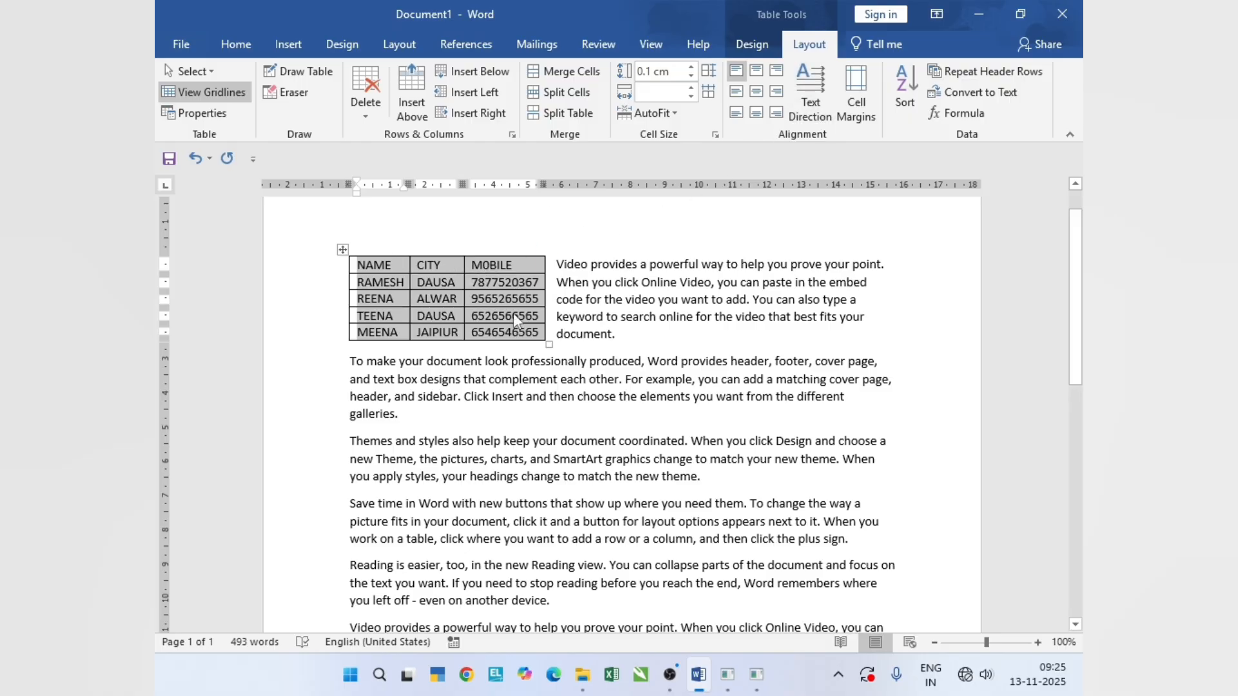
- Enlarge the whole table until its rows are about 1.66 cm high, and select all its cells
left_click_drag(549, 343, 949, 545)
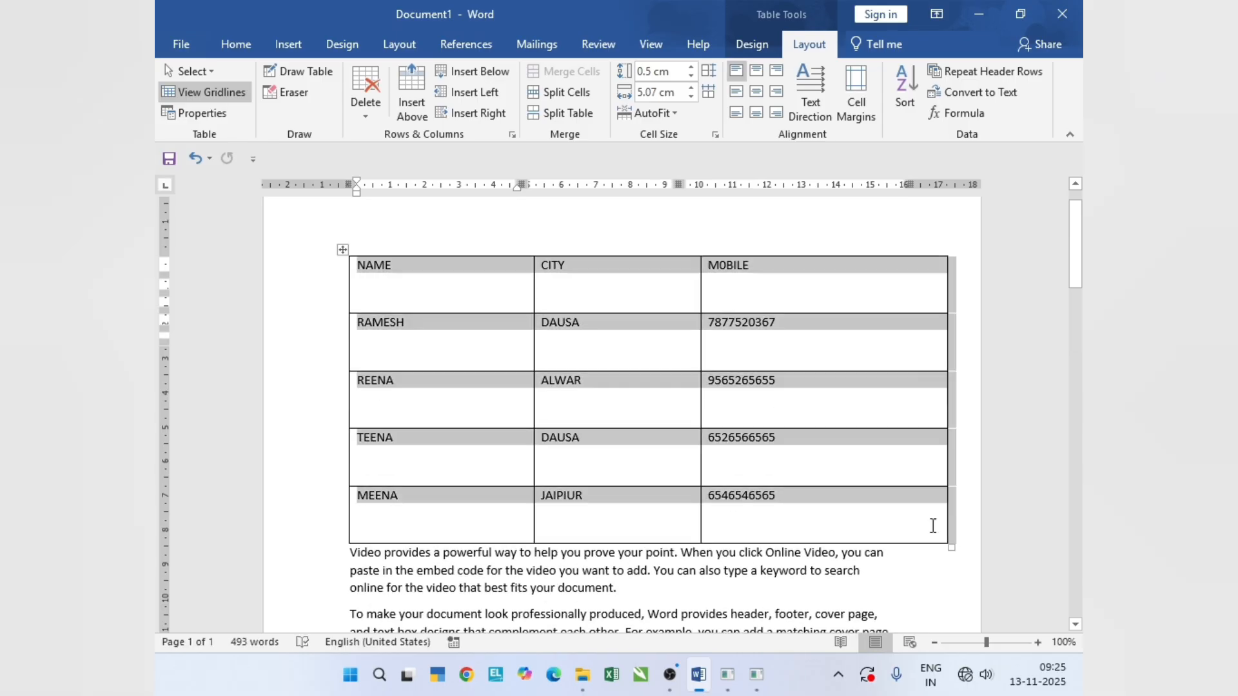
left_click_drag(411, 270, 724, 506)
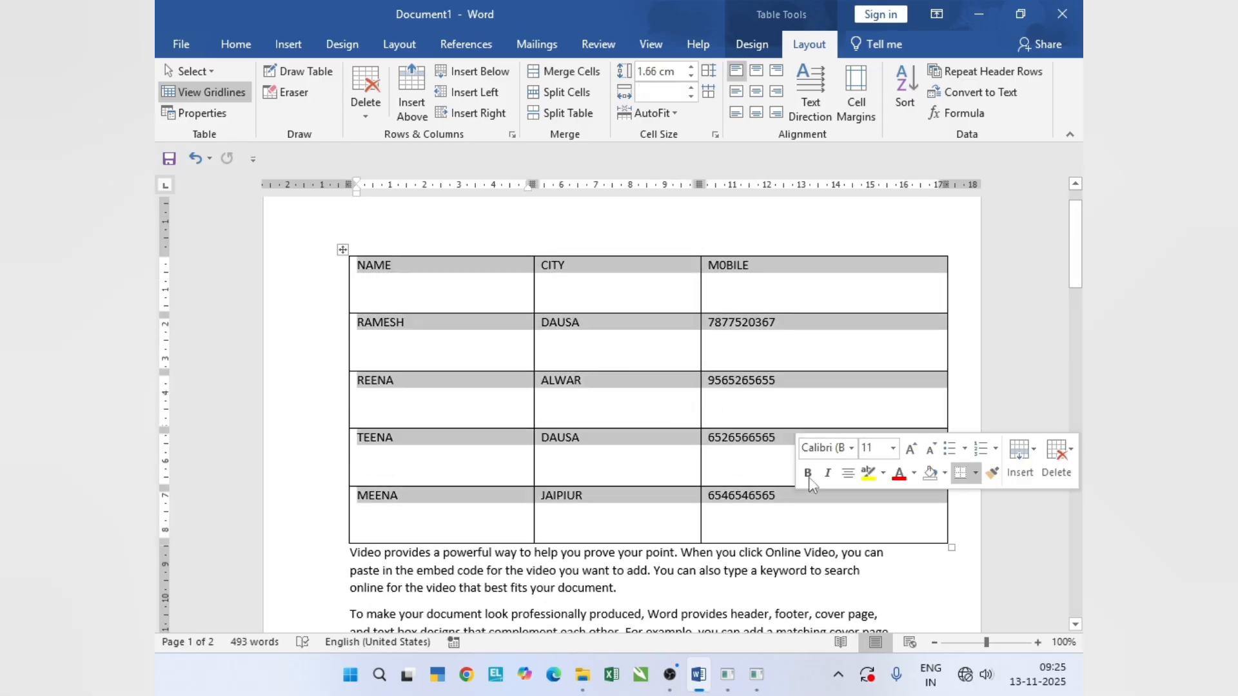
- Align the text of all cells top center, top right and top left in turn
left_click(758, 77)
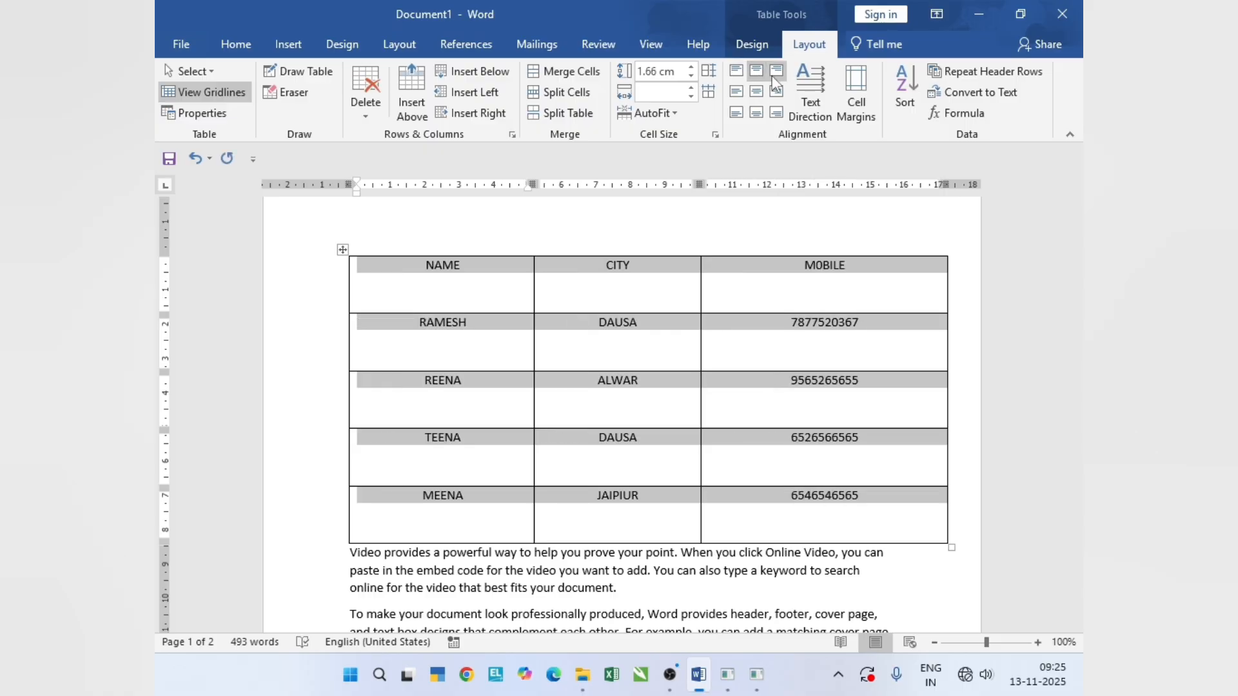
left_click(772, 76)
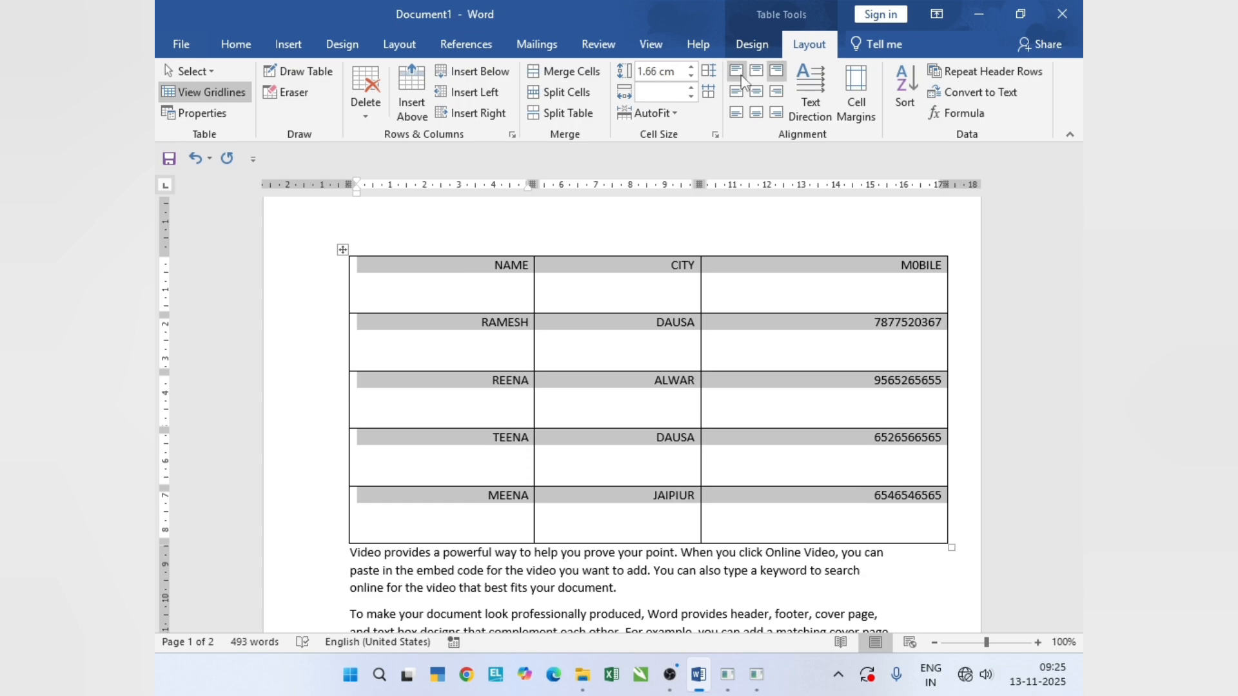
left_click(741, 75)
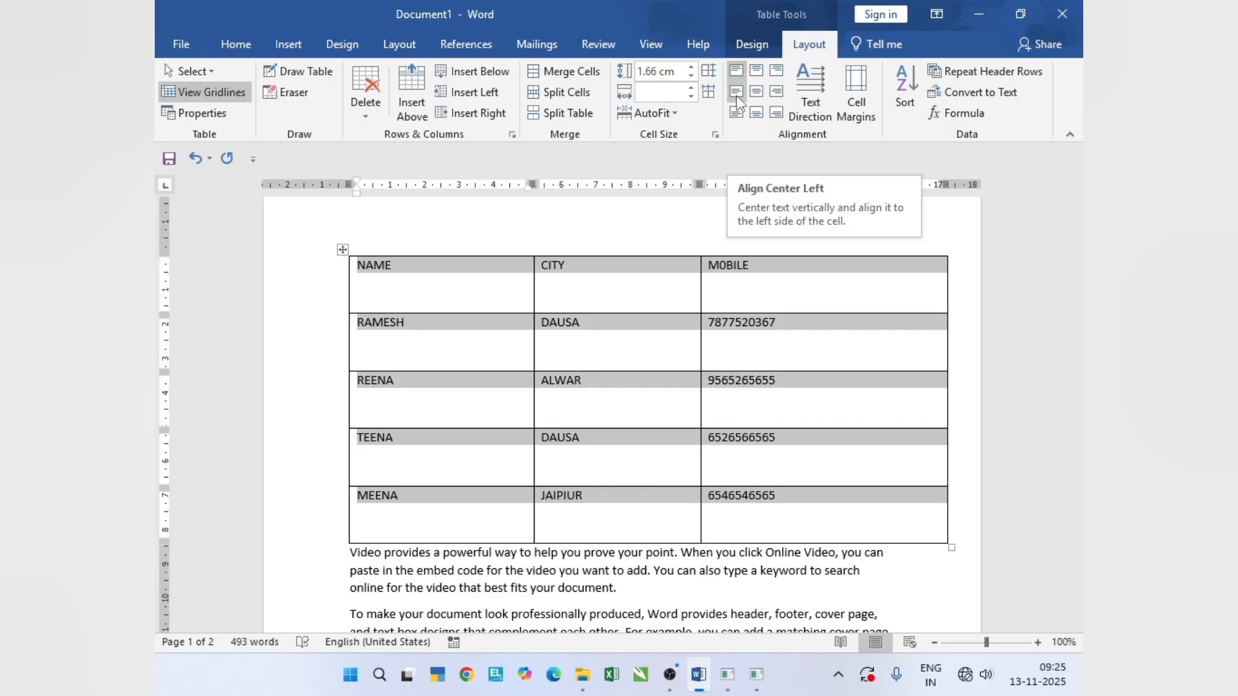
- Try center left, center and bottom left alignment on all cells, ending with bottom center
left_click(737, 98)
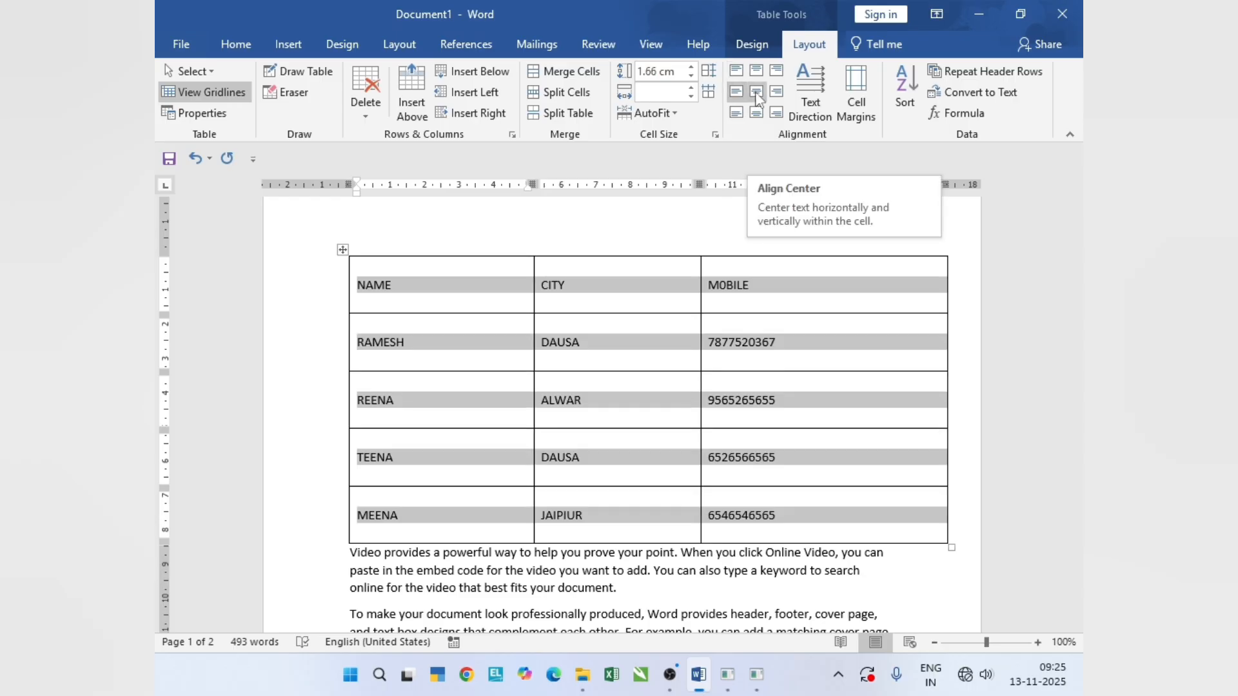
left_click(756, 94)
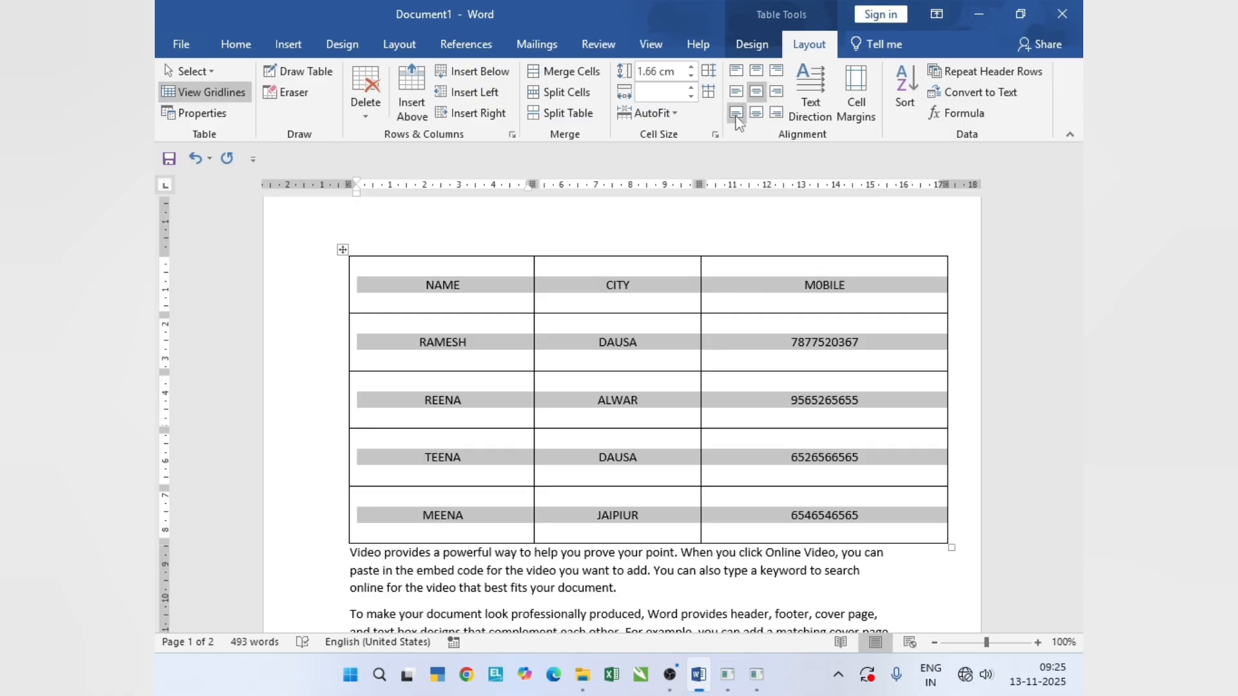
left_click(743, 113)
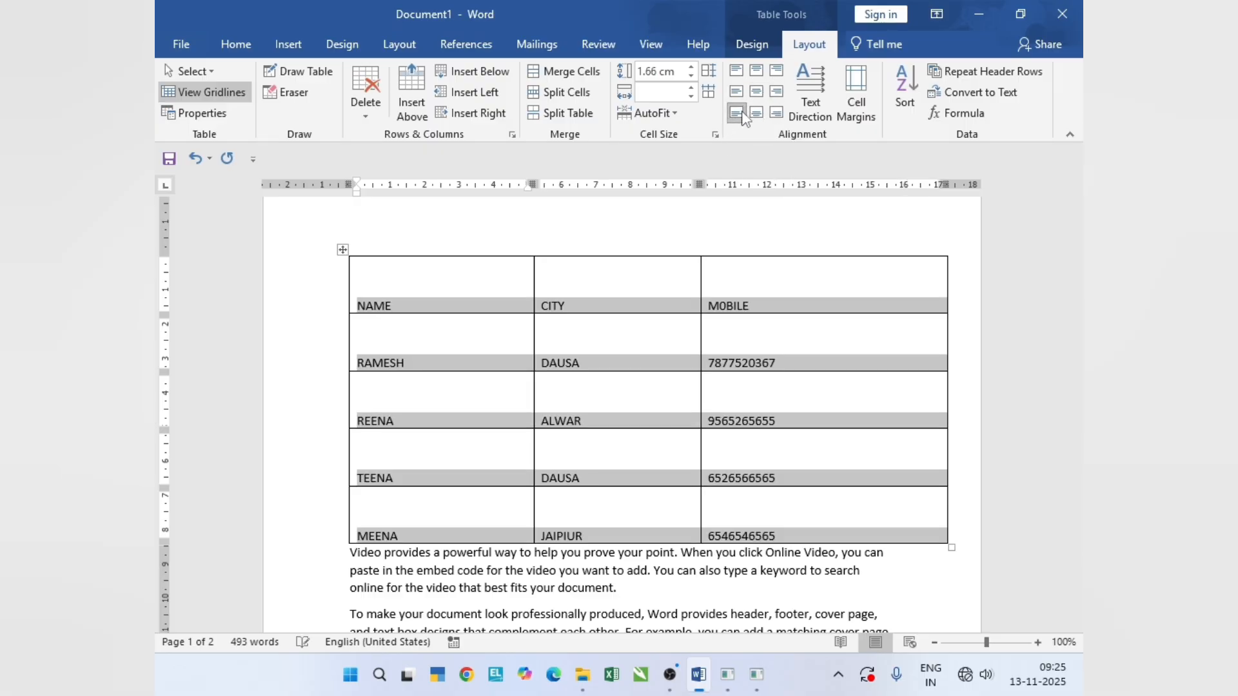
left_click(757, 116)
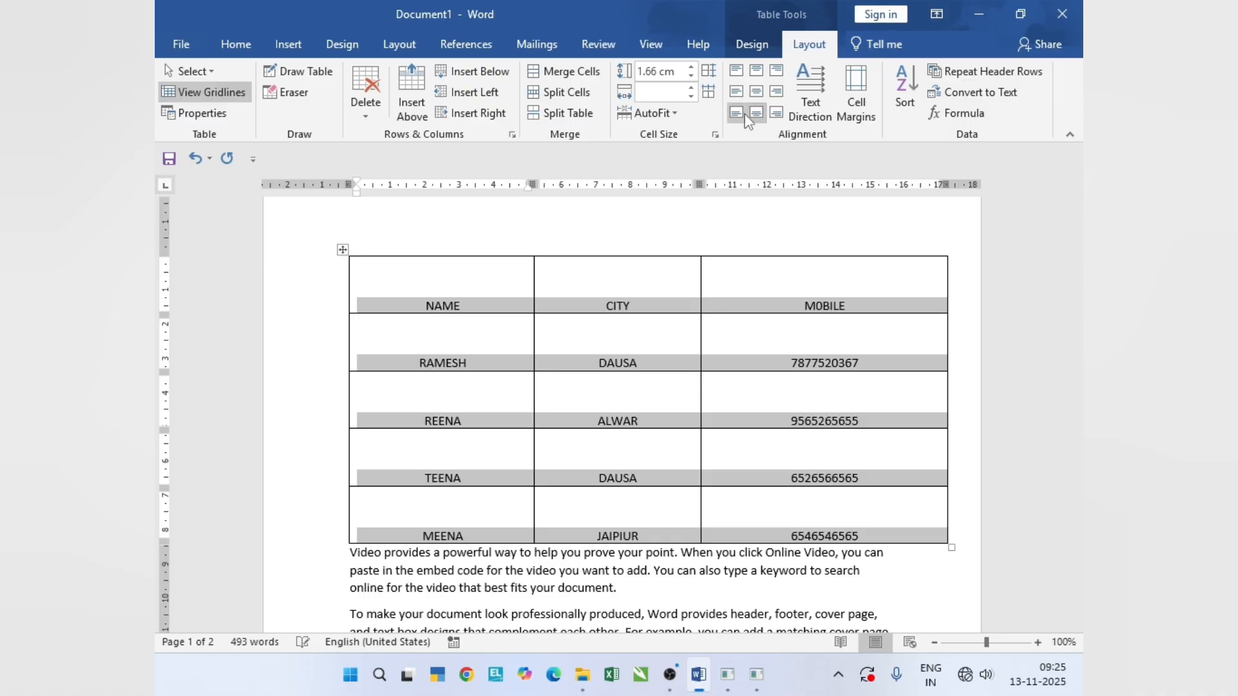
- Rotate the text direction of all cells through its orientations, back to horizontal
left_click(812, 113)
left_click(815, 118)
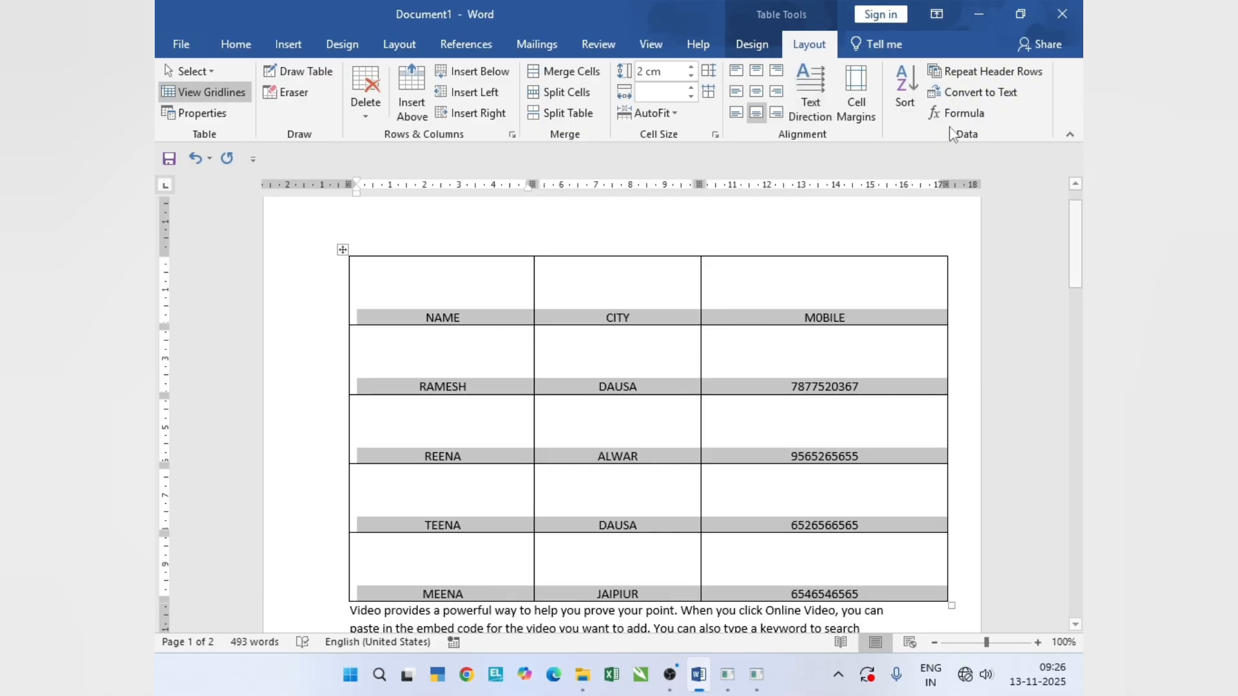
- Set the default top cell margin to 0.3 cm and allow spacing between cells, and undo the change
left_click(862, 124)
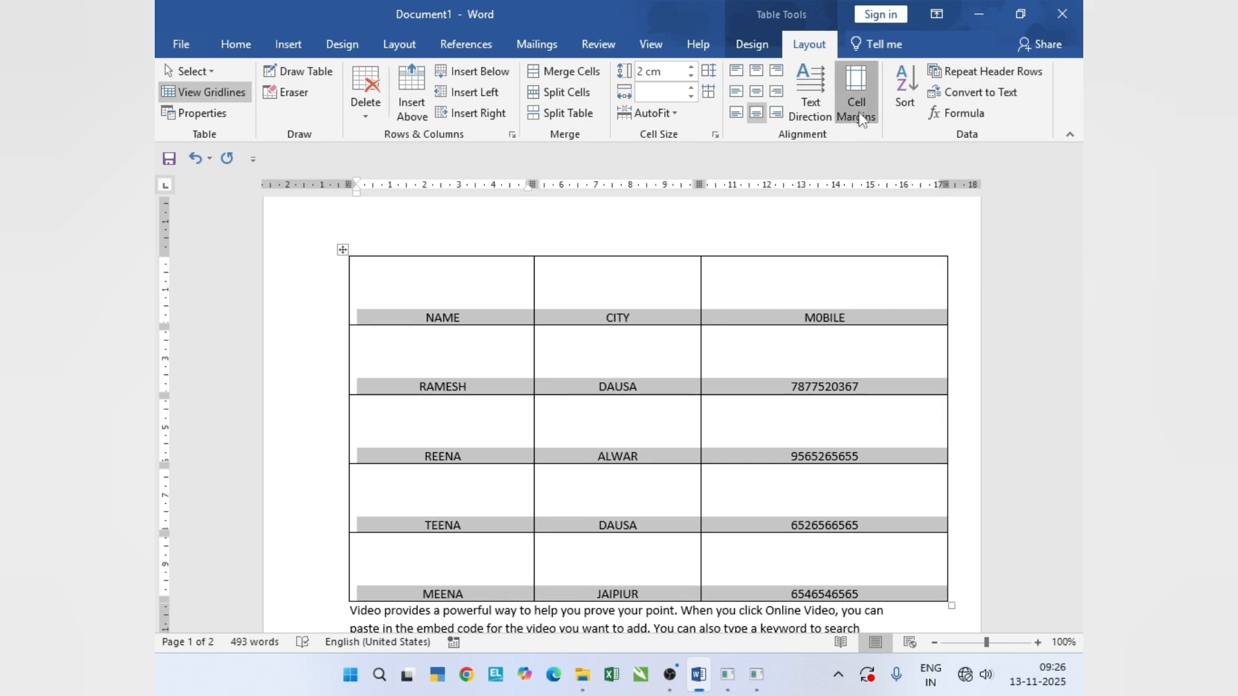
left_click_drag(725, 187, 809, 195)
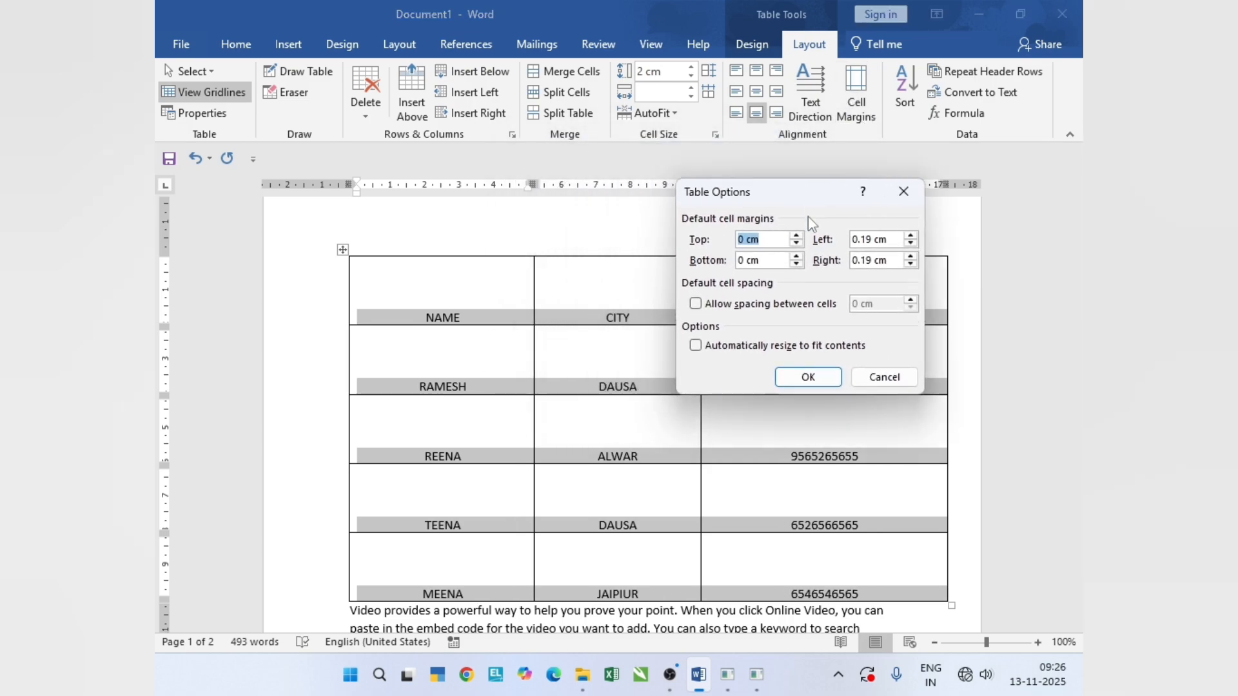
left_click(797, 236)
left_click(798, 236)
left_click(797, 236)
left_click(759, 305)
left_click(911, 307)
left_click(907, 300)
left_click(907, 300)
left_click(907, 300)
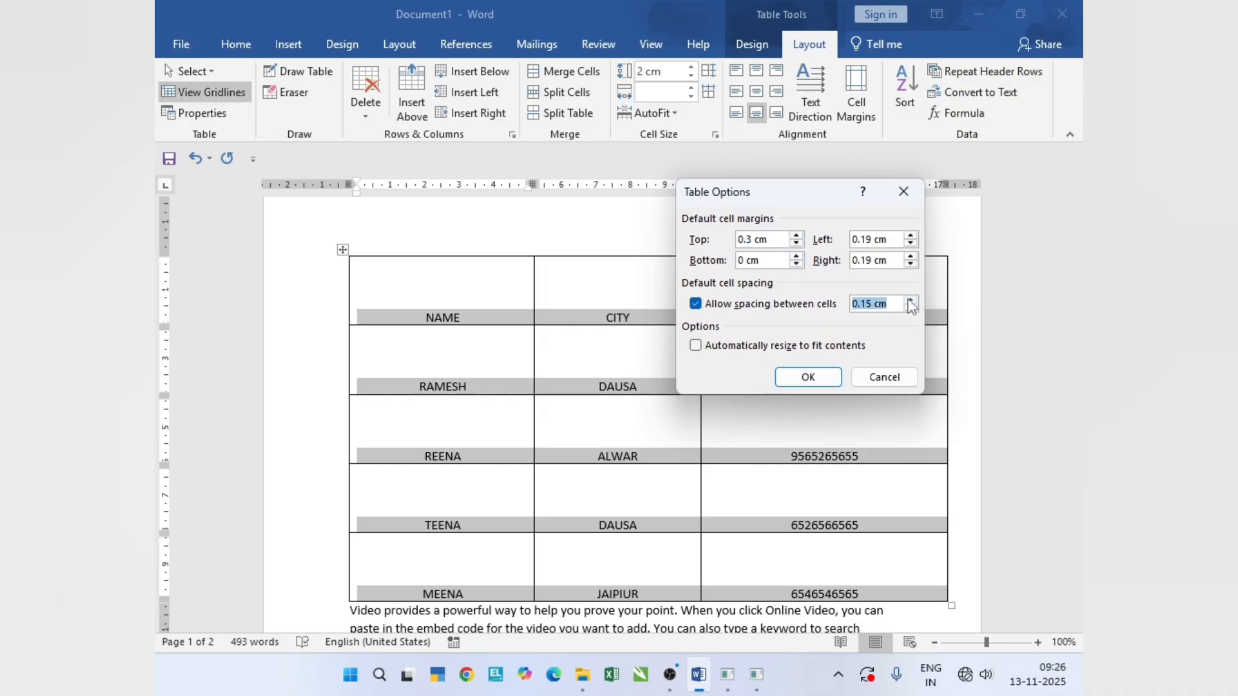
left_click(909, 301)
left_click(909, 301)
left_click(909, 300)
left_click(808, 376)
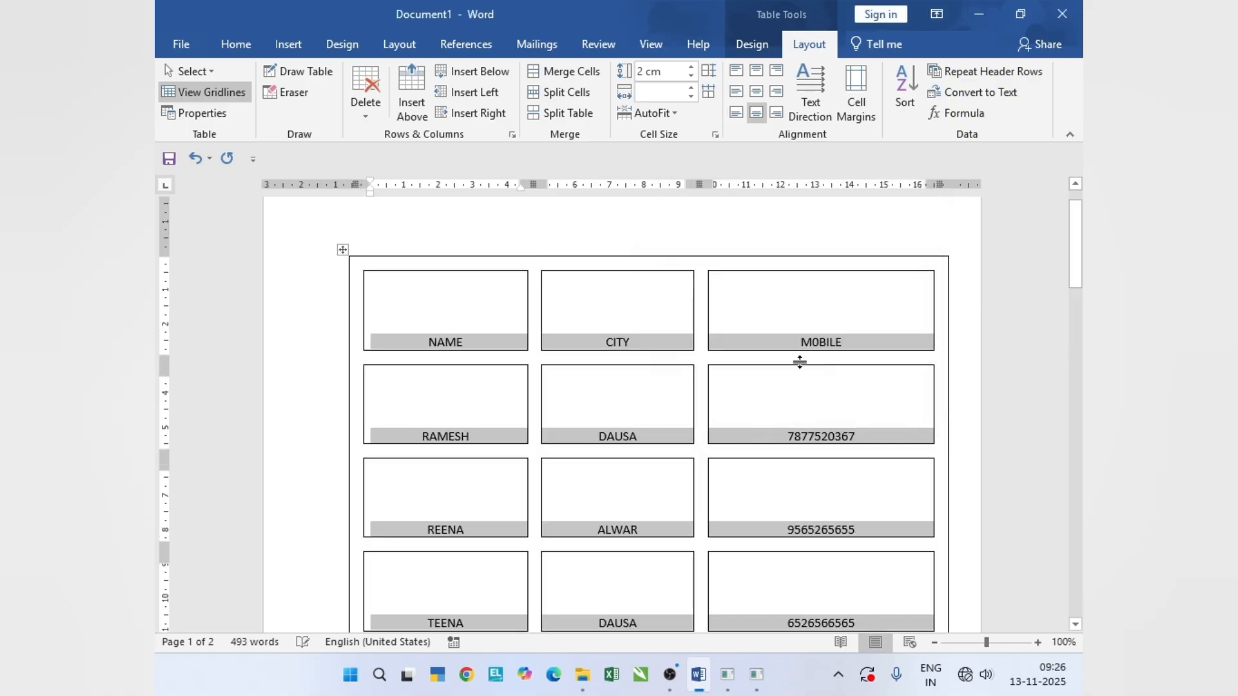
scroll(746, 370, "down", 3)
scroll(745, 382, "up", 3)
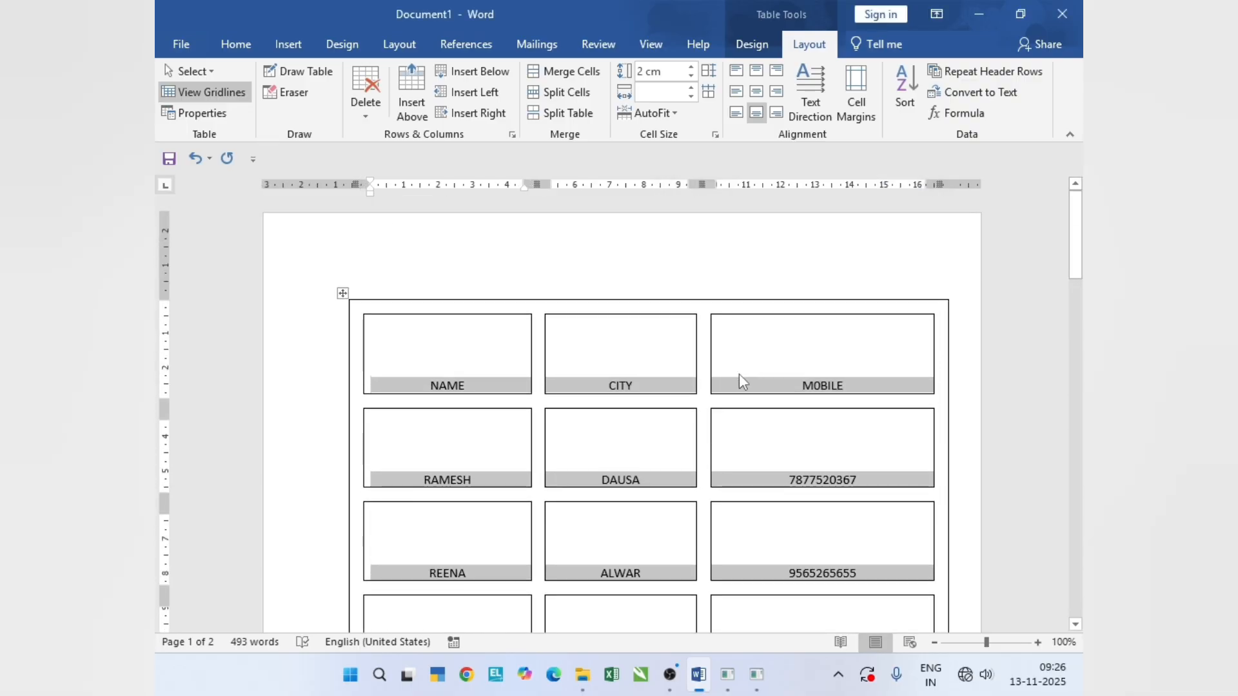
key("ctrl+z")
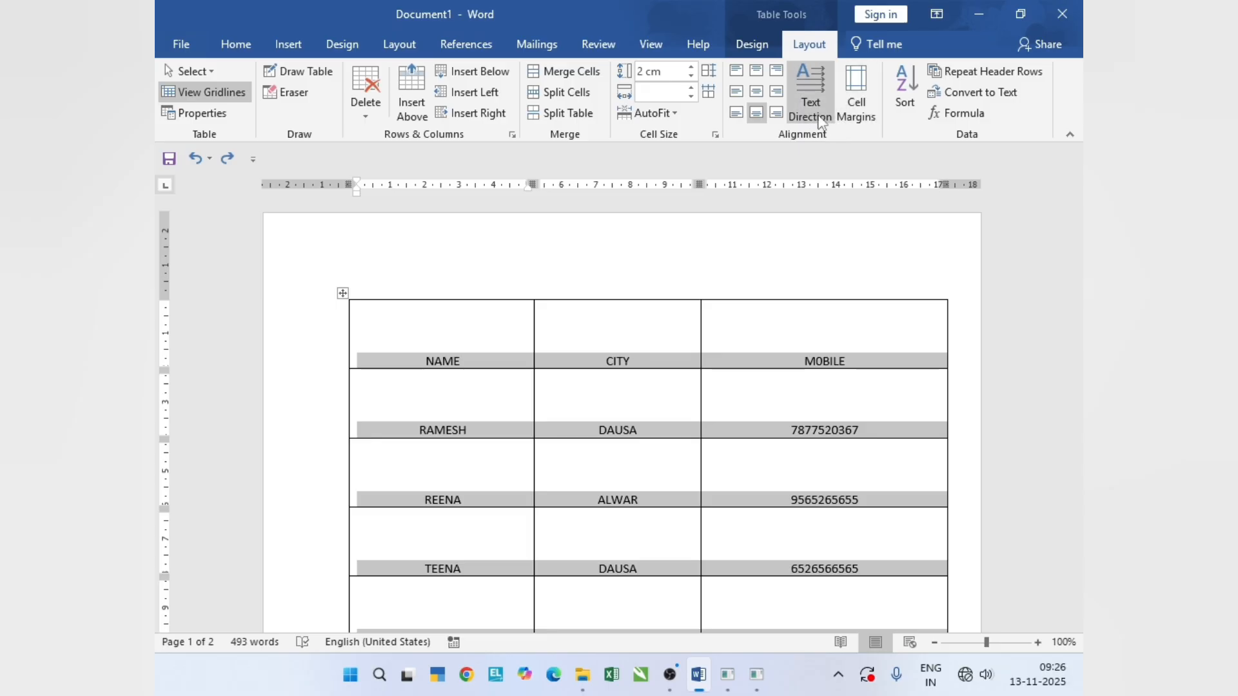
scroll(506, 455, "down", 4)
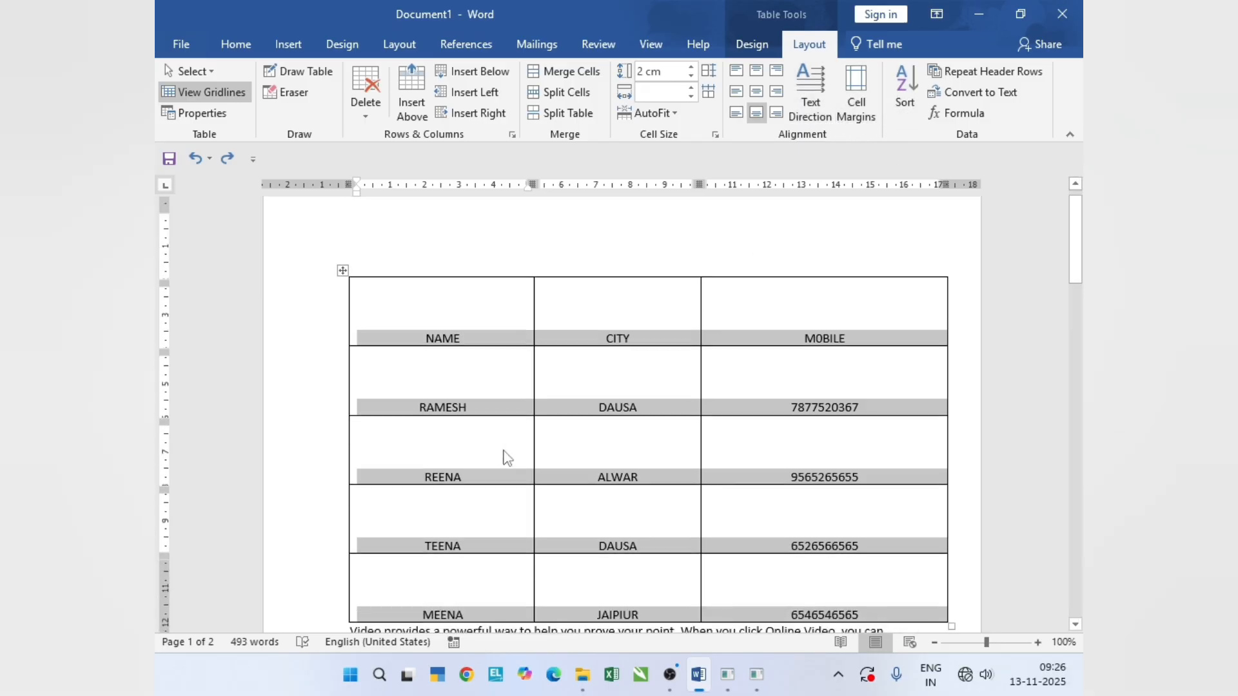
scroll(517, 436, "up", 4)
left_click(913, 102)
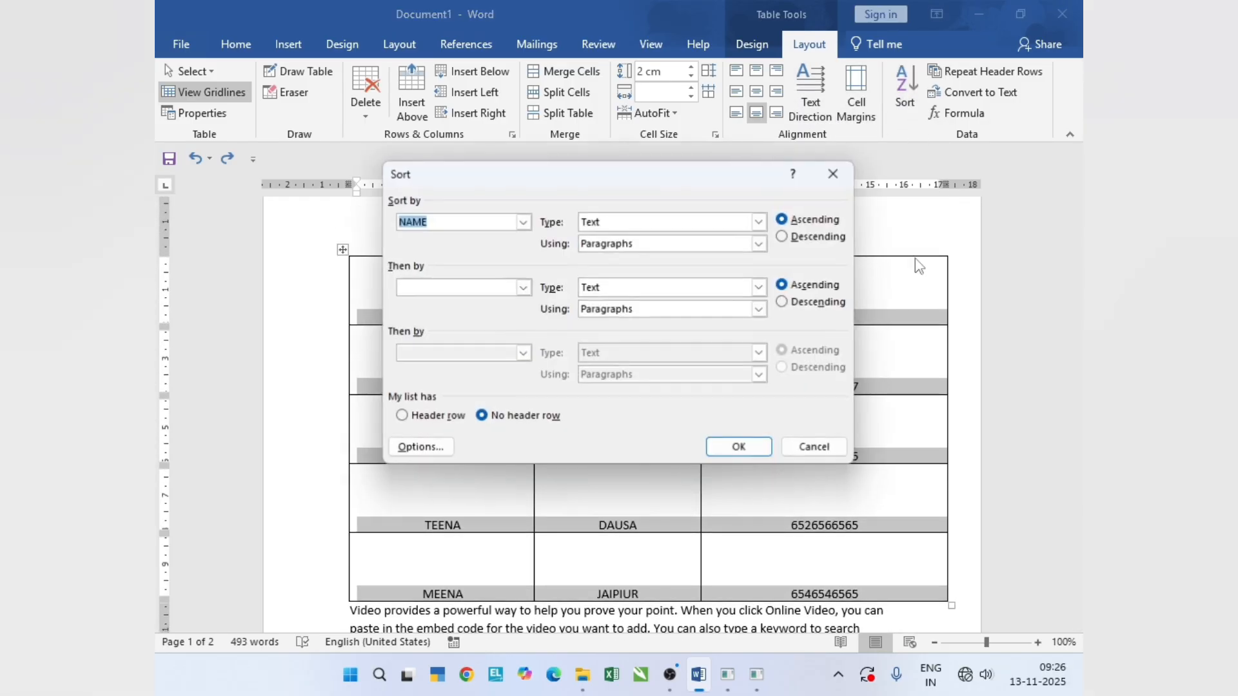
left_click(523, 221)
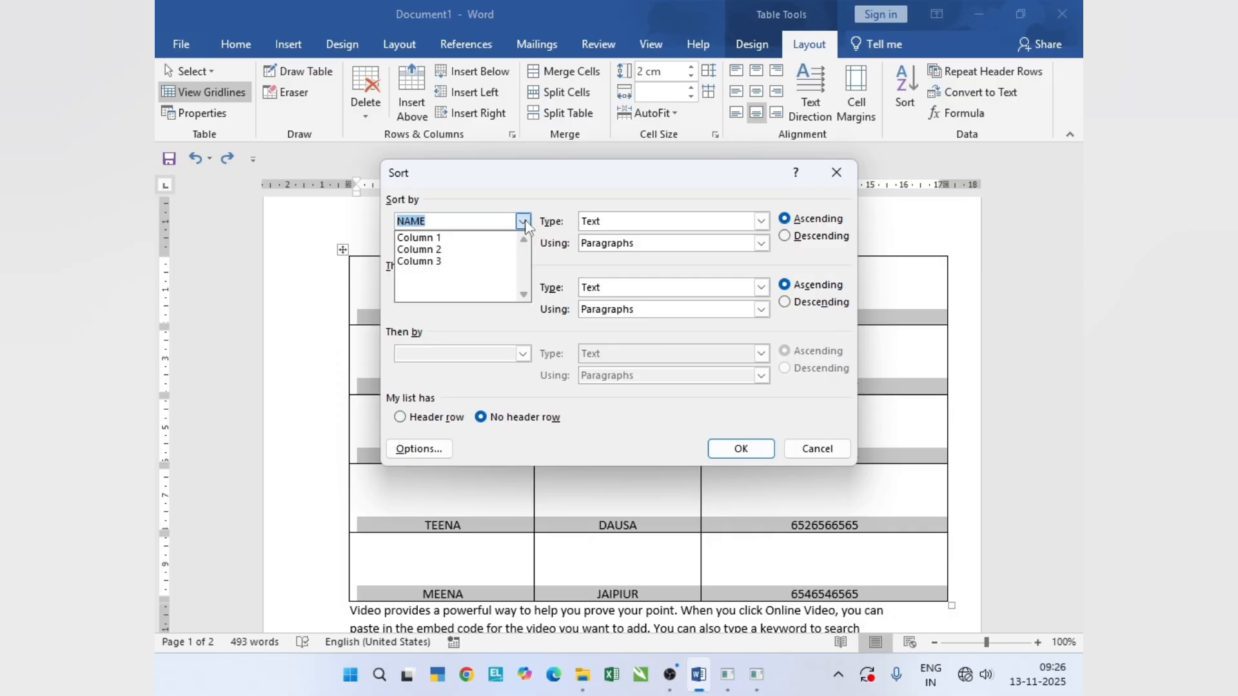
left_click(477, 237)
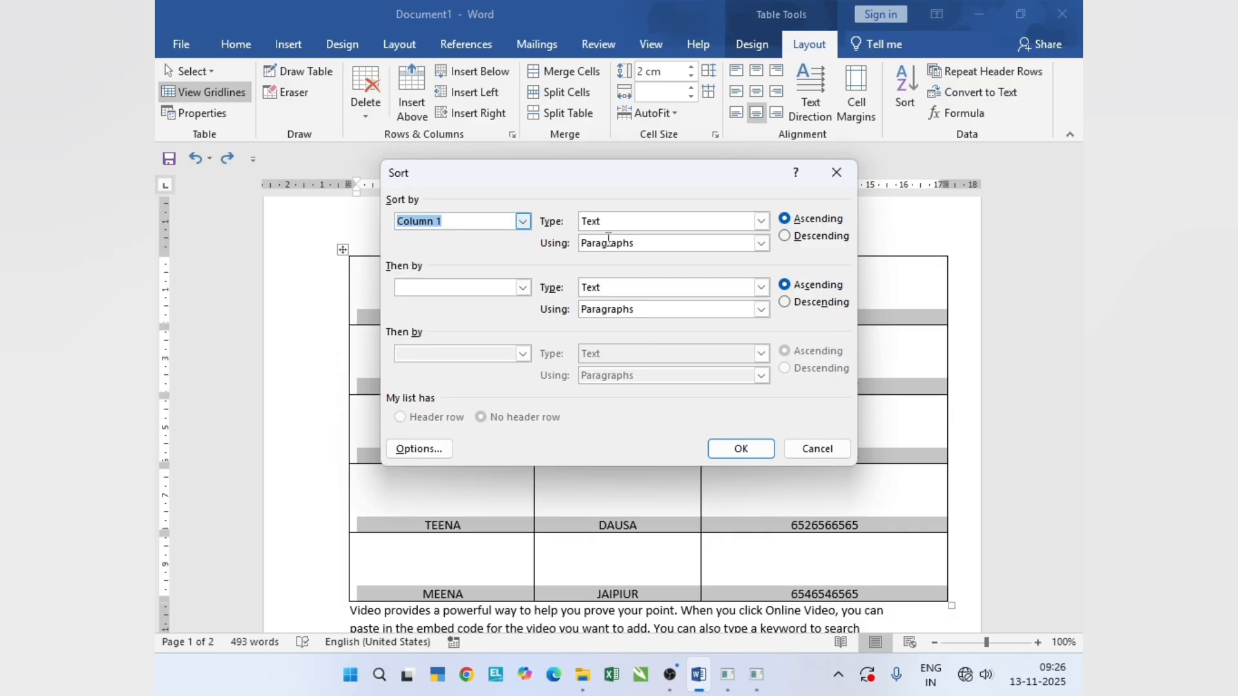
left_click(523, 221)
left_click(503, 250)
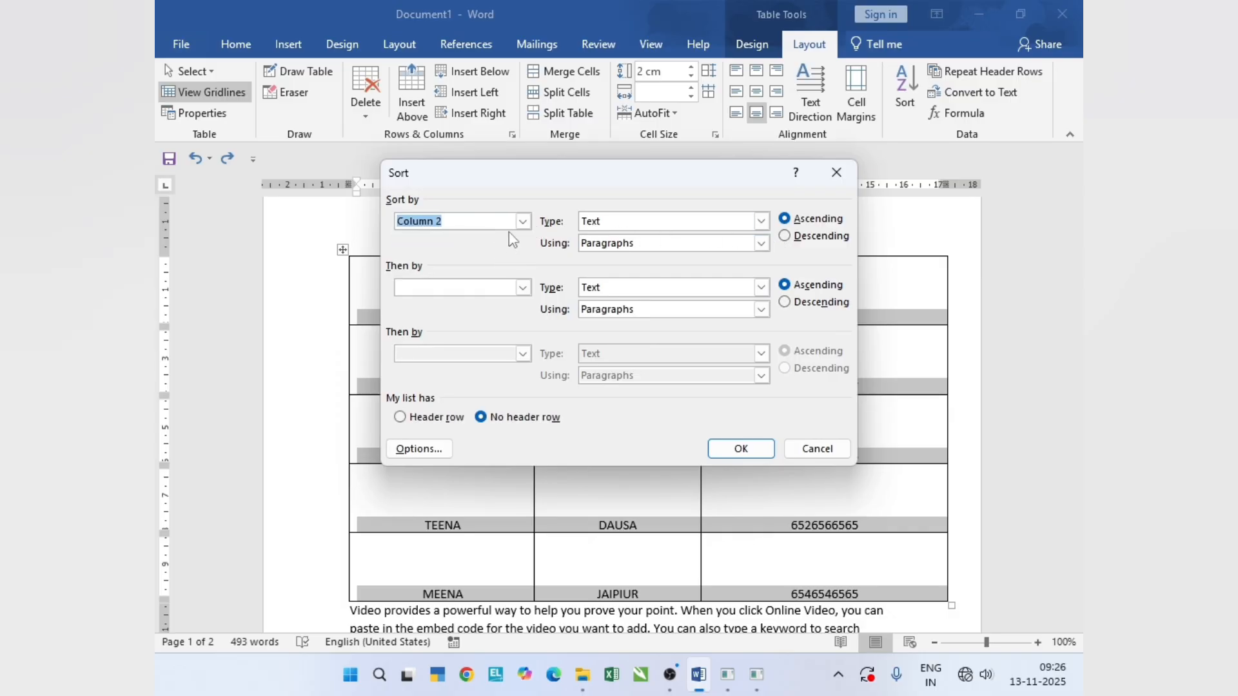
left_click(837, 184)
- Select the whole first column and try to sort it by NAME as text in ascending order
scroll(470, 343, "down", 3)
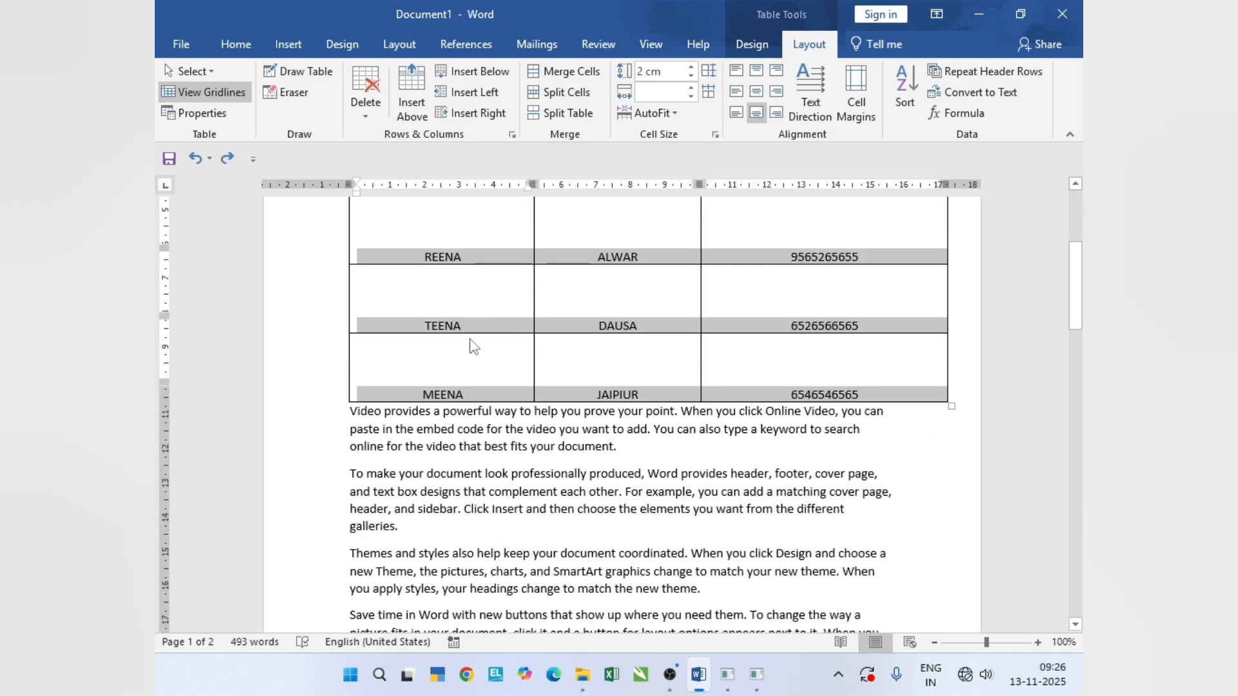
scroll(470, 342, "up", 3)
left_click_drag(453, 316, 459, 567)
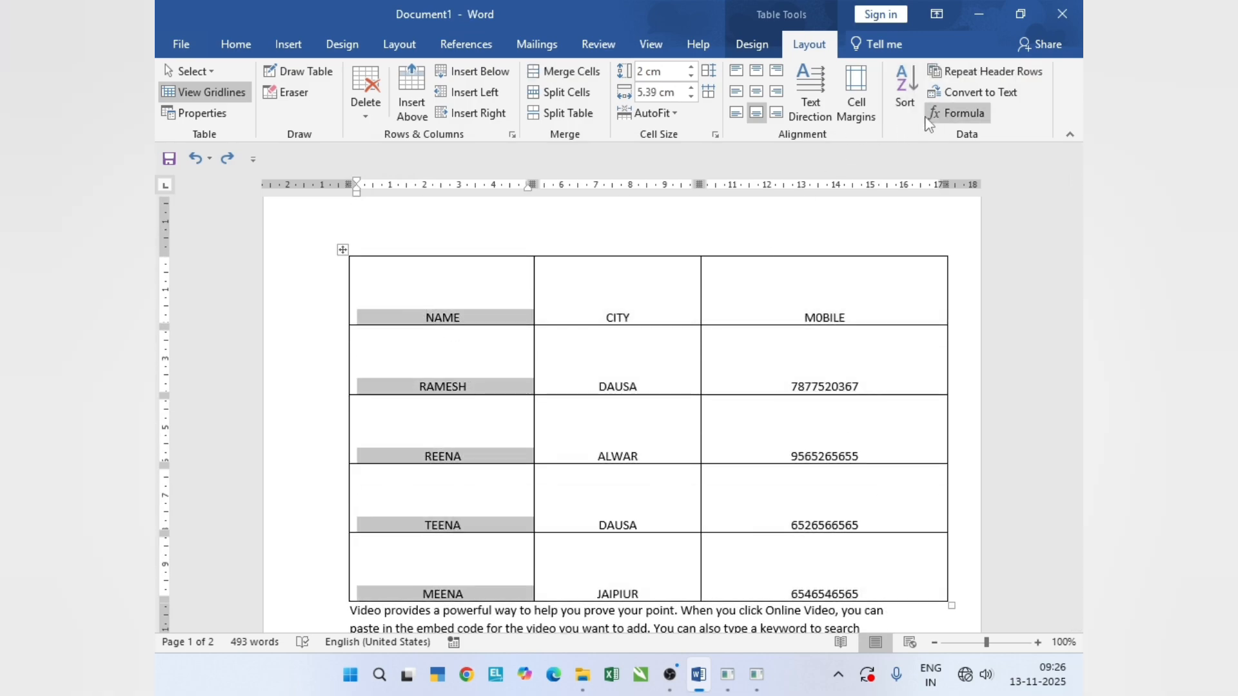
left_click(906, 97)
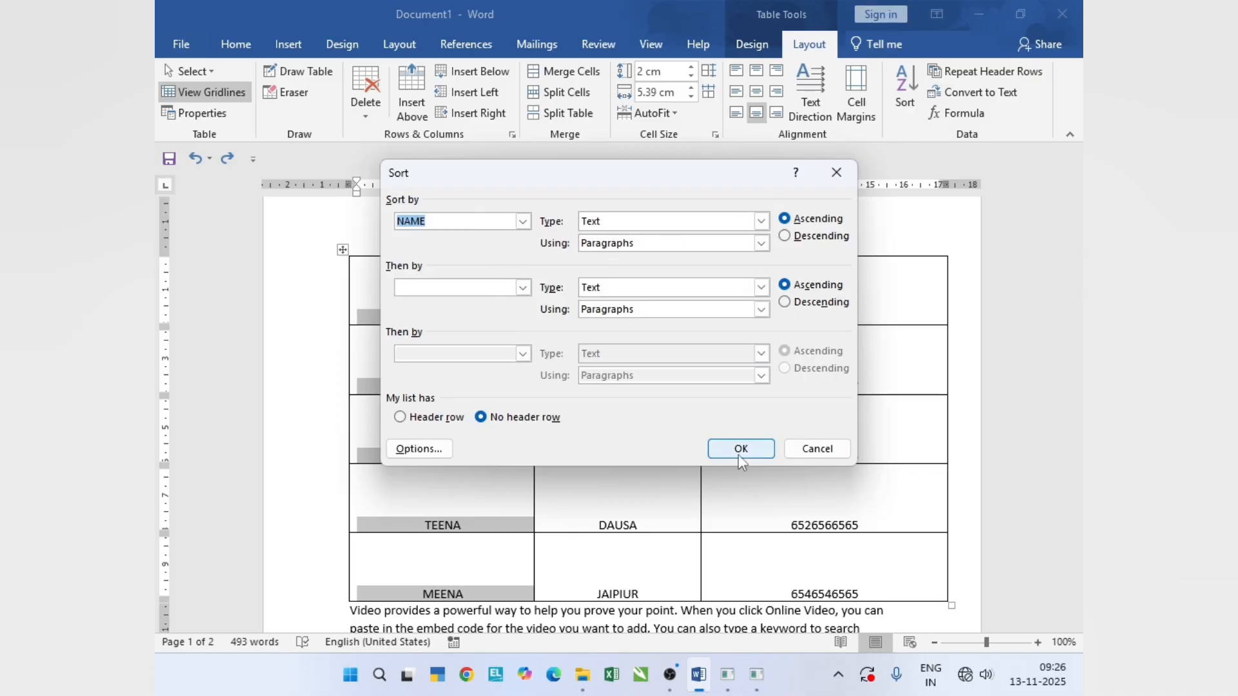
left_click_drag(695, 180, 871, 180)
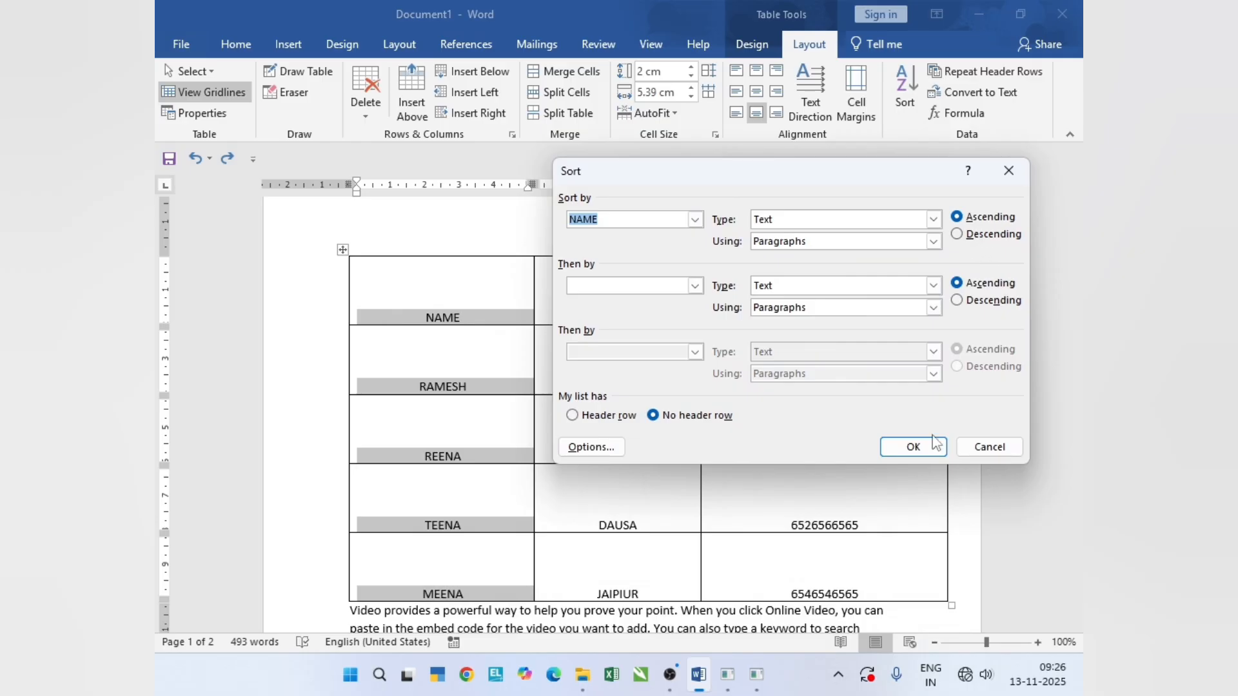
left_click(913, 447)
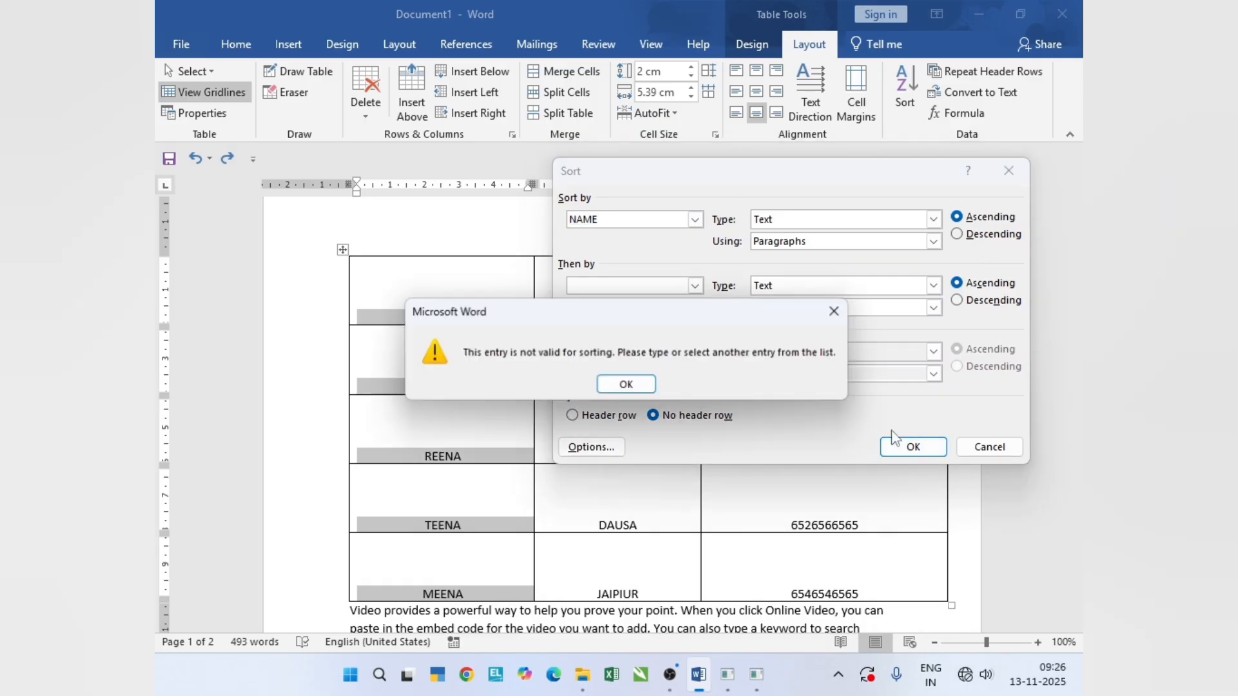
left_click(626, 385)
- Try to sort the first column by NAME with both sort levels descending, and cancel the sort
left_click(956, 234)
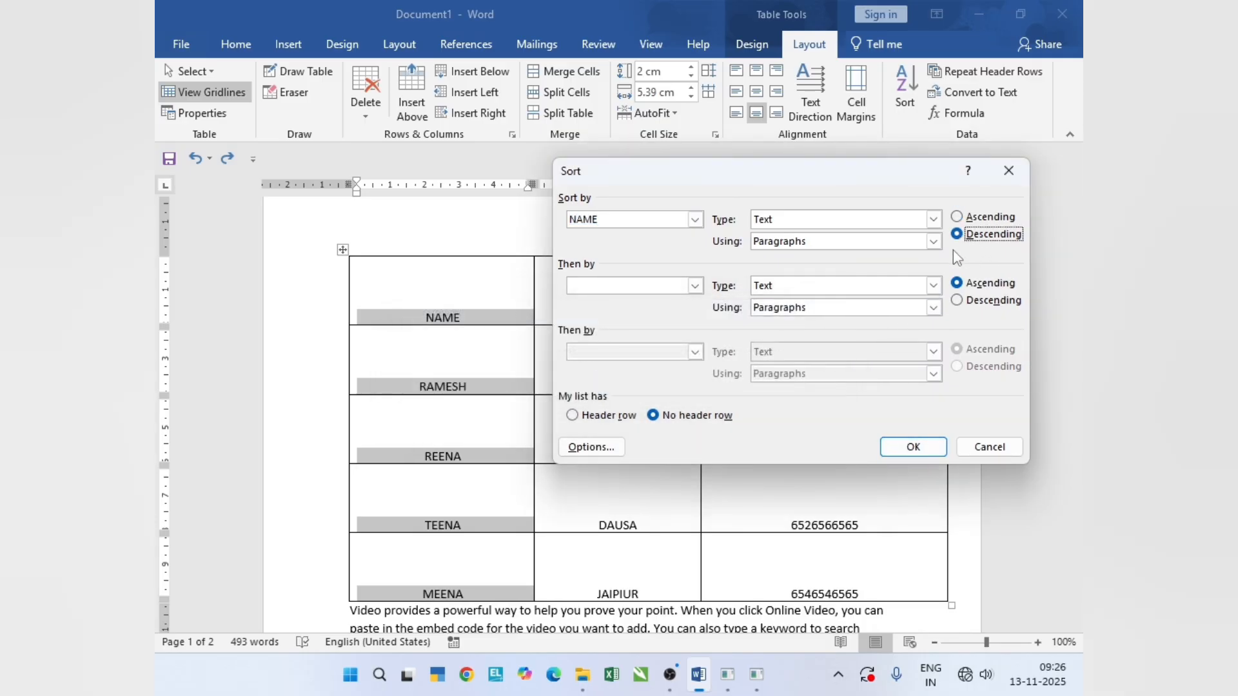
left_click(960, 302)
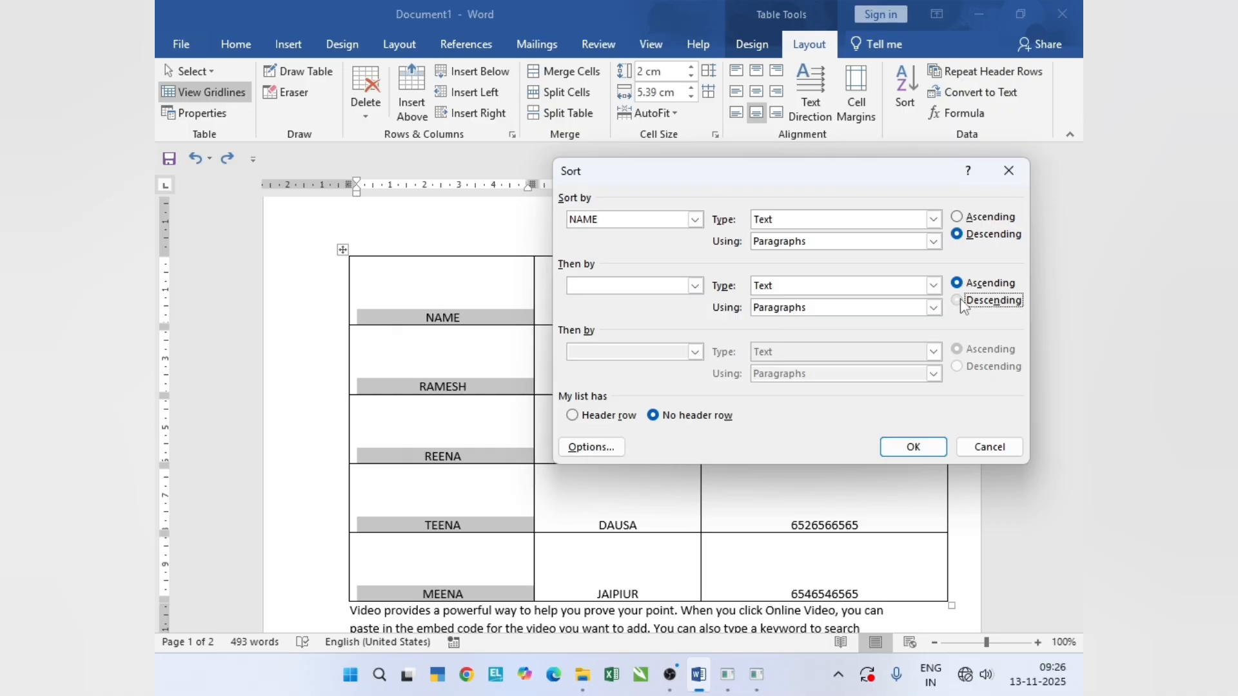
left_click(913, 446)
left_click(626, 385)
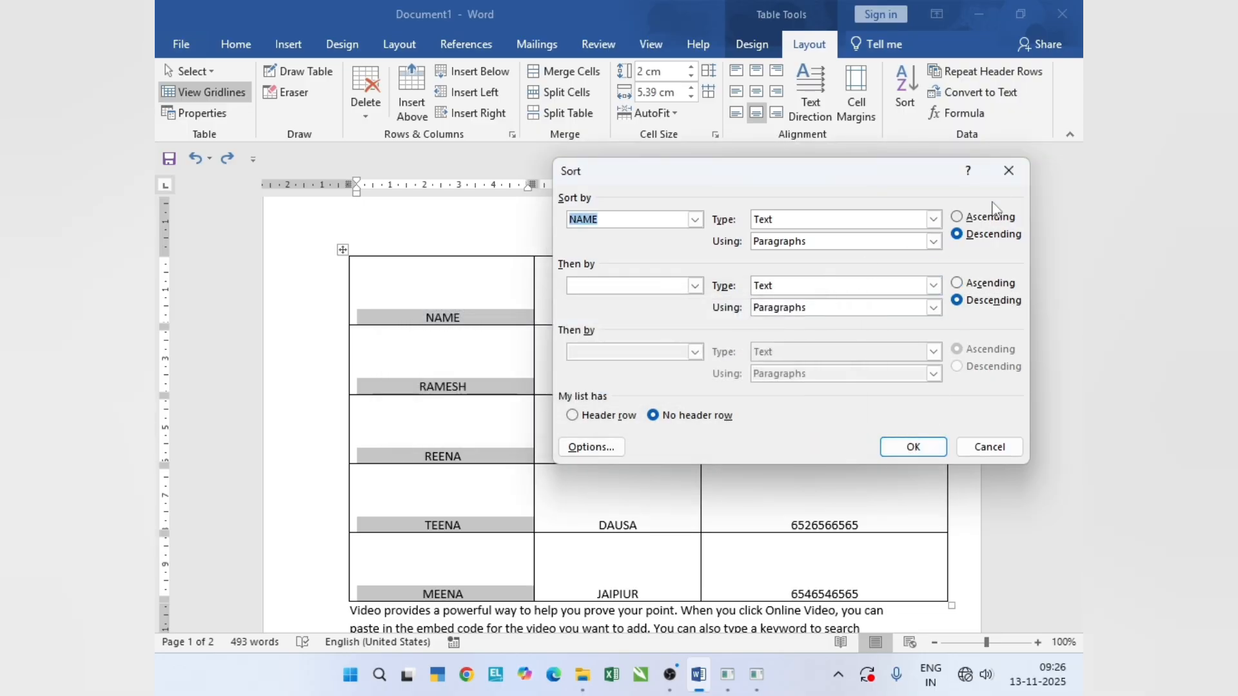
left_click(1009, 171)
scroll(631, 406, "down", 2)
scroll(631, 407, "up", 1)
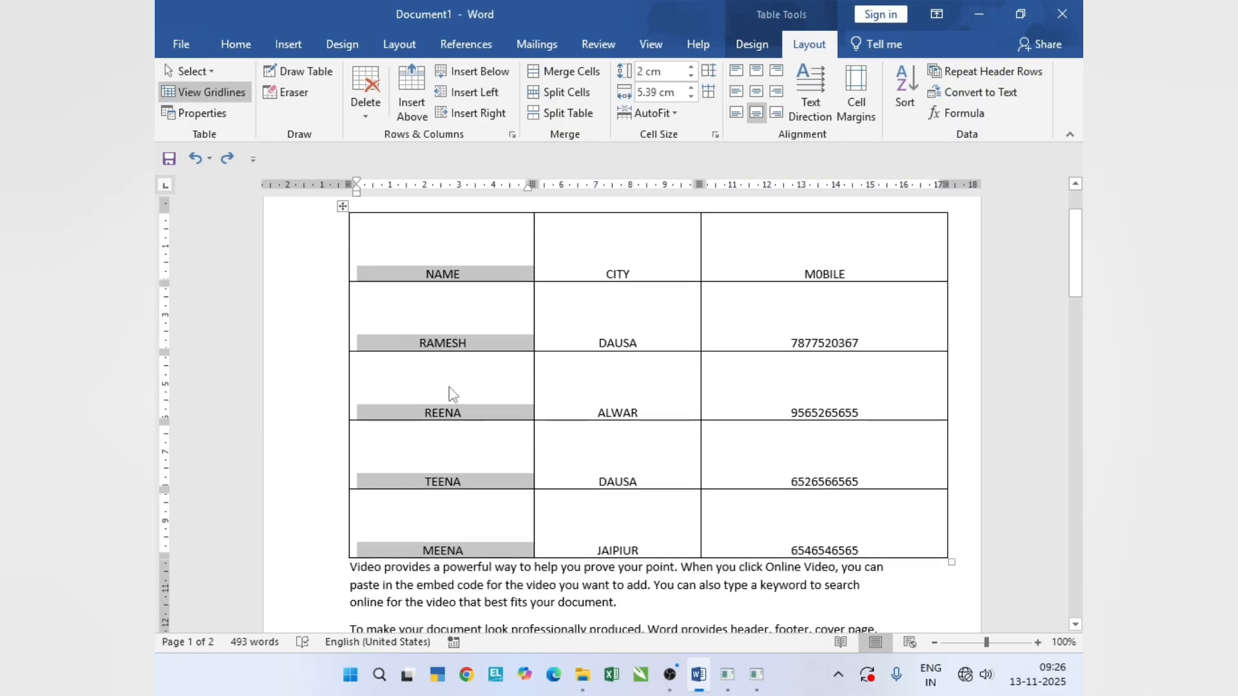
- Try to sort the four data rows by the first column's entry as descending text without a header row, and cancel the sort
left_click(410, 338)
mouse_move(410, 339)
left_mouse_down()
mouse_move(945, 381)
mouse_move(902, 549)
left_mouse_up()
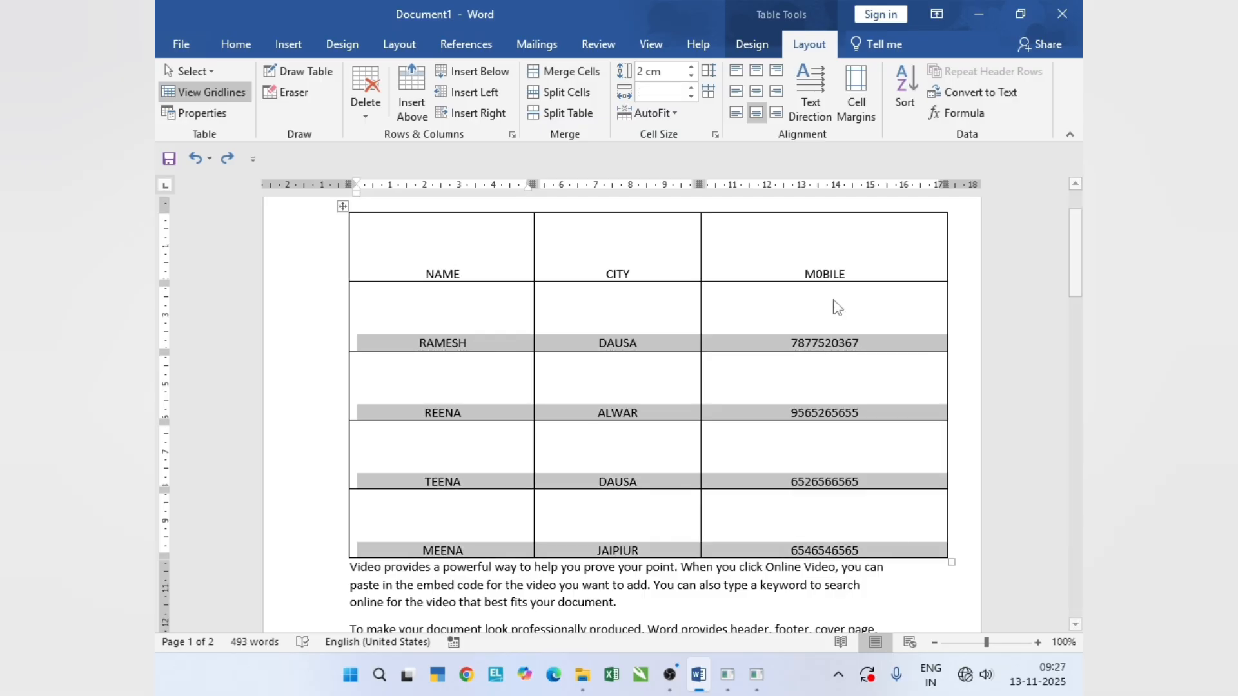
left_click(903, 103)
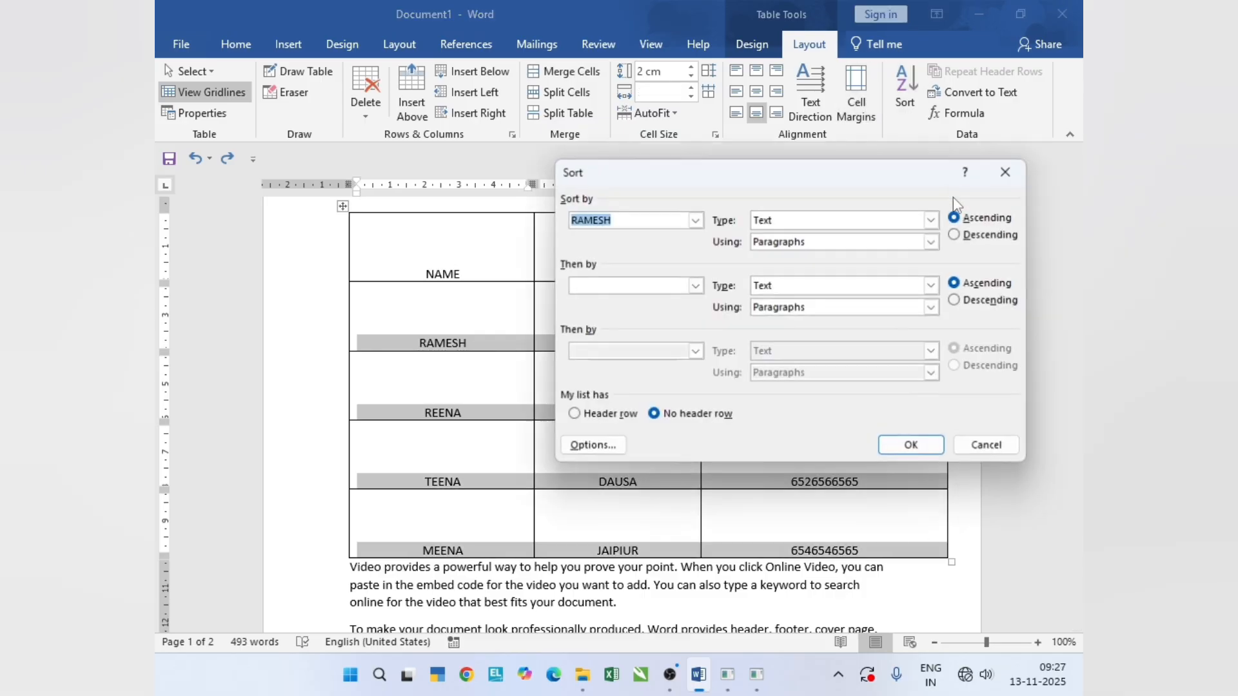
left_click(959, 233)
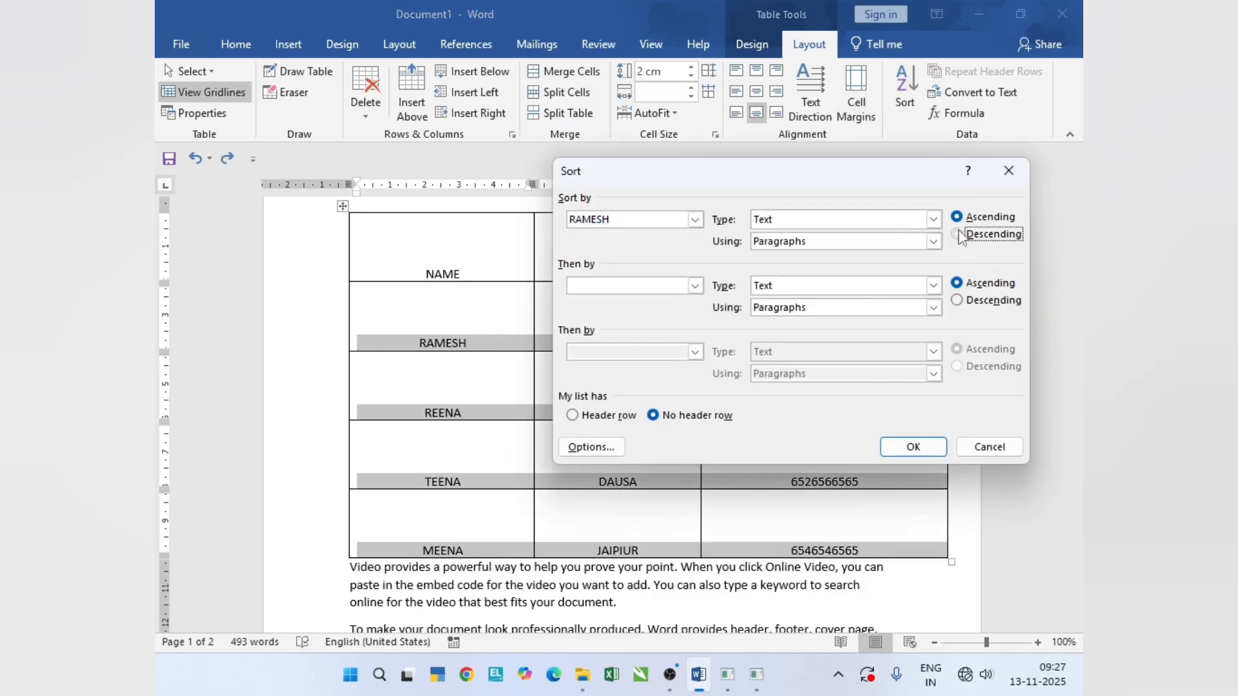
left_click(902, 447)
left_click(635, 387)
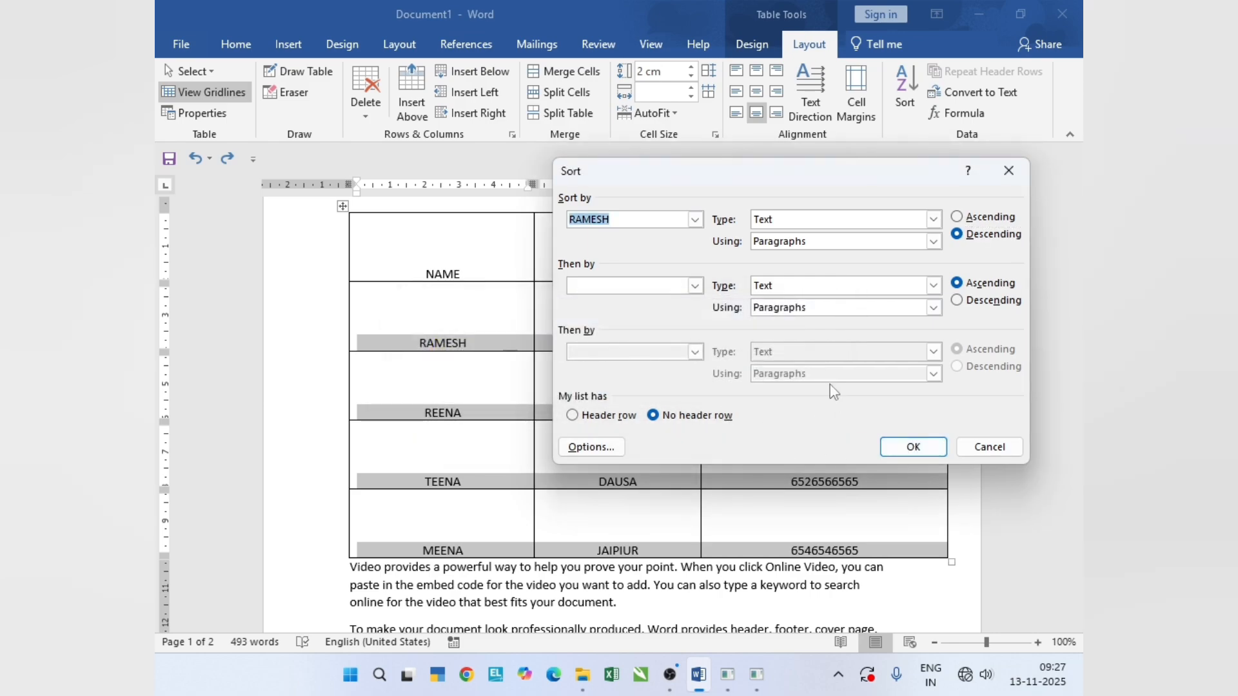
left_click(1008, 171)
scroll(548, 439, "up", 1)
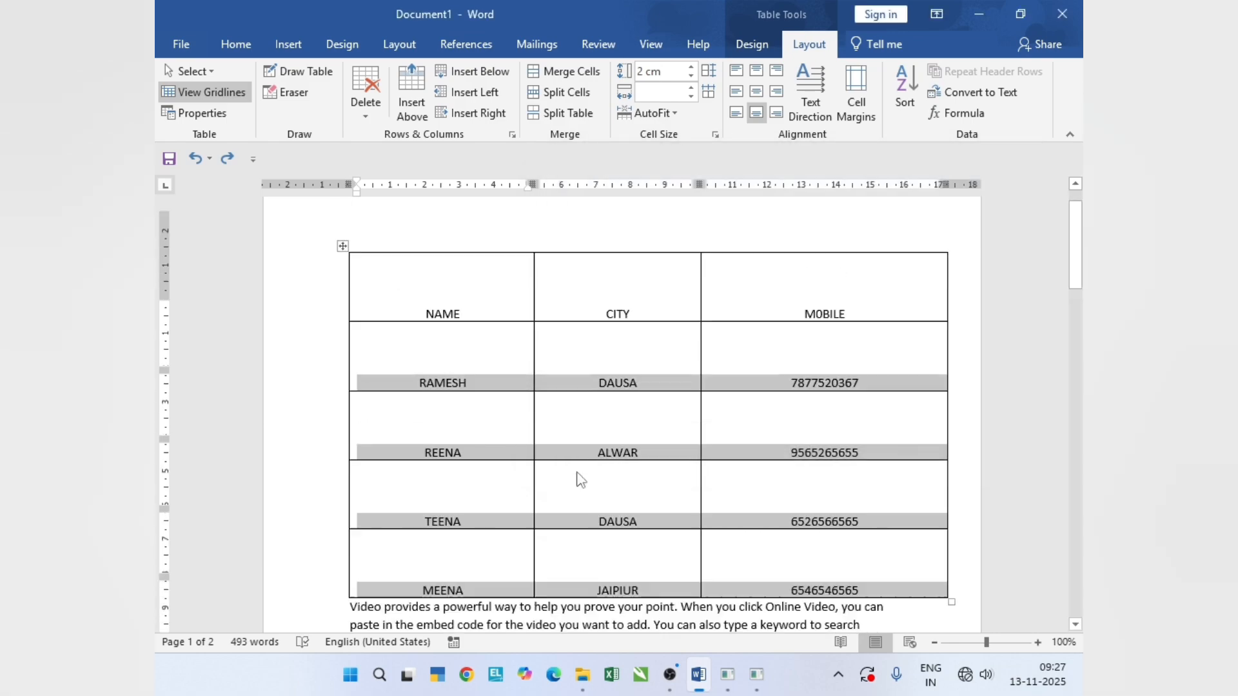
scroll(579, 477, "up", 1)
scroll(579, 478, "down", 3)
scroll(584, 477, "up", 2)
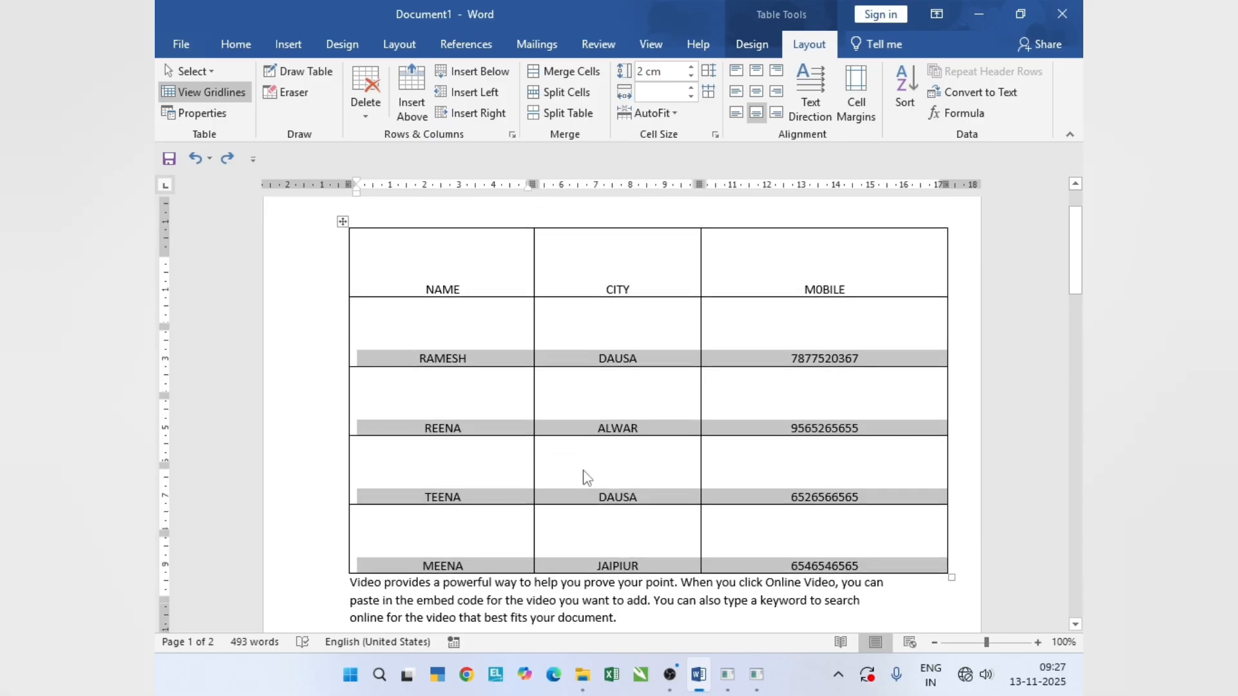
scroll(587, 478, "up", 1)
scroll(596, 444, "down", 3)
left_click(490, 387)
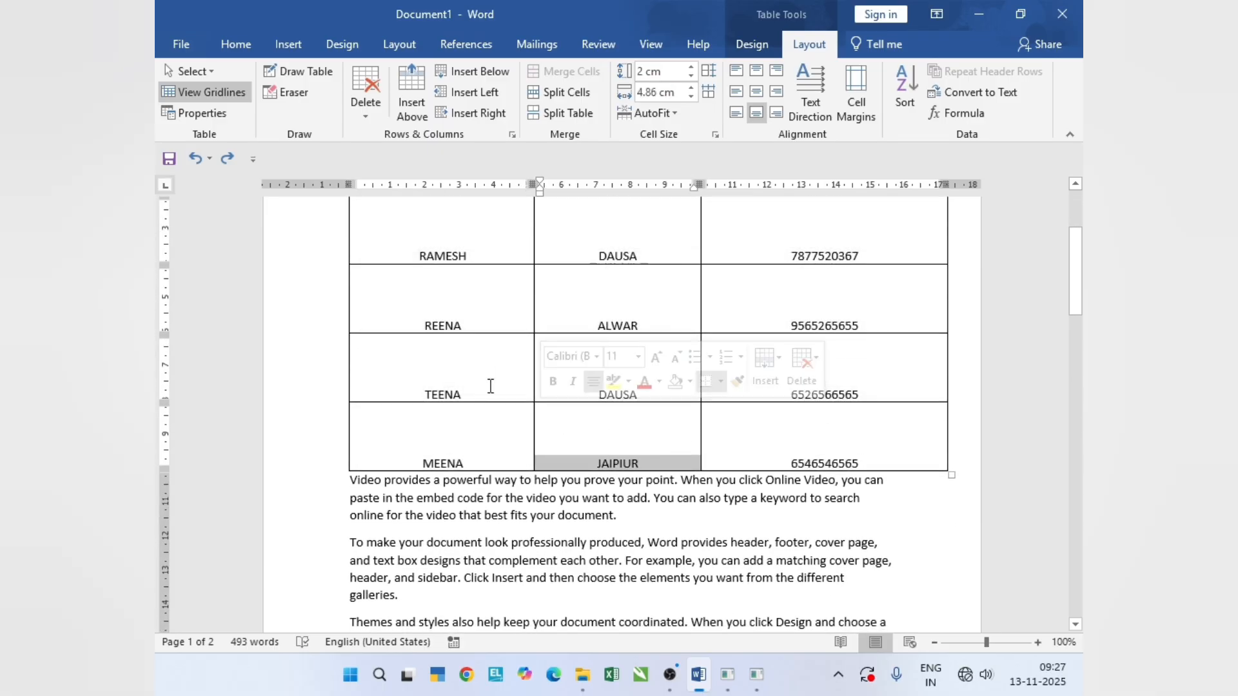
- Sort the whole table by NAME as text in ascending order, treating the first row as a header row
scroll(490, 361, "up", 4)
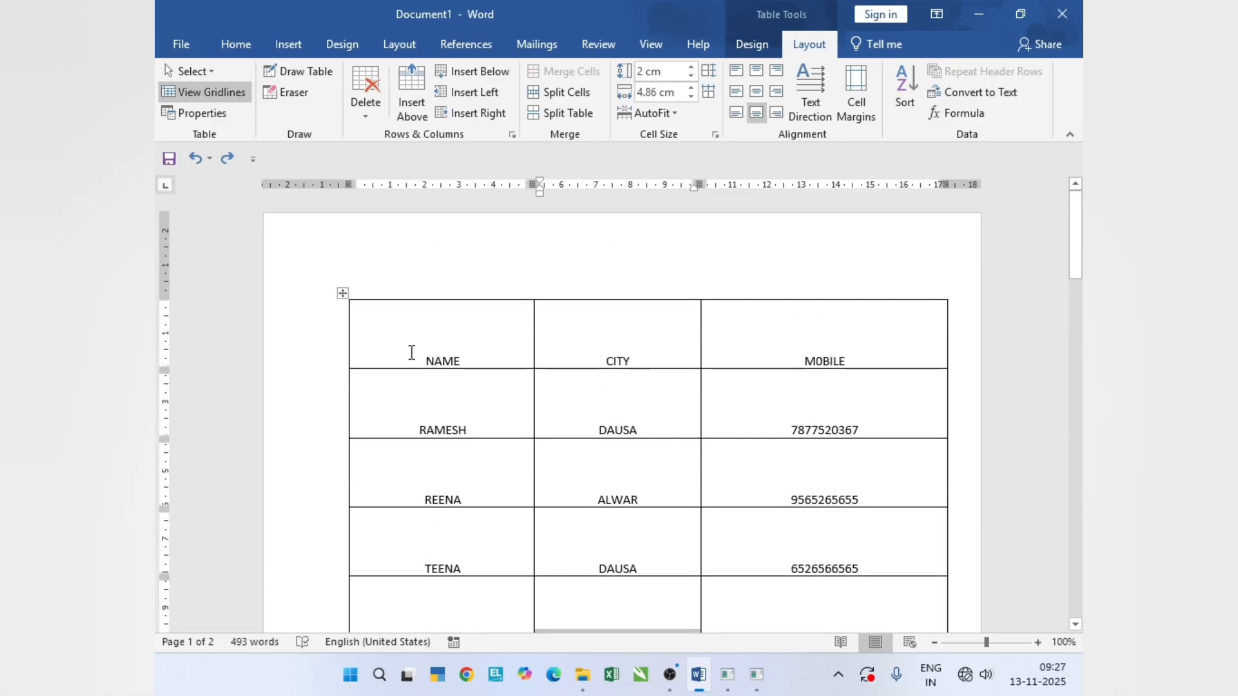
left_click_drag(411, 352, 919, 451)
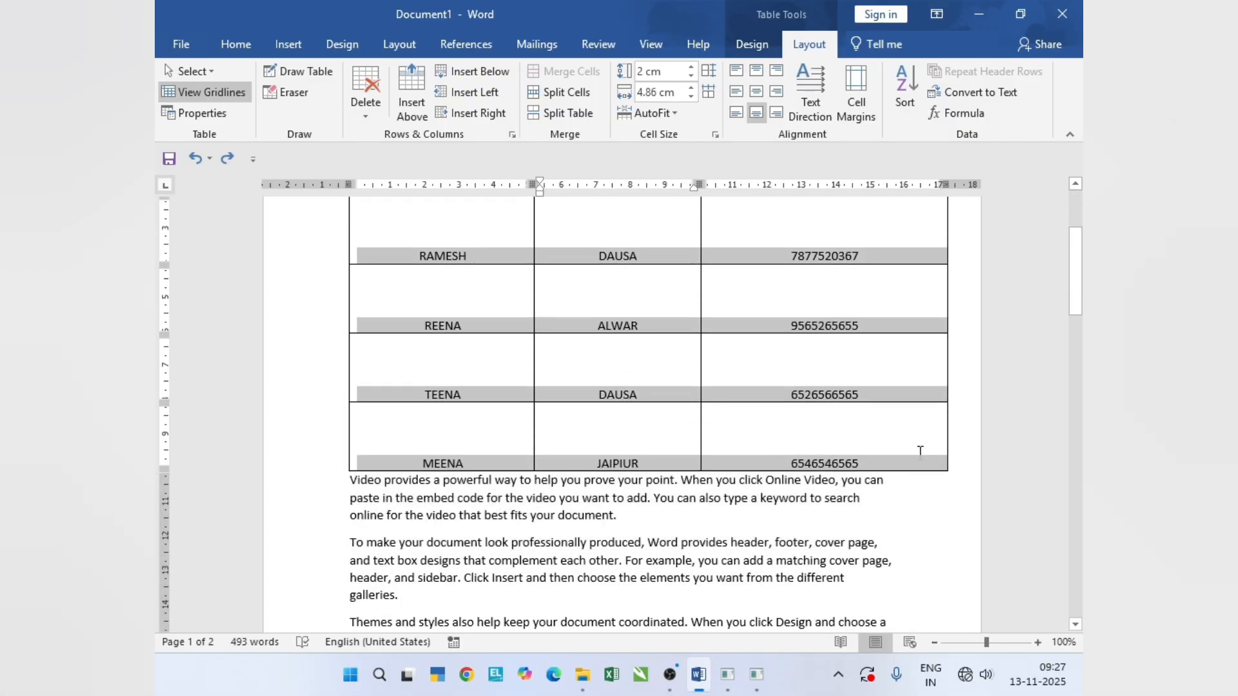
left_click(906, 97)
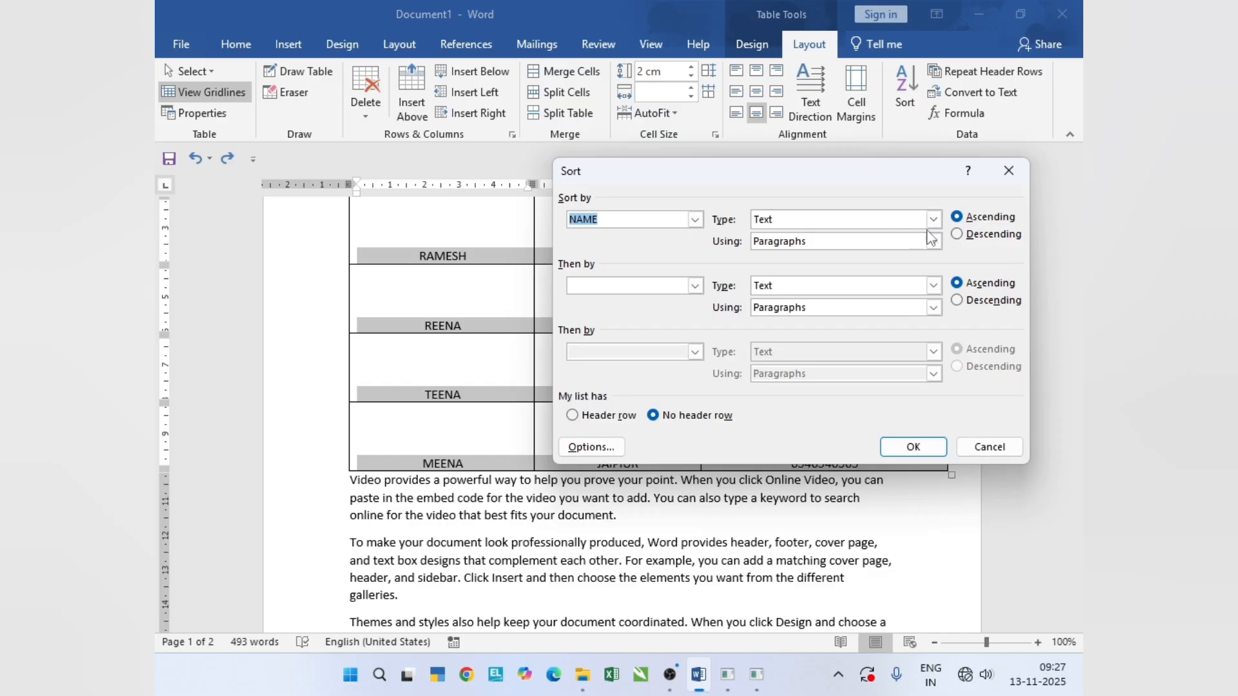
left_click(933, 220)
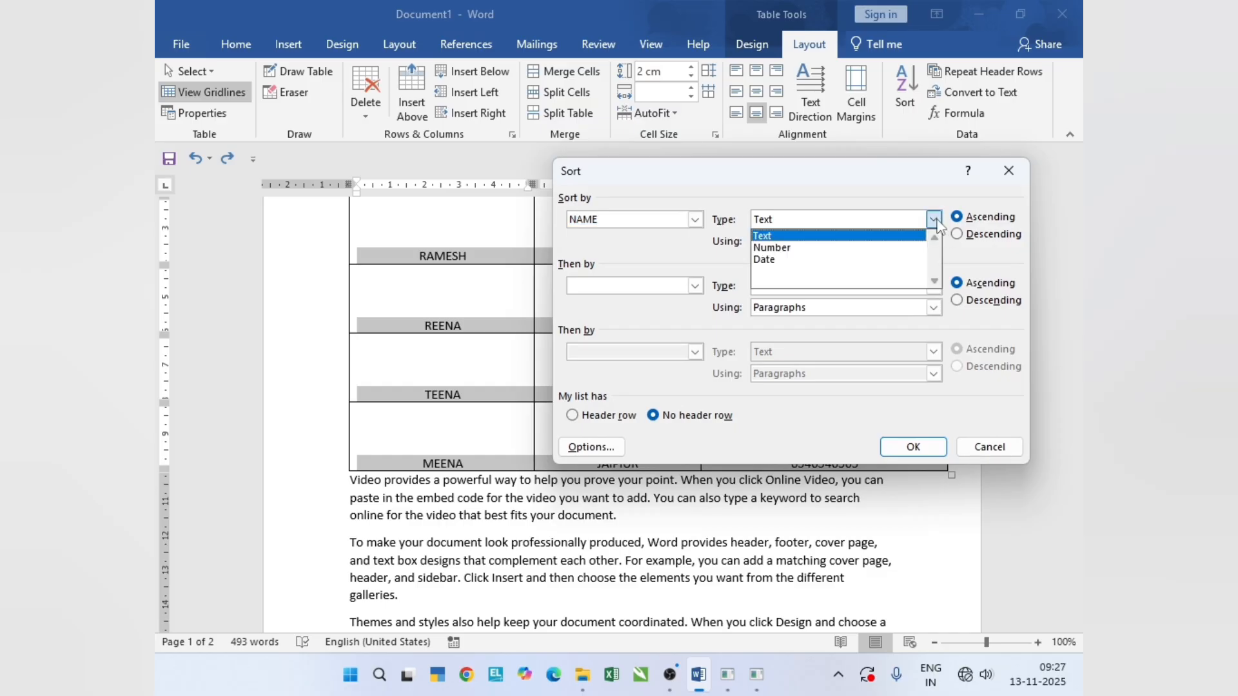
left_click(934, 221)
left_click(934, 221)
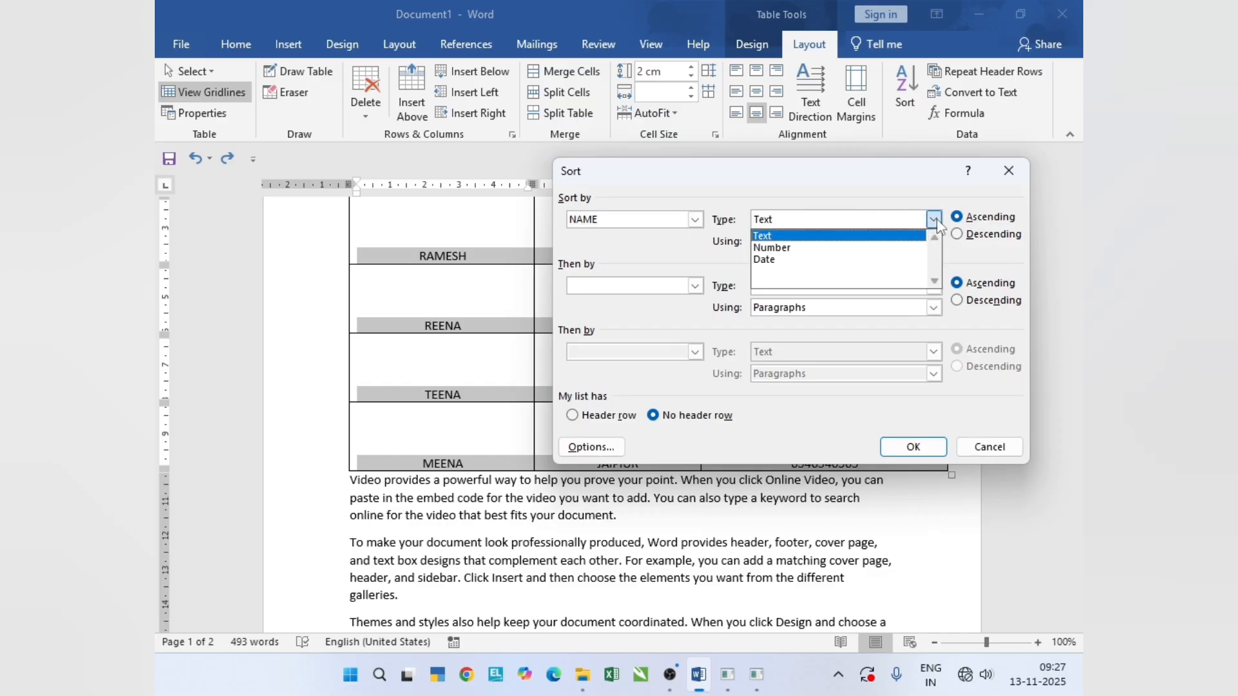
left_click(885, 236)
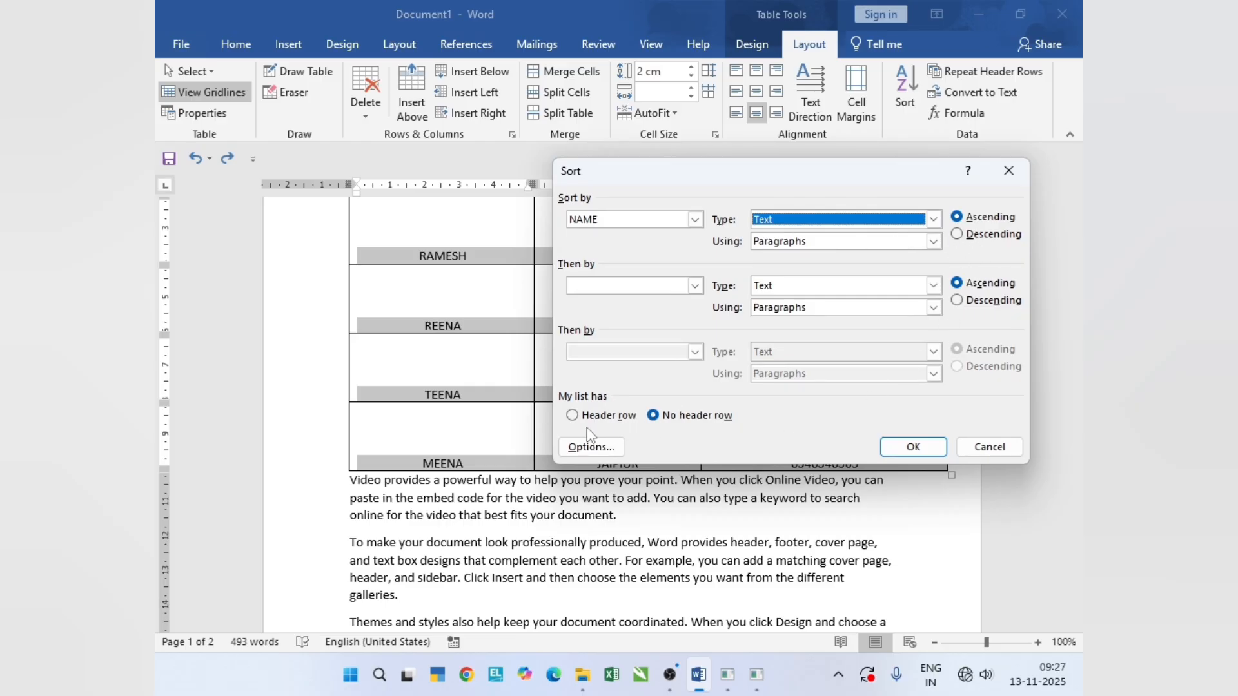
left_click(634, 417)
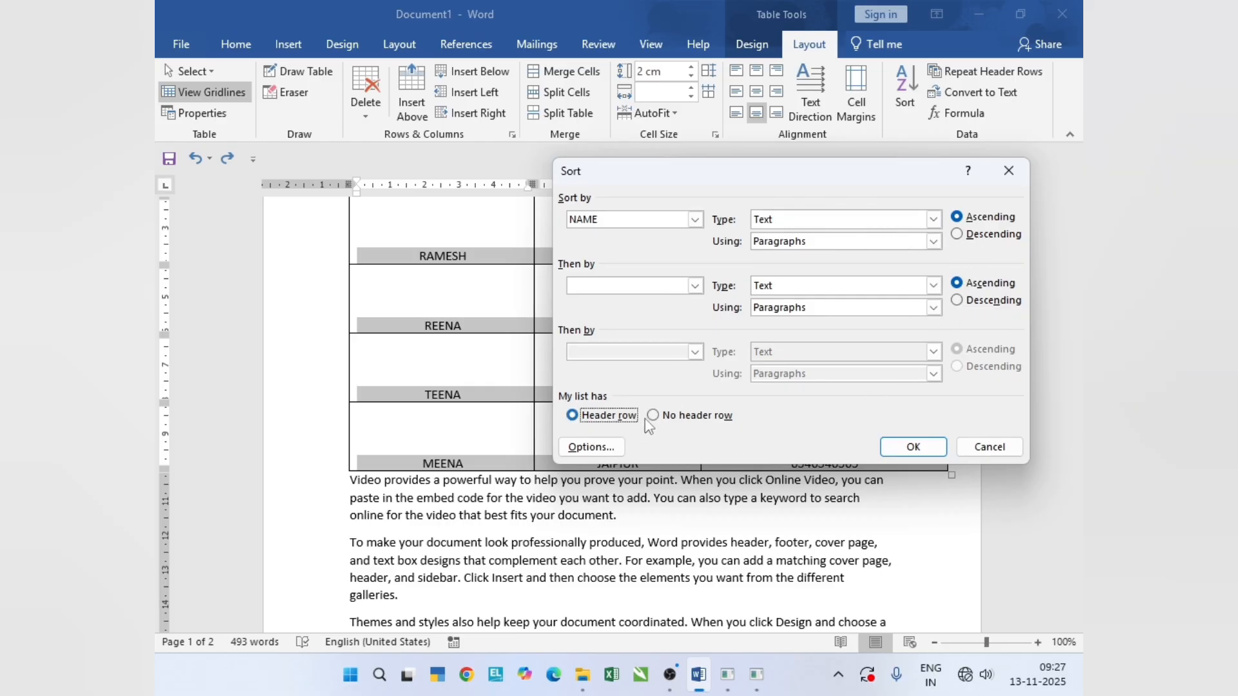
left_click(901, 449)
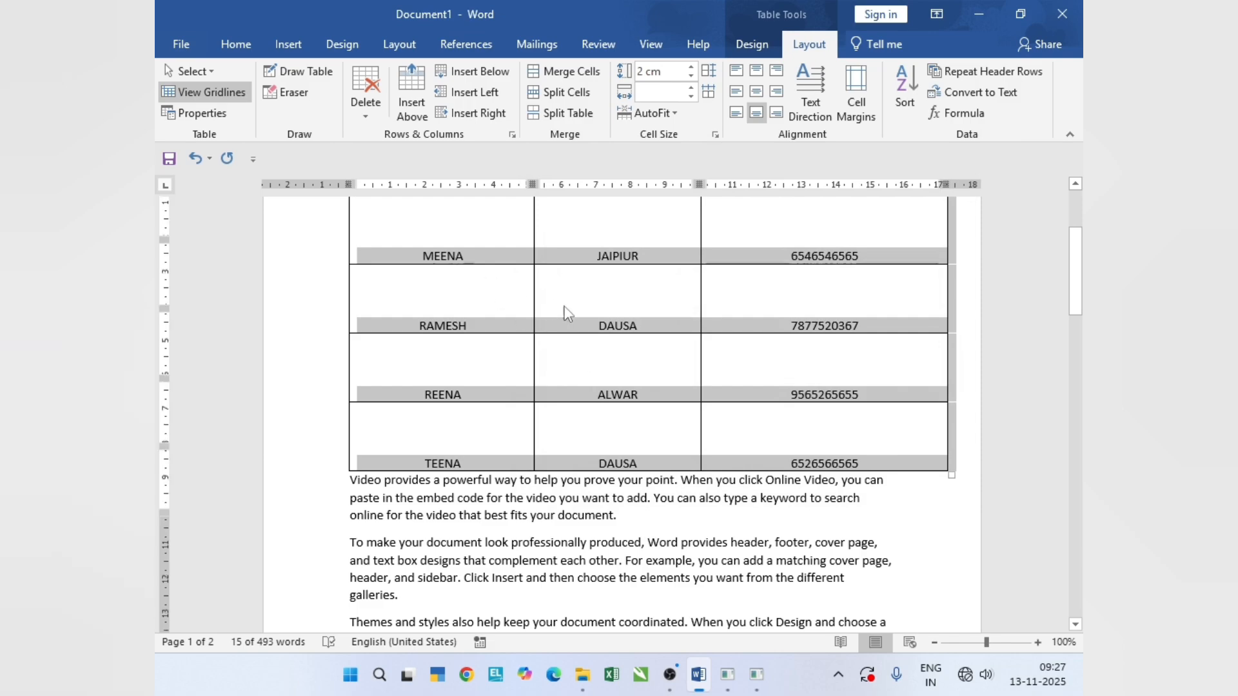
scroll(574, 334, "up", 5)
scroll(580, 334, "down", 2)
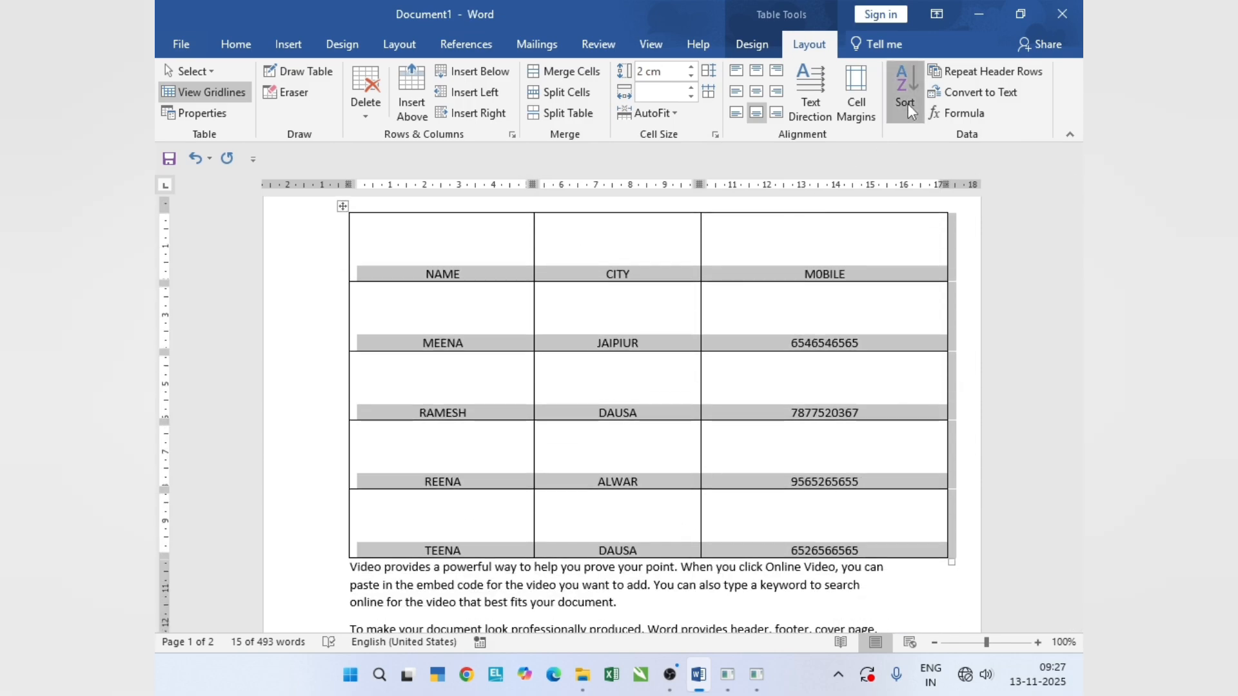
- Sort all rows of the name, city and mobile table by Column 1 as text in descending order
left_click(906, 96)
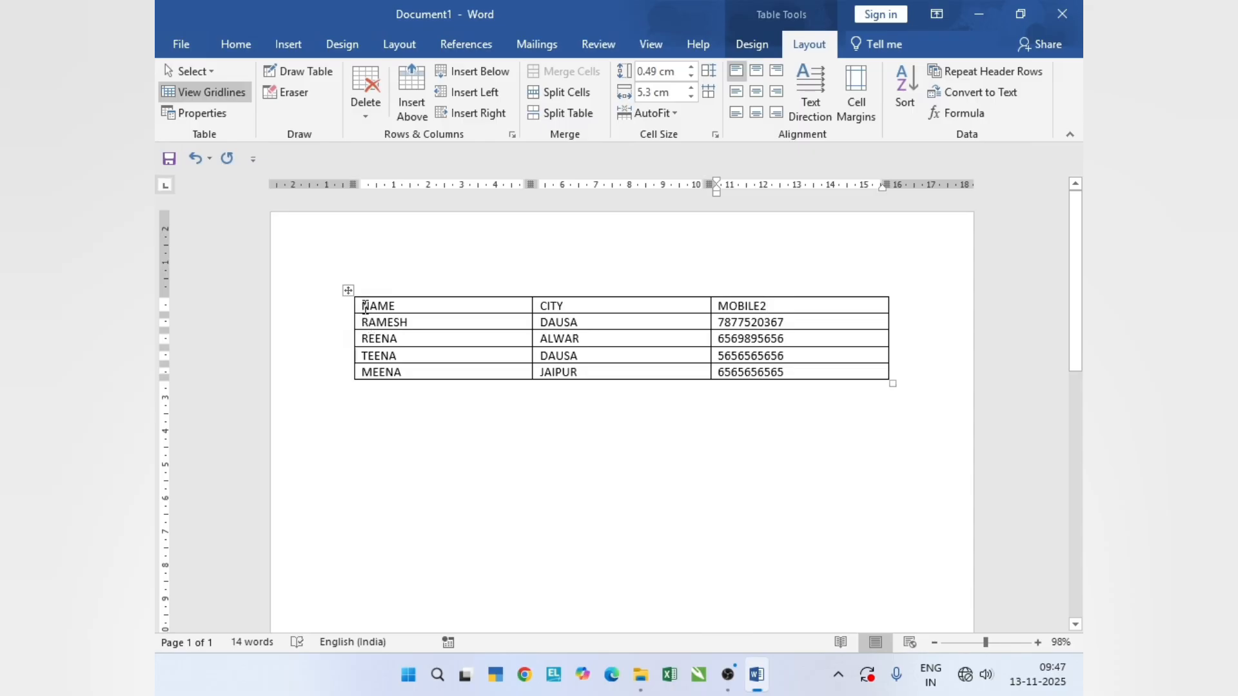
left_click_drag(365, 307, 834, 375)
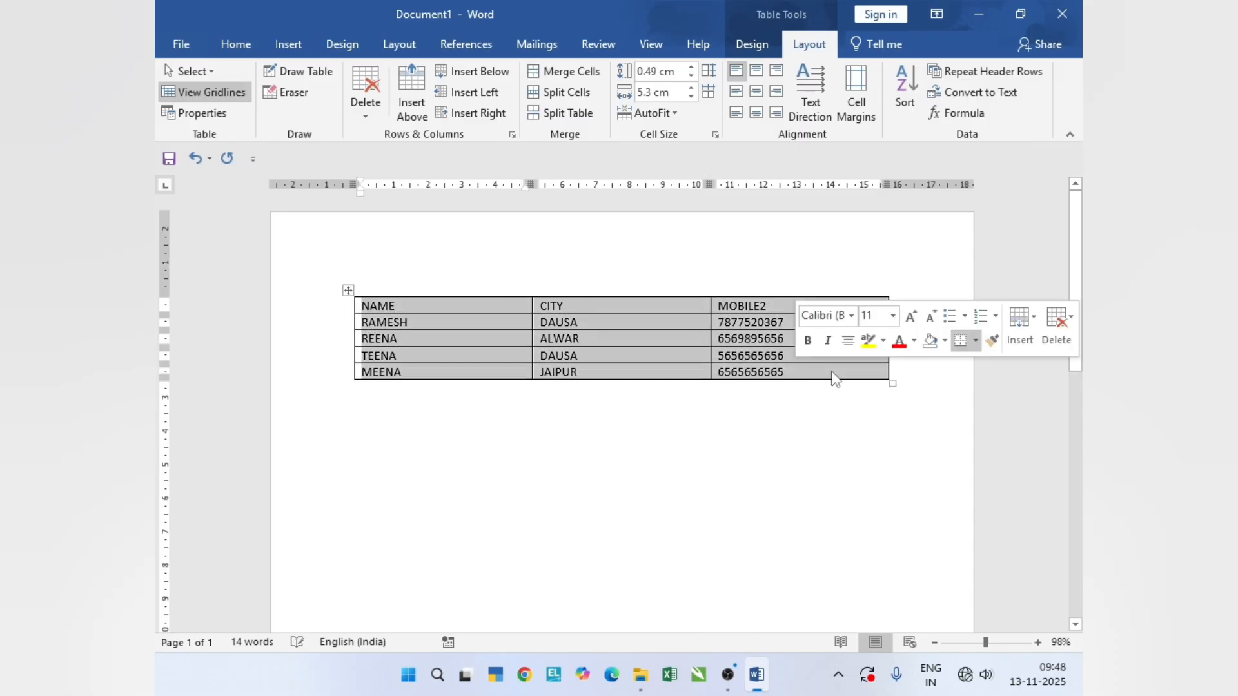
left_click(913, 102)
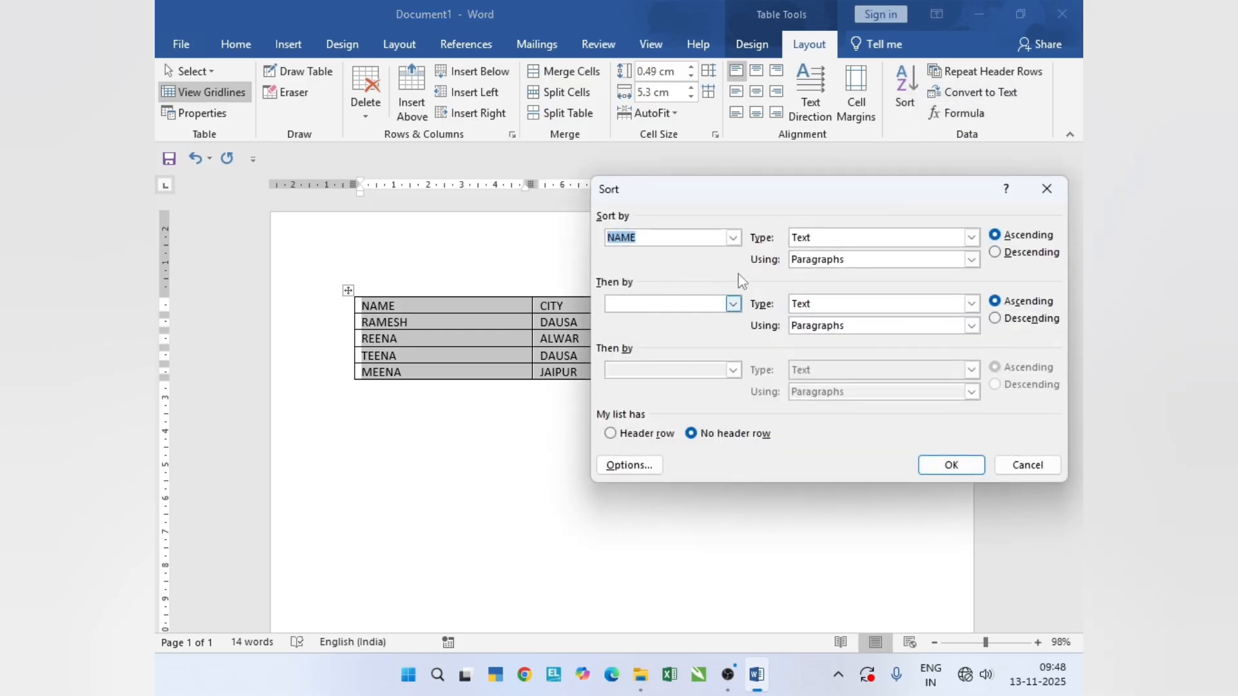
left_click(733, 238)
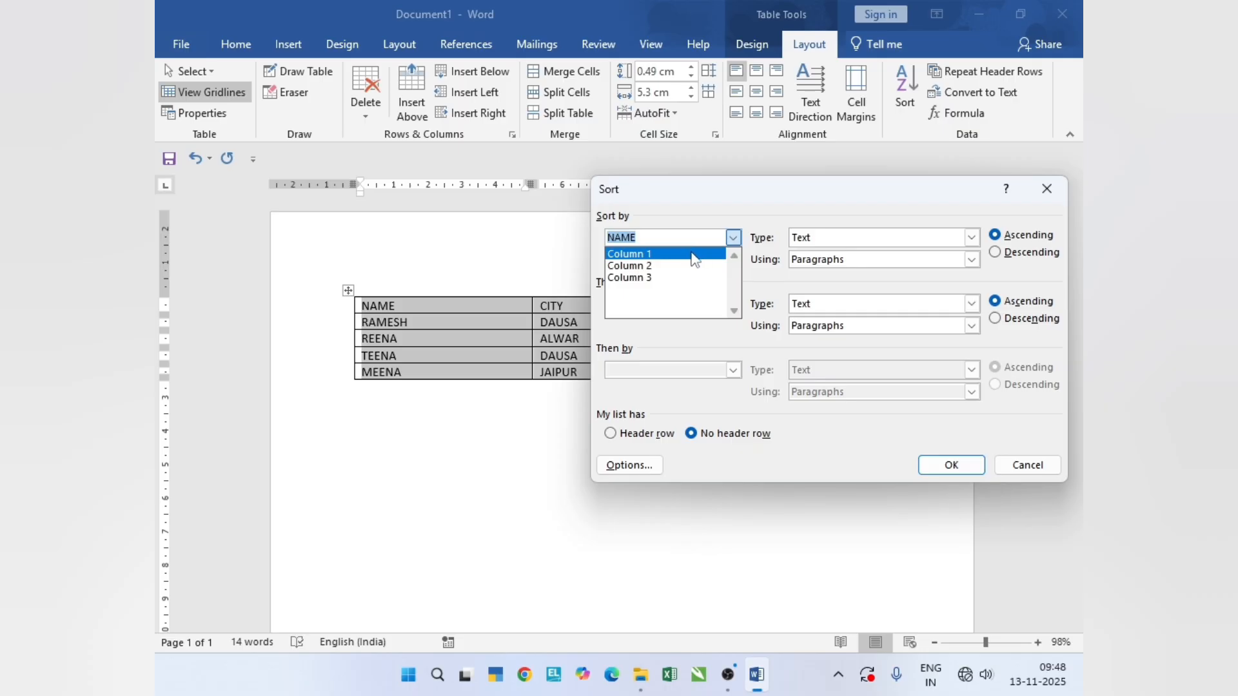
left_click(694, 256)
left_click(733, 237)
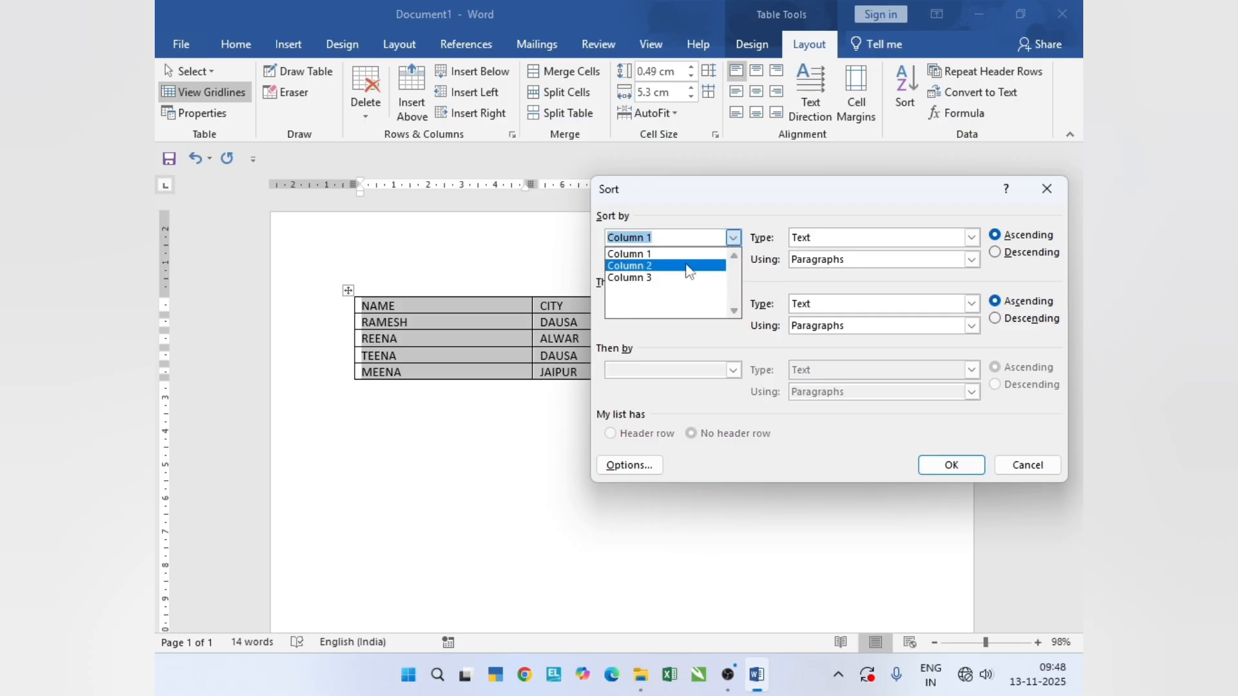
left_click(731, 238)
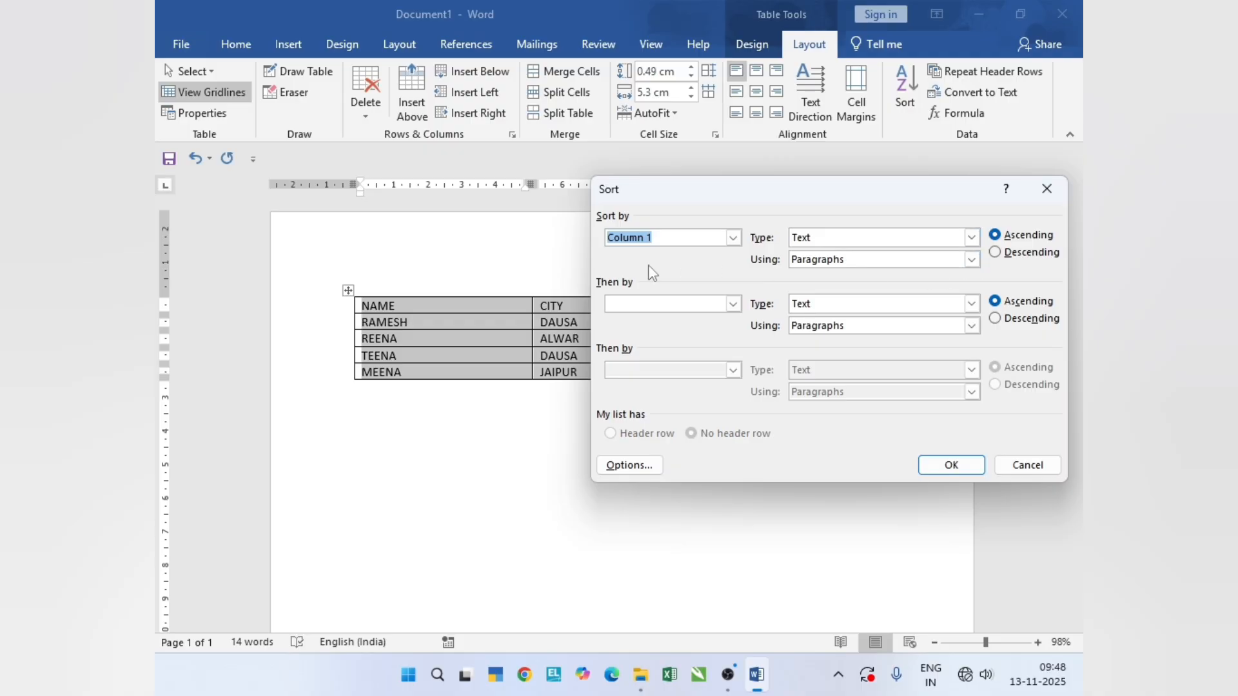
left_click(1007, 253)
left_click(956, 468)
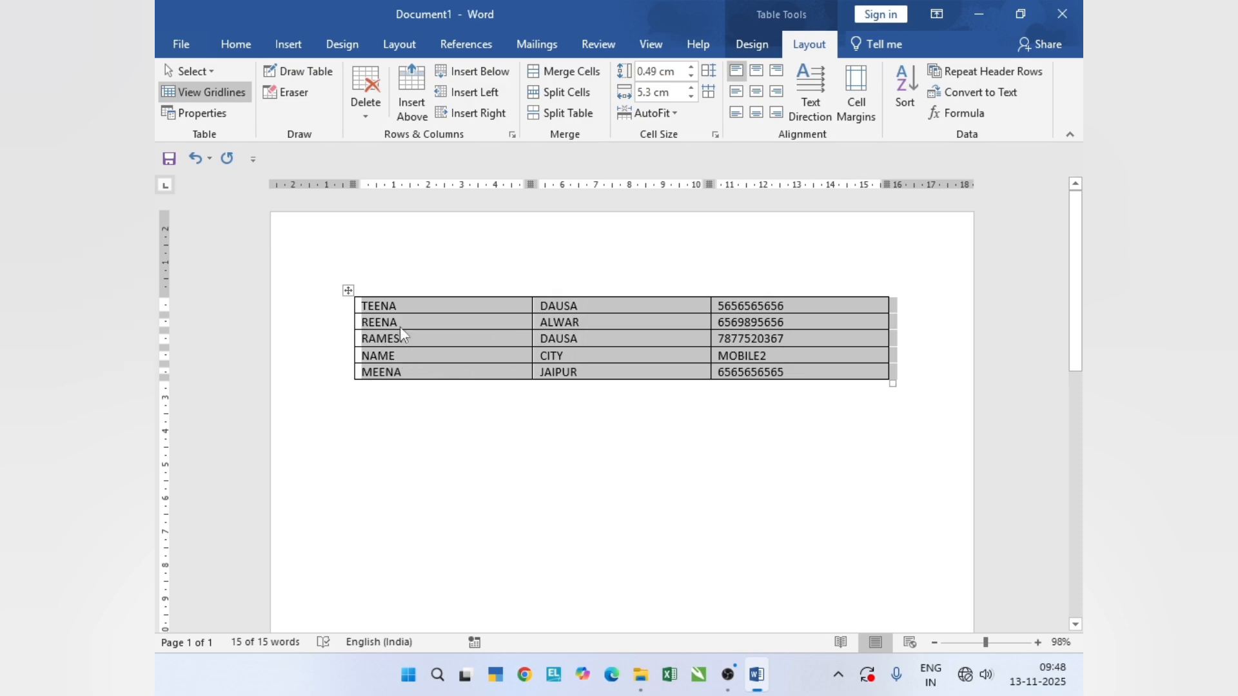
- Sort the table by Column 1 as text in ascending order, and undo the sort
left_click(910, 102)
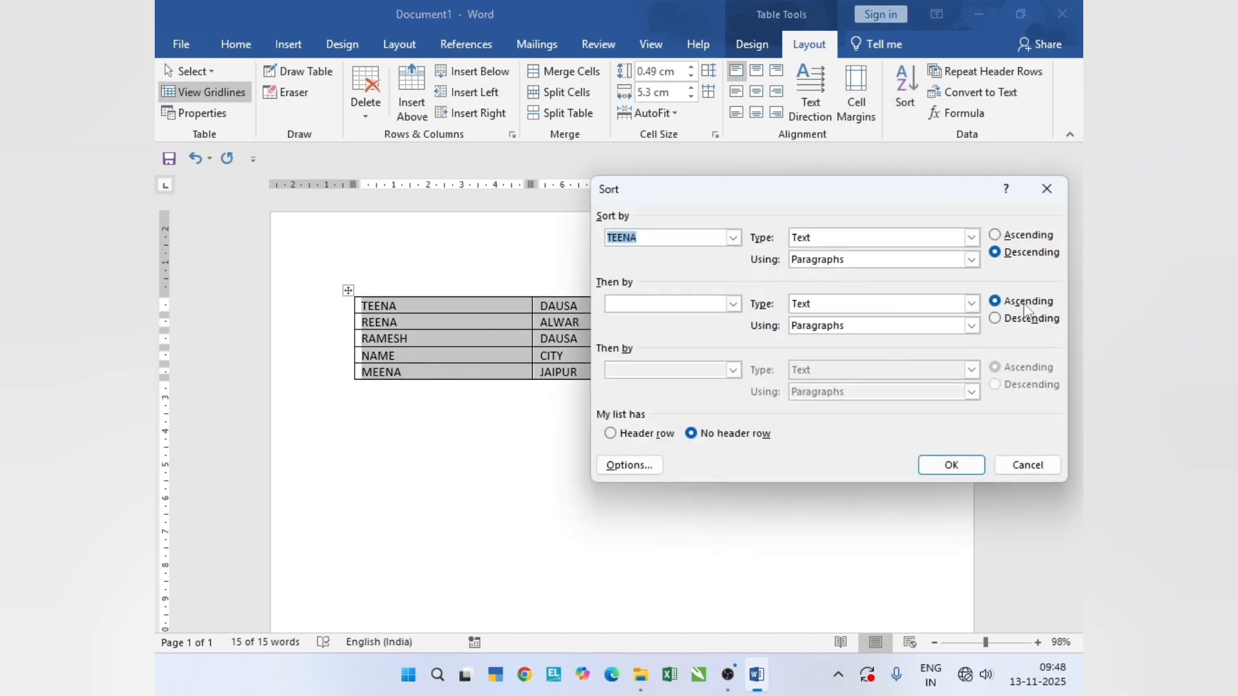
left_click(996, 234)
left_click(951, 465)
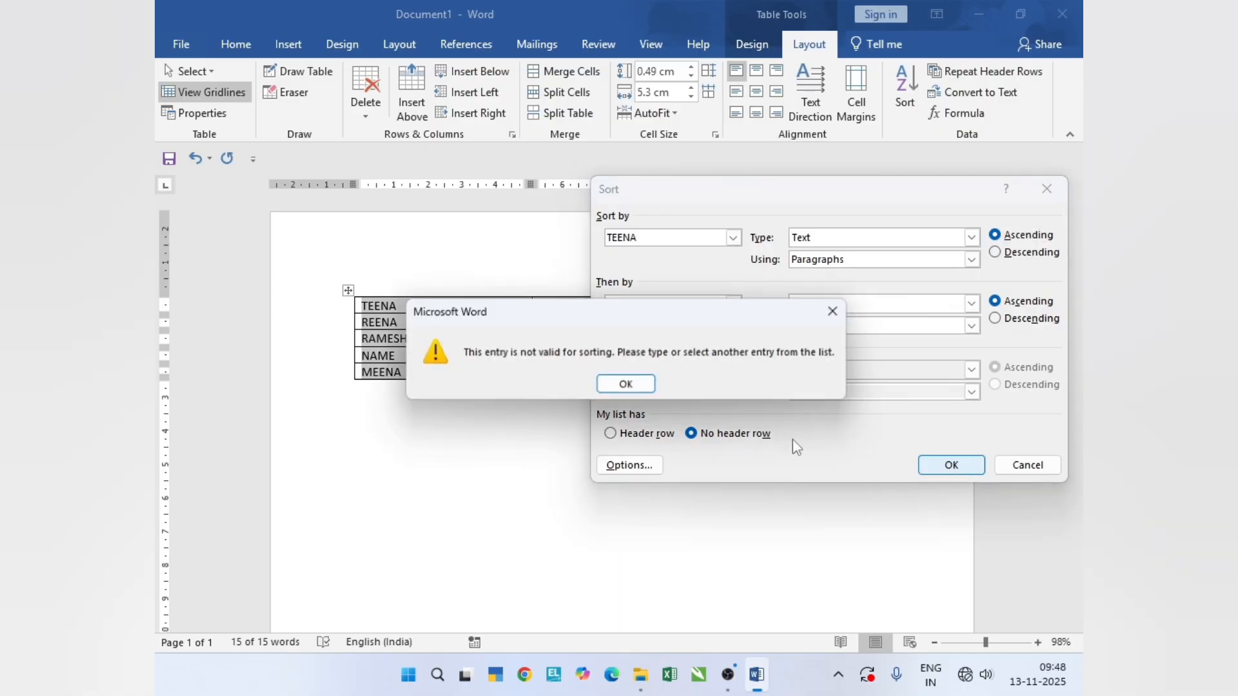
left_click(625, 384)
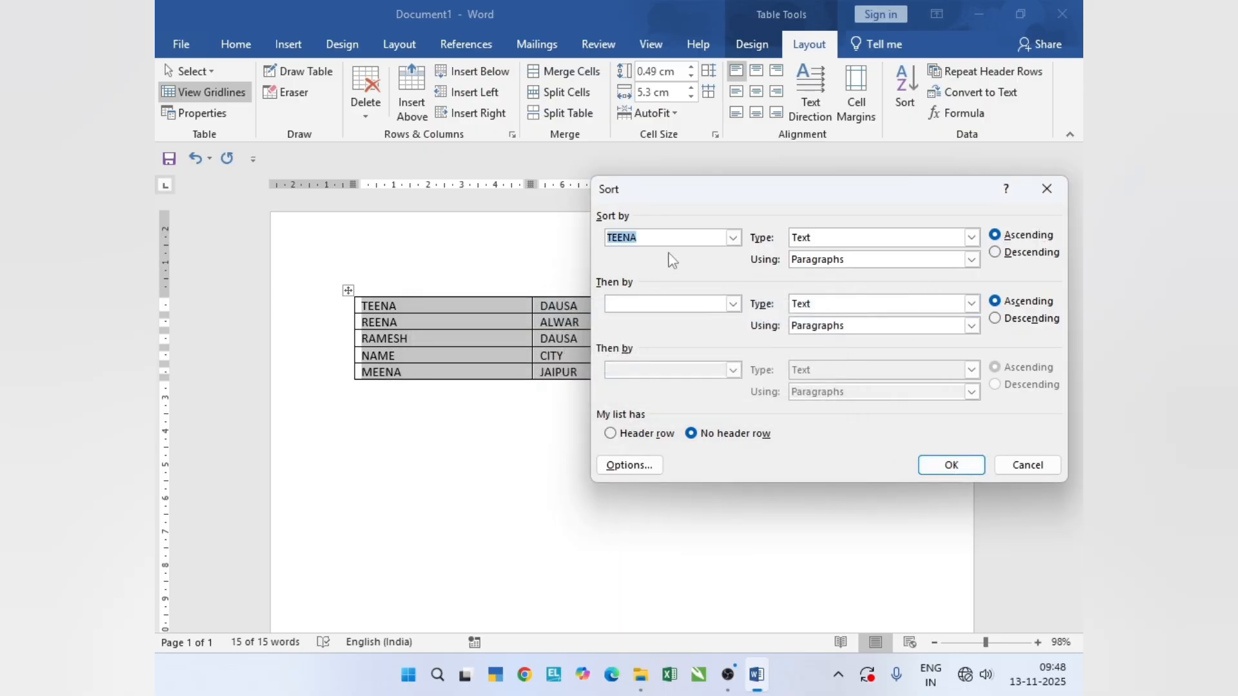
left_click(733, 237)
left_click(638, 249)
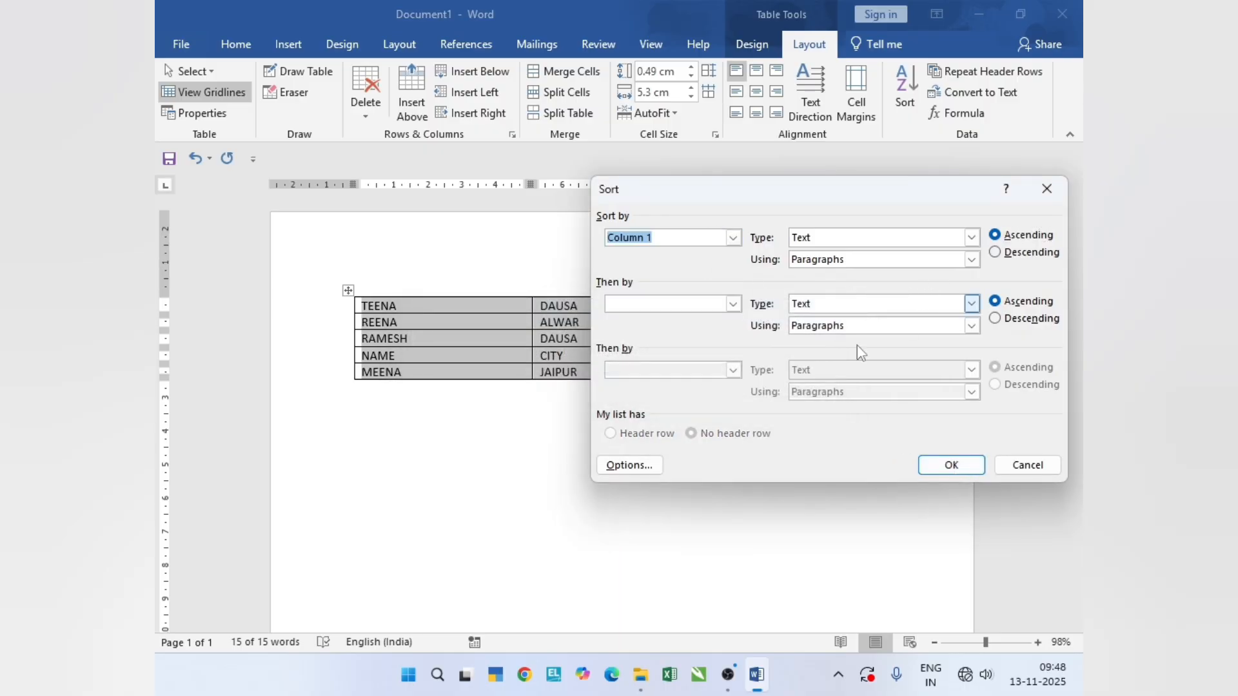
left_click(952, 466)
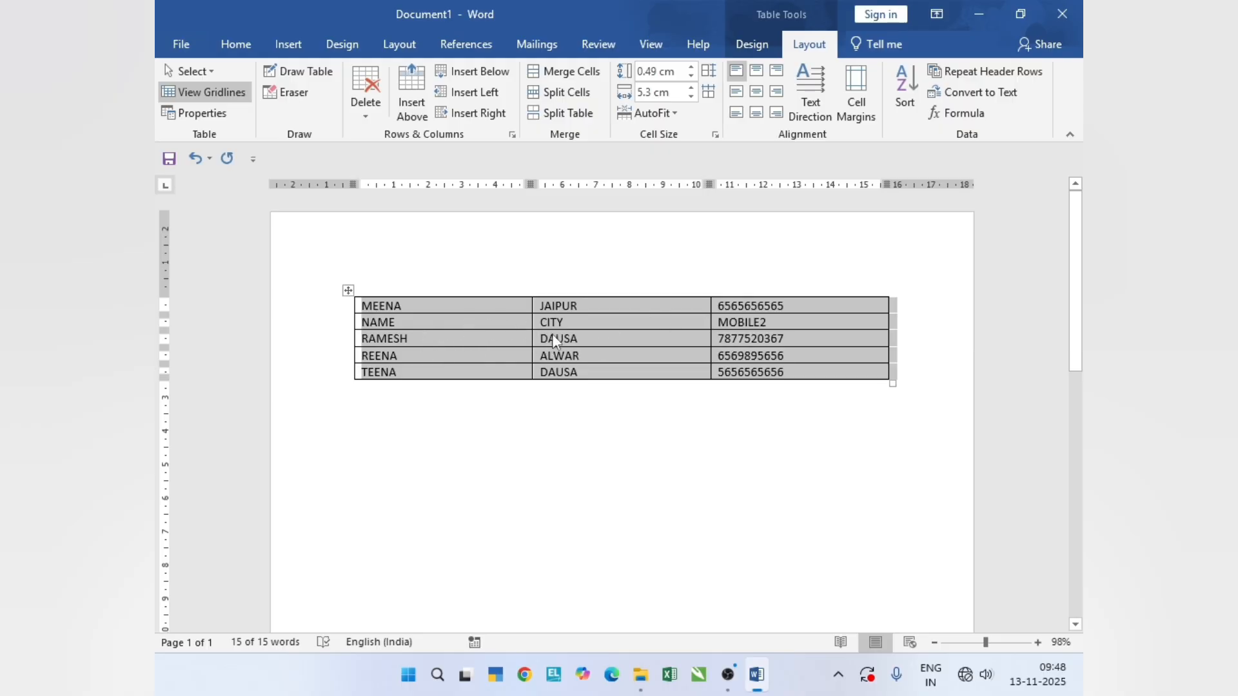
key("ctrl+z")
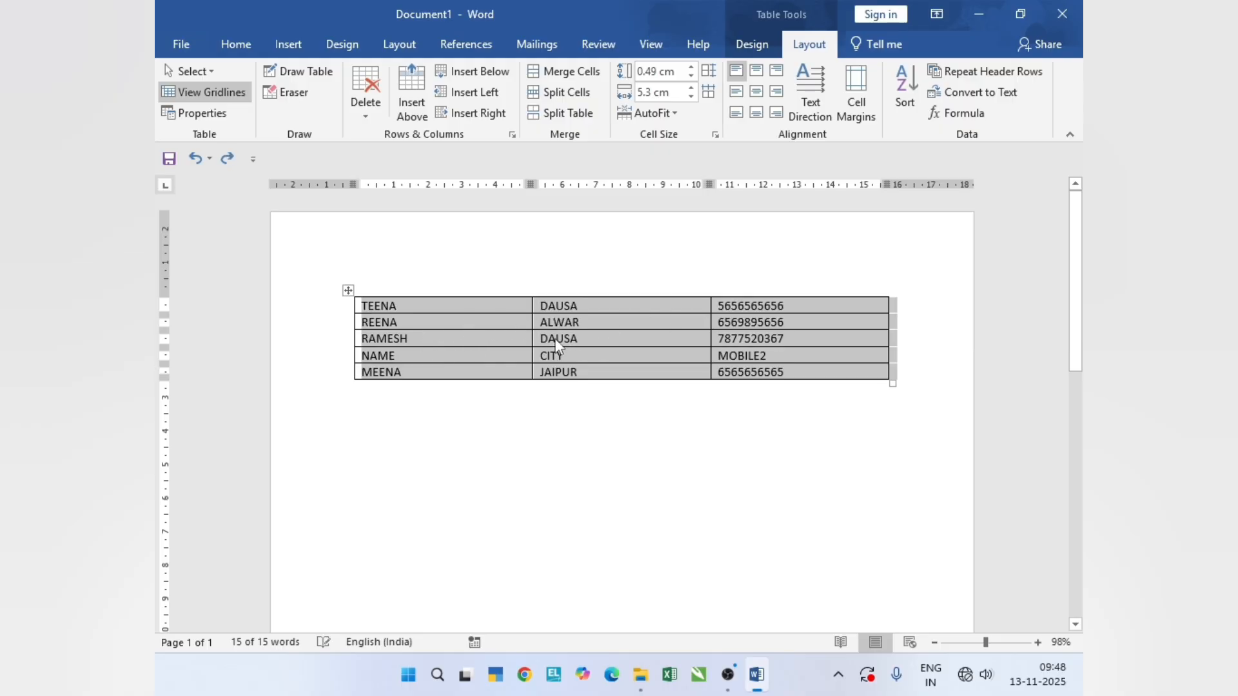
- Try to sort the table in two levels with Column 1 as text descending at the second level, and clear that level
left_click(902, 97)
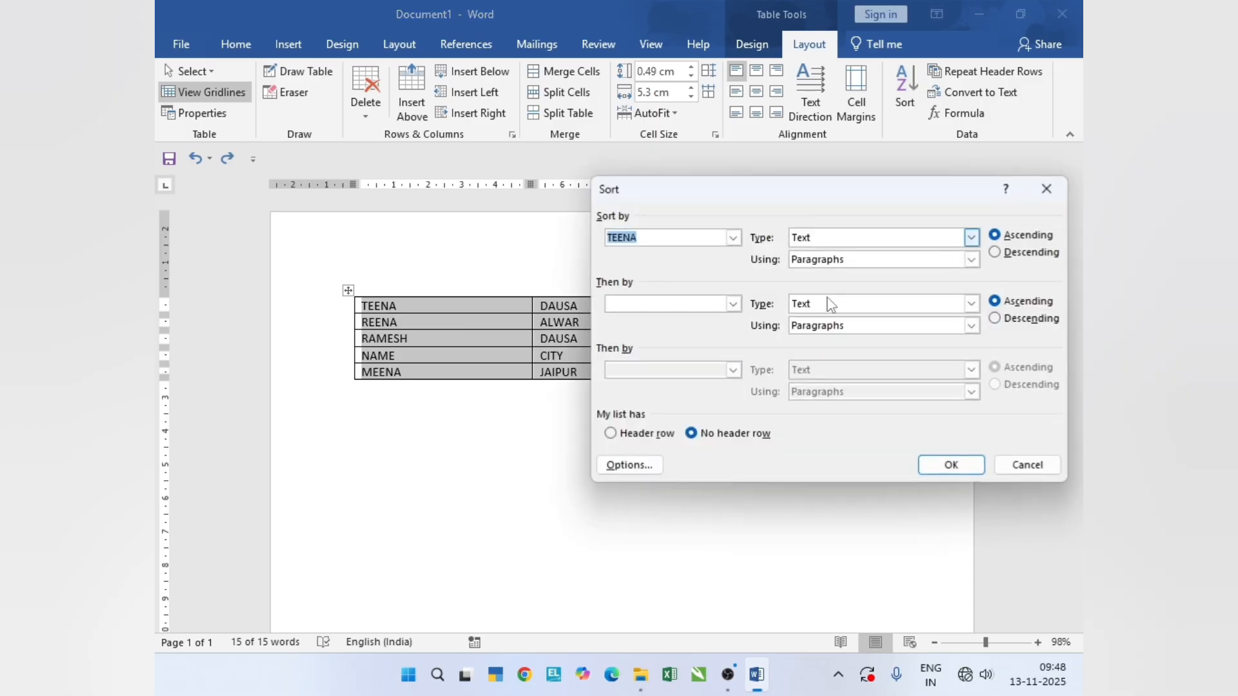
left_click(733, 305)
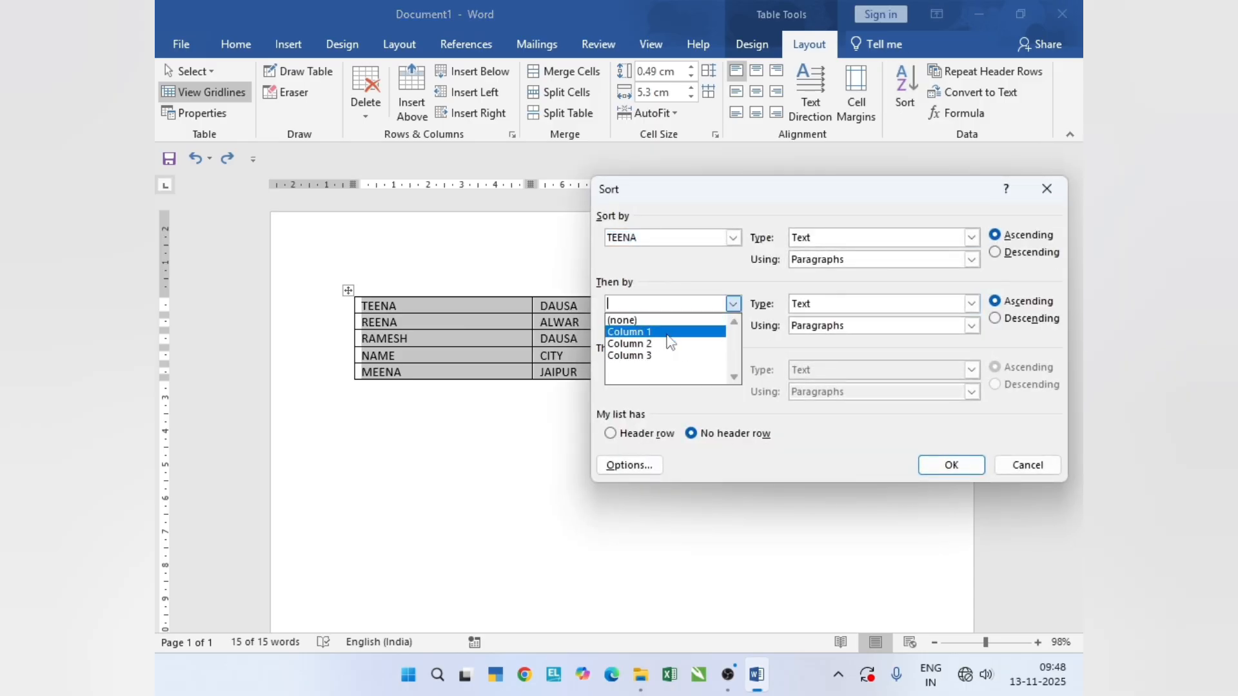
left_click(677, 332)
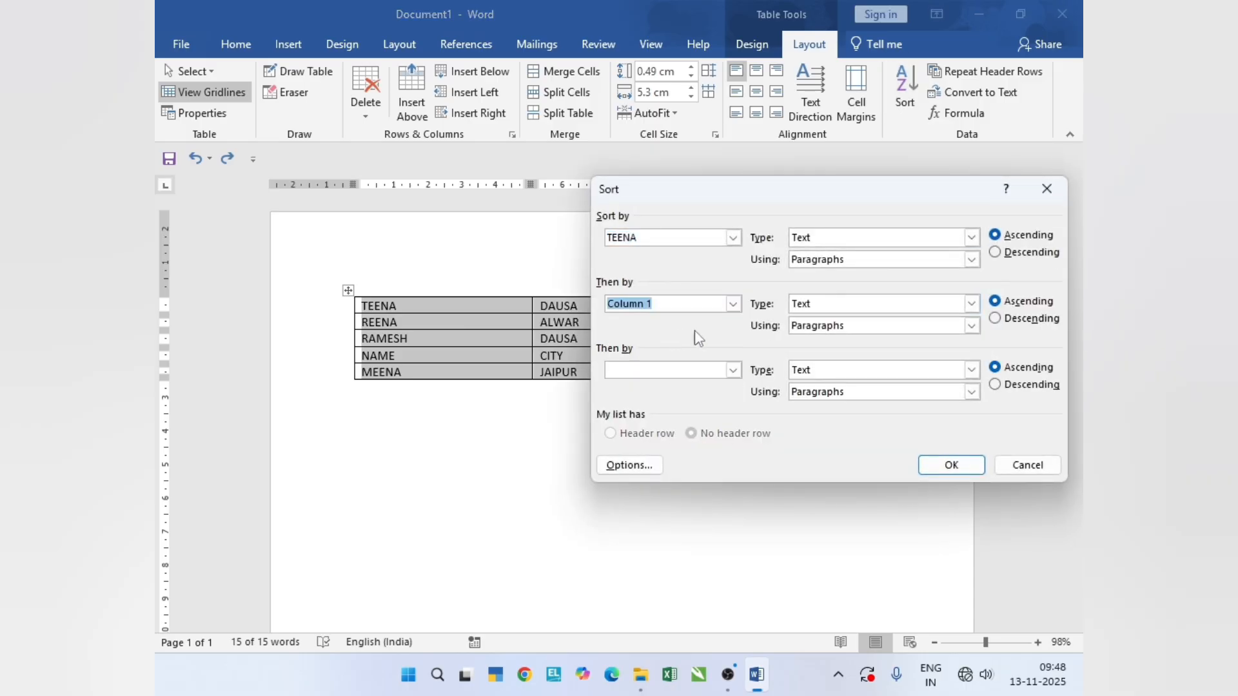
left_click(1008, 317)
left_click(953, 465)
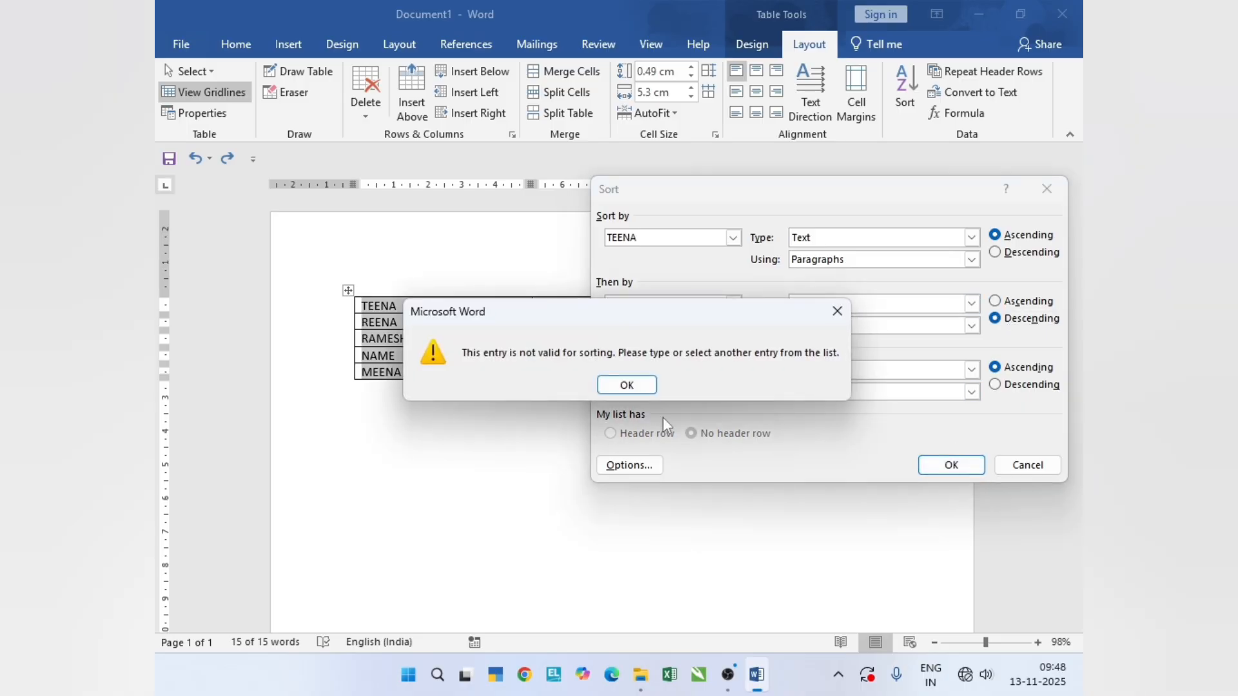
left_click(627, 385)
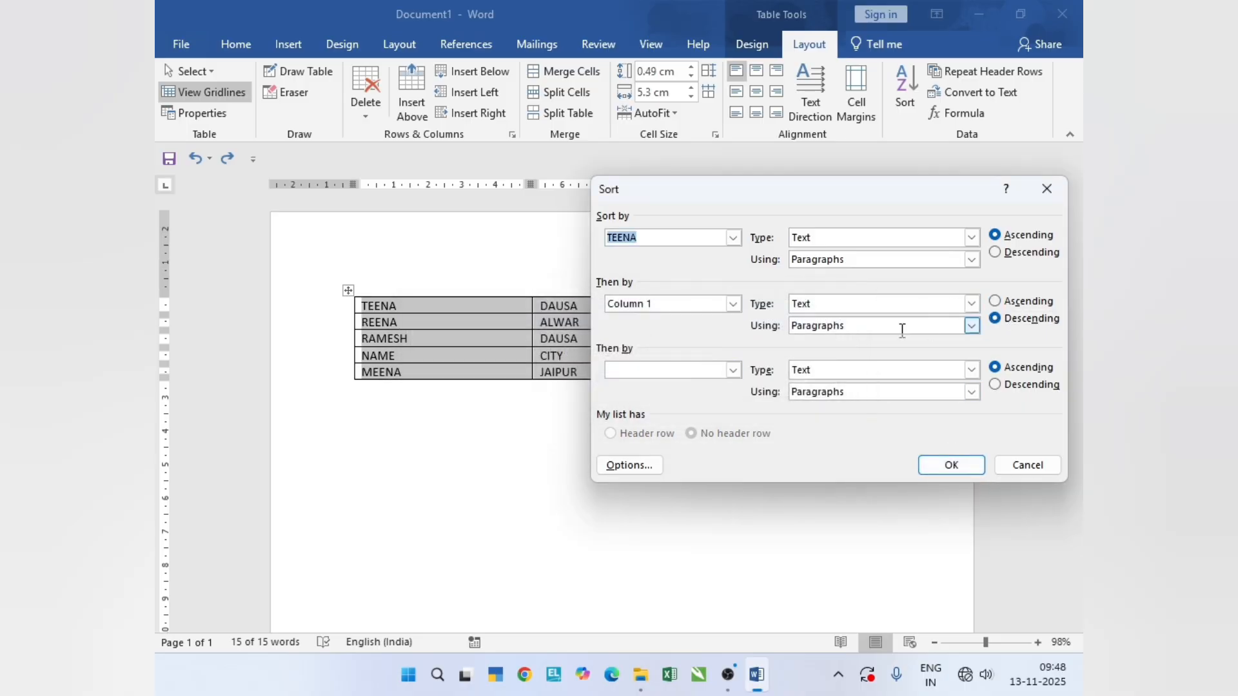
left_click(997, 301)
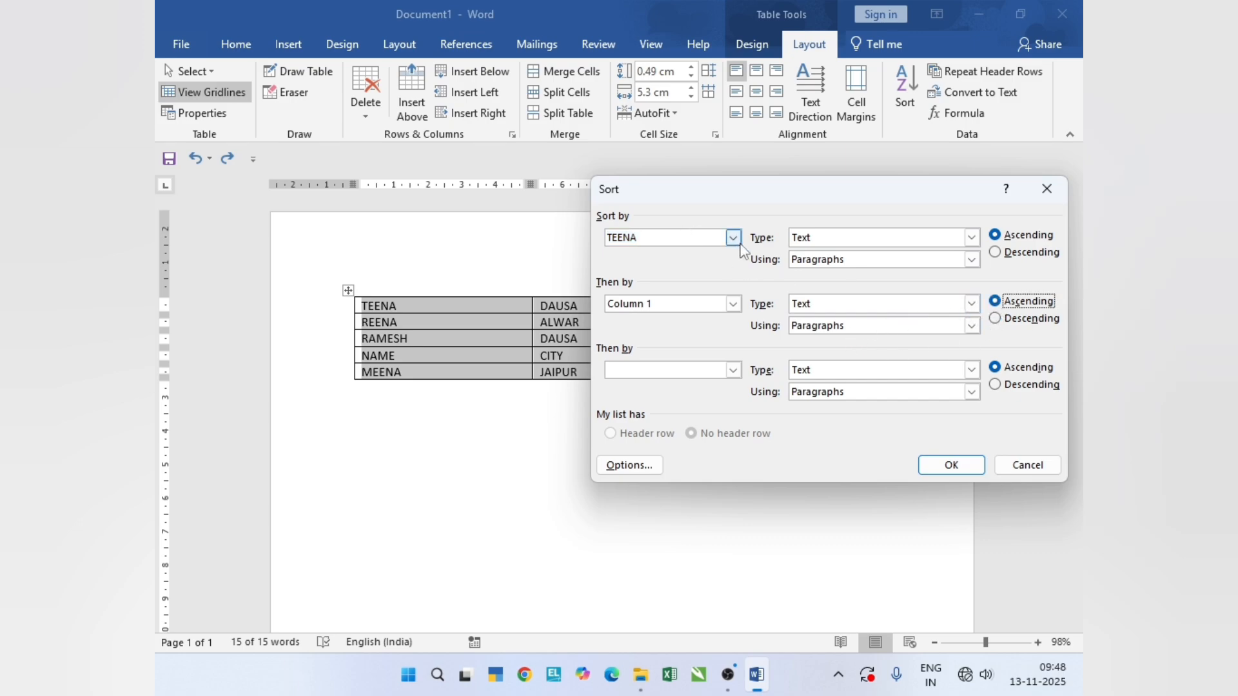
left_click(733, 304)
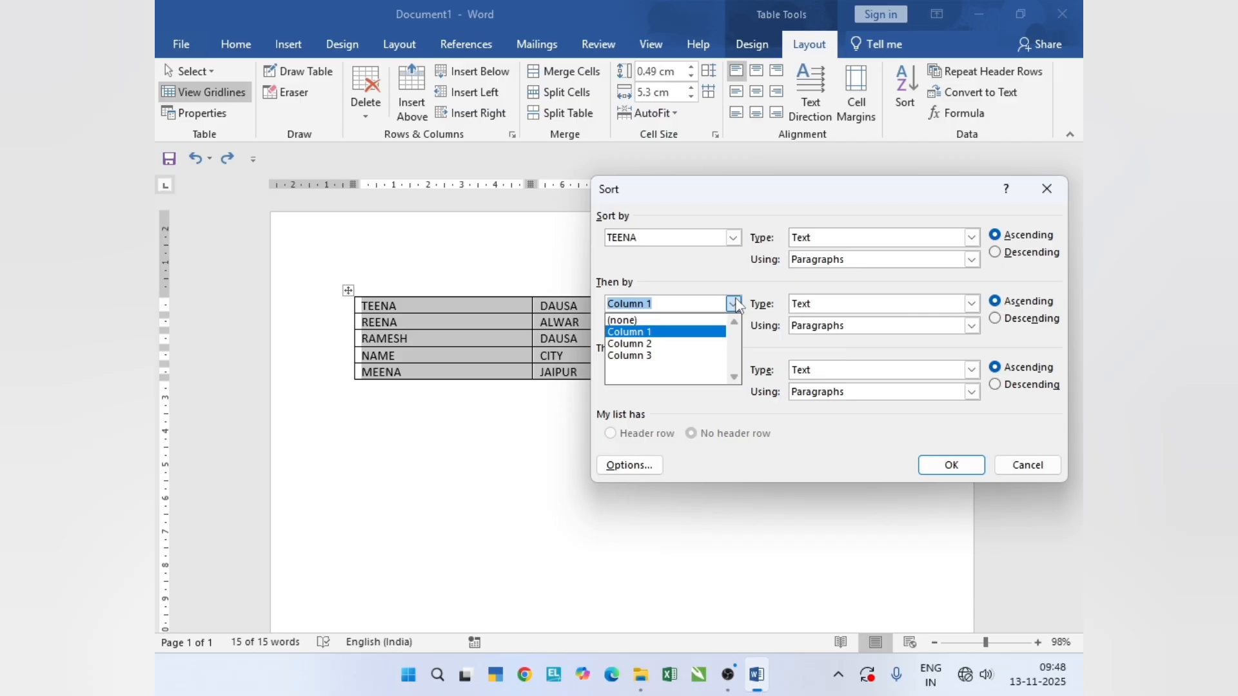
left_click(697, 322)
- Sort the table by Column 3 as numbers in descending order, and undo this sort and the earlier table sort
left_click(733, 238)
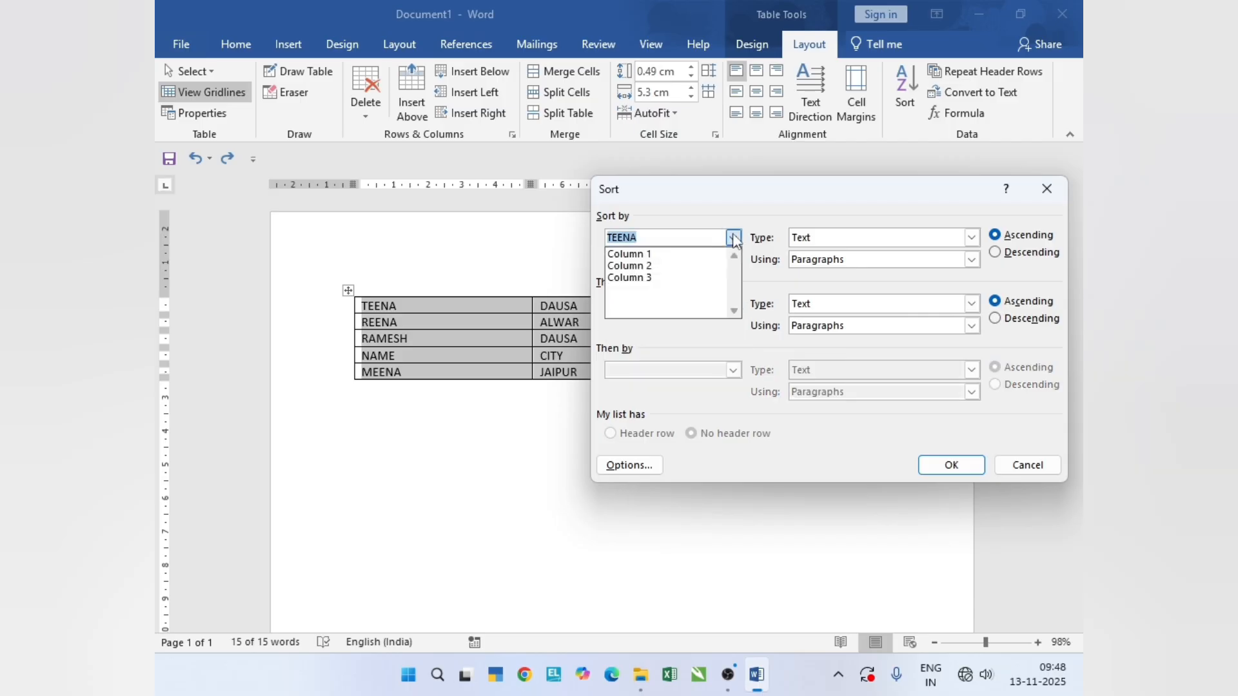
left_click(697, 277)
left_click(1010, 252)
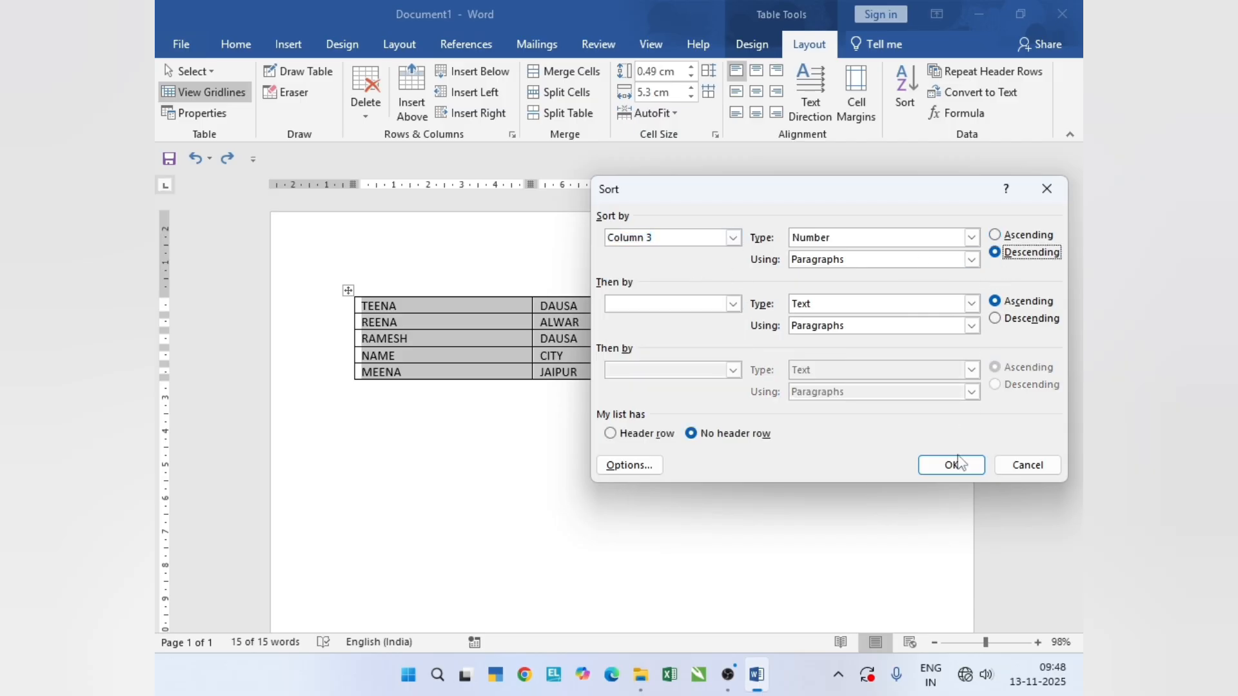
left_click(952, 465)
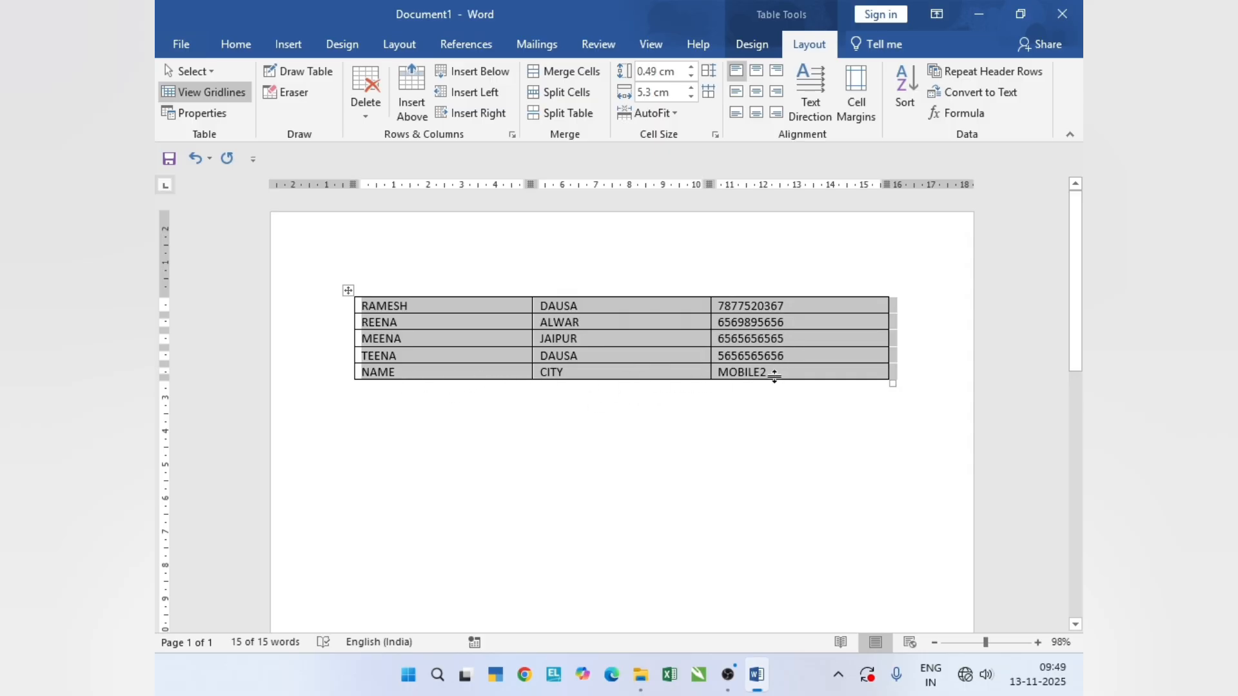
key("ctrl+z")
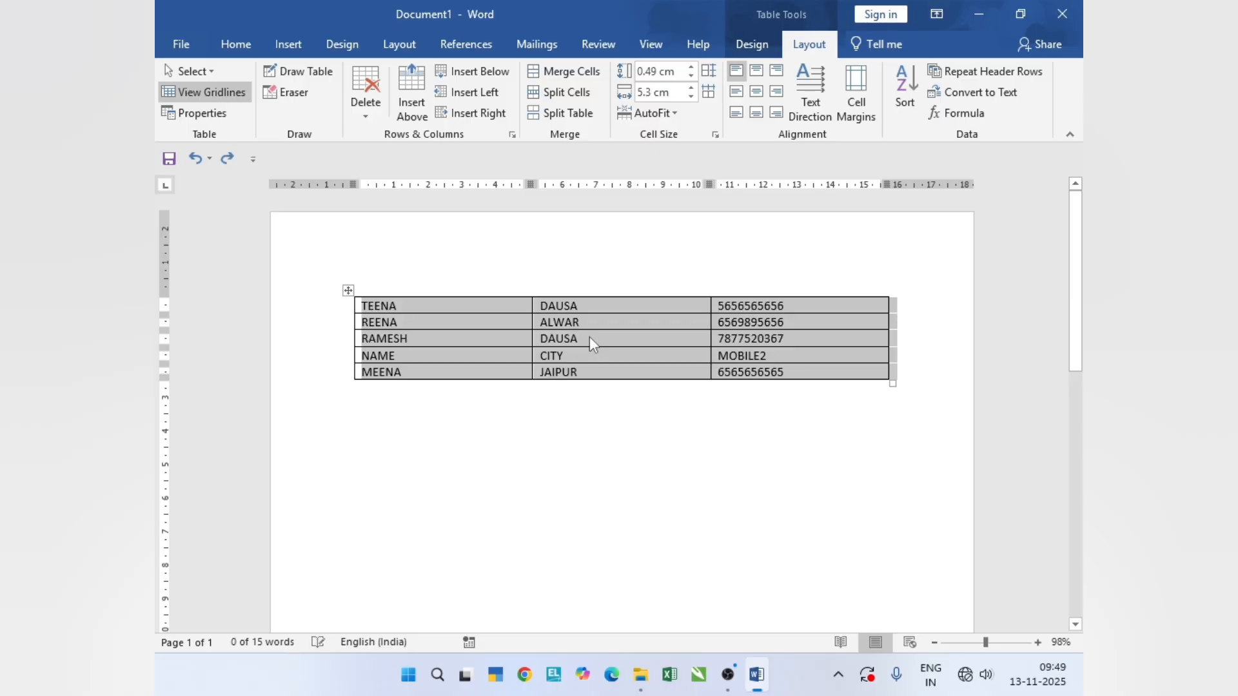
key("ctrl+z")
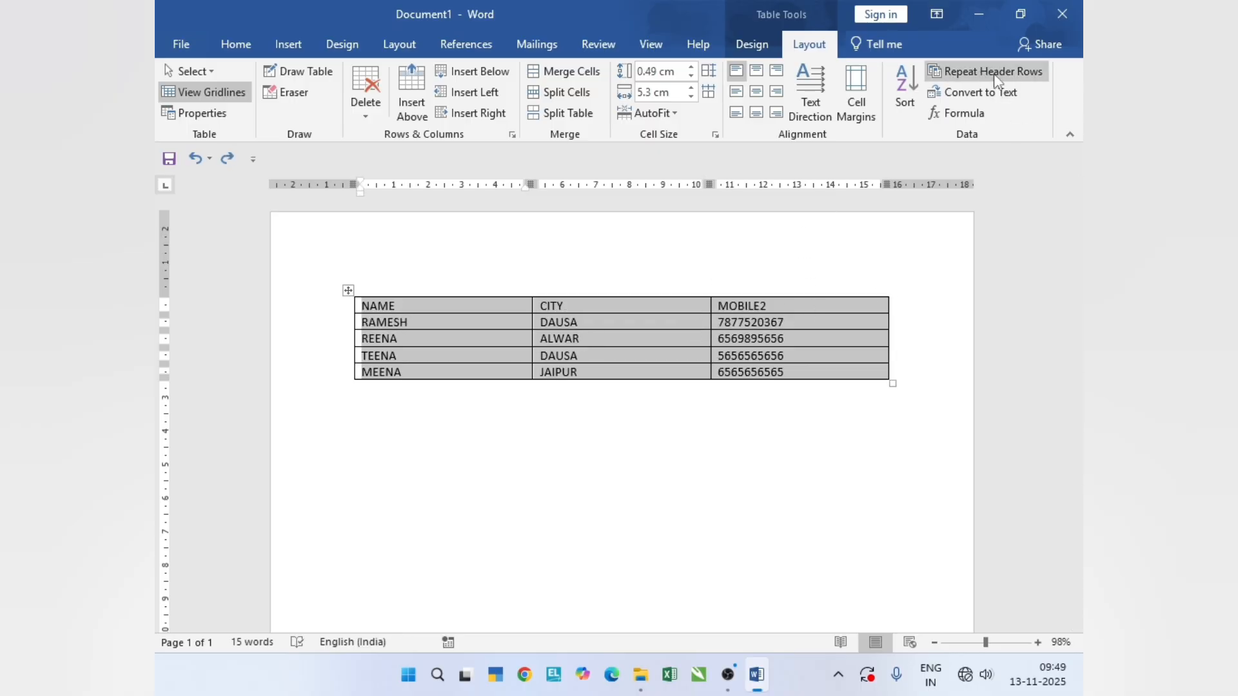
- Append empty rows below the last data row until the table runs onto a second page
left_click(854, 366)
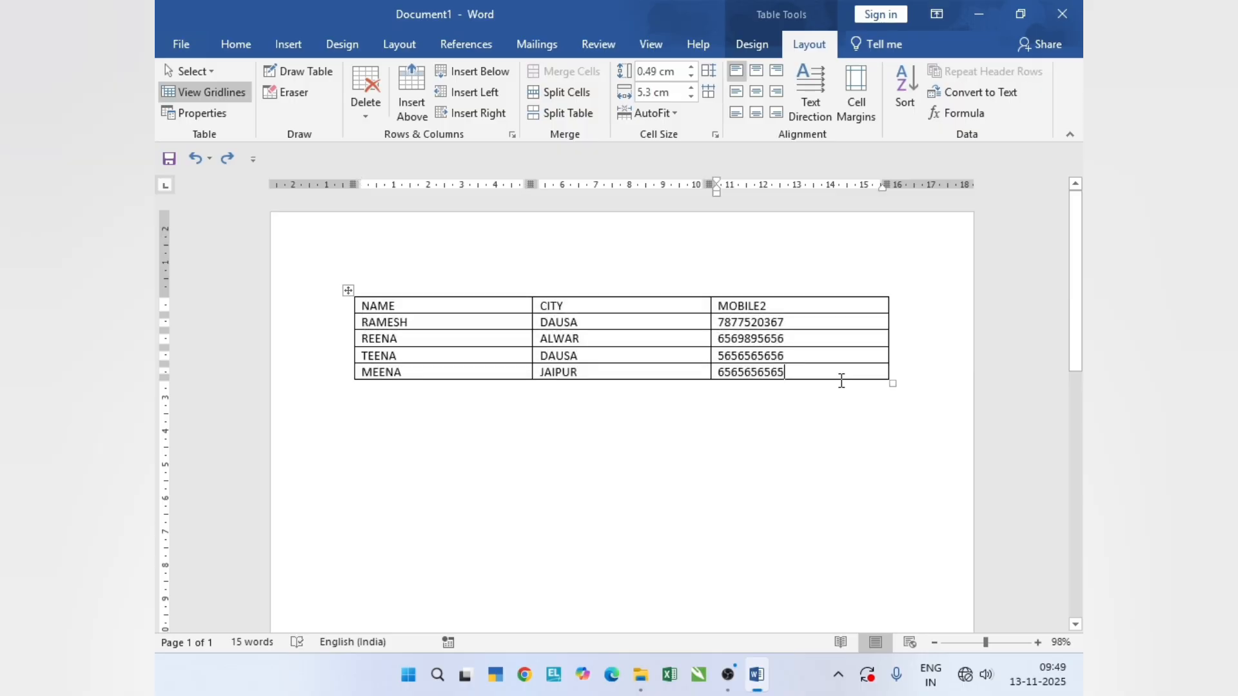
key("Tab")
key("Tab")
key("Tab")
key("Tab")
key("Tab")
key("Tab")
key("Tab")
key("Tab")
key("Tab")
key("Tab")
key("Tab")
key("Tab")
key("Tab")
key("Tab")
key("Tab")
key("Tab")
key("Tab")
key("Tab")
key("Tab")
key("Tab")
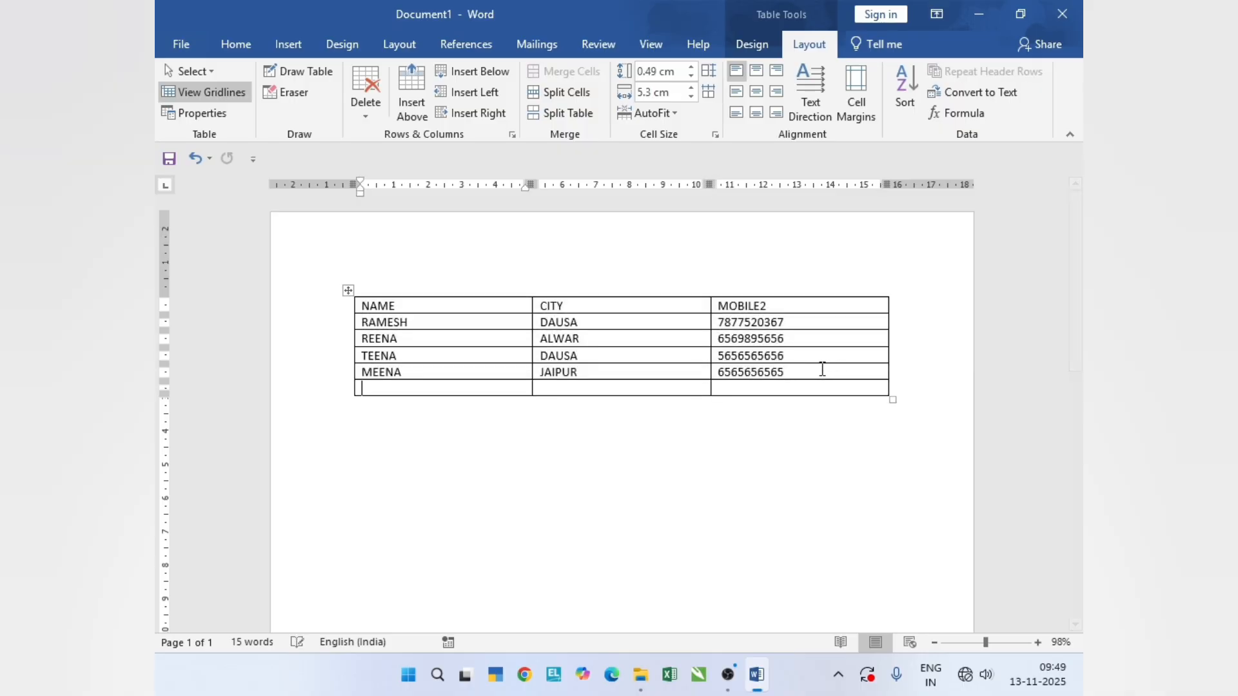
key("Tab")
key("Tab")
key("Tab")
key("Tab")
key("Tab")
key("Tab")
key("Tab")
key("Tab")
key("Tab")
key("Tab")
key("Tab")
key("Tab")
key("Tab")
key("Tab")
key("Tab")
key("Tab")
key("Tab")
key("Tab")
key("Tab")
key("Tab")
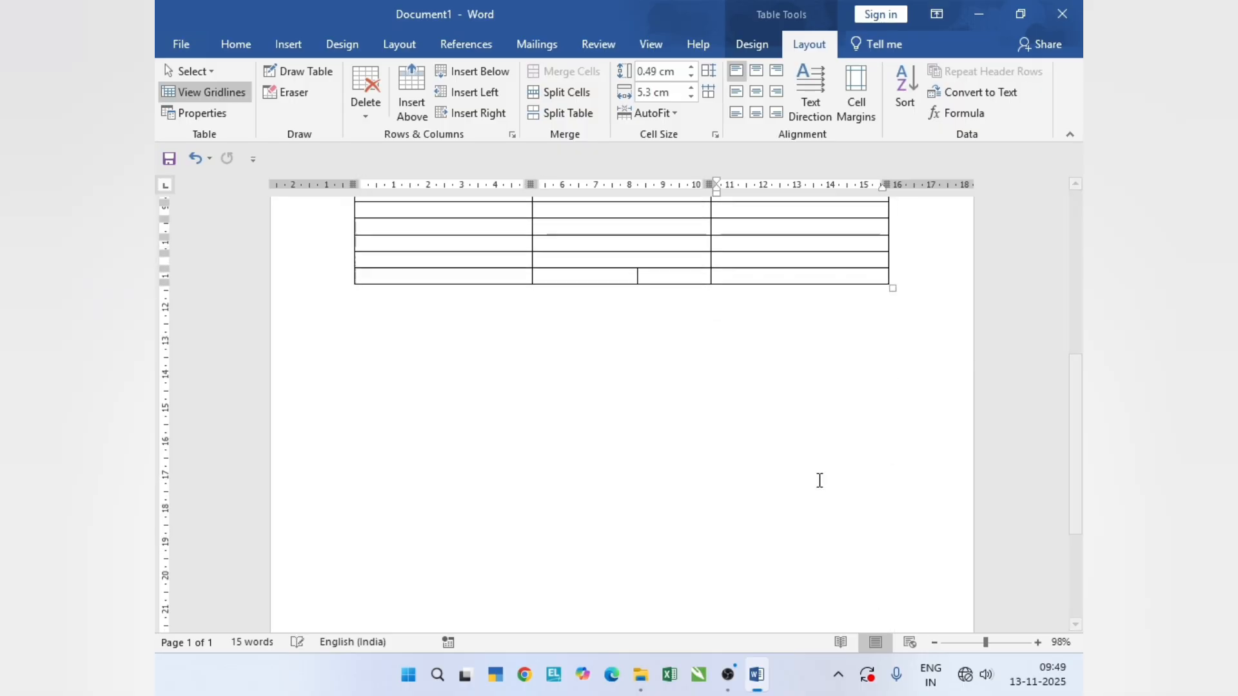
key("ctrl+z")
key("ctrl+z")
key("ctrl+z")
key("ctrl+z")
key("ctrl+z")
key("ctrl+z")
key("ctrl+z")
key("ctrl+z")
key("ctrl+z")
key("ctrl+z")
key("ctrl+z")
key("ctrl+z")
key("ctrl+z")
key("ctrl+z")
key("ctrl+z")
key("ctrl+z")
key("ctrl+z")
key("ctrl+z")
key("ctrl+z")
key("ctrl+z")
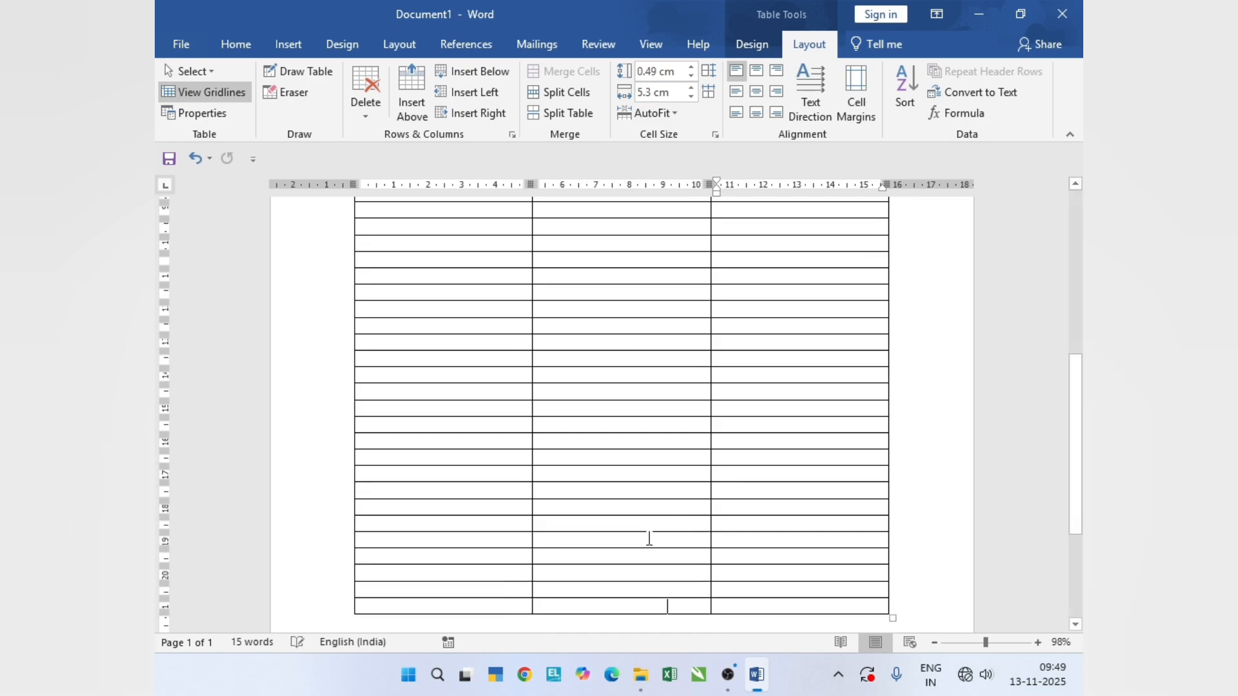
key("Tab")
key("Tab")
key("Tab")
key("Tab")
key("Tab")
key("Tab")
key("Tab")
key("Tab")
key("Tab")
key("Tab")
key("Tab")
key("Tab")
key("Tab")
key("Tab")
key("Tab")
key("Tab")
key("Tab")
key("Tab")
key("Tab")
key("Tab")
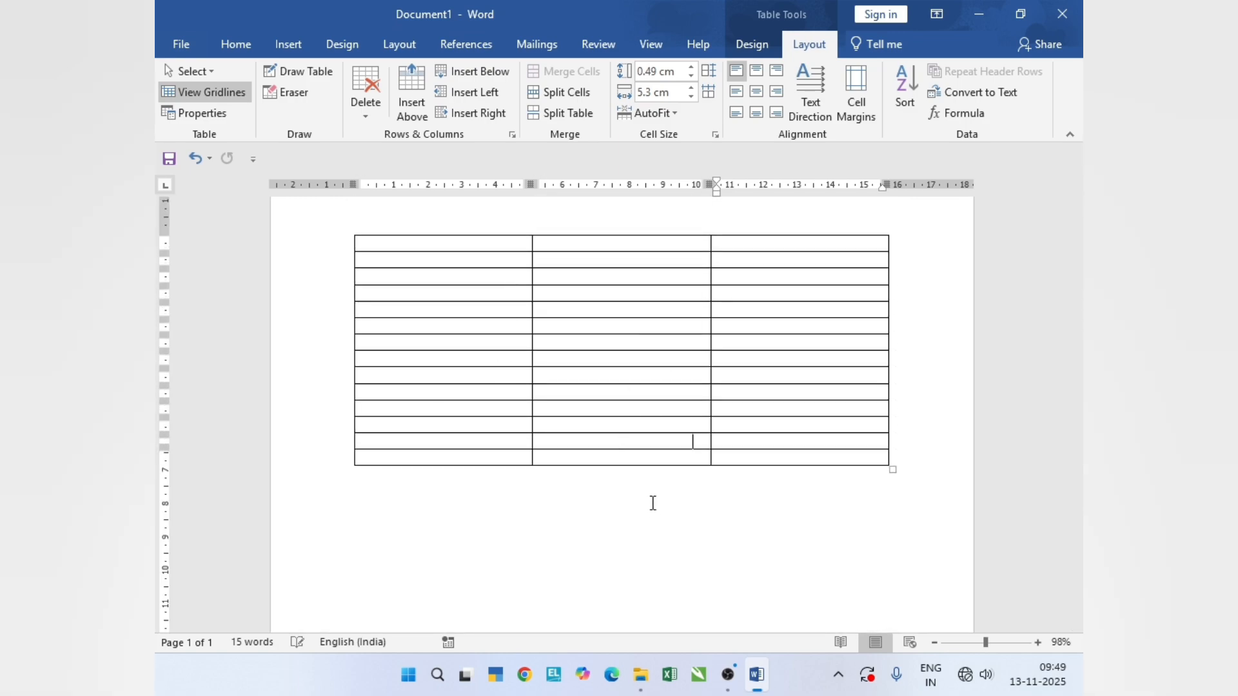
- Set the NAME, CITY and MOBILE2 row to repeat as the header row on every page and check the second page
scroll(643, 508, "up", 20)
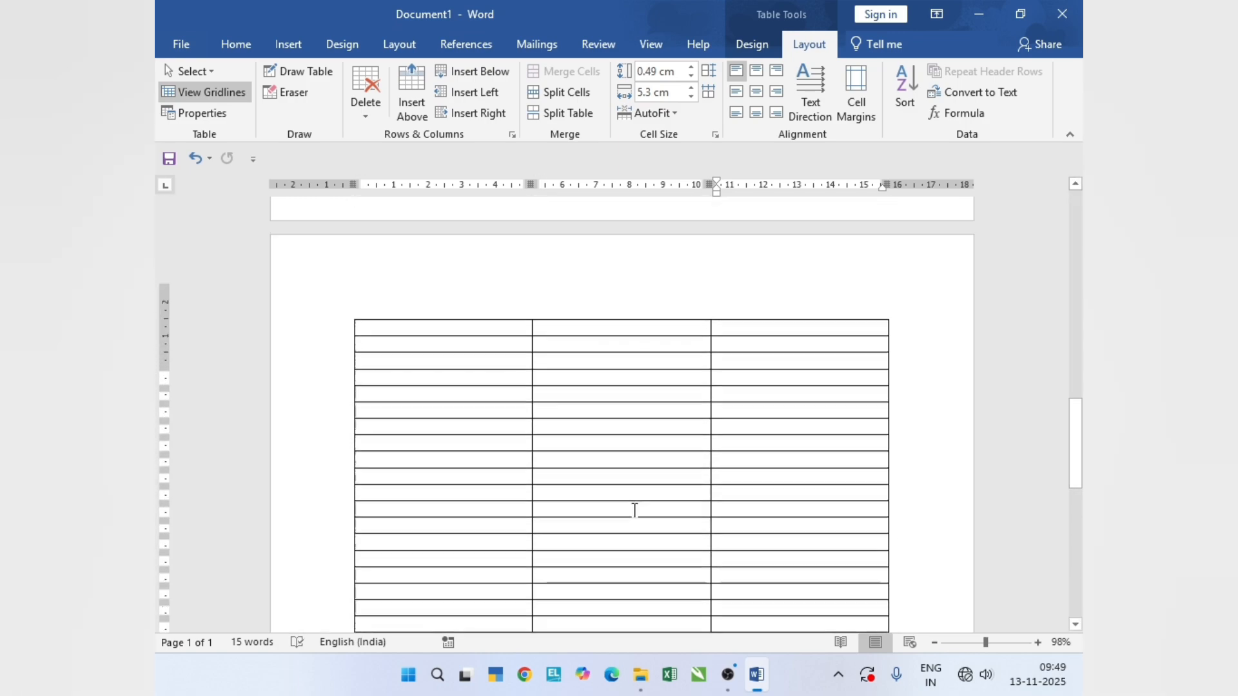
scroll(637, 481, "up", 1)
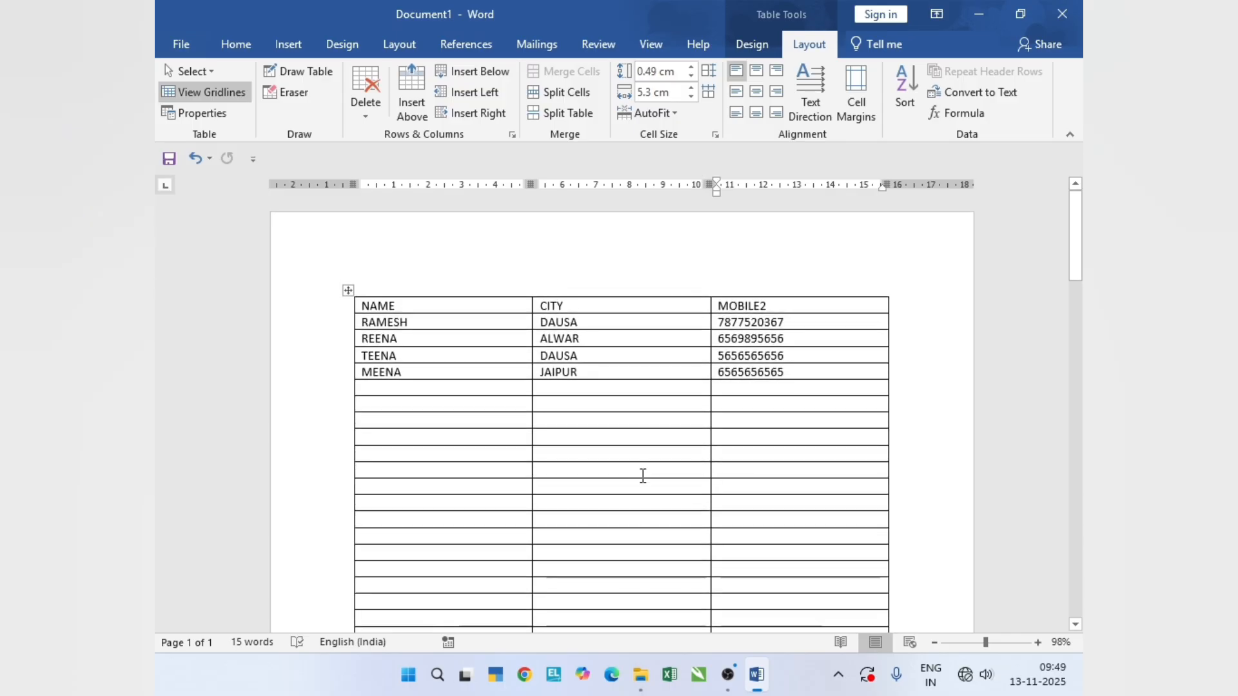
left_click(357, 309)
left_click(389, 307)
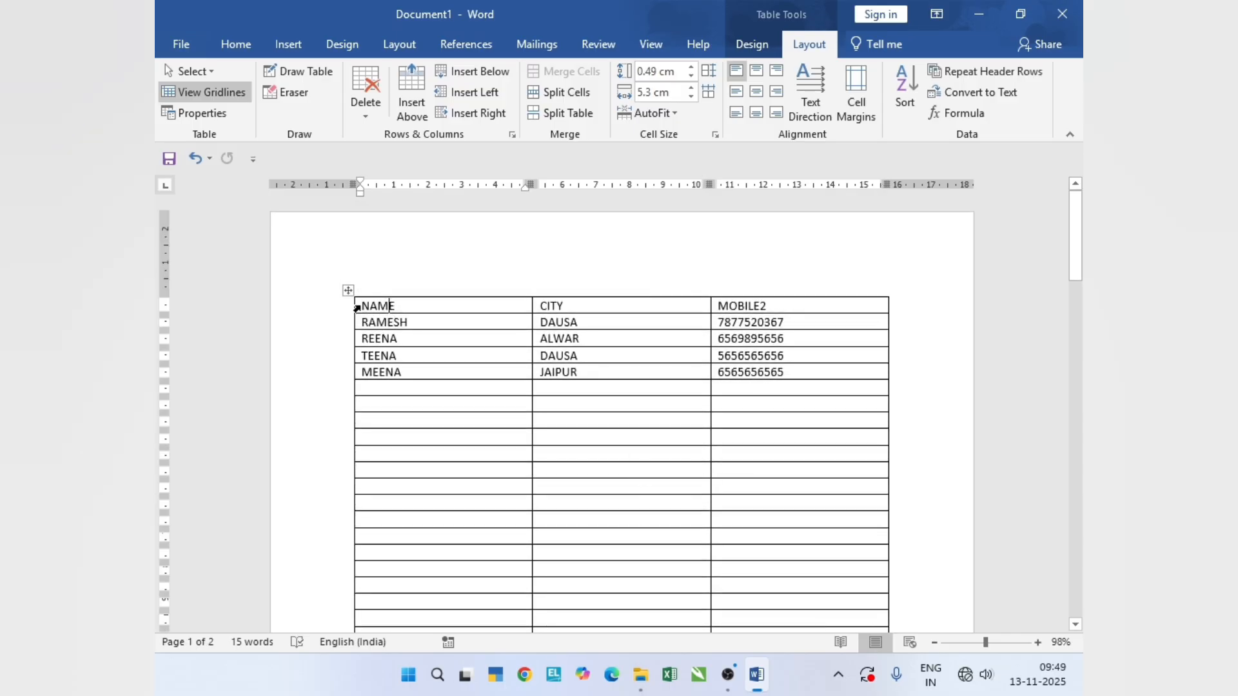
left_click_drag(357, 308, 767, 320)
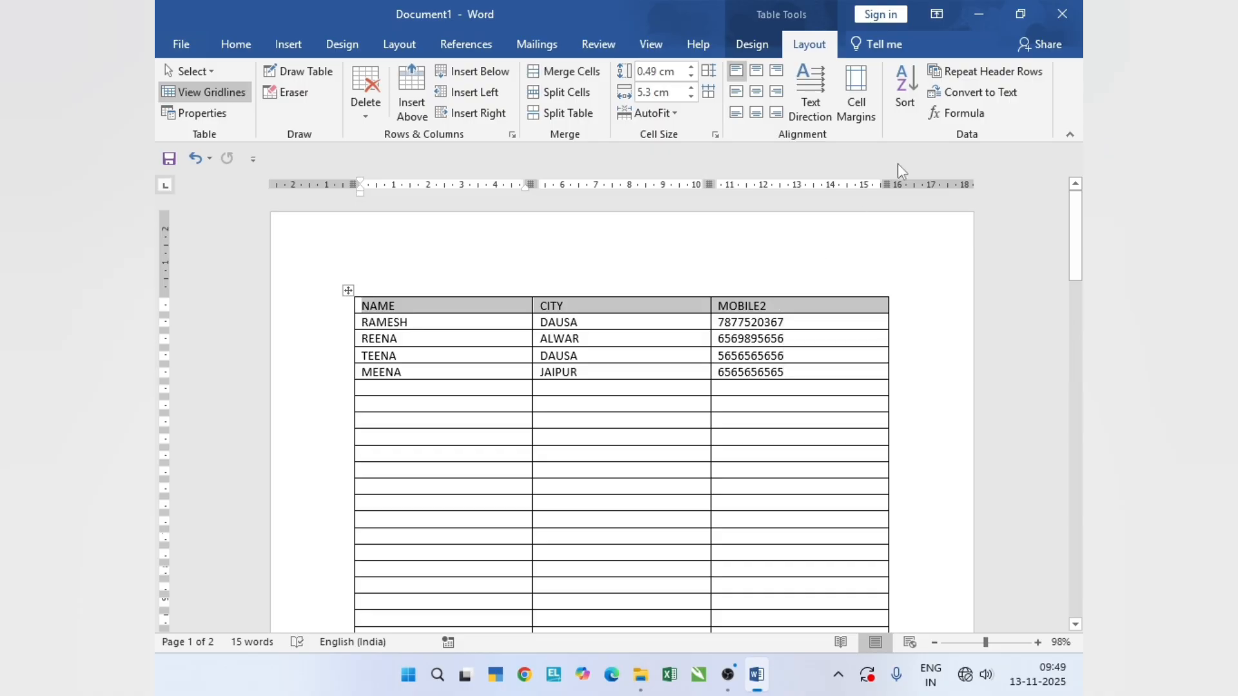
left_click(977, 73)
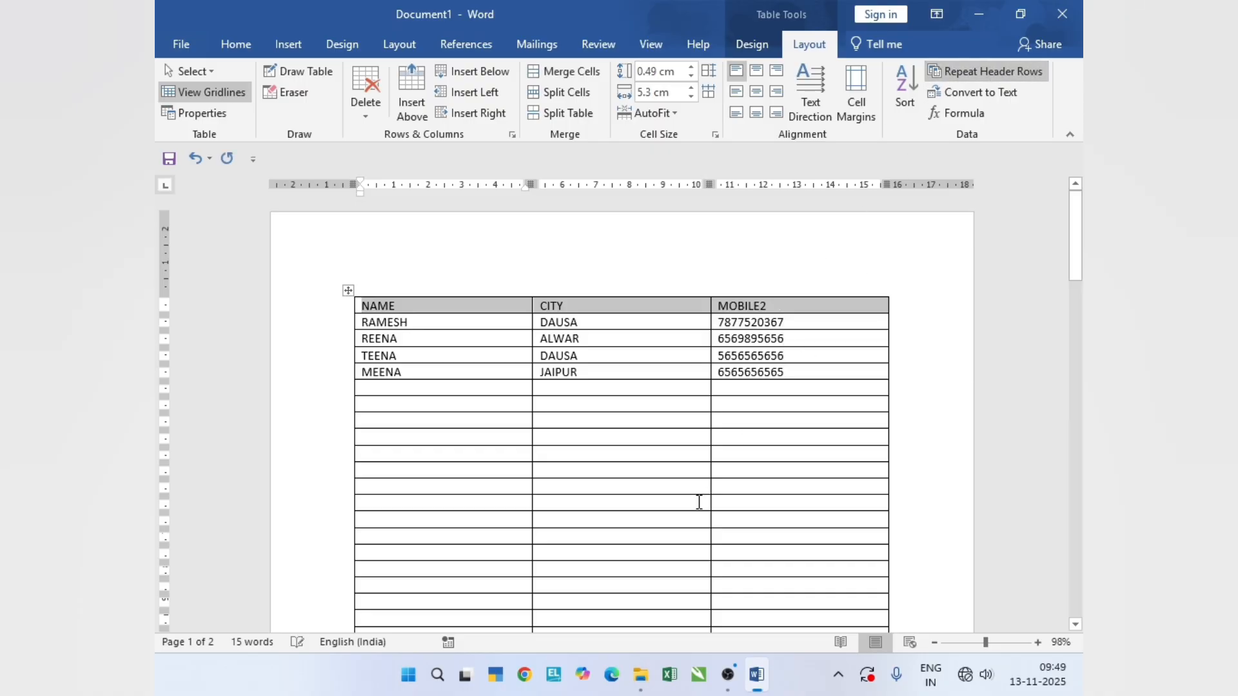
scroll(703, 483, "down", 15)
scroll(707, 468, "down", 10)
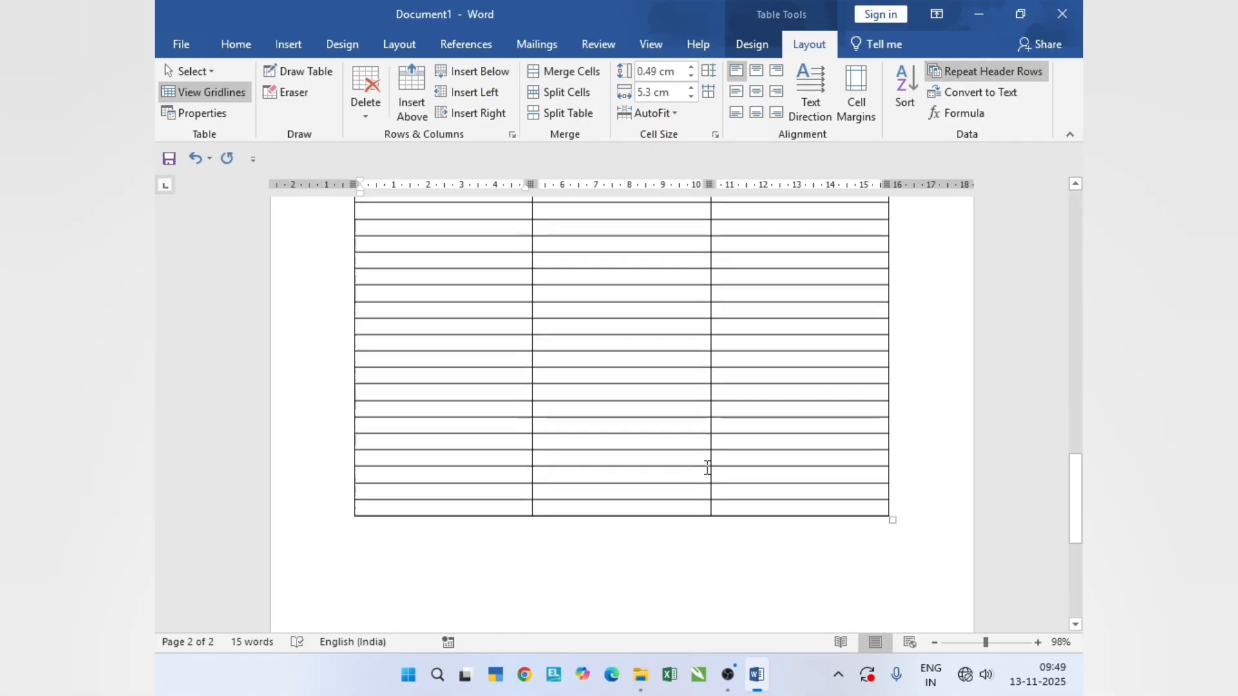
scroll(707, 467, "up", 20)
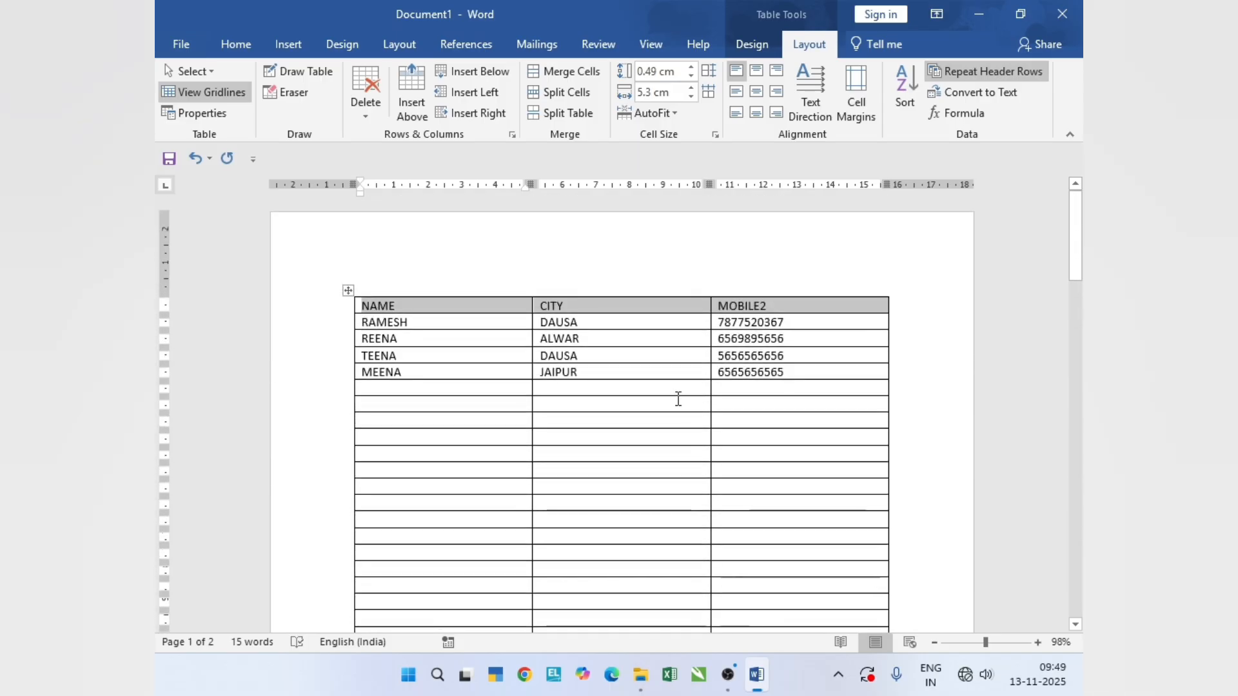
- Undo the repeating header row and the most recently appended empty rows
key("ctrl+z")
scroll(674, 393, "down", 15)
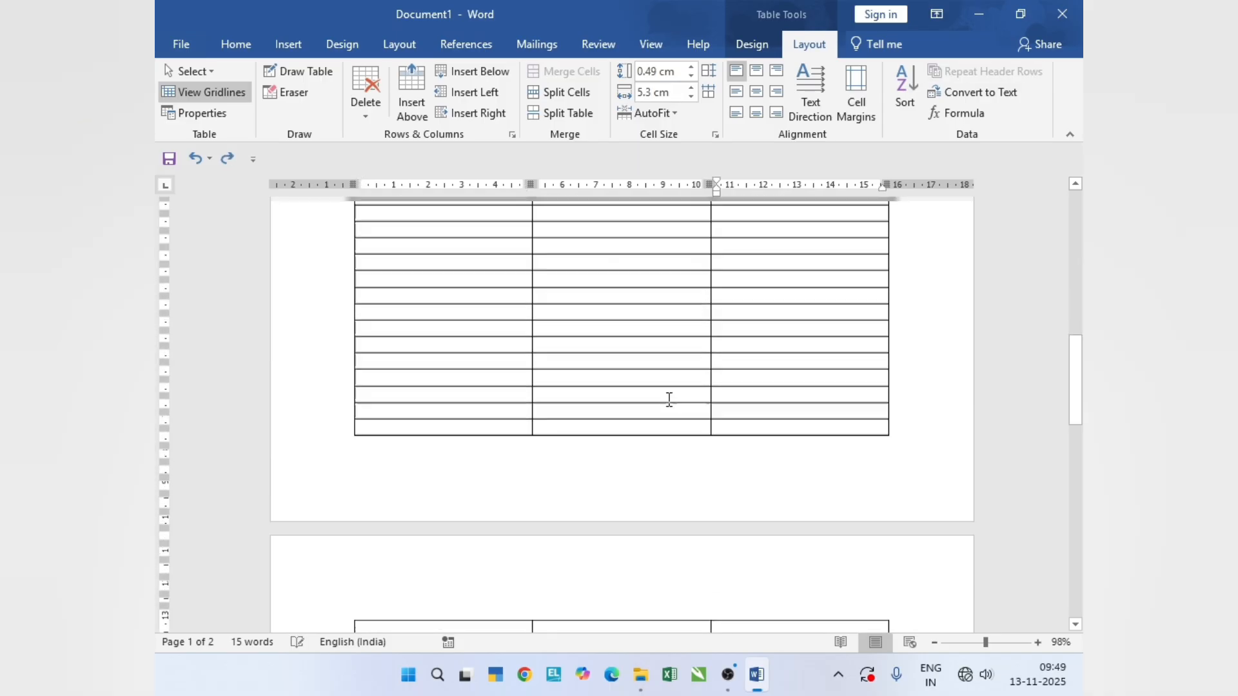
key("ctrl+z")
key("ctrl+z")
key("ctrl+z")
key("ctrl+z")
key("ctrl+z")
key("ctrl+z")
key("ctrl+z")
key("ctrl+z")
key("ctrl+z")
key("ctrl+z")
key("ctrl+z")
key("ctrl+z")
key("ctrl+z")
key("ctrl+z")
key("ctrl+z")
key("ctrl+z")
key("ctrl+z")
key("ctrl+z")
key("ctrl+z")
key("ctrl+z")
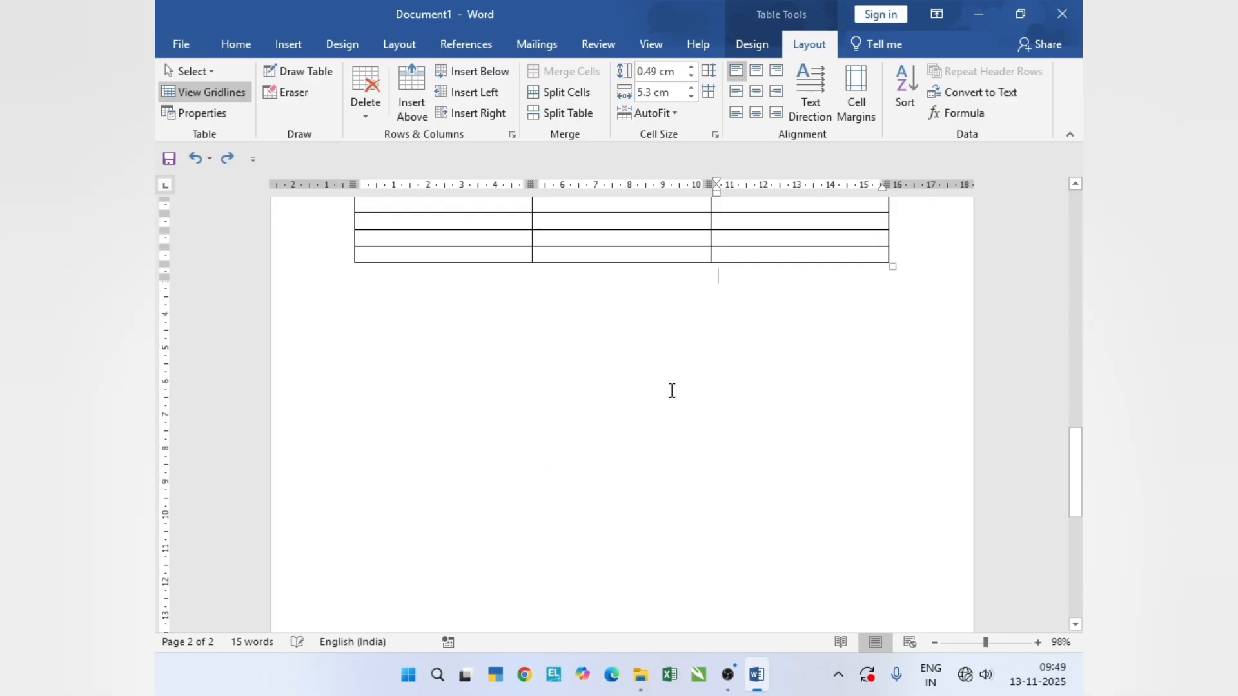
scroll(671, 392, "up", 4)
scroll(695, 434, "up", 8)
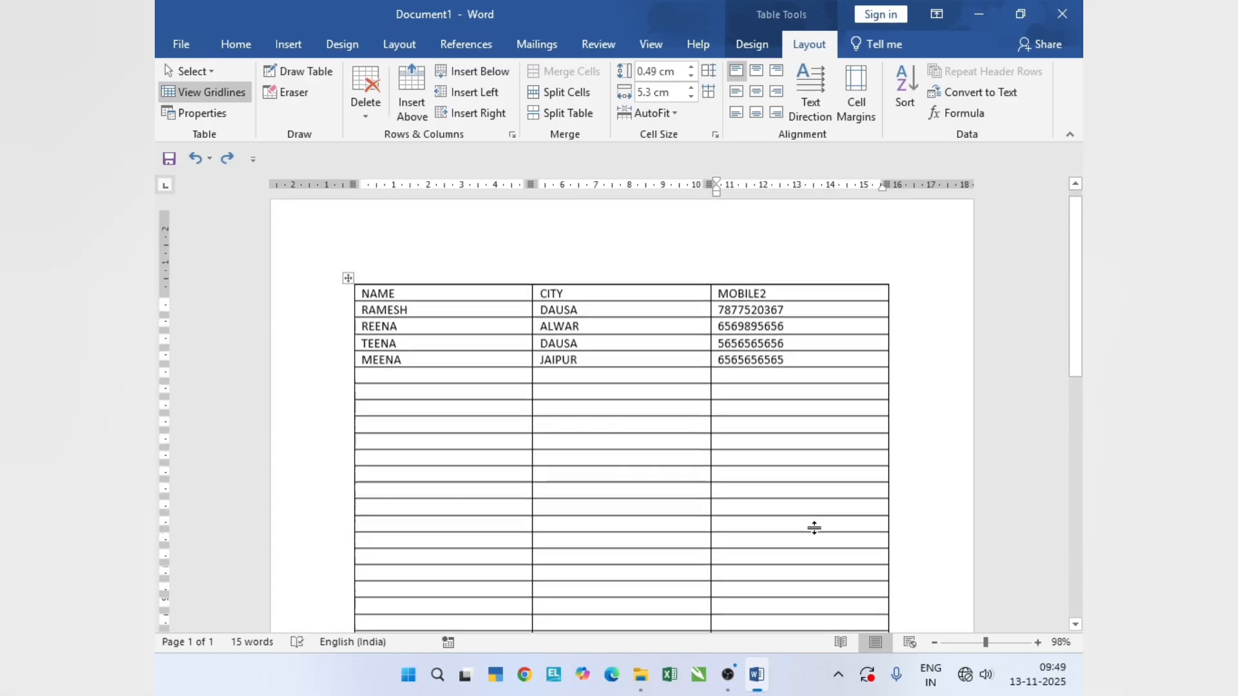
scroll(813, 528, "down", 10)
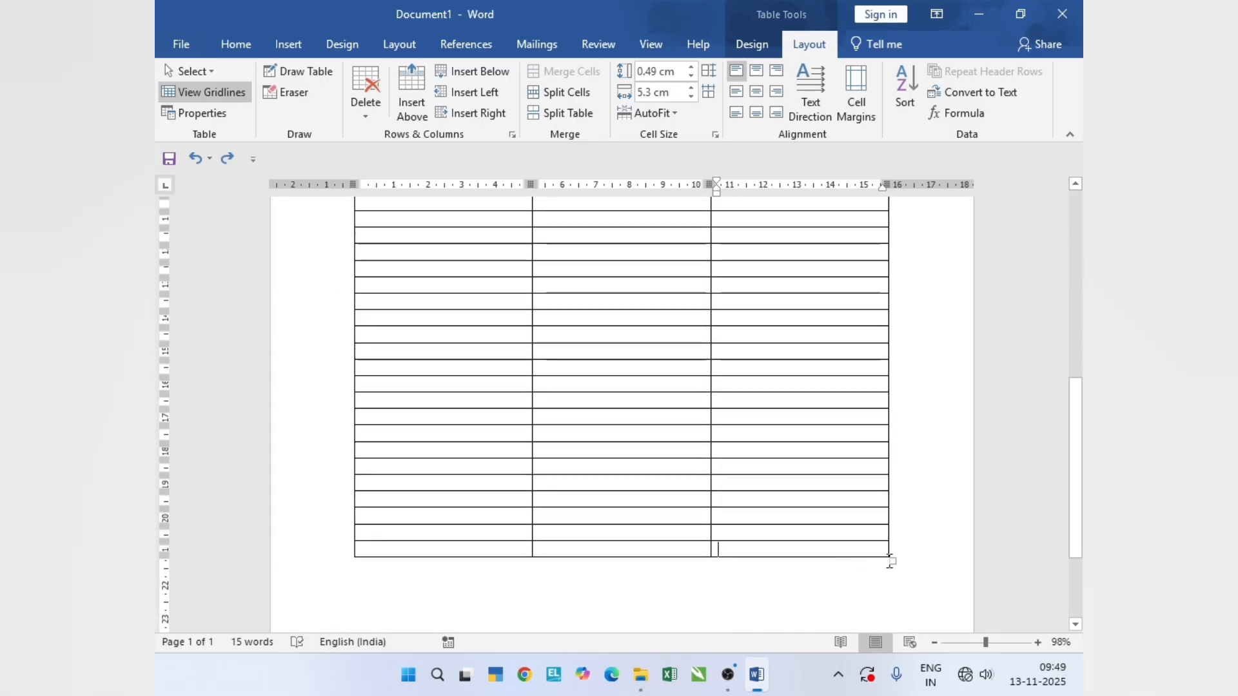
- Shrink the whole table to columns about 4.83 cm wide, and undo the resize and the remaining appended rows
left_click_drag(893, 558, 840, 492)
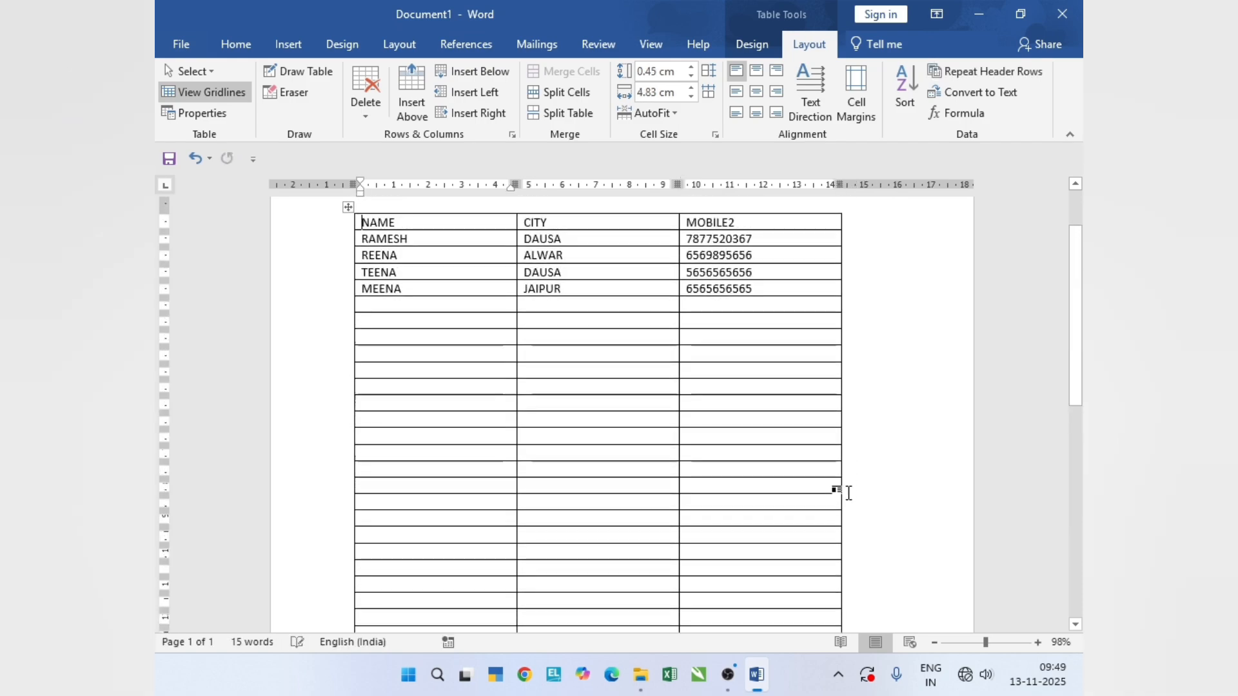
key("ctrl+z")
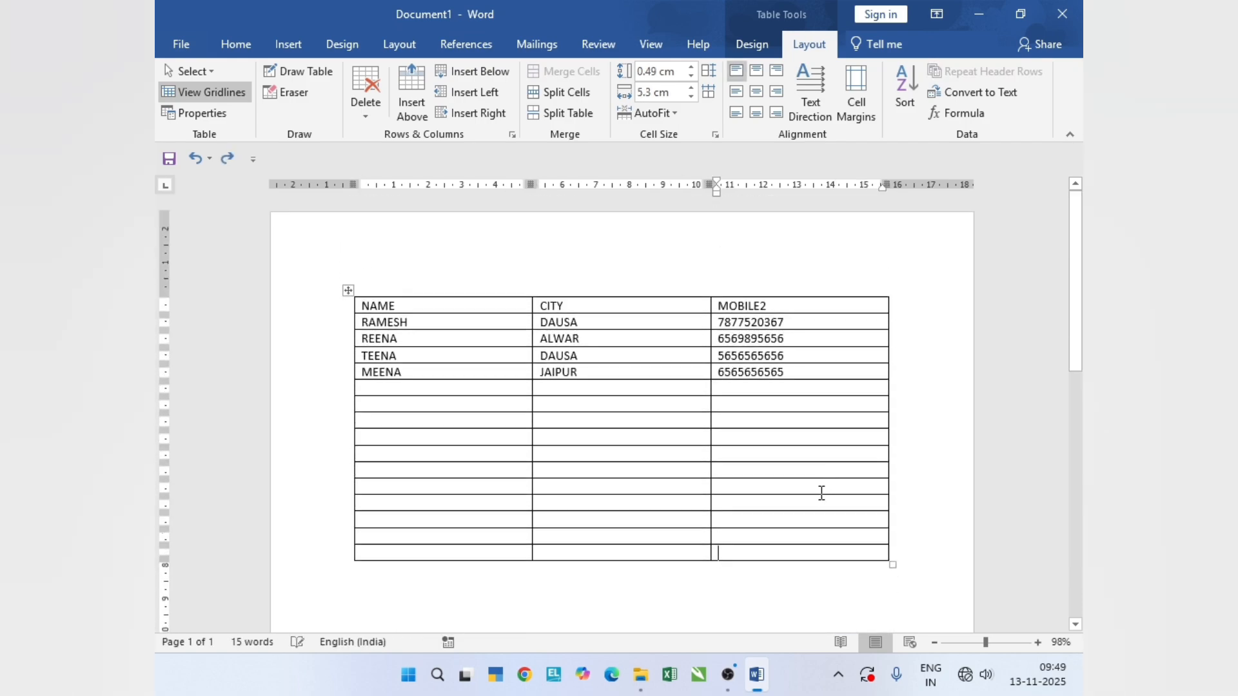
key("ctrl+z")
key("ctrl+z")
key("ctrl+z")
key("ctrl+z")
key("ctrl+z")
key("ctrl+z")
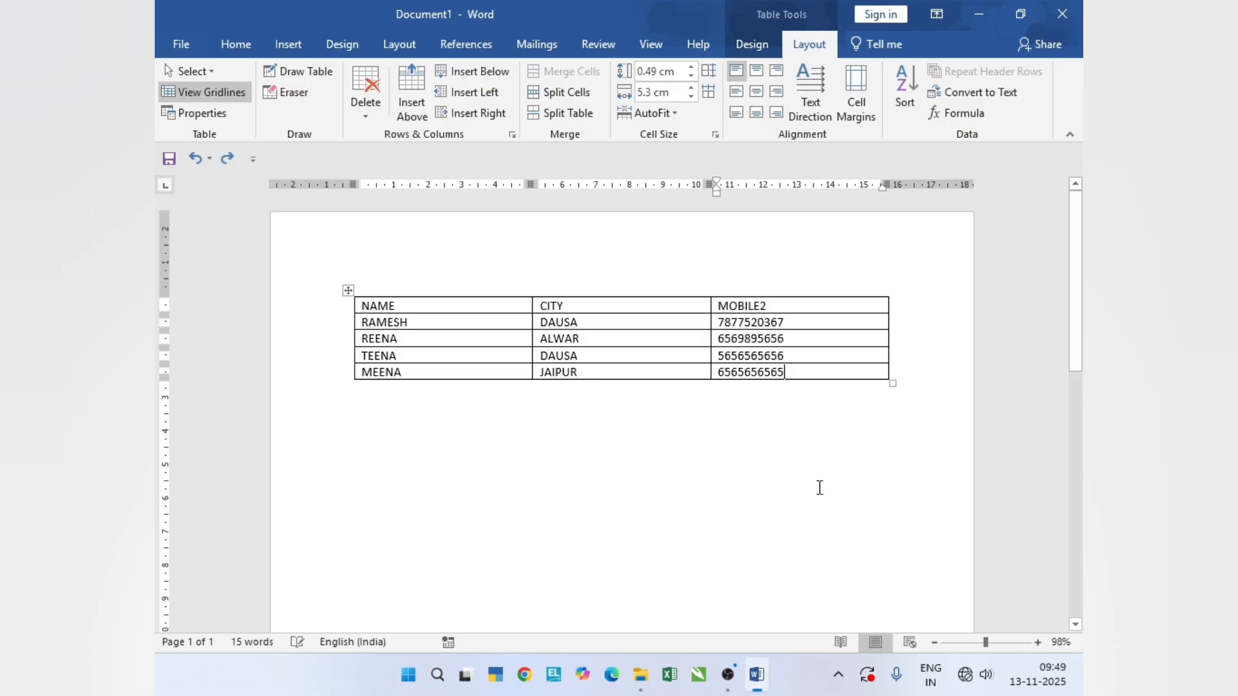
- Append one empty row and convert the name, city and mobile table to text separated with paragraph marks
key("Tab")
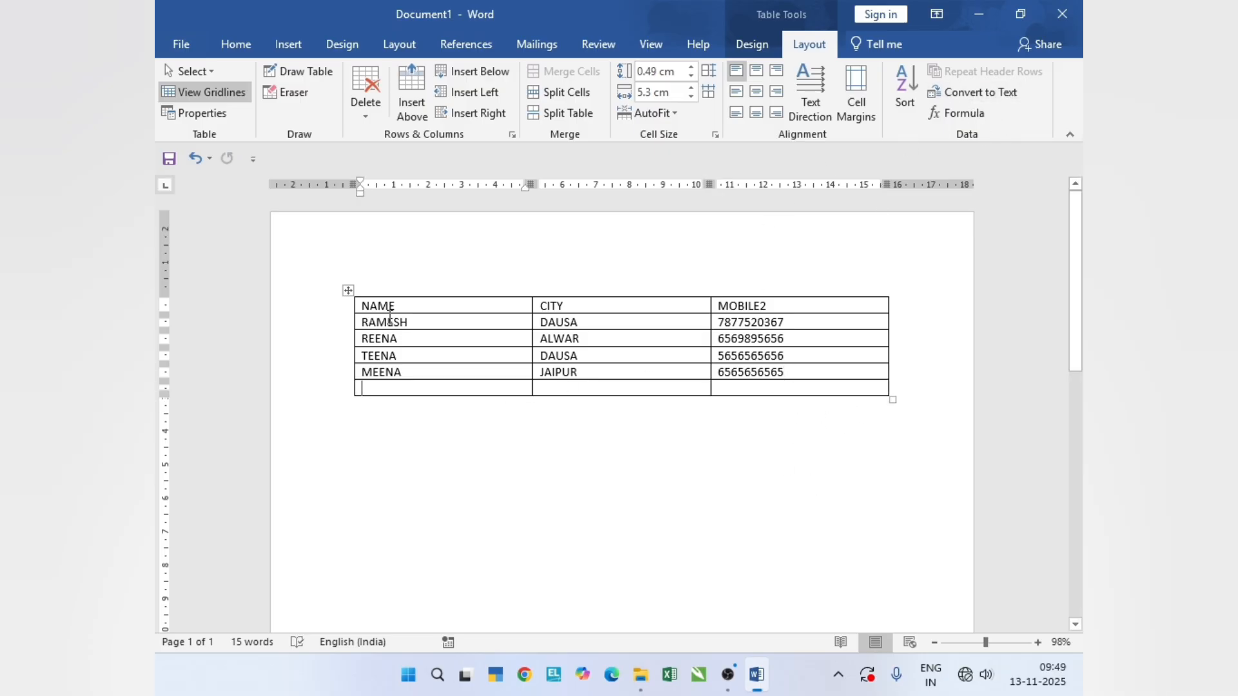
left_click_drag(385, 310, 806, 383)
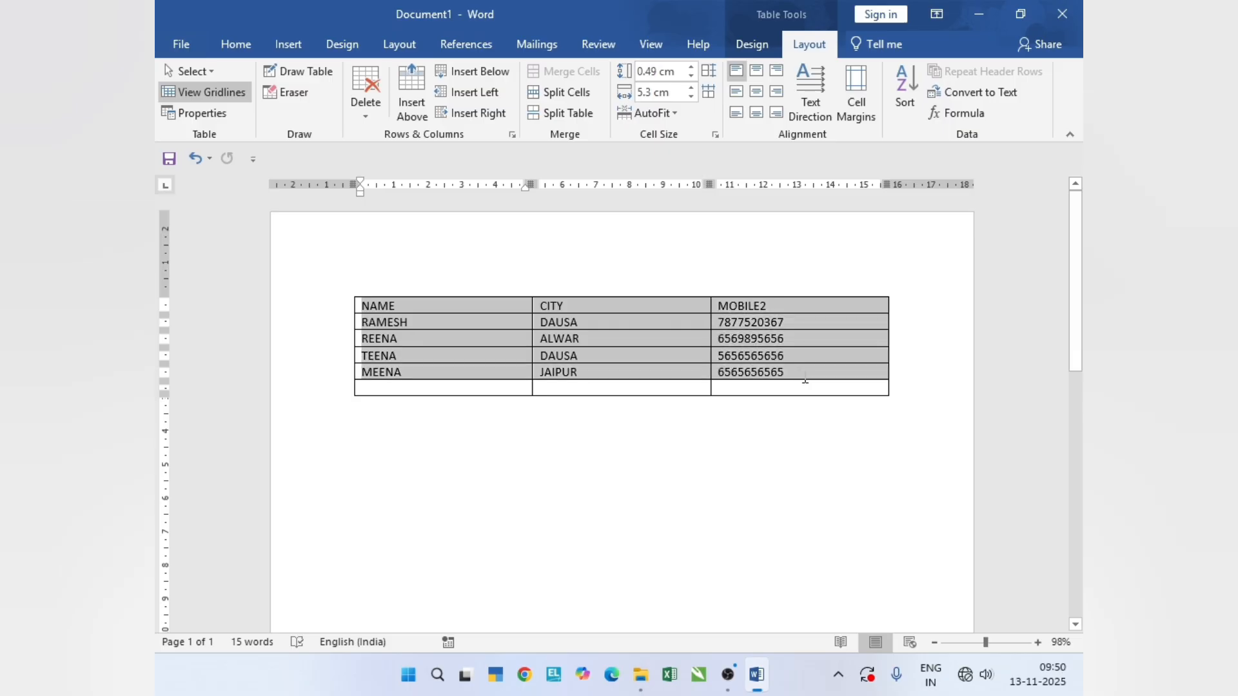
left_click(970, 92)
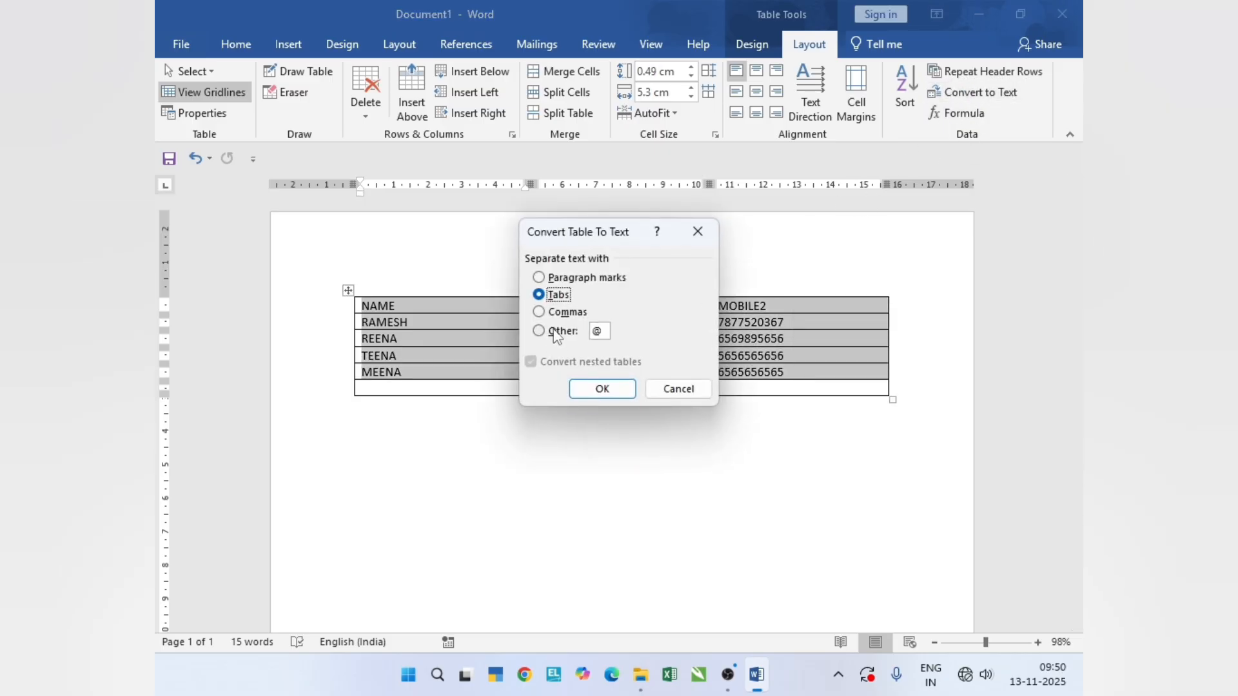
left_click(541, 278)
left_click(602, 390)
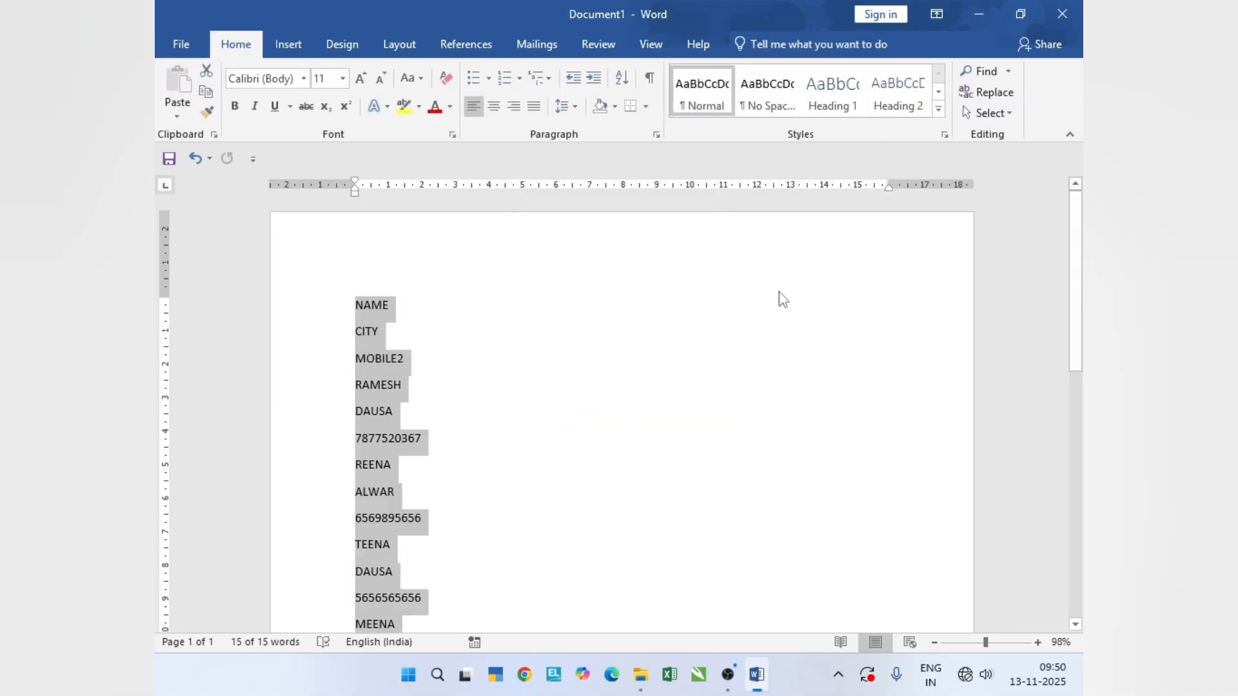
- Undo the conversion of the table to text separated with paragraph marks
key("ctrl+z")
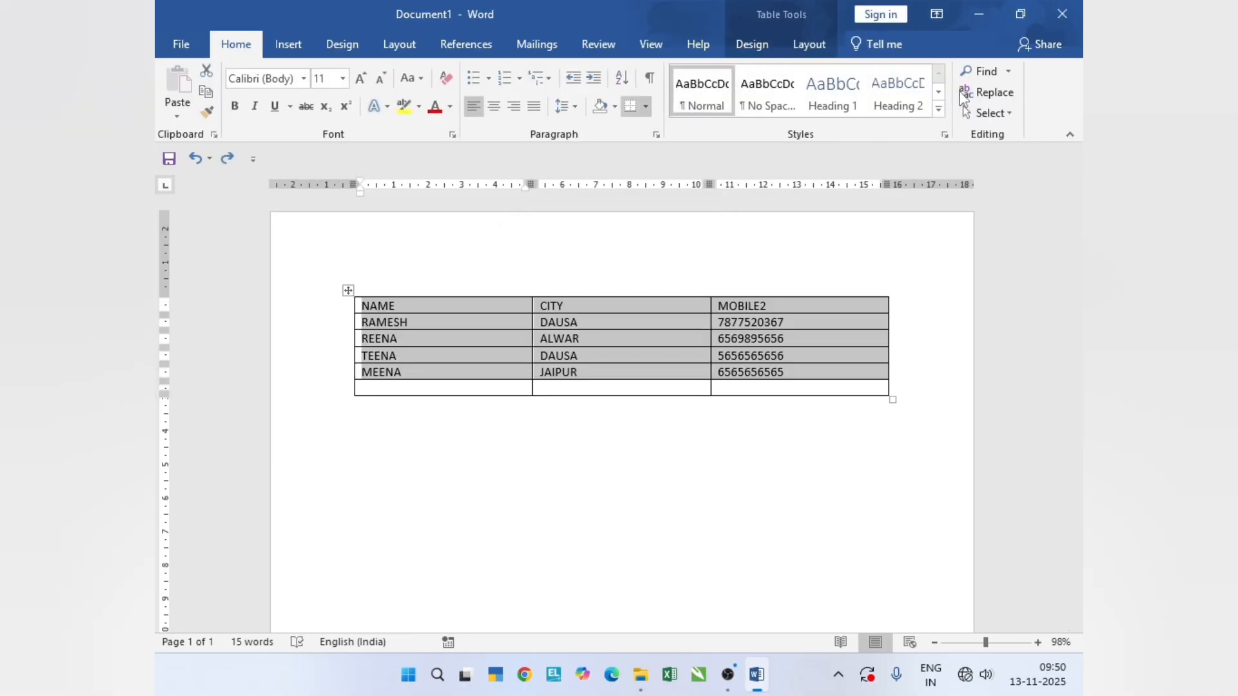
- Convert the table's filled rows to text separated with commas, and undo the conversion
left_click(814, 46)
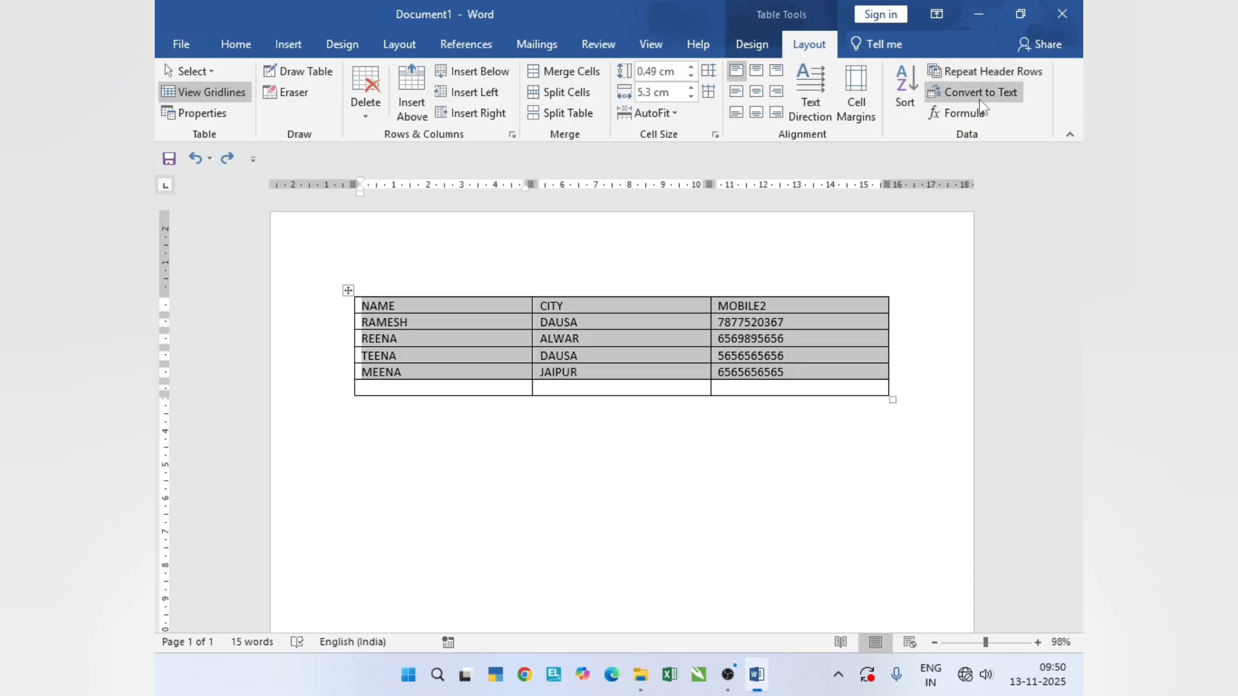
left_click(973, 92)
left_click(565, 312)
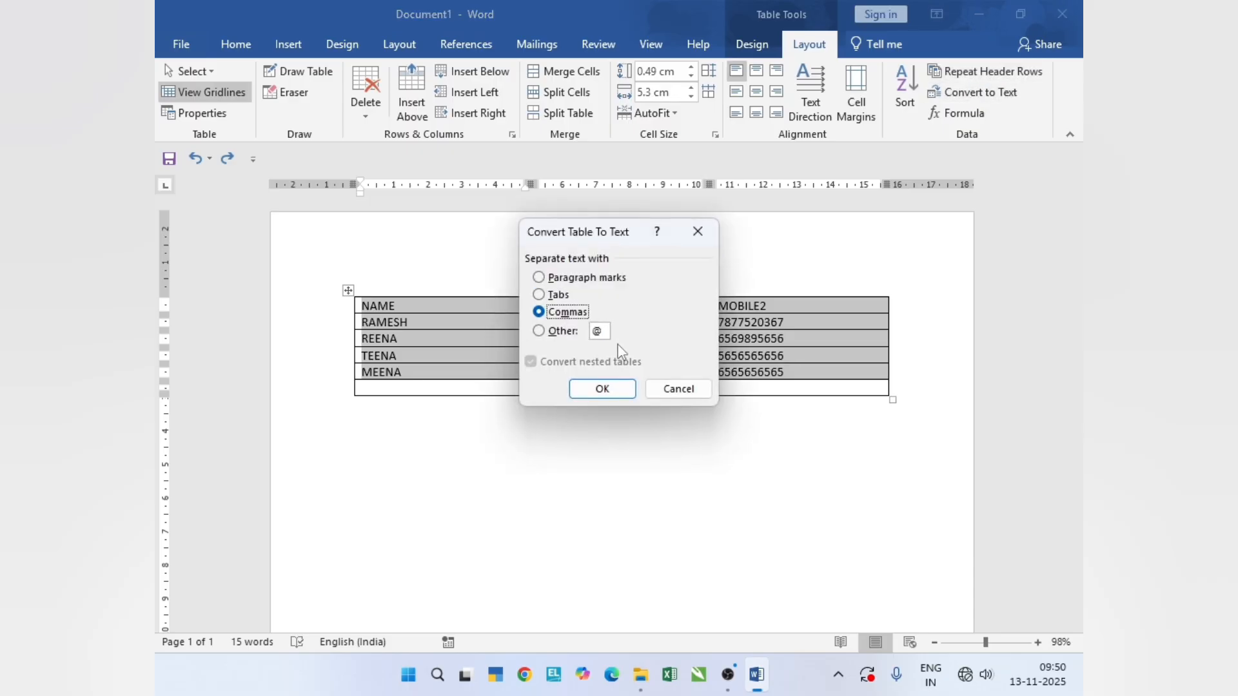
left_click(614, 395)
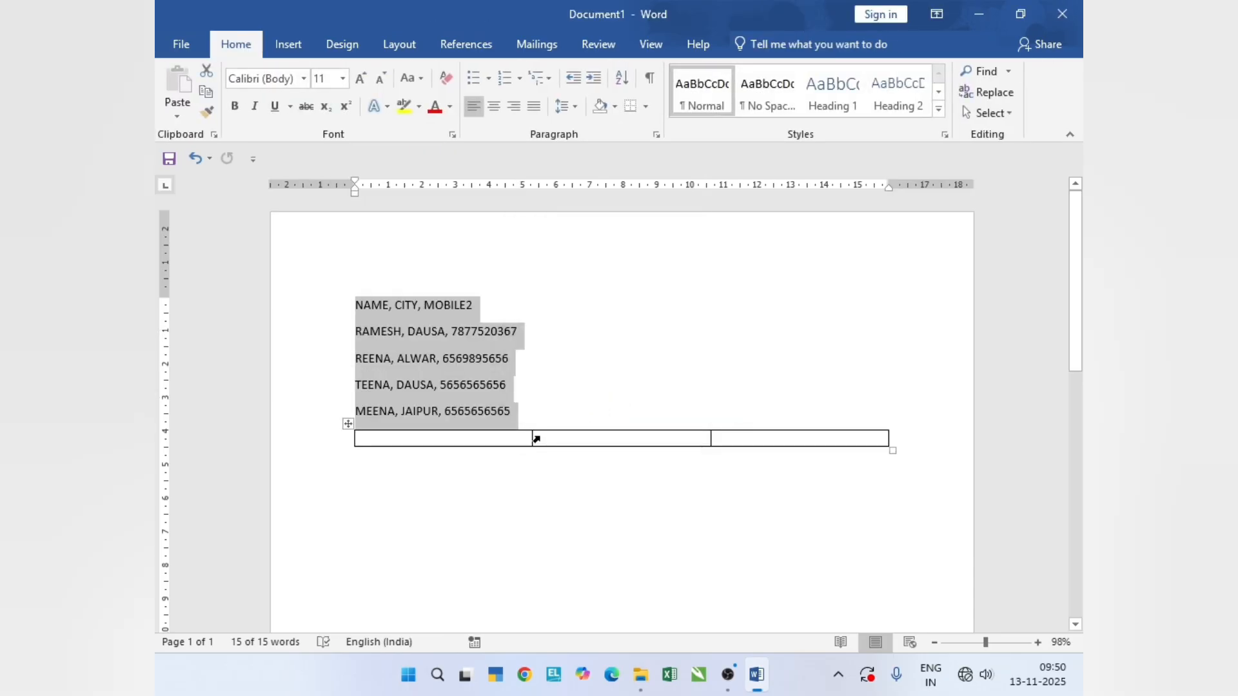
key("ctrl+z")
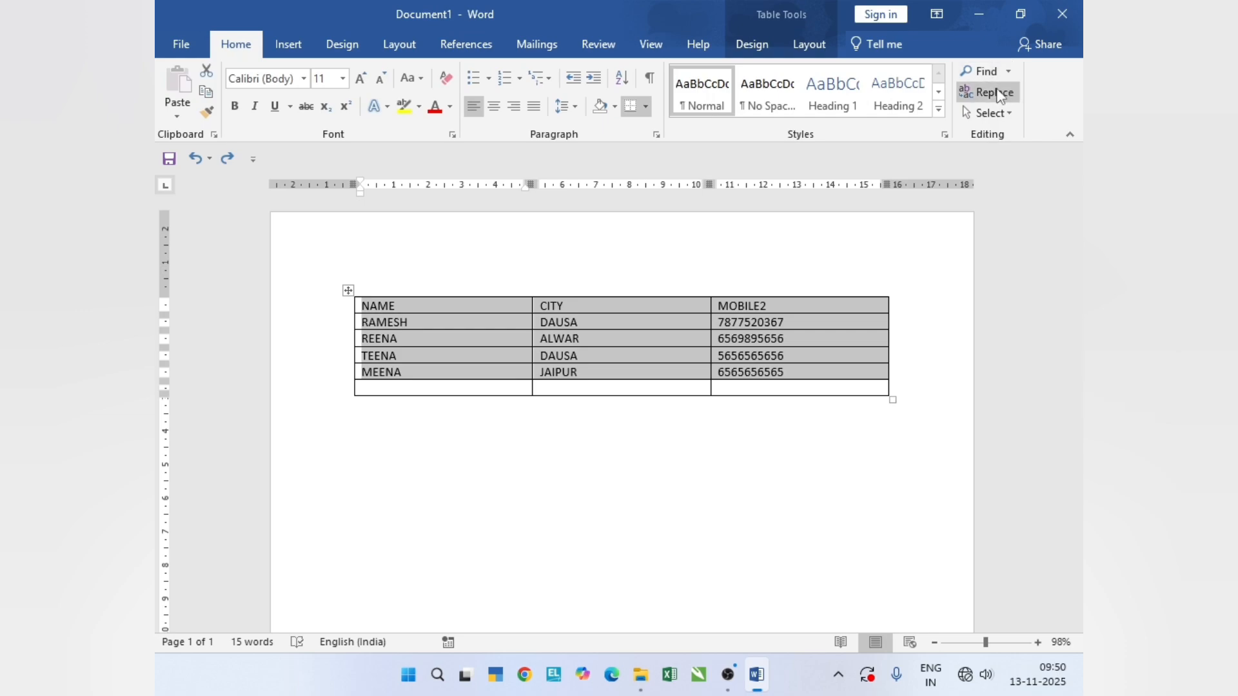
- Convert the table's filled rows to text separated with tabs, and undo the conversion
left_click(809, 44)
left_click(972, 92)
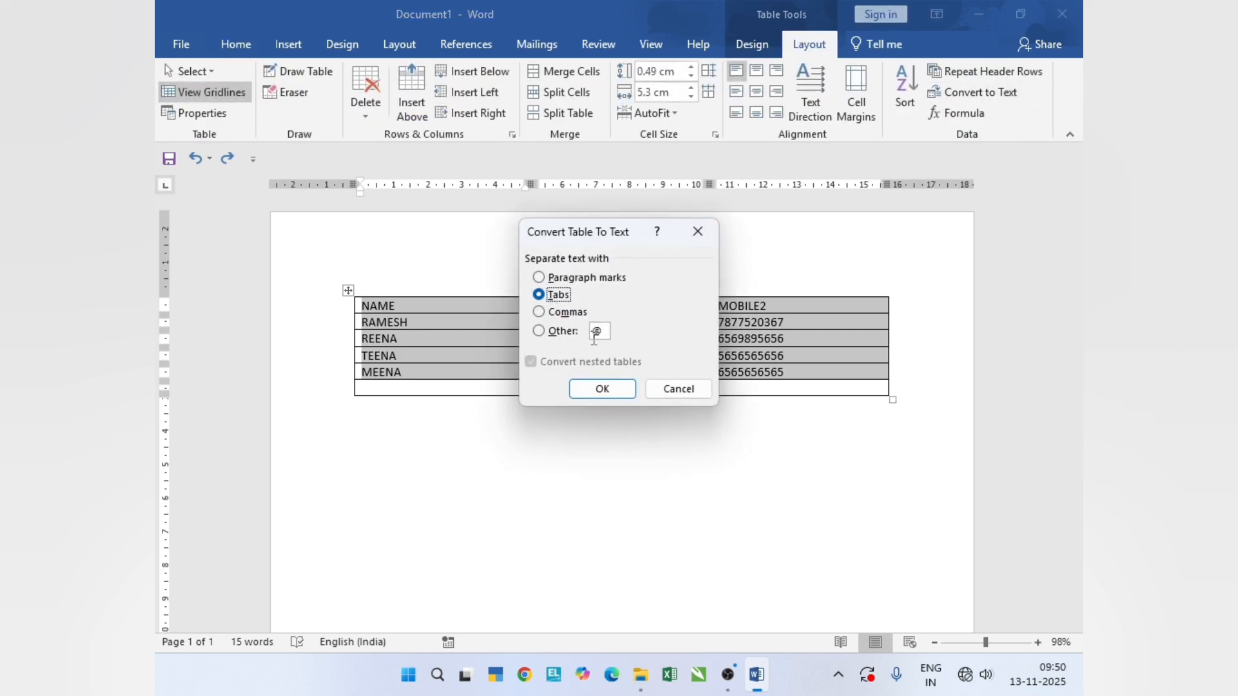
left_click(603, 389)
key("ctrl+z")
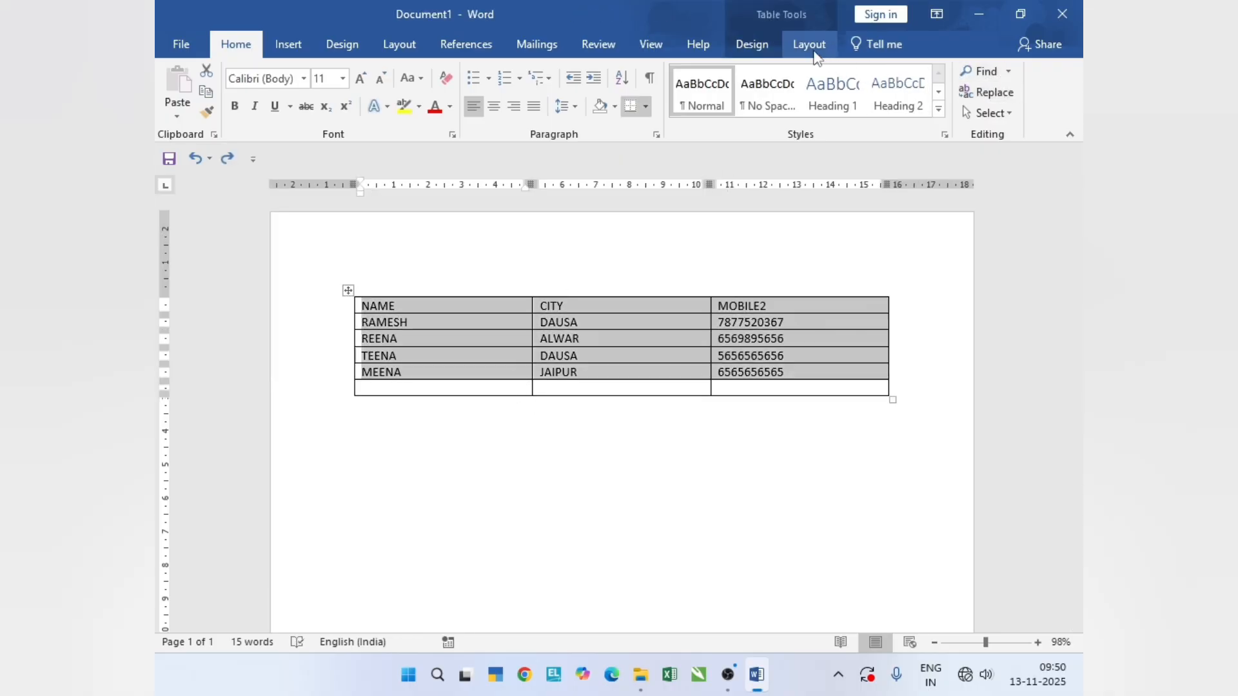
- Convert the table's filled rows to text with @ as the custom separator, and undo the conversion
left_click(809, 44)
left_click(967, 93)
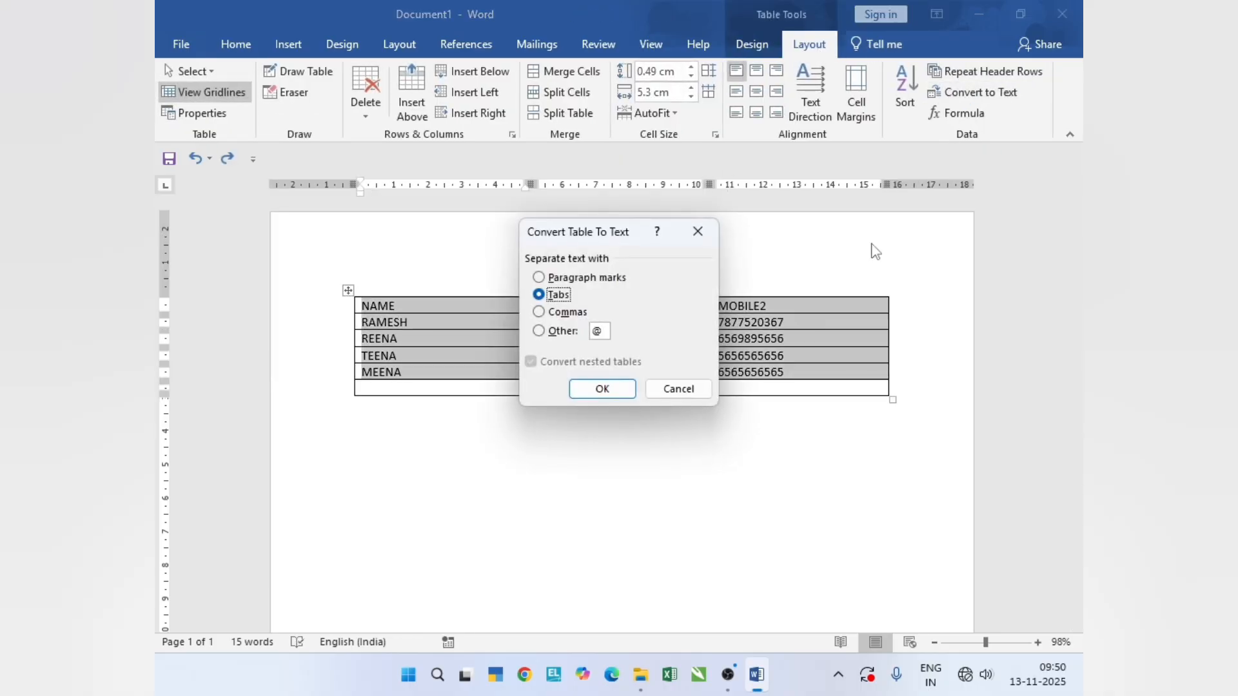
left_click(544, 333)
left_click(610, 391)
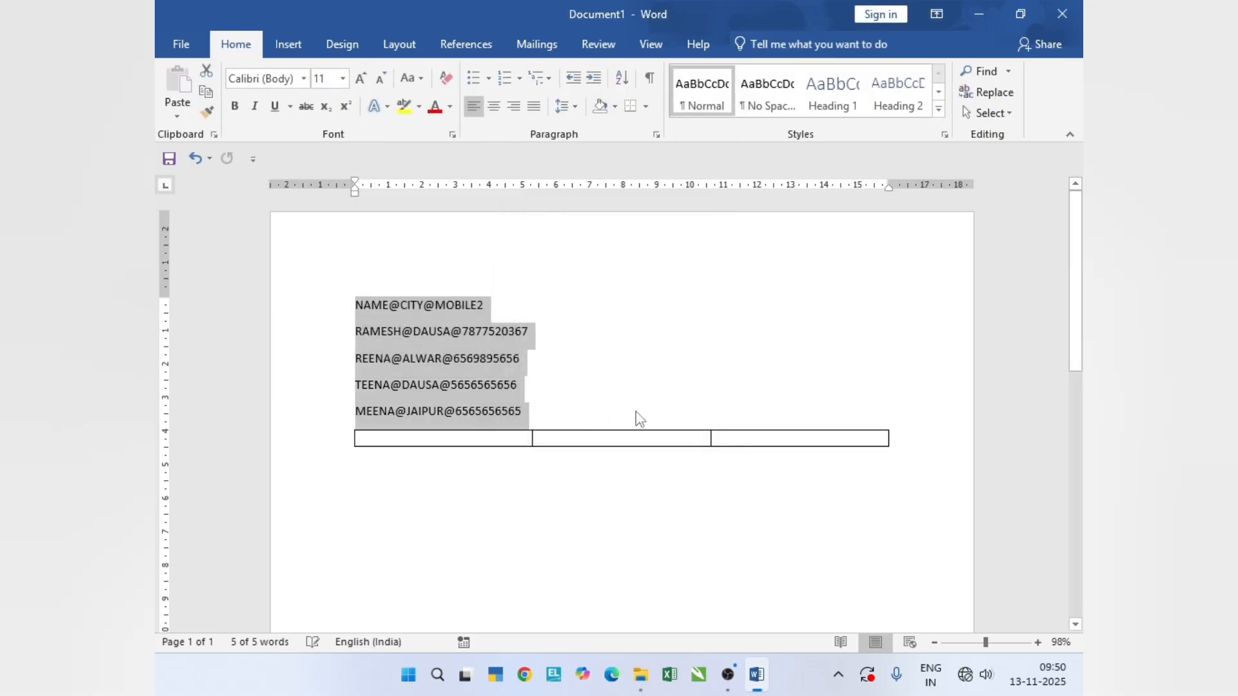
key("ctrl+z")
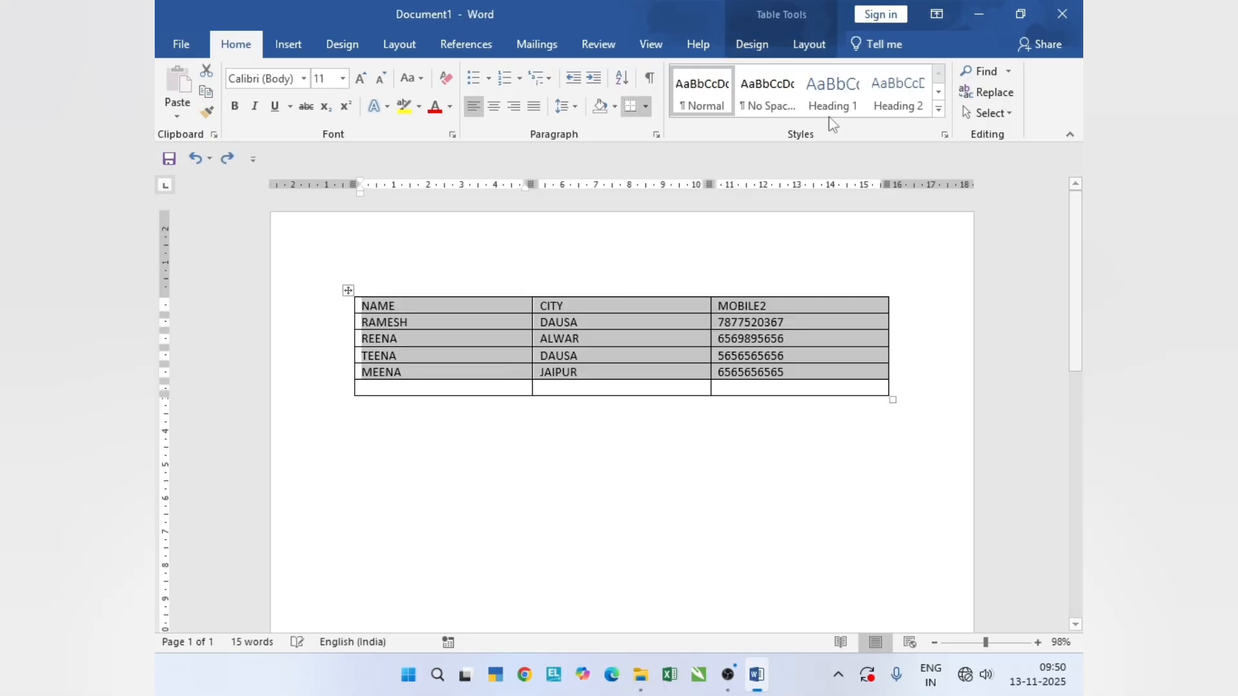
- Insert the formula =SUM(ABOVE) in the empty last cell of the MOBILE2 column, and undo it
left_click(807, 45)
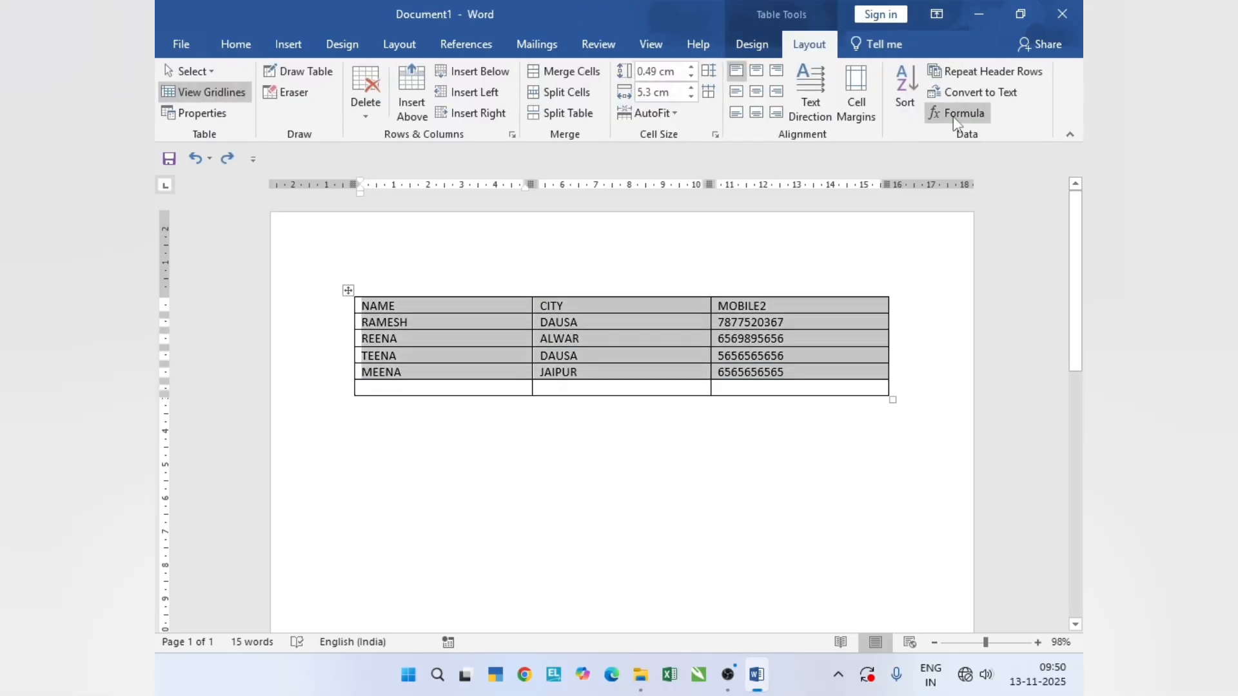
left_click(792, 386)
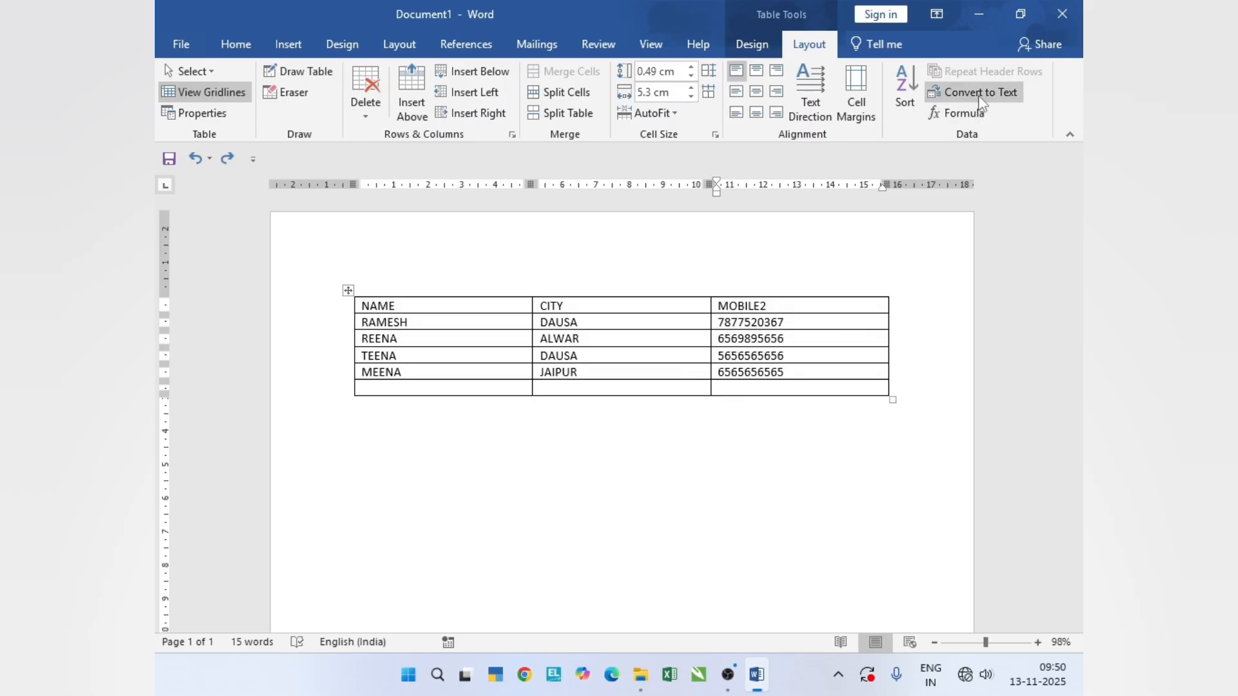
left_click(955, 113)
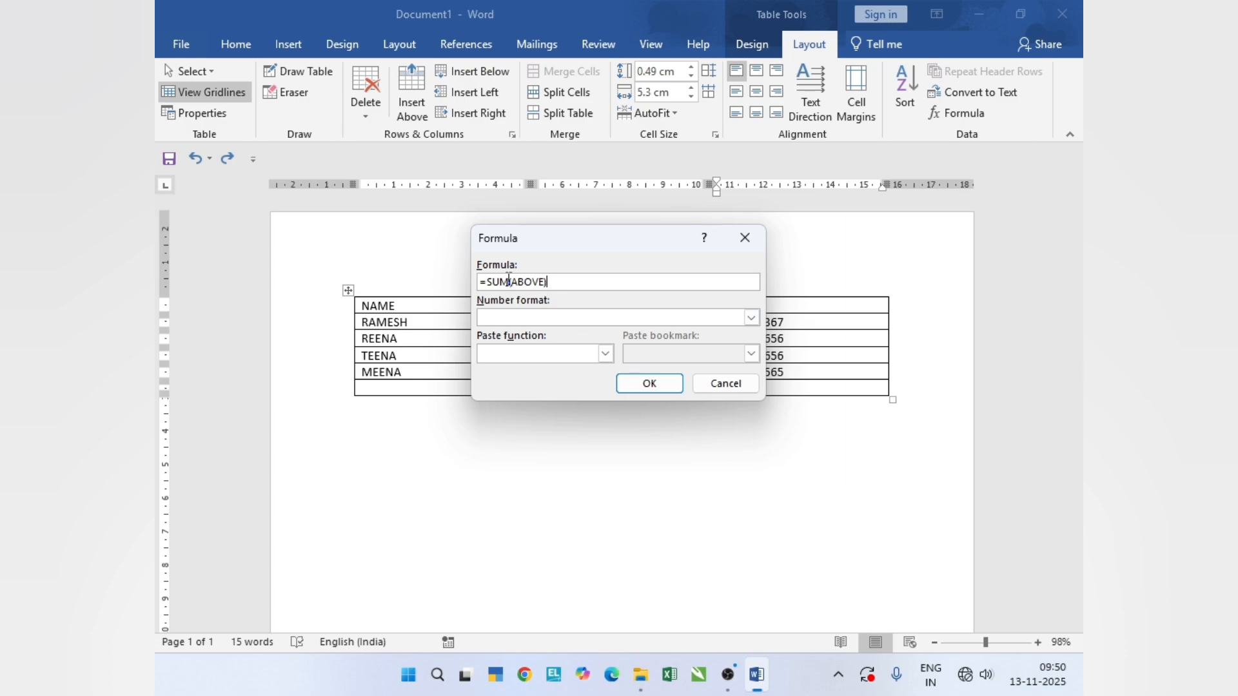
left_click(648, 383)
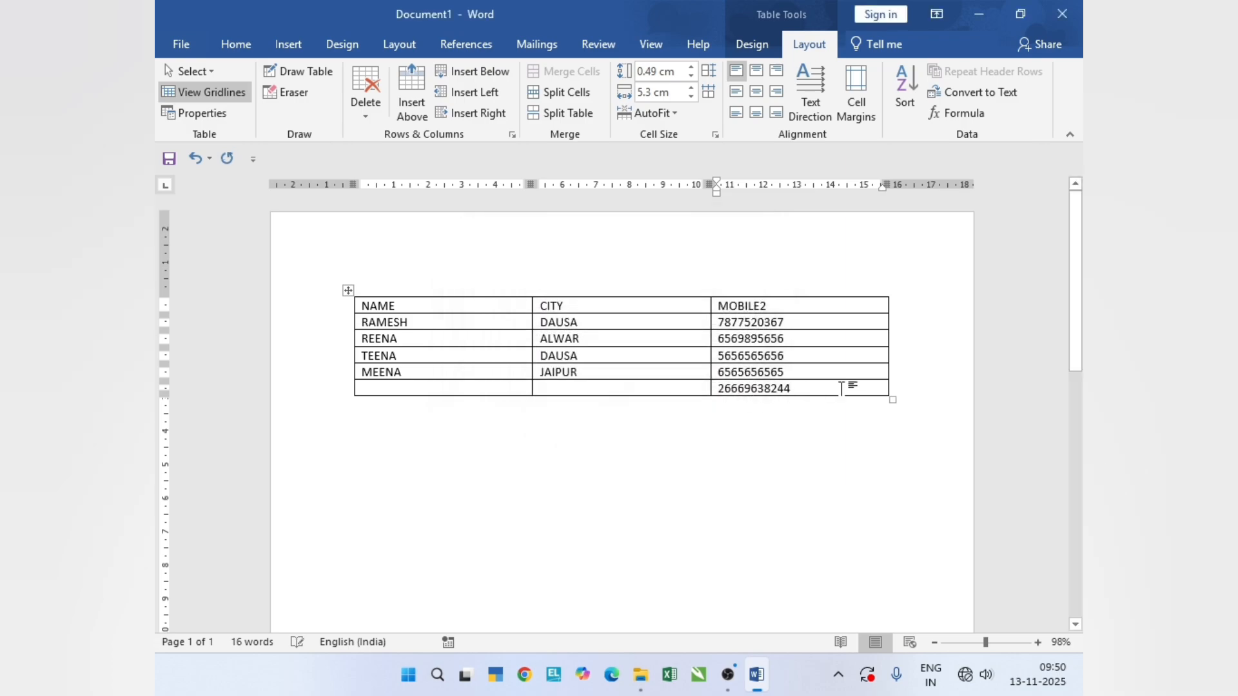
key("ctrl+z")
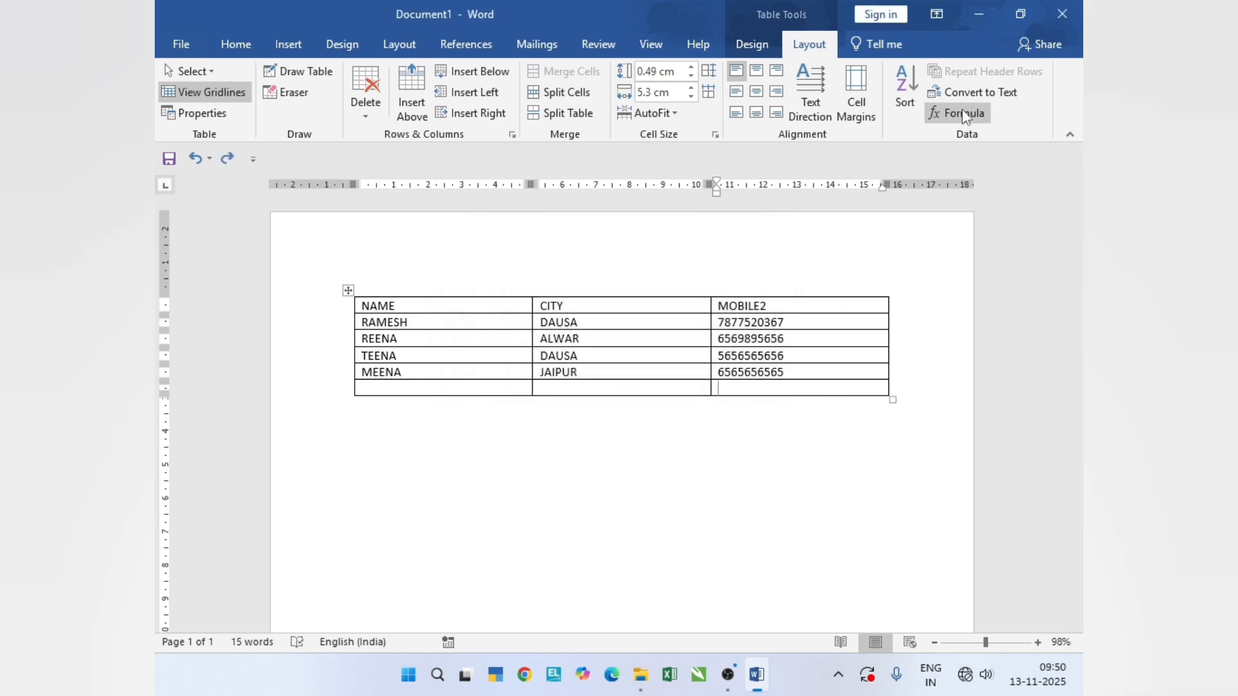
- Examine the functions available for a formula in the empty last MOBILE2 cell, and close the Formula dialog without inserting one
left_click(958, 115)
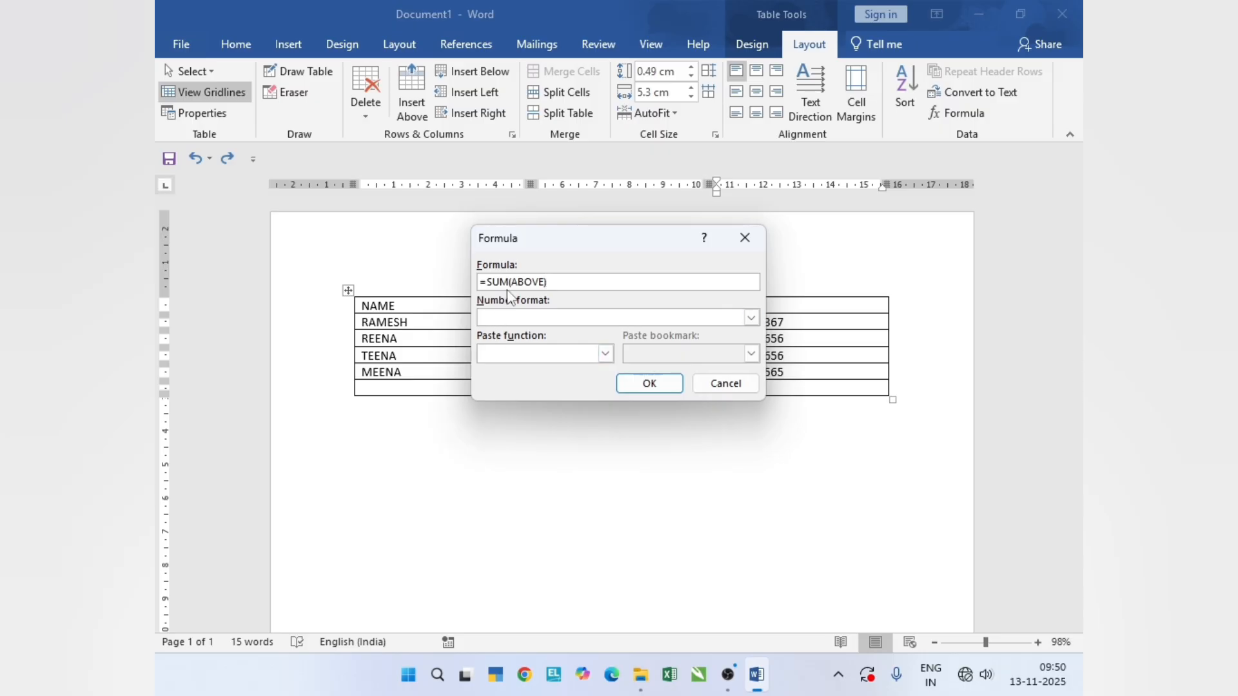
left_click(566, 354)
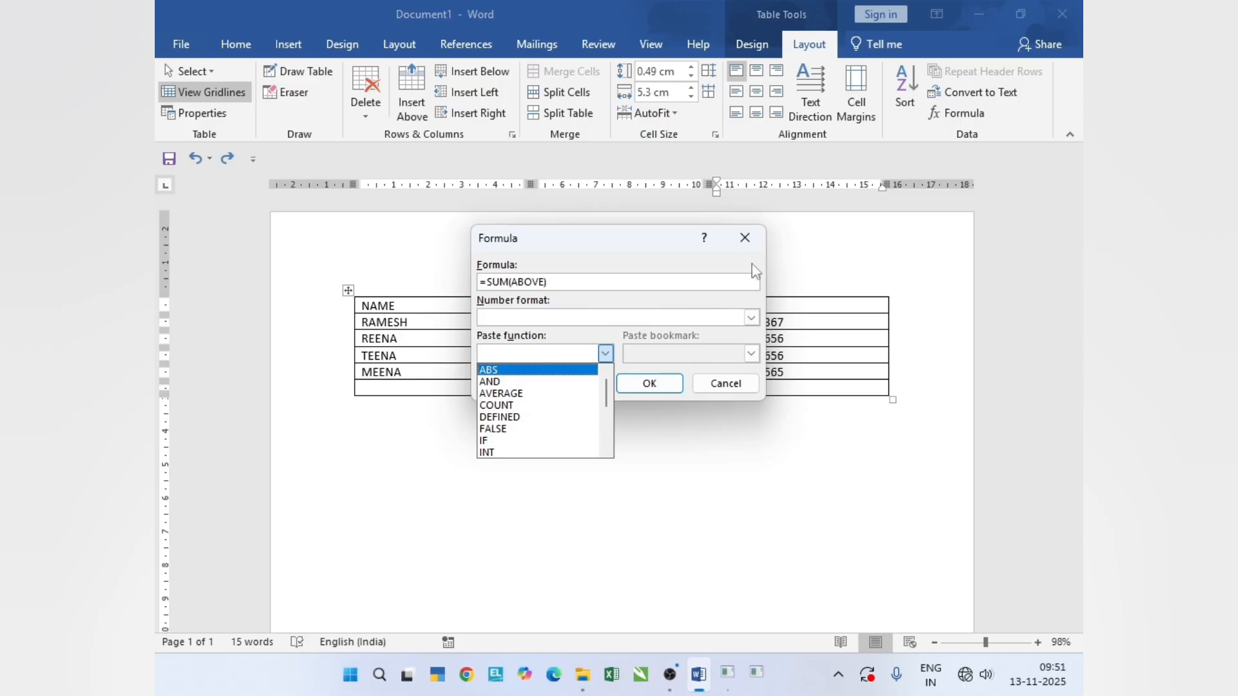
left_click(746, 244)
left_click(744, 238)
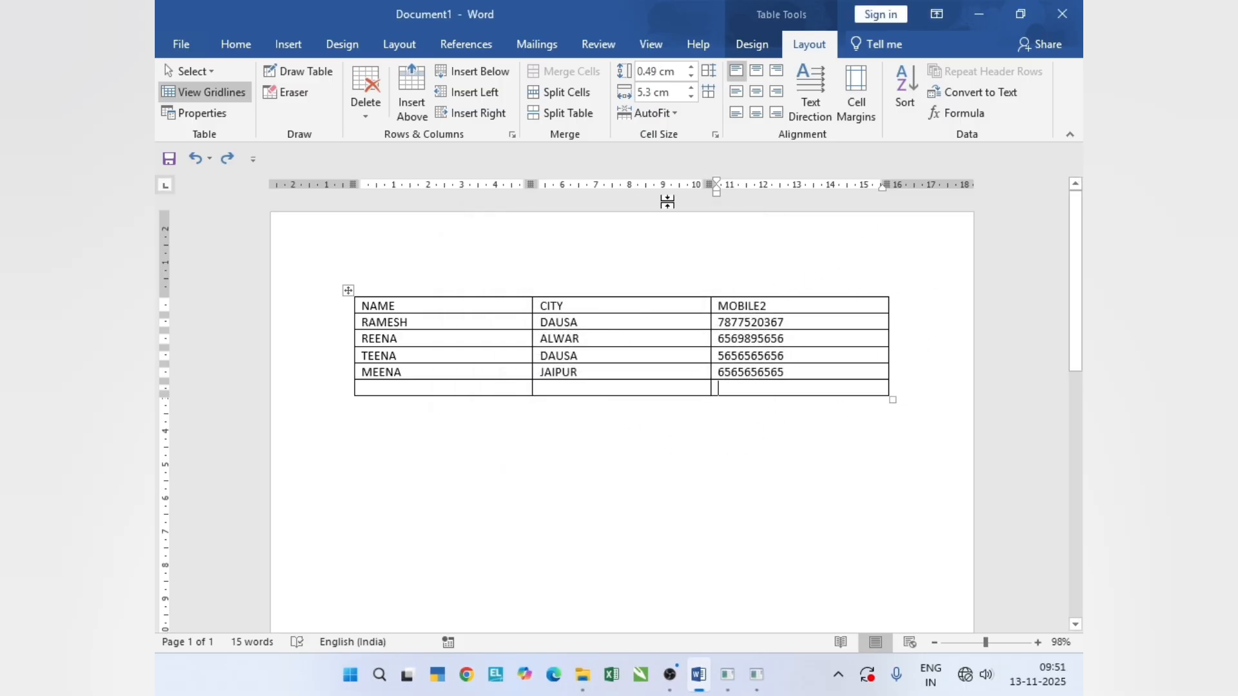
left_click(820, 306)
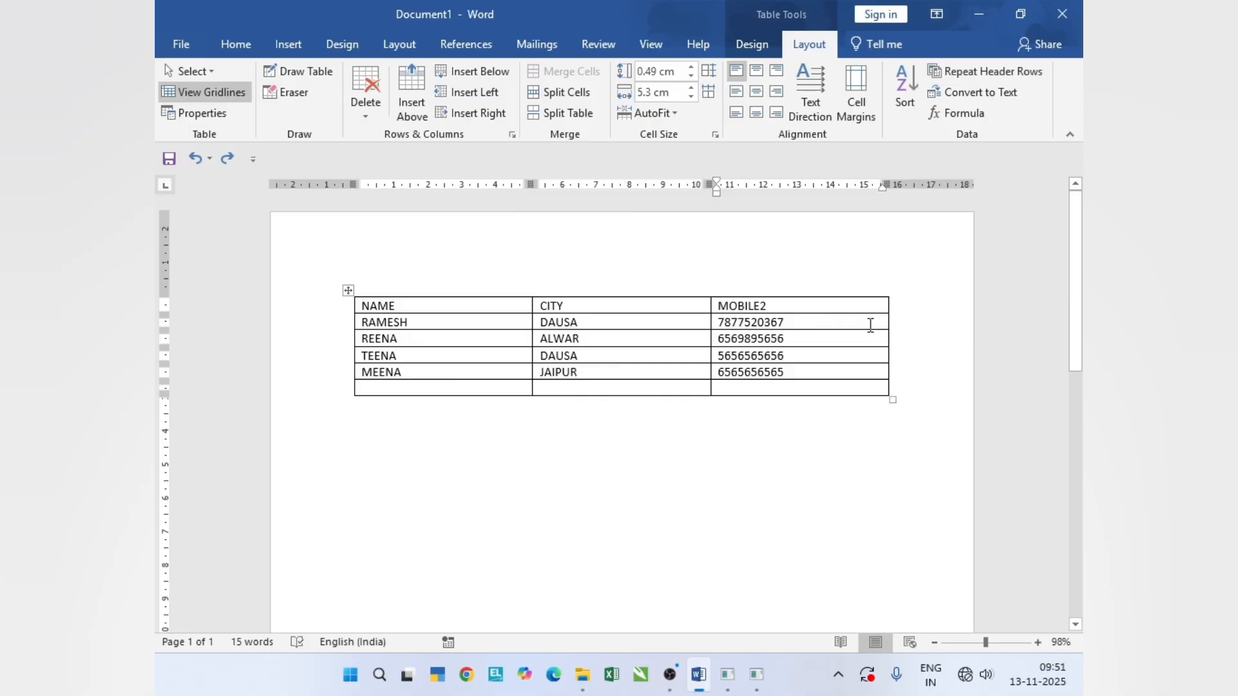